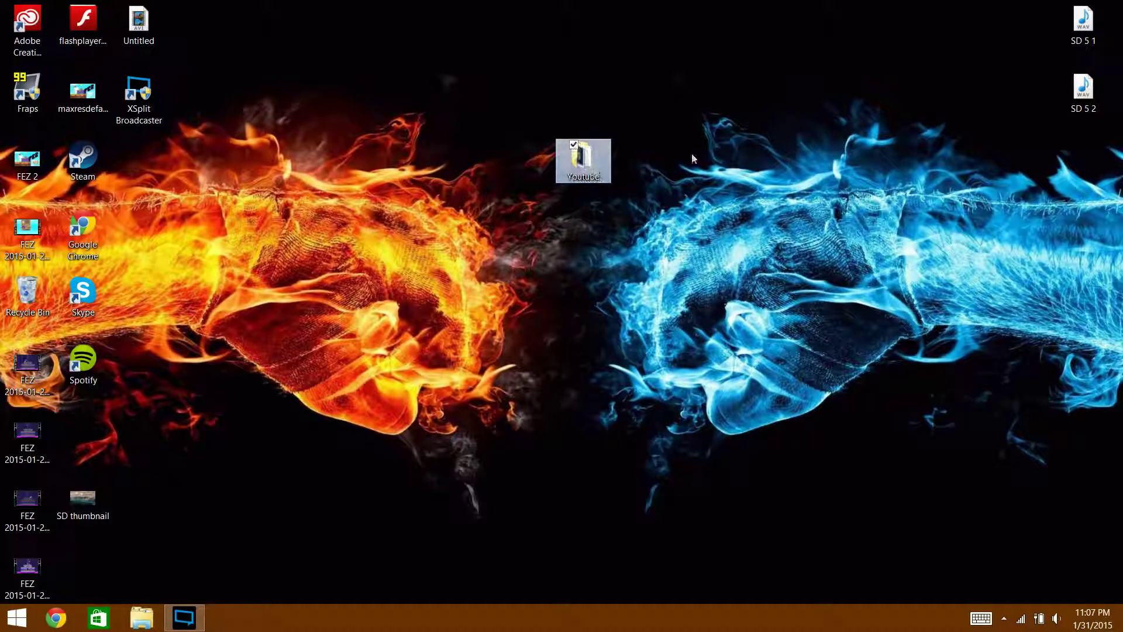
- Open the Youtube folder on the desktop and launch Fraps from it
left_click(509, 346)
left_click_drag(514, 231, 624, 64)
key("Return")
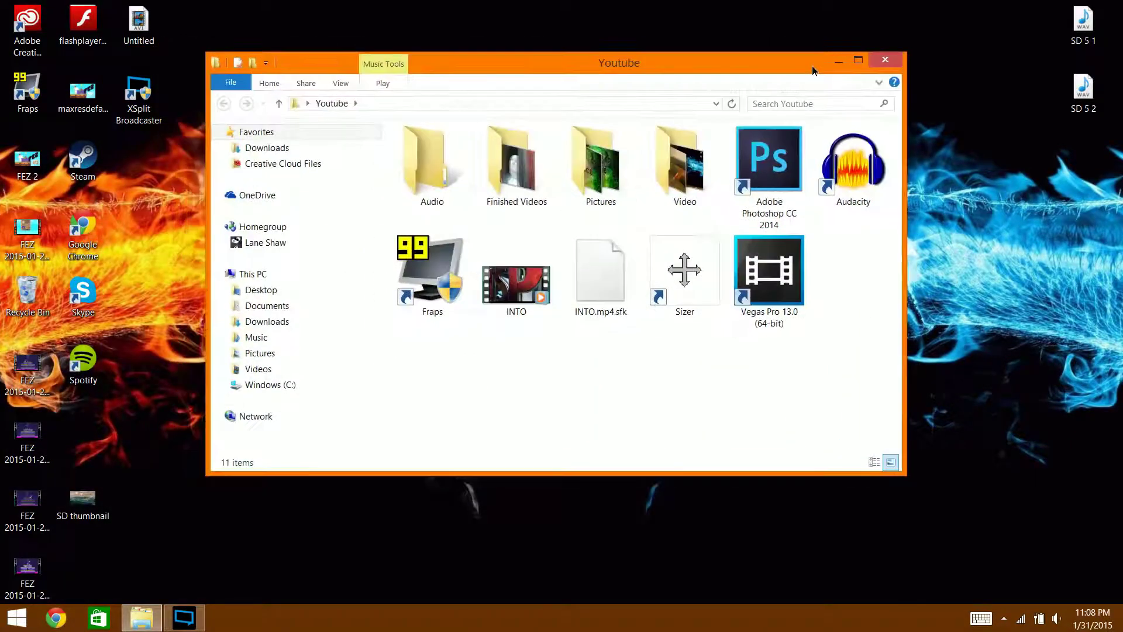
left_click_drag(812, 70, 794, 85)
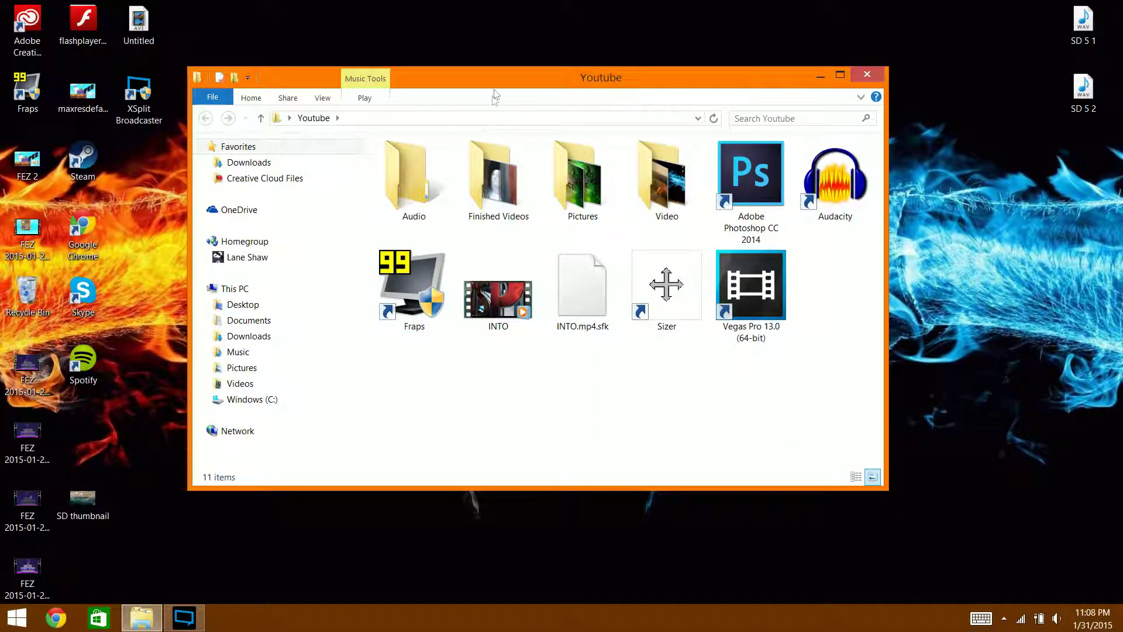
left_click_drag(494, 83, 303, 188)
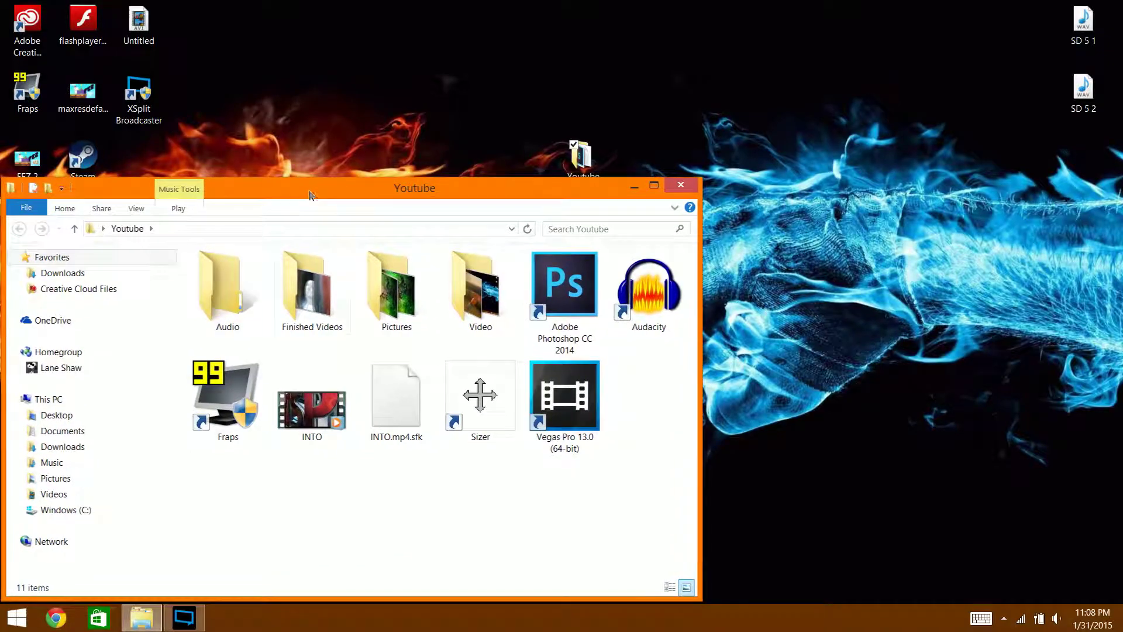
left_click(221, 392)
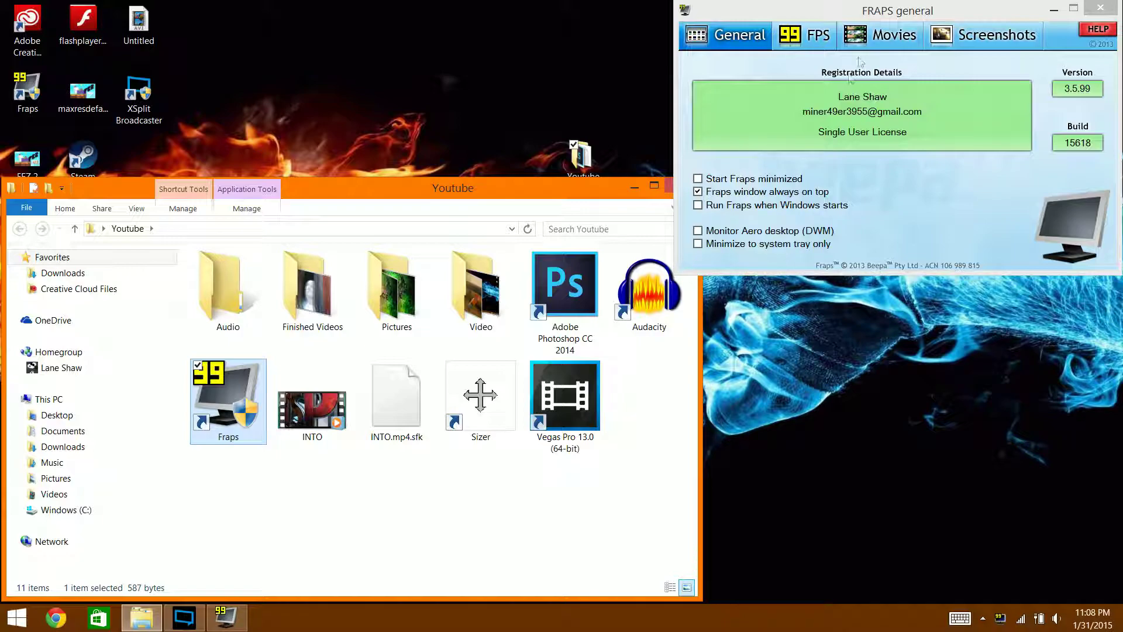
- Look through the General, FPS, Movies and Screenshots settings in Fraps, ending on the Movies settings
left_click(819, 37)
left_click(860, 38)
left_click(740, 37)
left_click(813, 36)
left_click(884, 36)
left_click(989, 37)
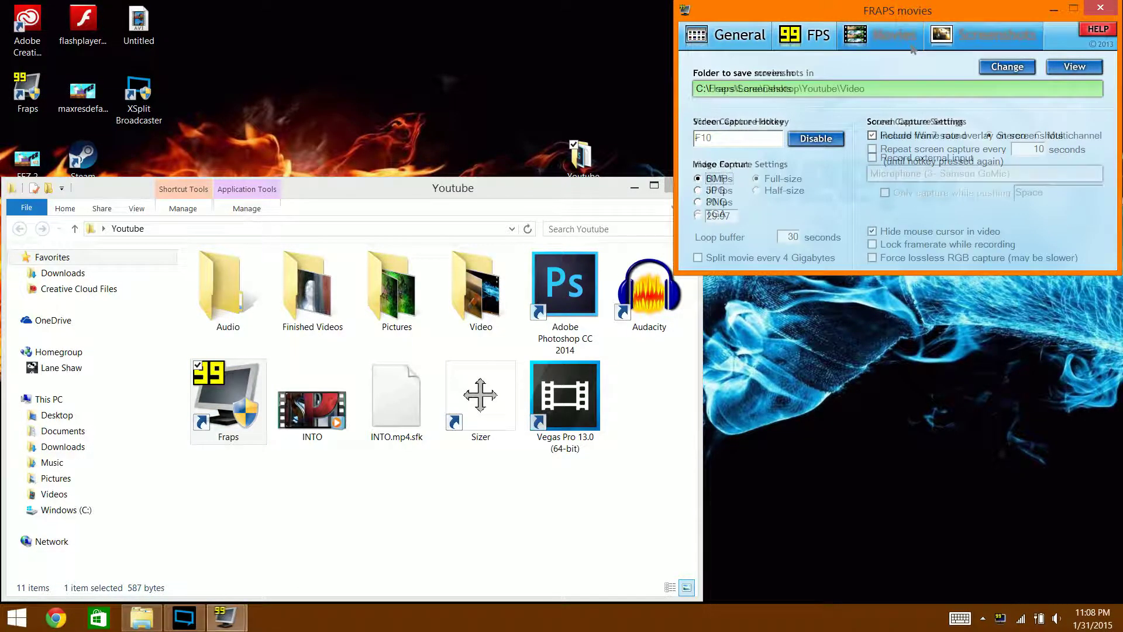
left_click(800, 39)
left_click(767, 45)
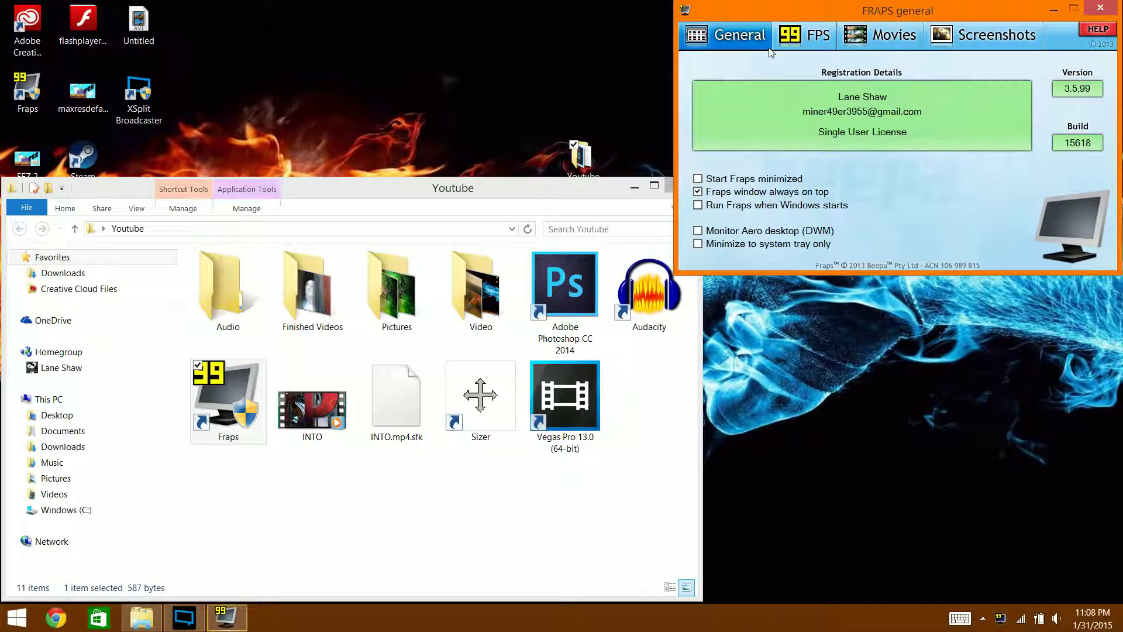
left_click(851, 39)
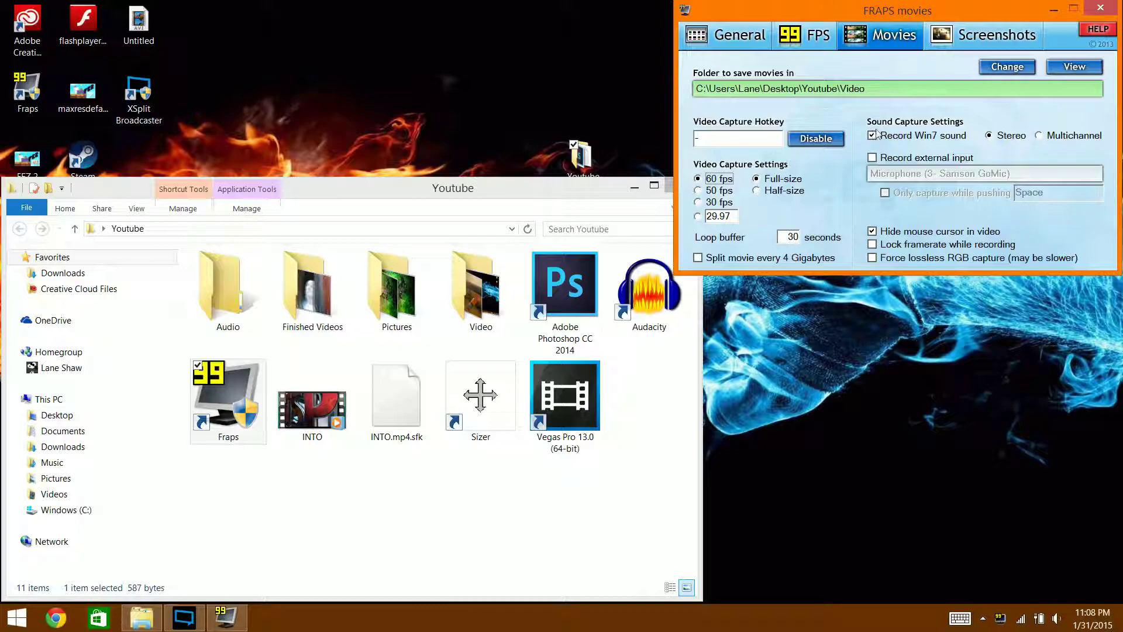
- Toggle Record Win7 sound off and on, and try Multichannel sound before returning to Stereo
left_click(873, 139)
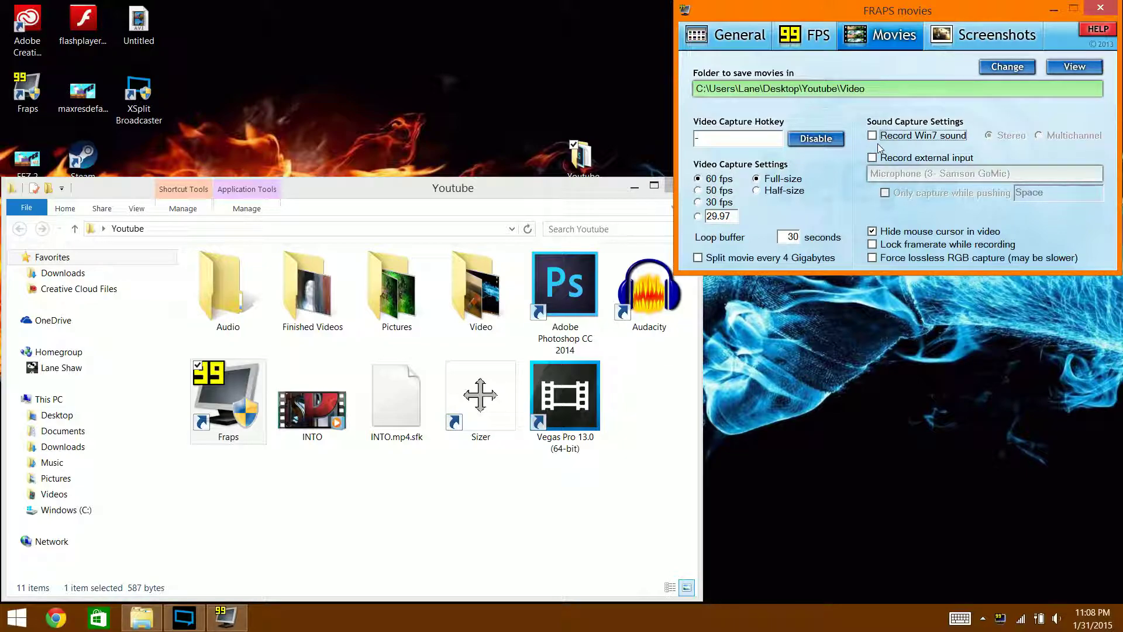
left_click(872, 140)
left_click(1001, 139)
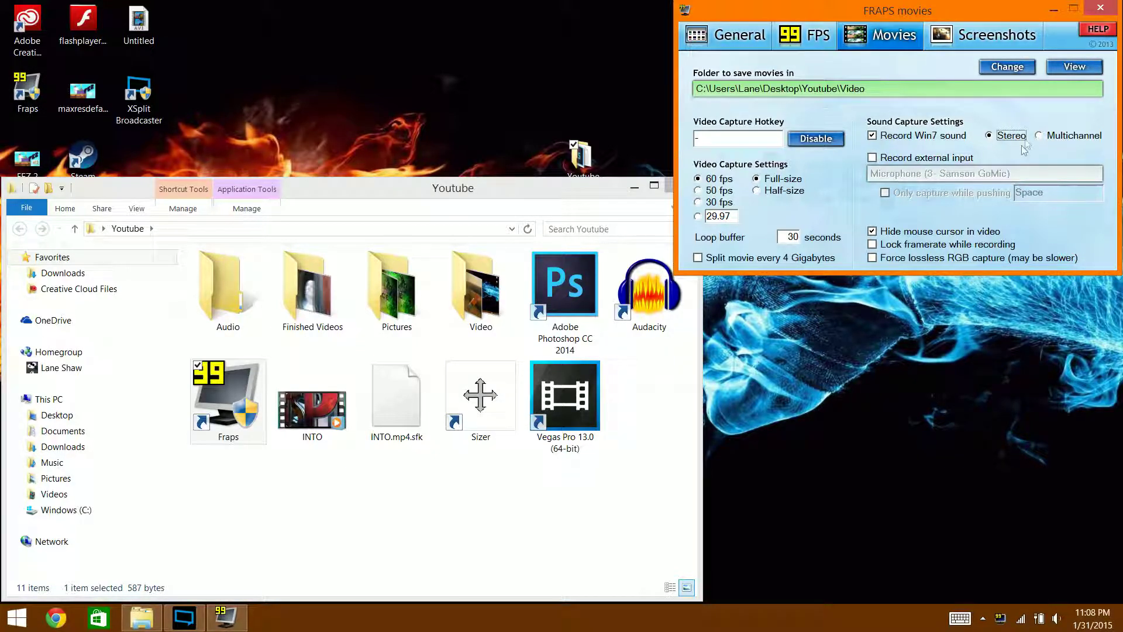
left_click(1040, 137)
left_click(992, 138)
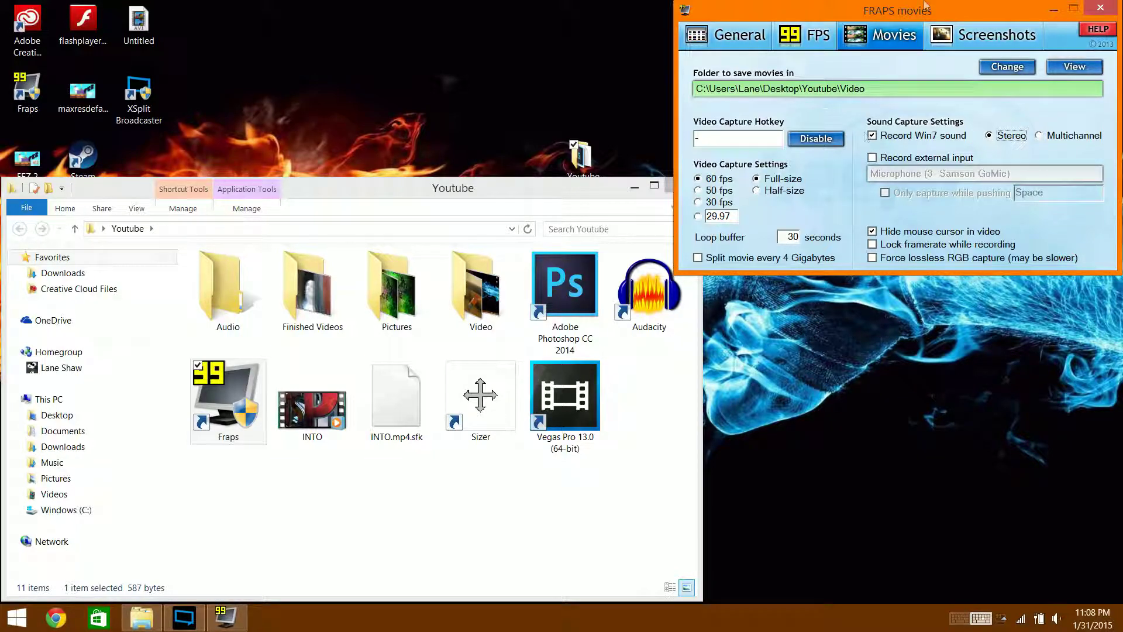
- Revisit the FPS and Movies settings and minimize the Fraps window
left_click(797, 29)
left_click(883, 34)
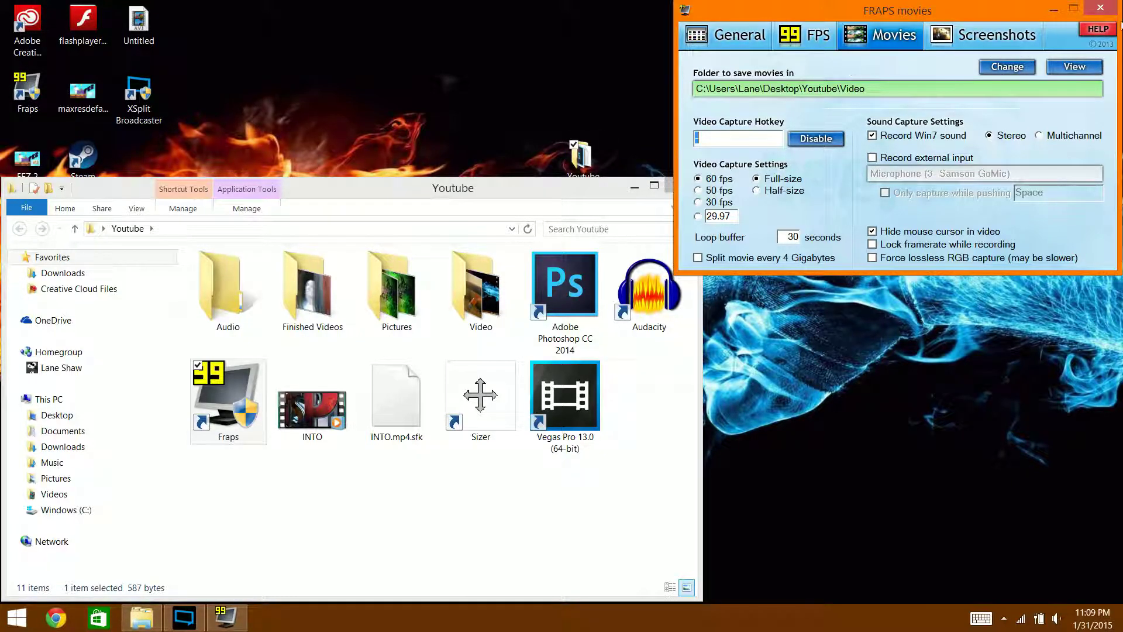
left_click(1056, 9)
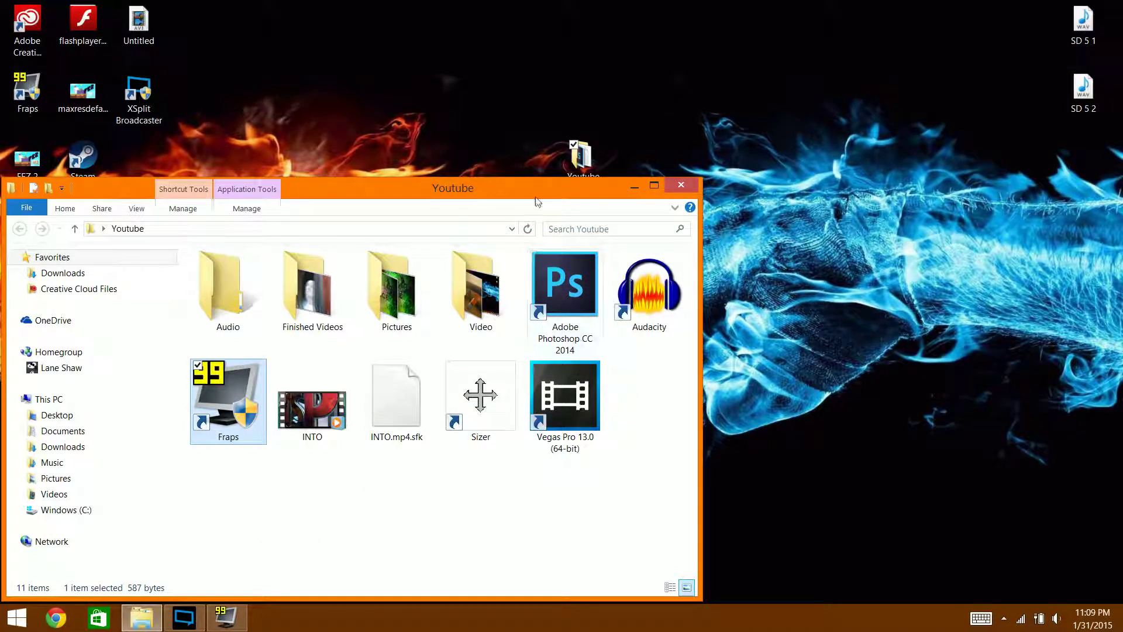
- Launch Audacity from the Youtube folder, minimize it, and move the folder window back toward the middle of the desktop
double_click(649, 315)
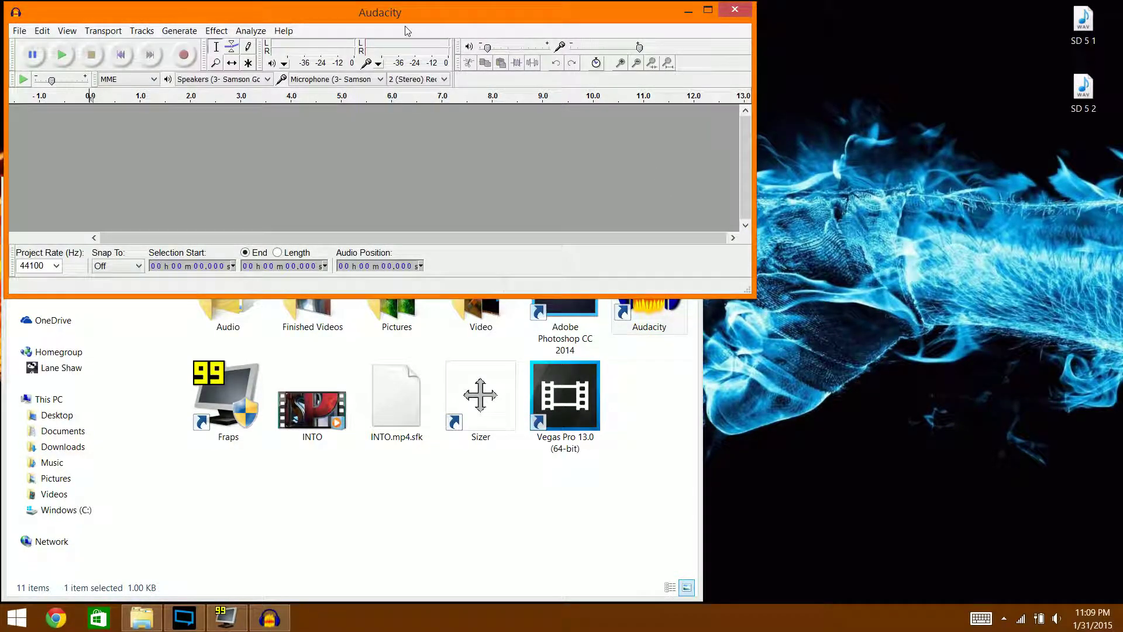
left_click_drag(395, 11, 606, 86)
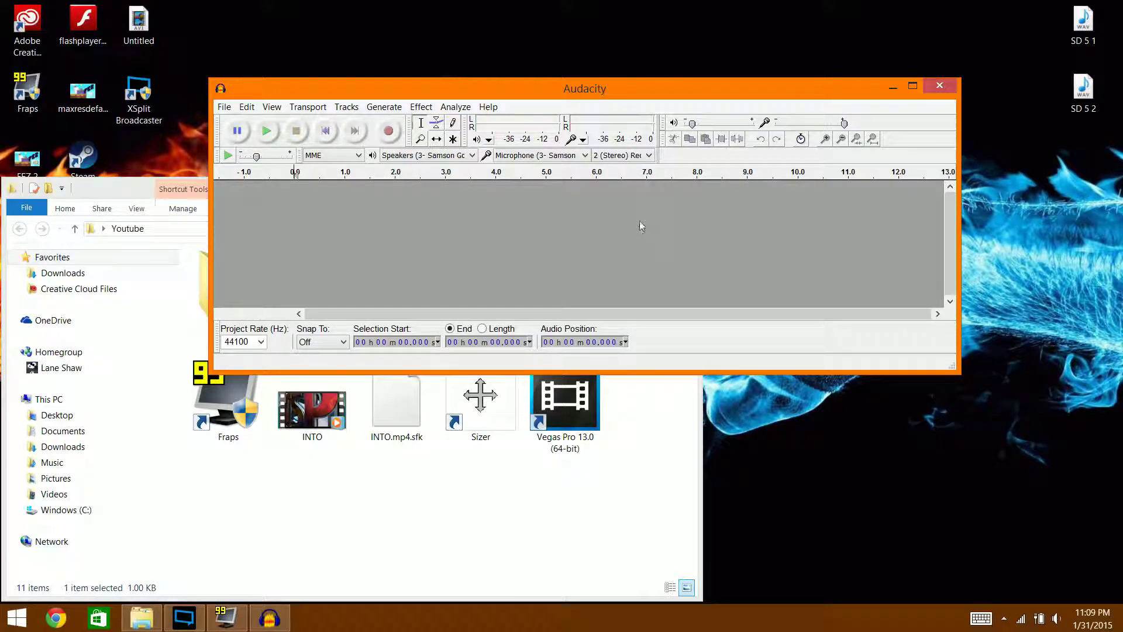
left_click_drag(620, 95, 592, 117)
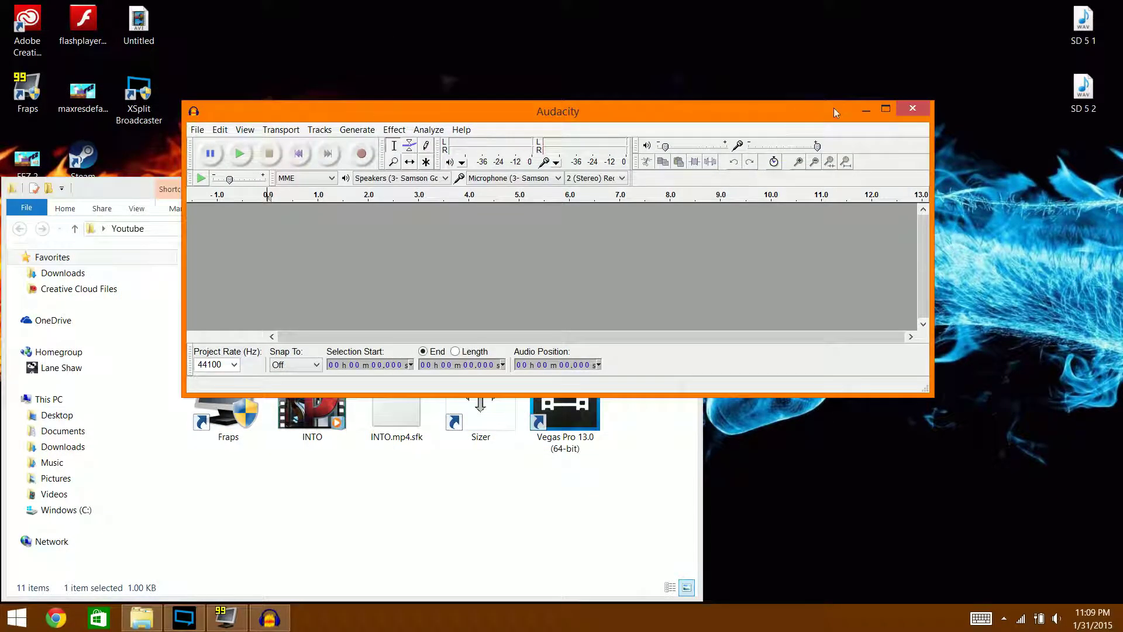
left_click(866, 109)
left_click_drag(579, 206, 719, 81)
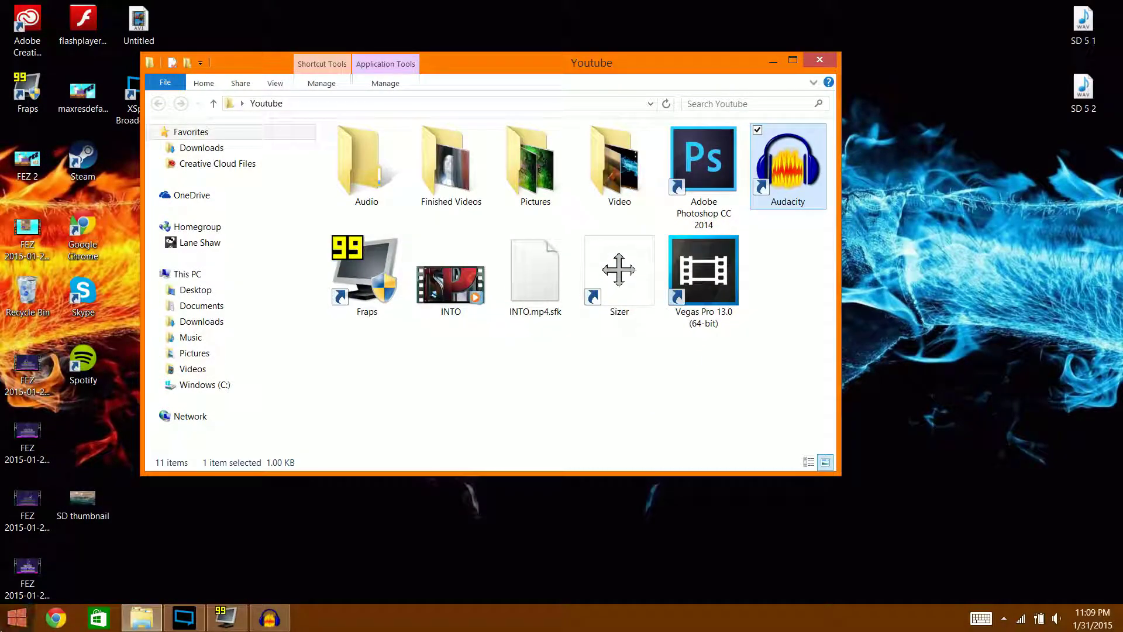
- Search Windows for SIZER, launch Sizer and open its configuration
key("super")
type("SIZER")
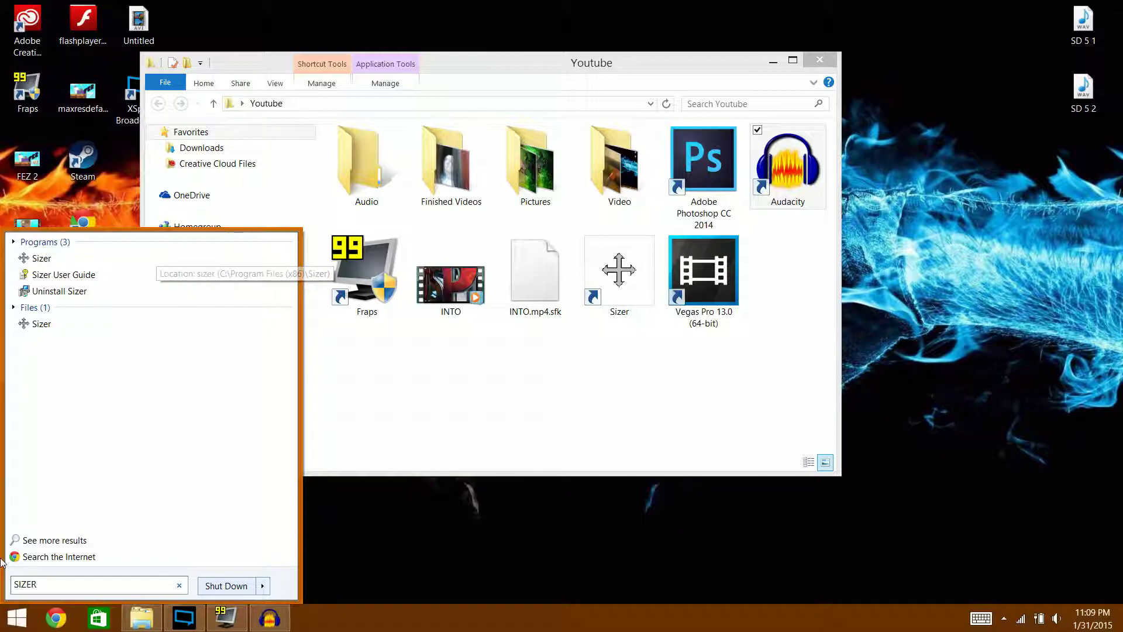
left_click(73, 261)
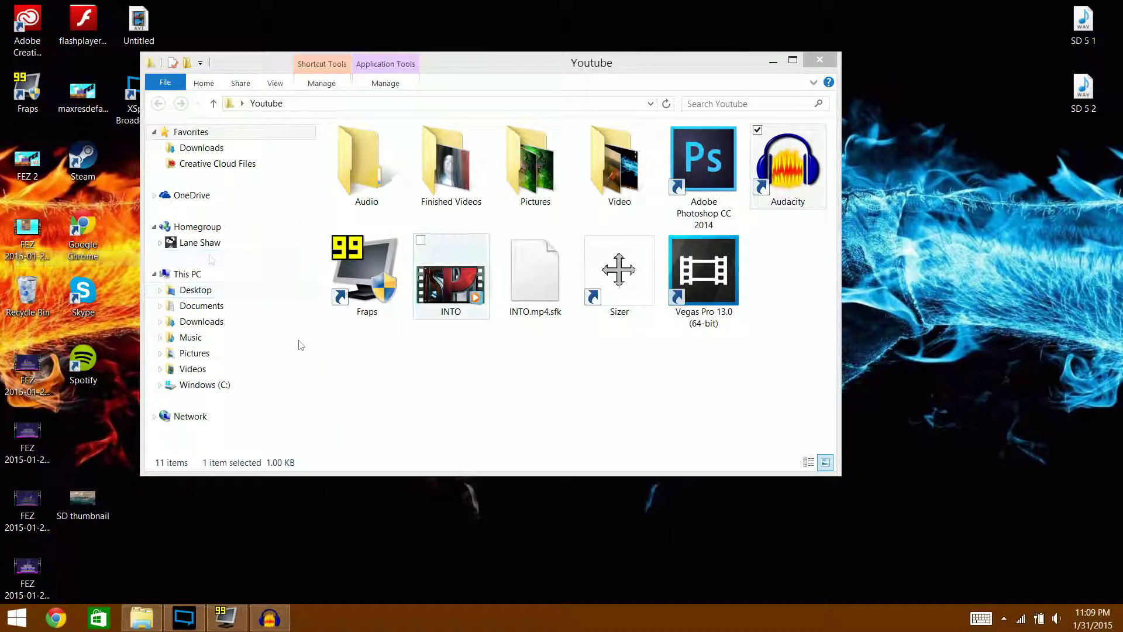
left_click(1004, 619)
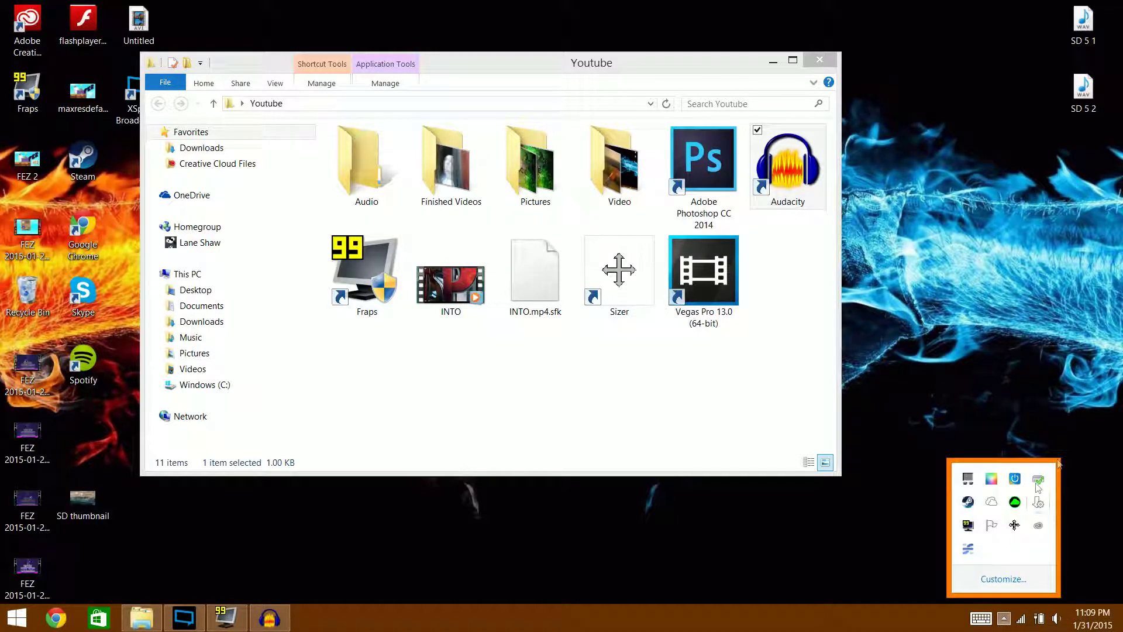
right_click(1016, 526)
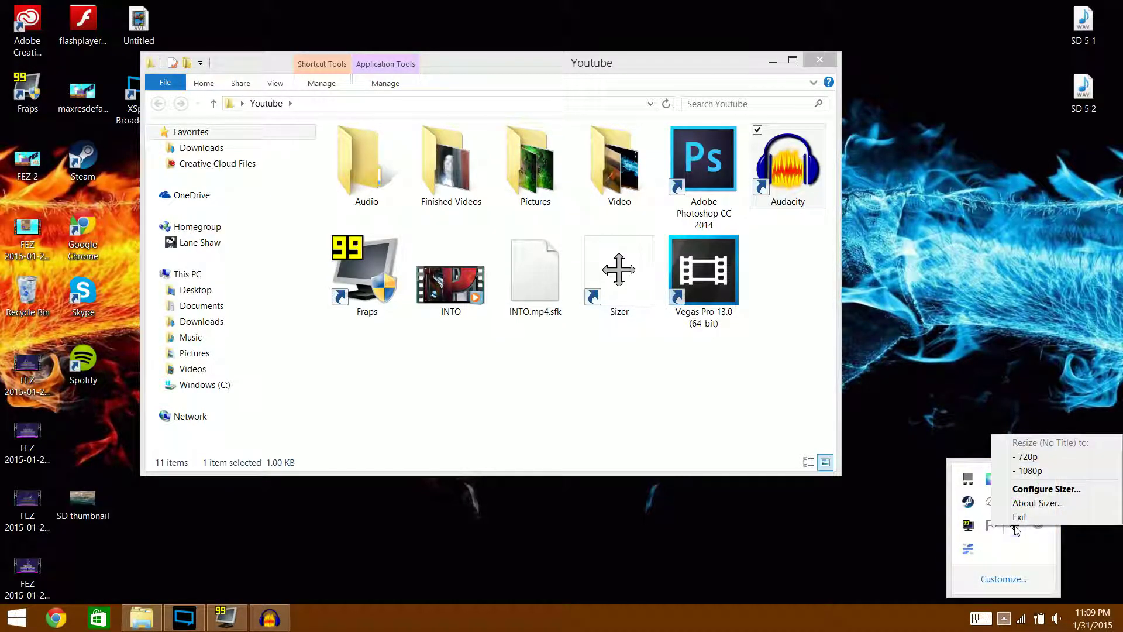
left_click(1030, 496)
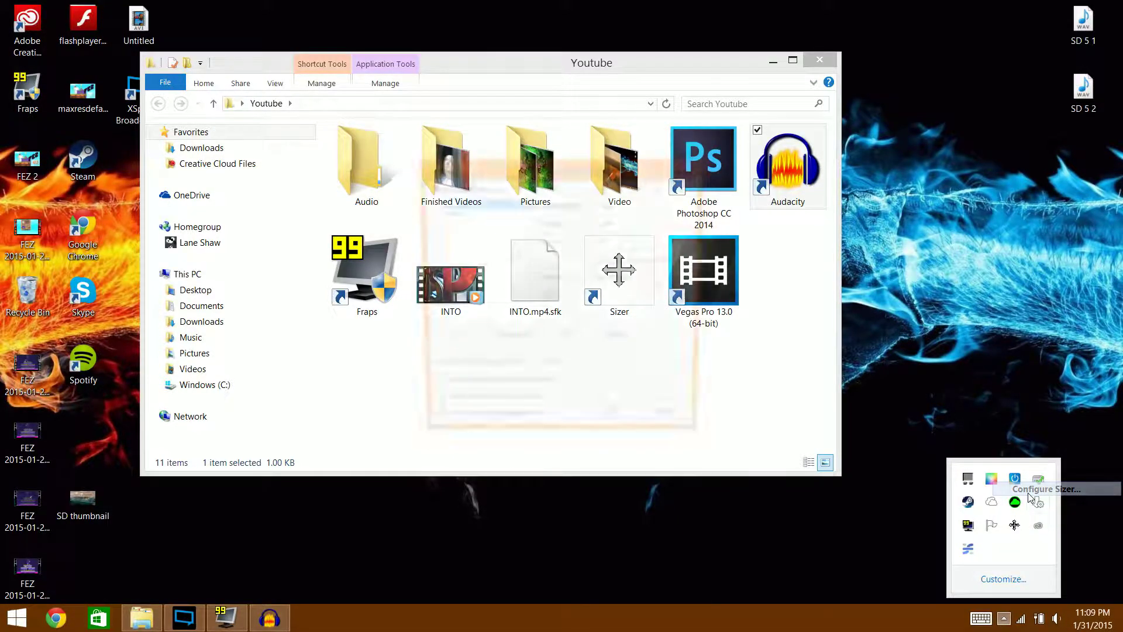
- Compare the dimensions of the 720p and 1080p presets in the Sizer configuration
left_click(456, 213)
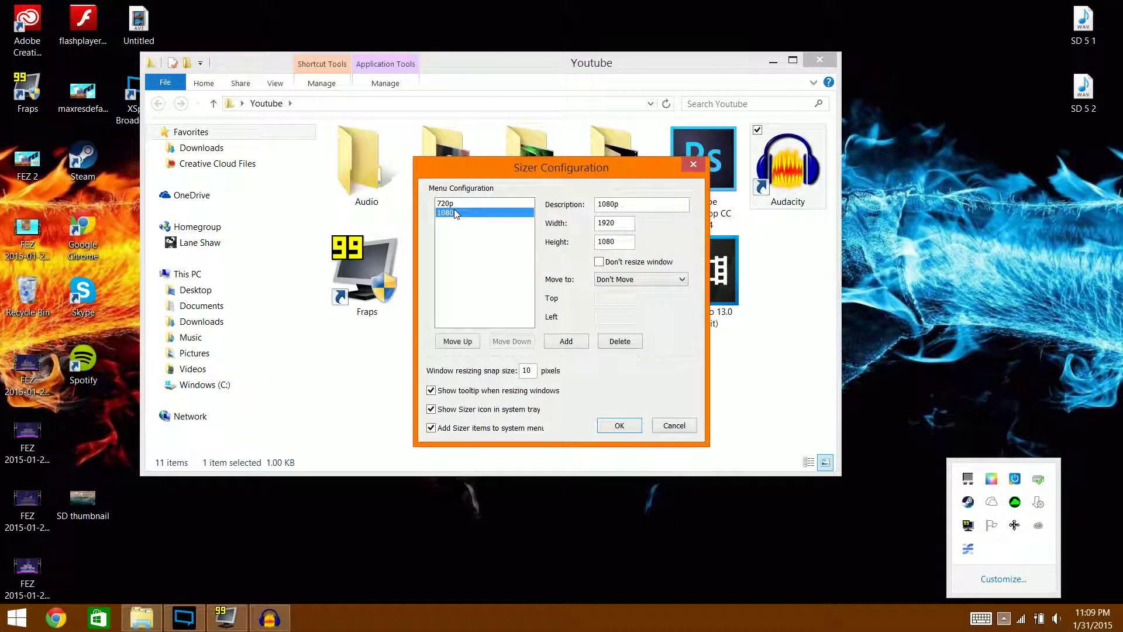
left_click(457, 205)
left_click(462, 213)
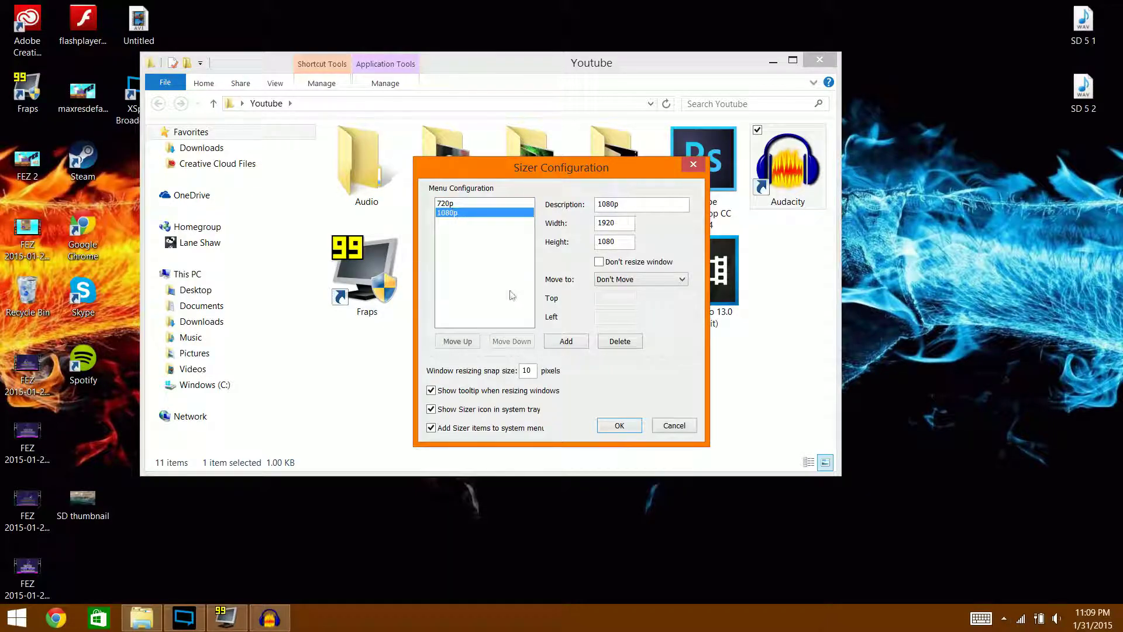
- Add a Sizer preset named youtube with a height of 720 and save the configuration
left_click(566, 342)
left_click(457, 223)
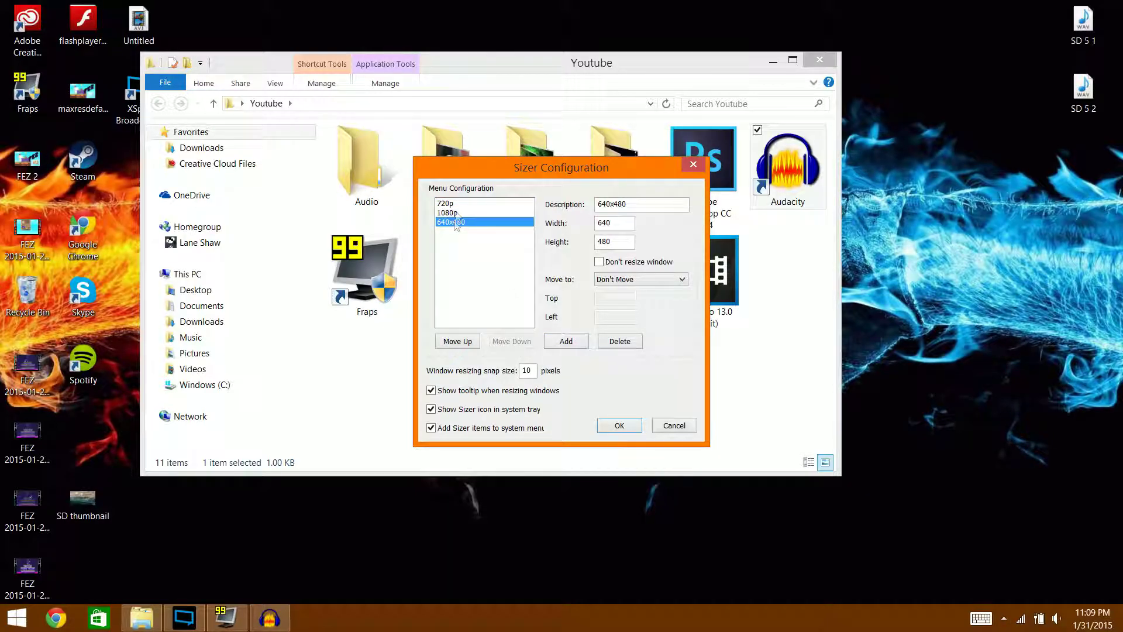
double_click(640, 203)
type("youtube")
left_click_drag(624, 244, 576, 248)
type("720")
left_click(622, 423)
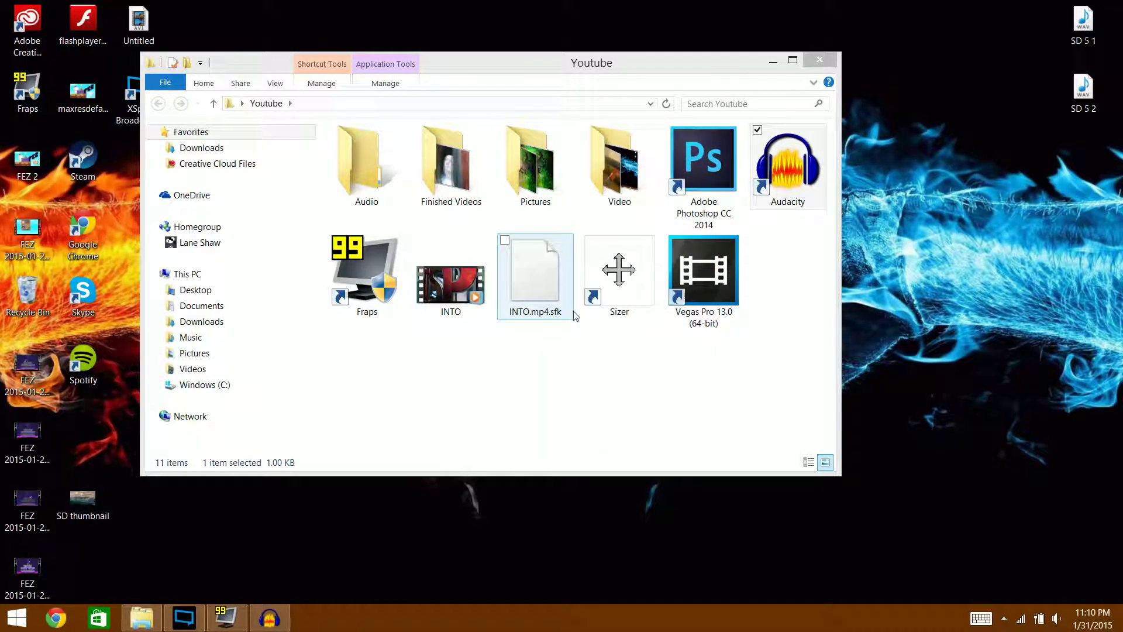
- Reopen the Sizer configuration and delete the youtube preset
left_click(1003, 618)
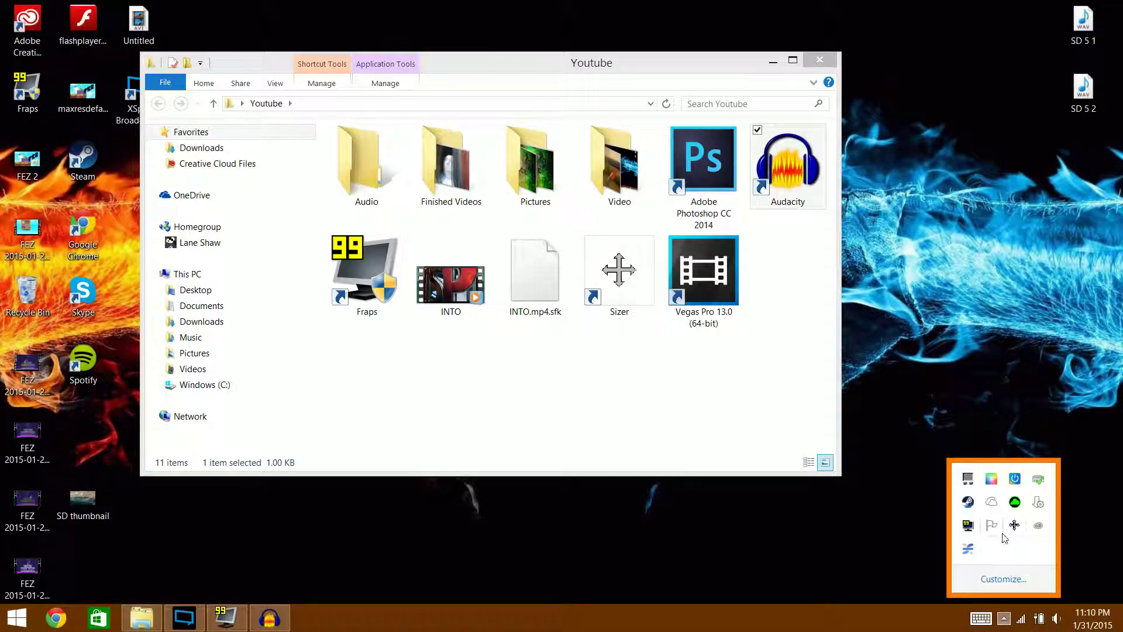
right_click(1016, 526)
left_click(1028, 489)
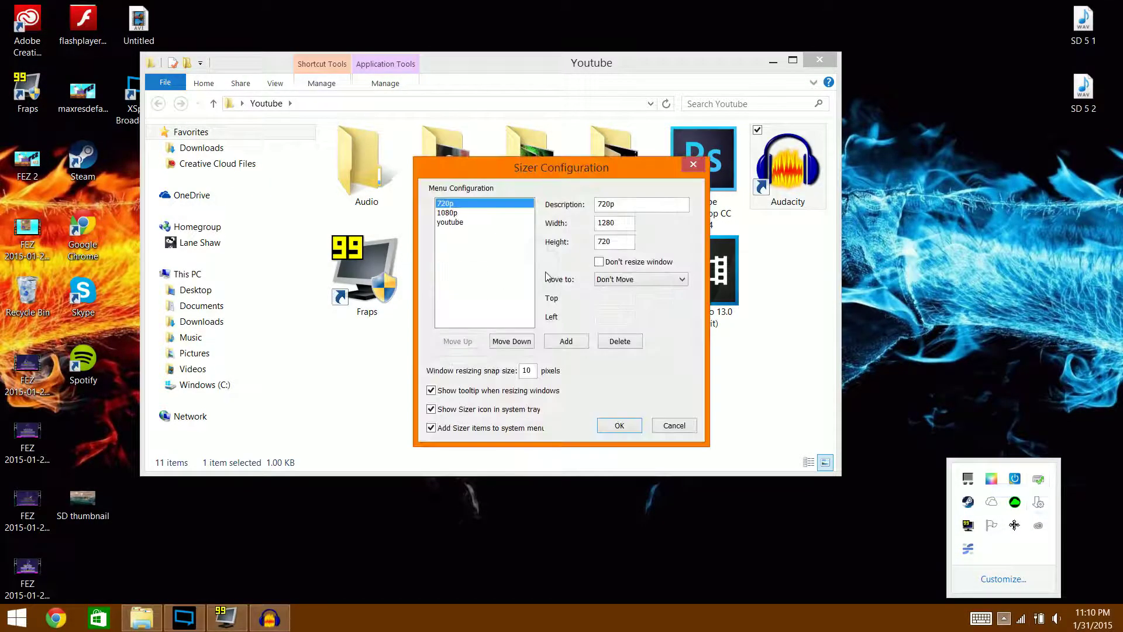
left_click(450, 222)
left_click(455, 212)
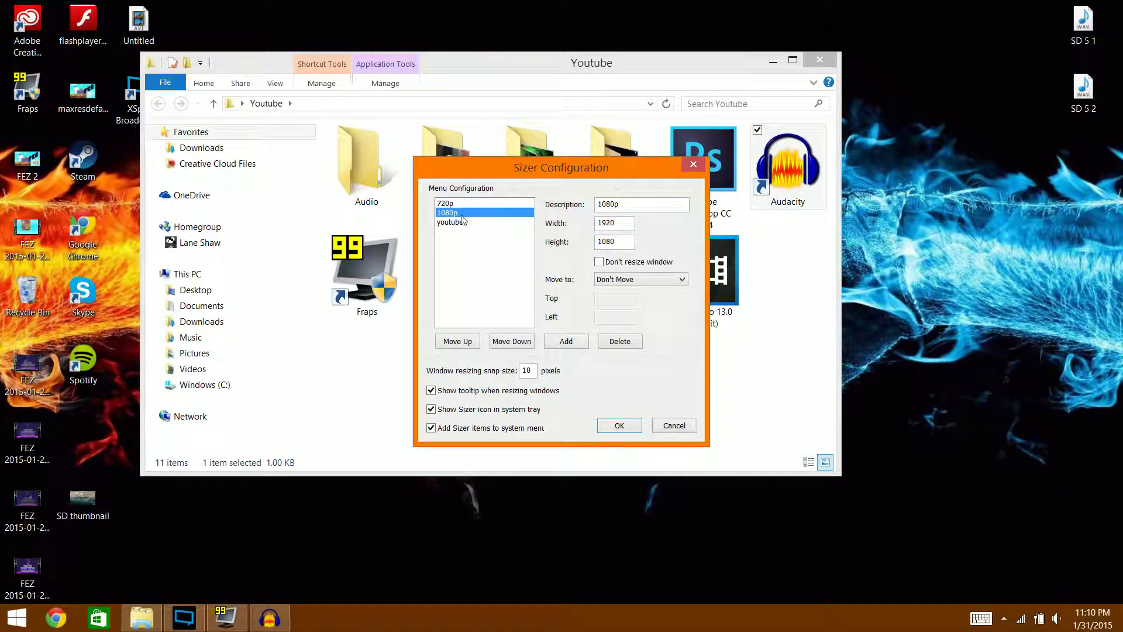
left_click(462, 221)
left_click(620, 341)
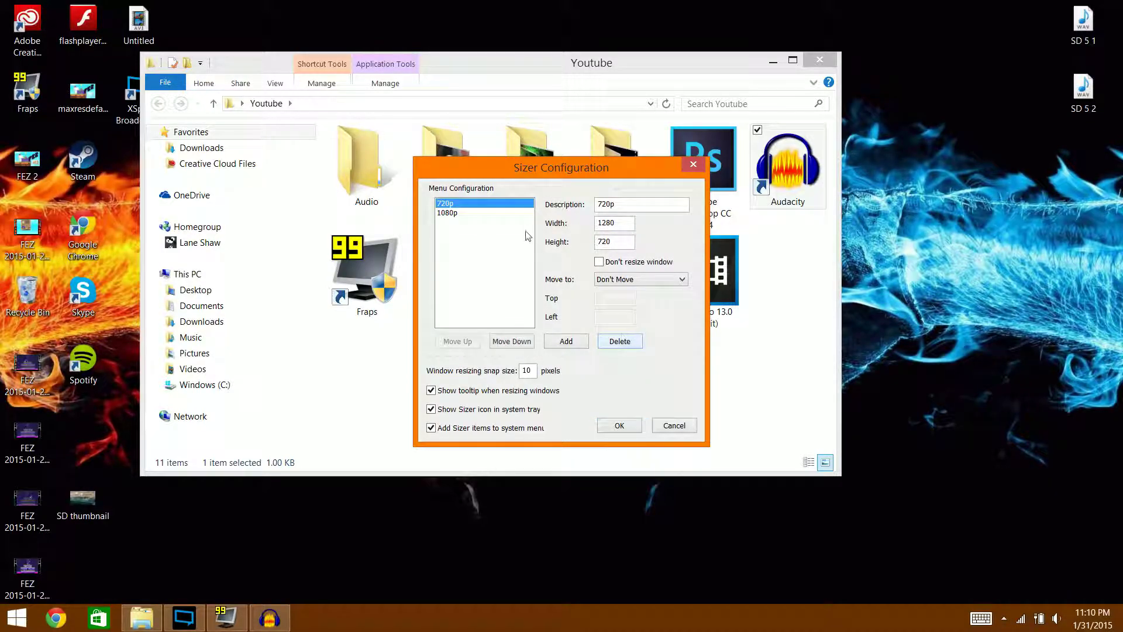
- Delete the 1080p preset and save the Sizer configuration
left_click(455, 213)
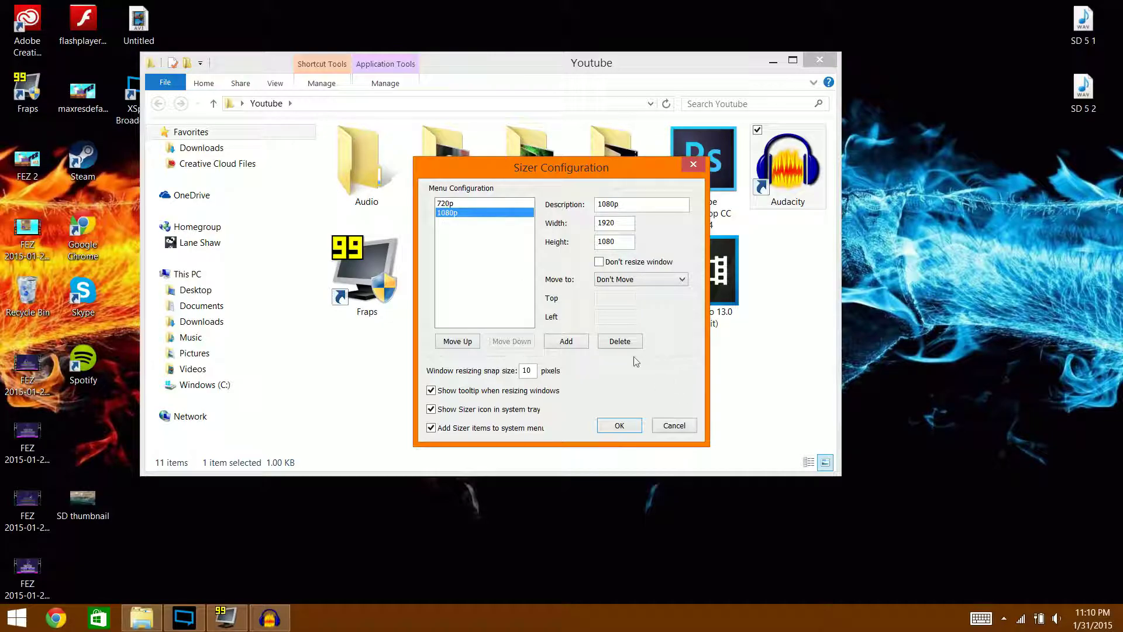
left_click(618, 342)
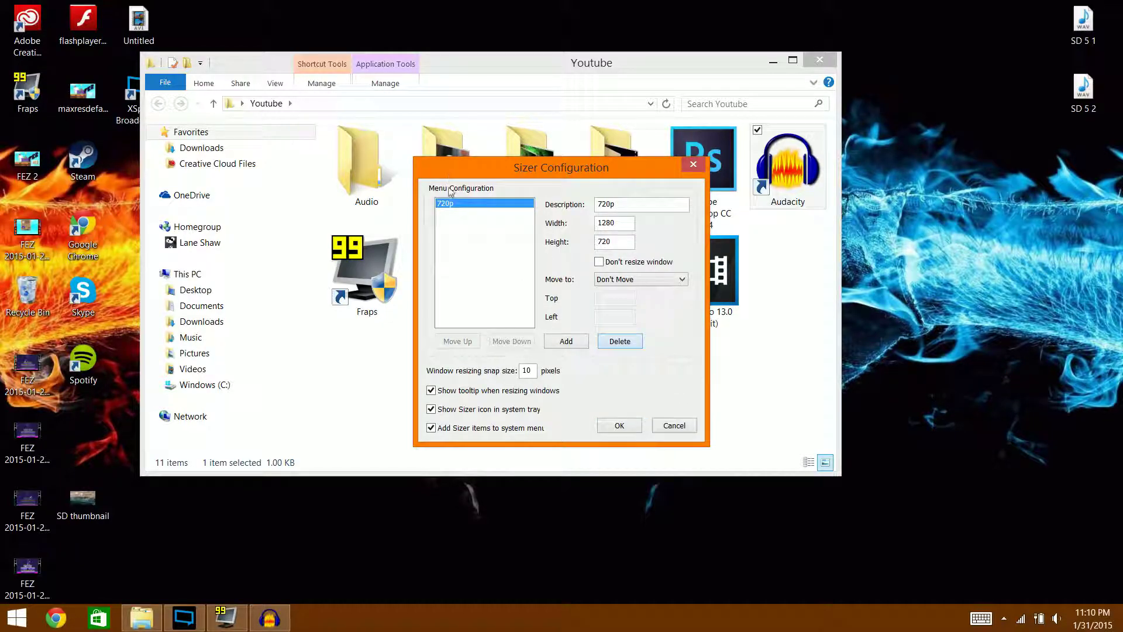
left_click(619, 425)
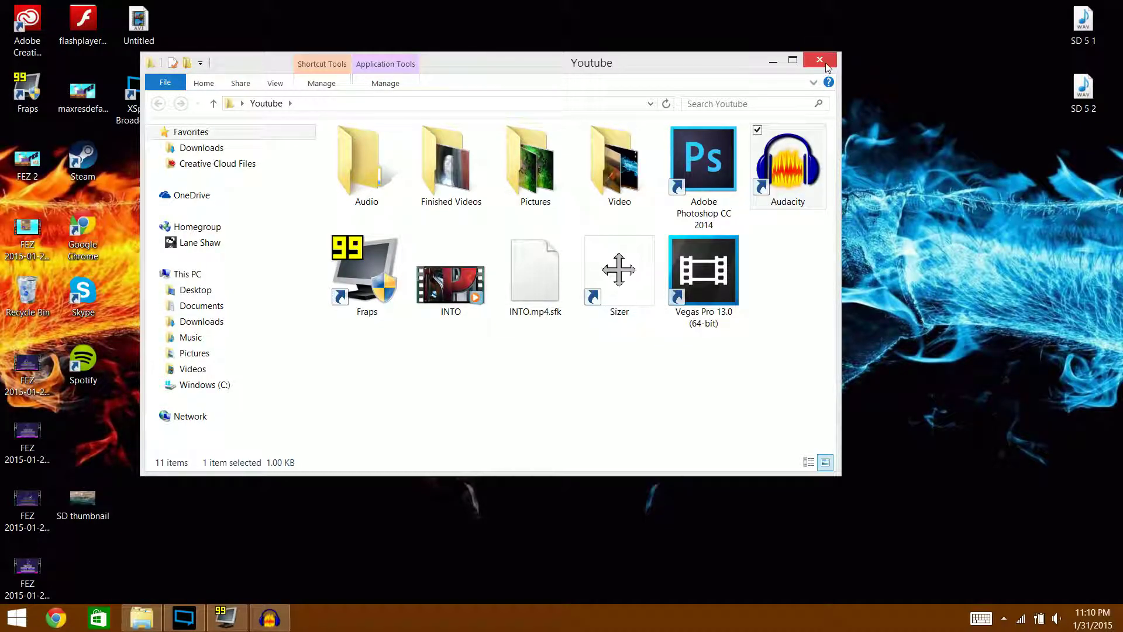
- Minimize and restore the Youtube folder window, and open the Downloads folder in a separate window
left_click(773, 61)
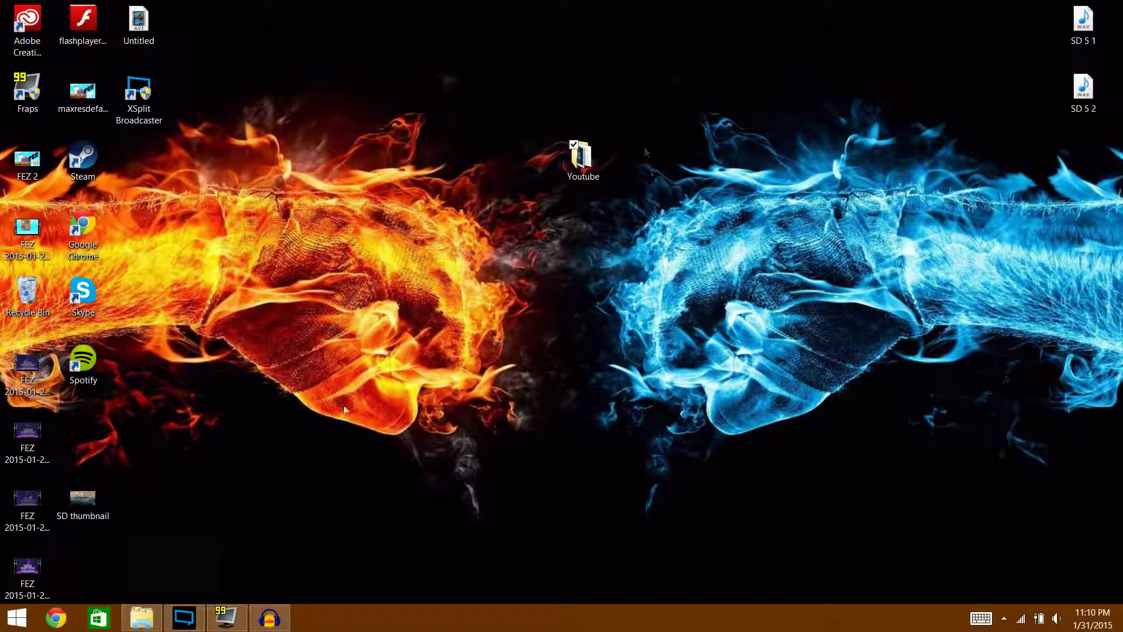
left_click(144, 617)
right_click(146, 615)
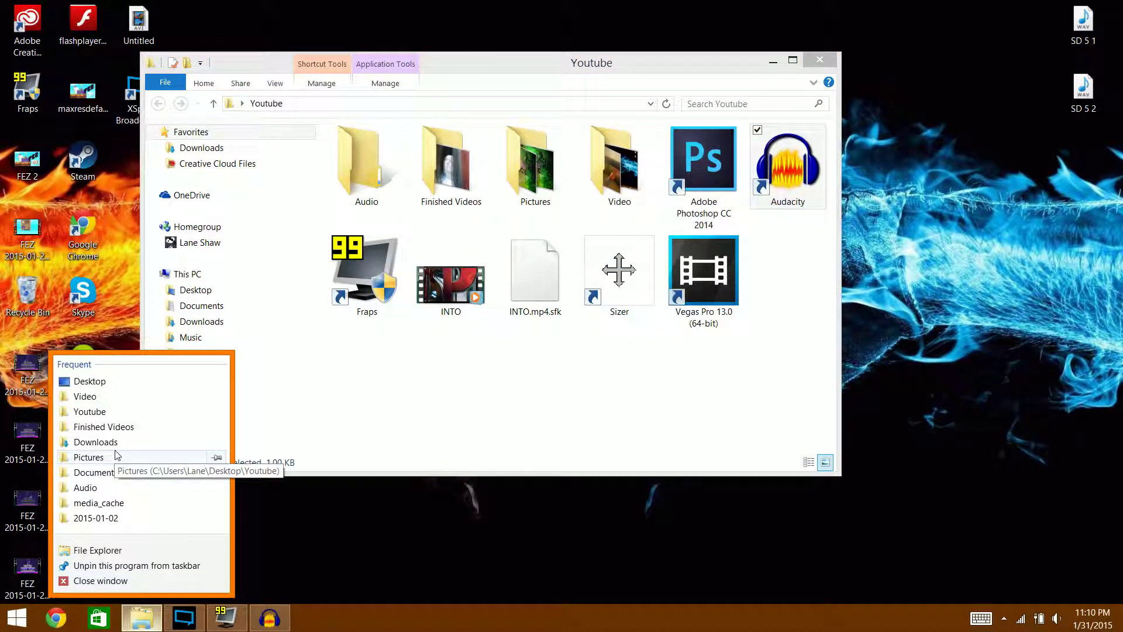
left_click(95, 442)
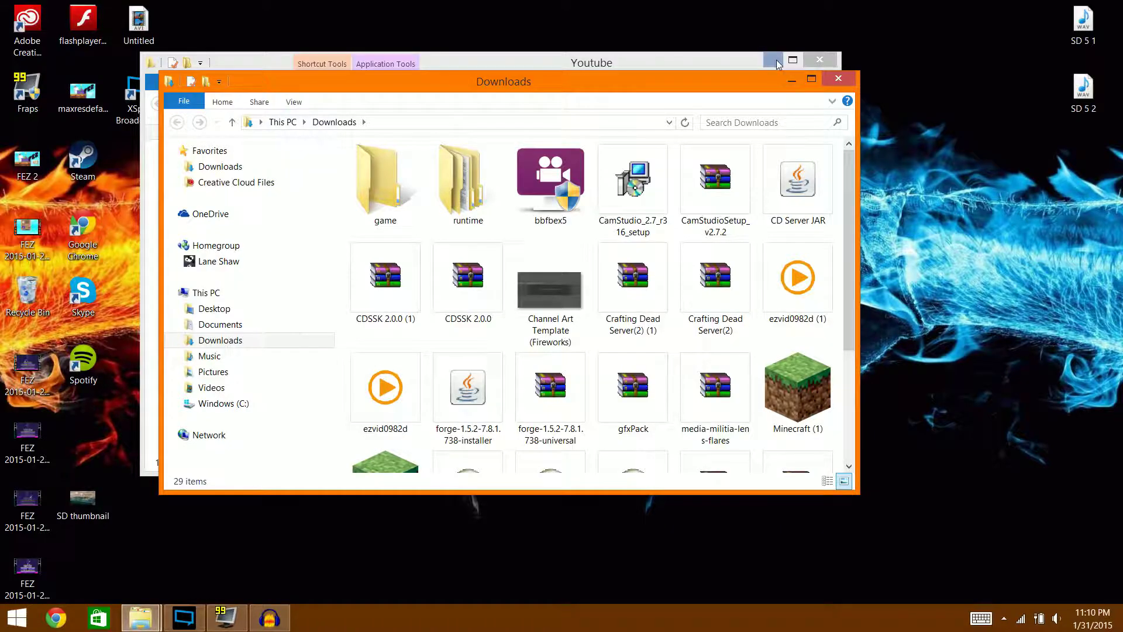
- Minimize the Youtube folder, launch Minecraft from the Downloads folder and start the game with the LastSpice profile
left_click(773, 61)
scroll(585, 293, "down", 3)
double_click(386, 302)
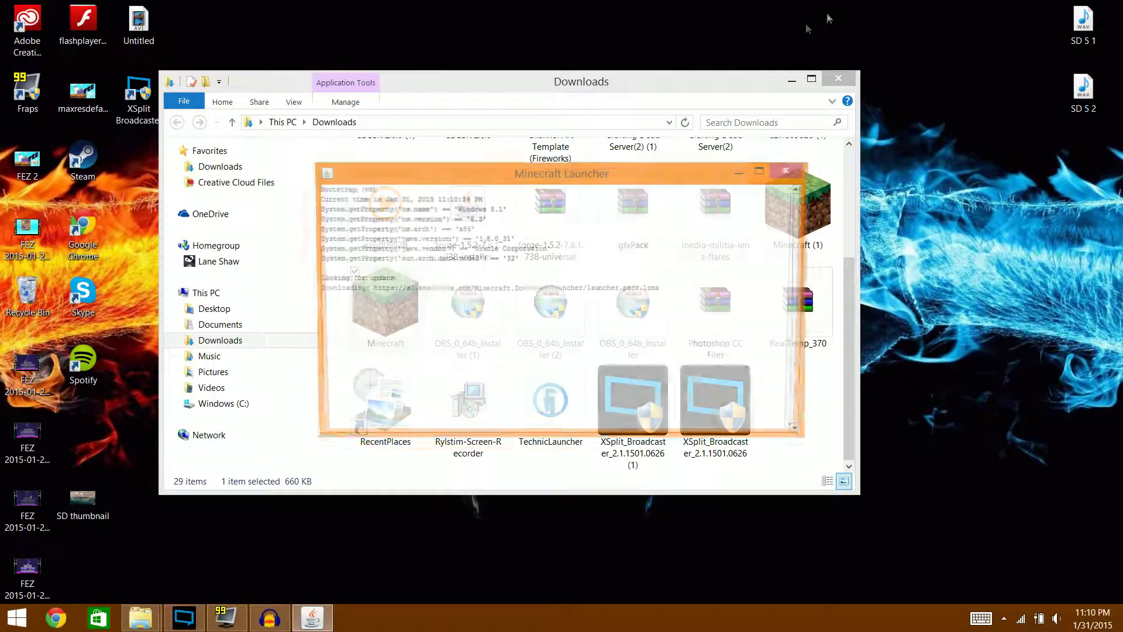
left_click(838, 78)
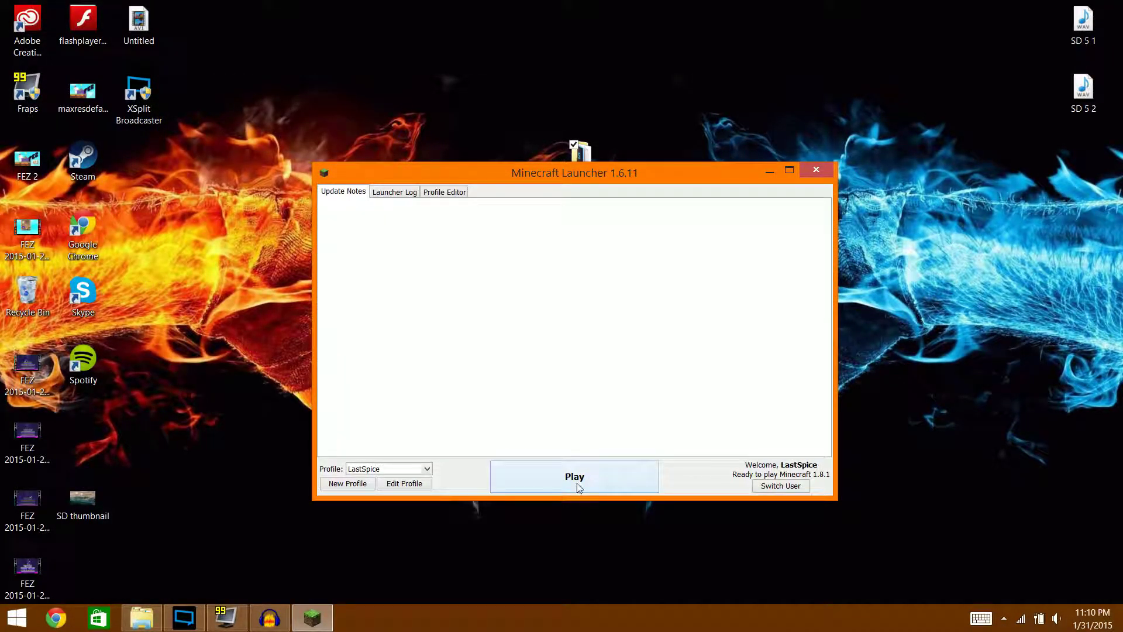
left_click(575, 476)
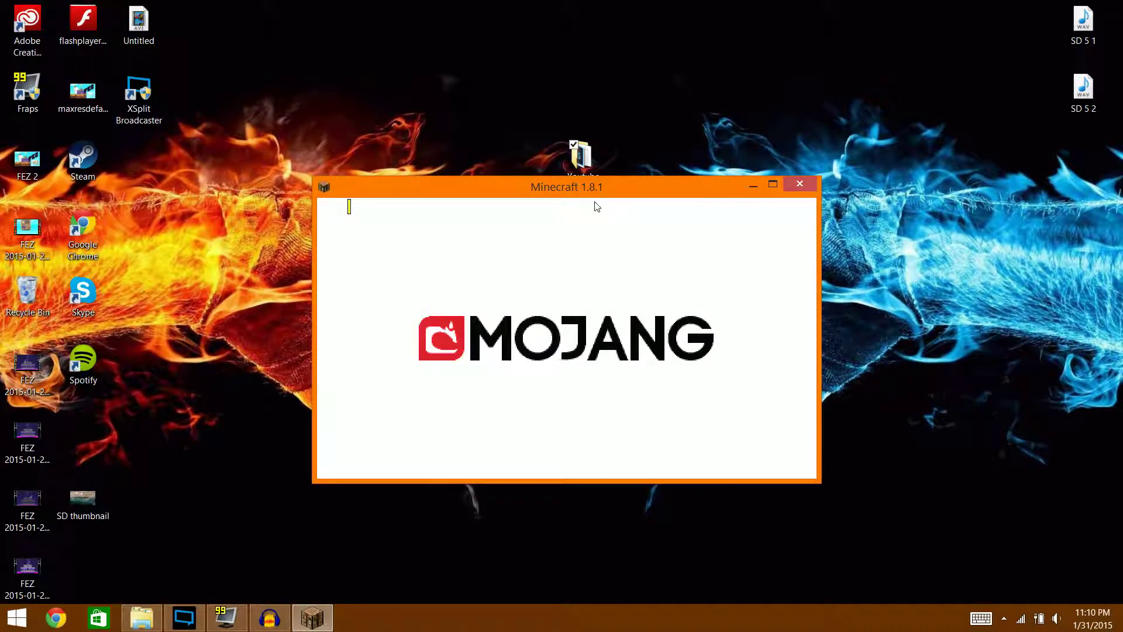
- Resize the Minecraft window with the 720p Sizer preset and move it nearer the middle of the desktop
right_click(821, 483)
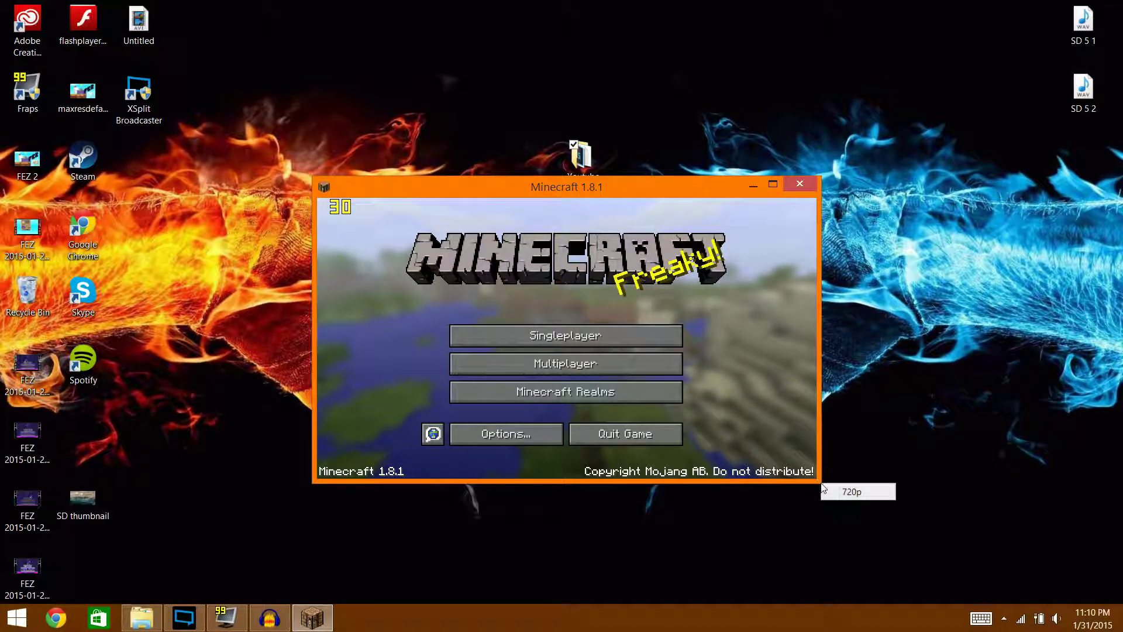
left_click(852, 493)
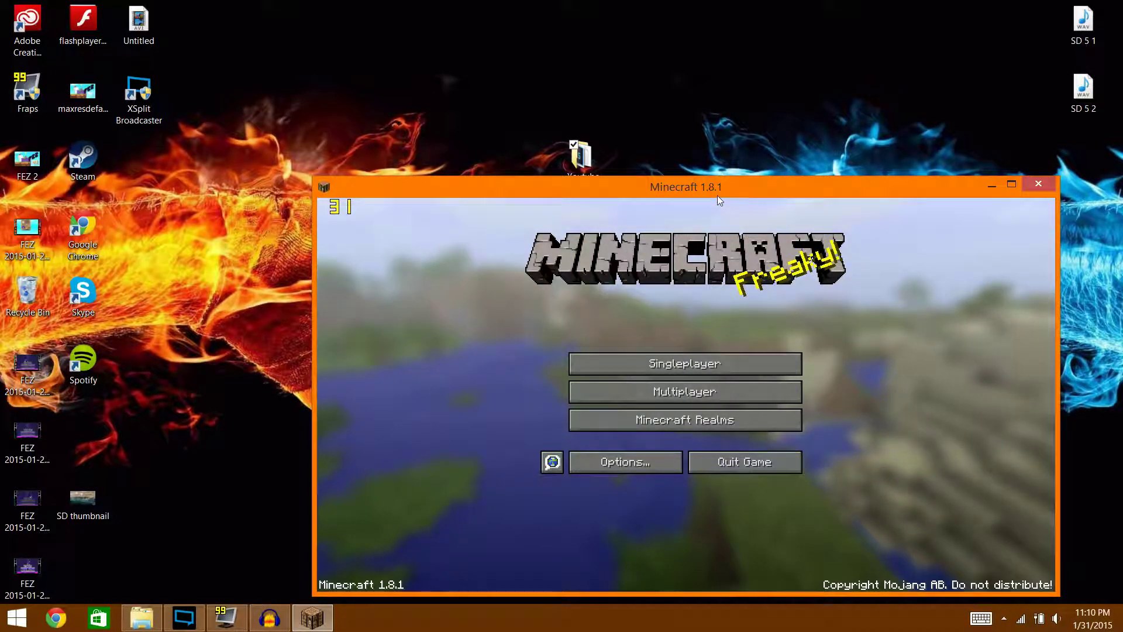
left_click_drag(719, 199, 613, 135)
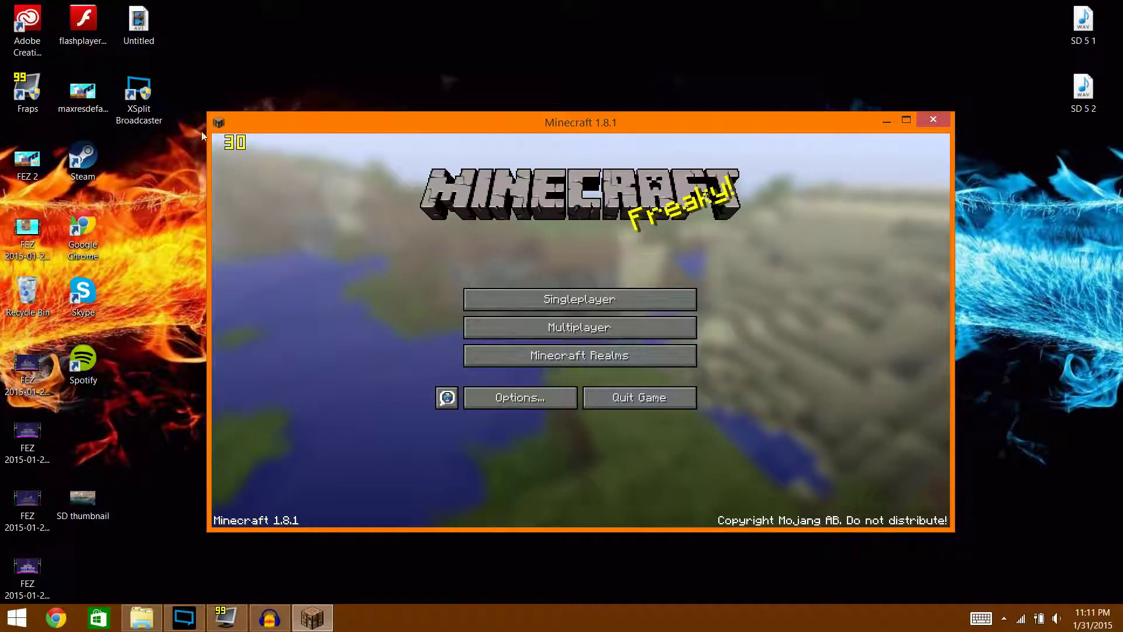
- Bring up and minimize Fraps, and arrange the Minecraft and Audacity windows so both are accessible
left_click(227, 618)
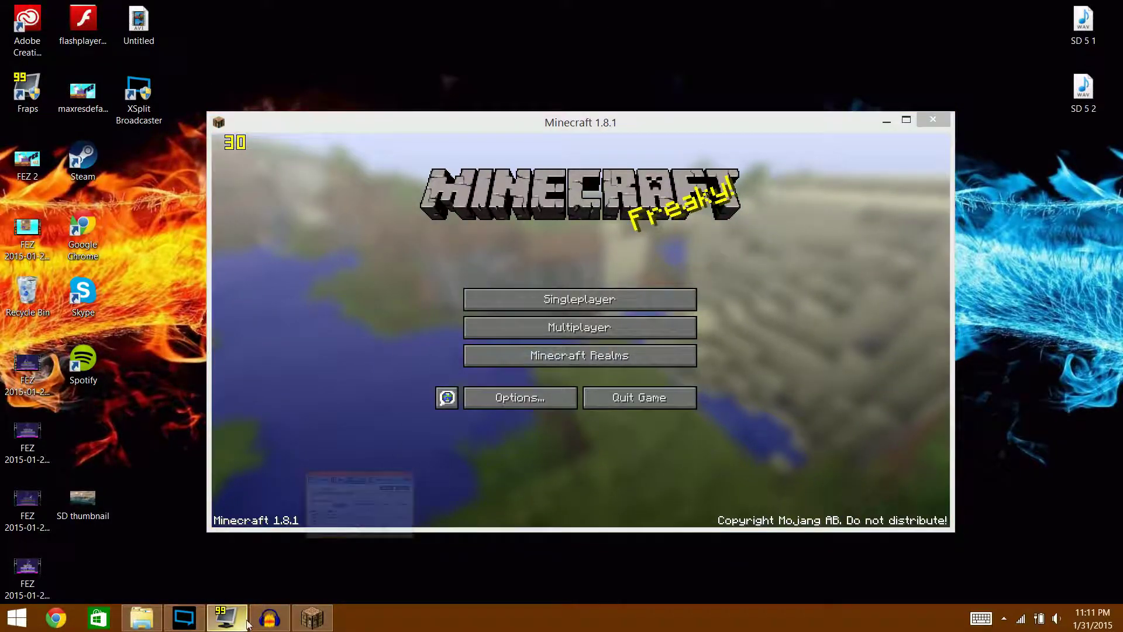
left_click(1053, 7)
left_click_drag(468, 123, 572, 166)
left_click_drag(321, 119, 163, 30)
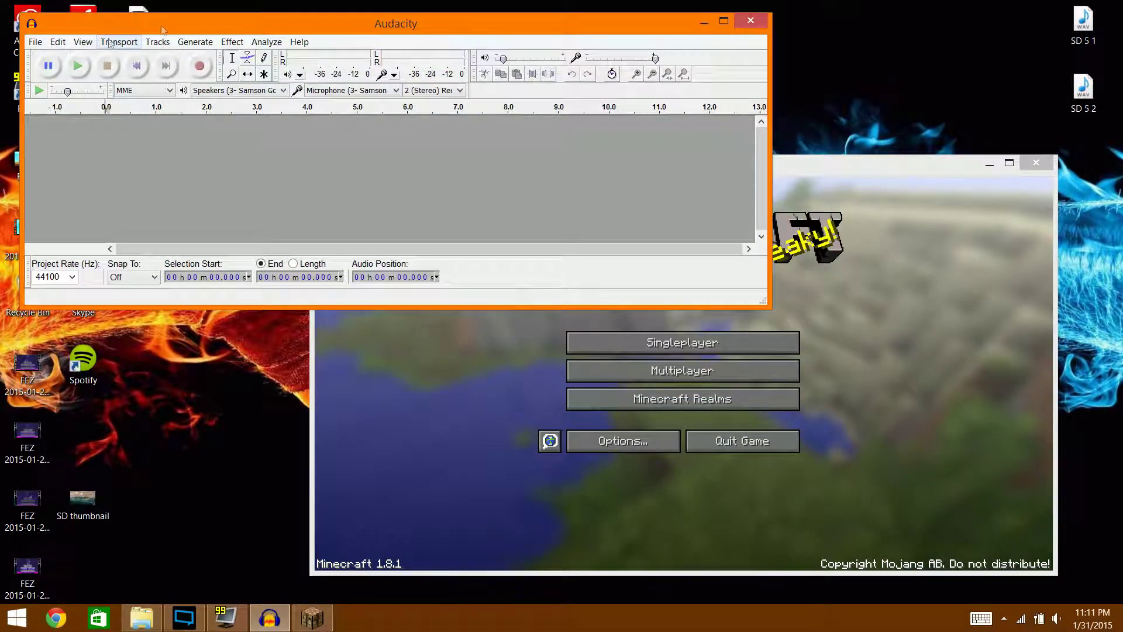
- Open Audacity's keyboard preferences, search the key bindings for RECORD and select the Record command
left_click(58, 42)
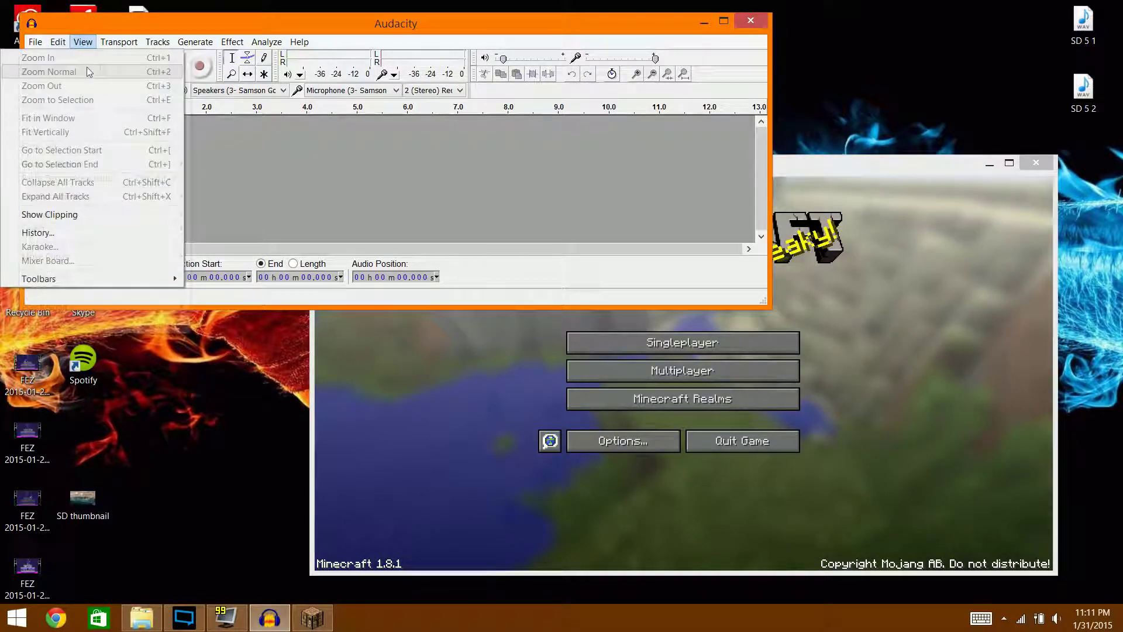
left_click(45, 324)
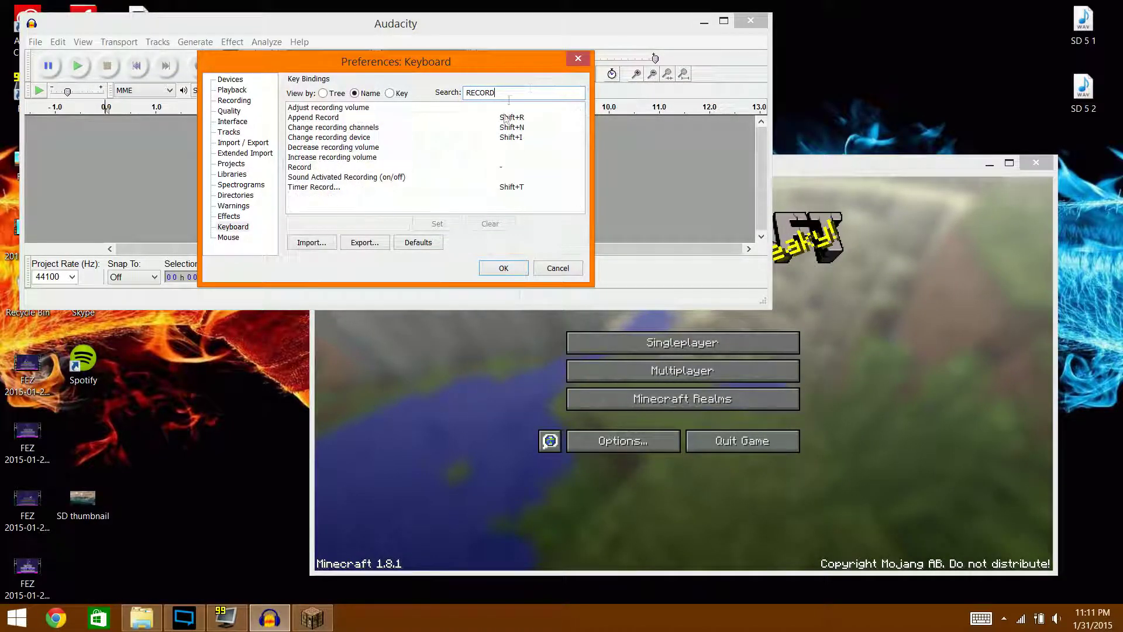
left_click(337, 168)
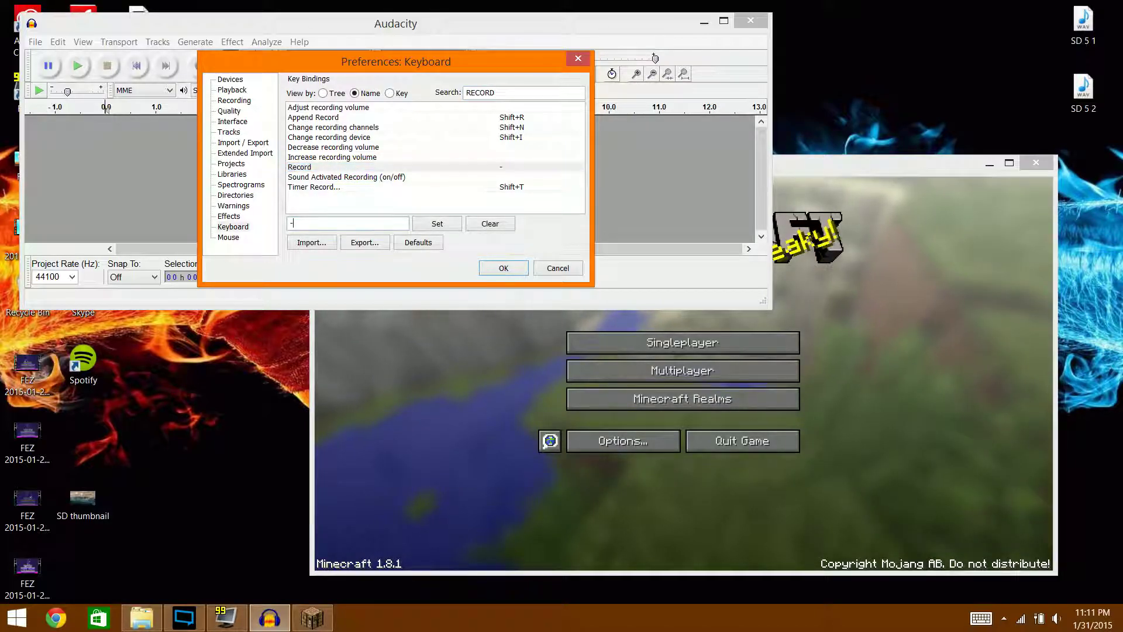
- Open the Fraps movie settings and compare its video capture hotkey with Audacity's Record key binding
left_click(233, 621)
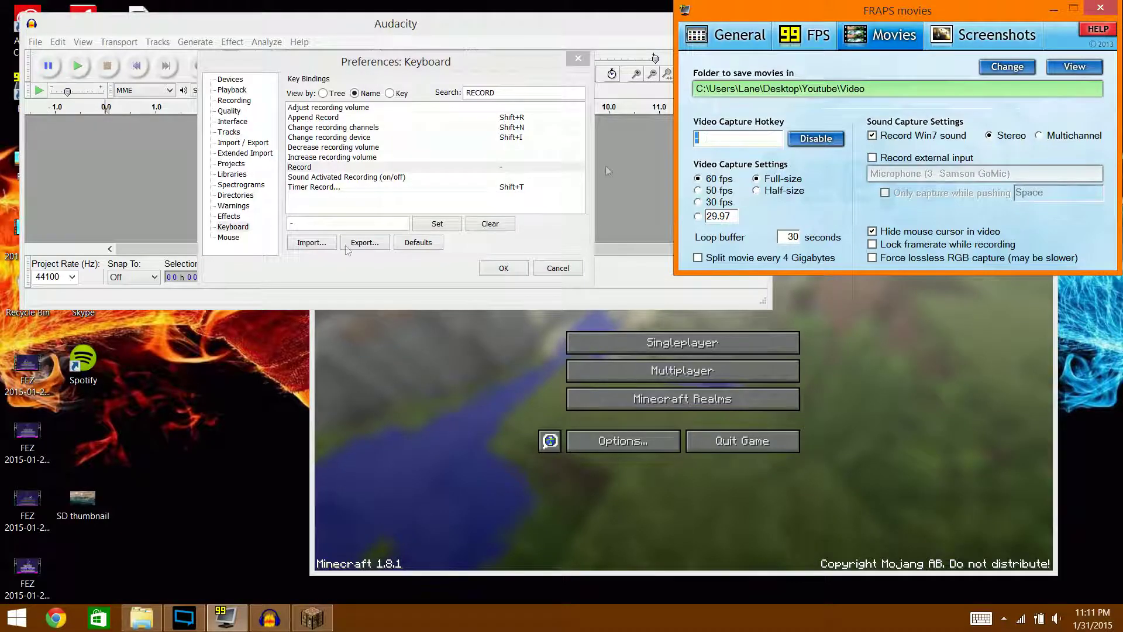
left_click(308, 221)
left_click(801, 177)
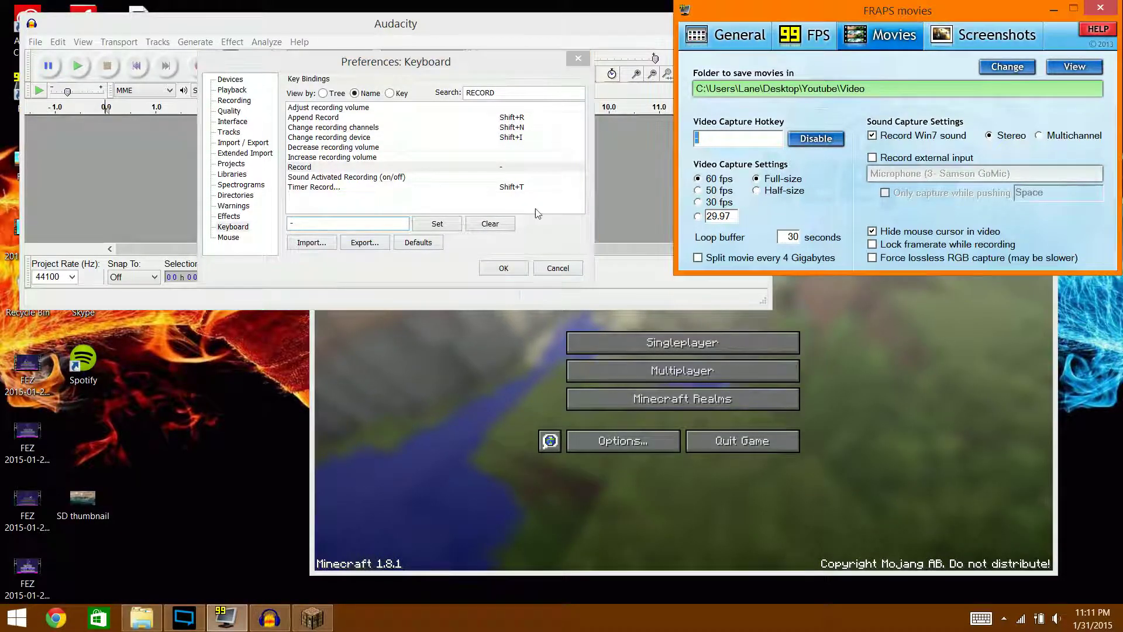
left_click(366, 222)
left_click(715, 141)
left_click(360, 225)
left_click(722, 138)
left_click(350, 224)
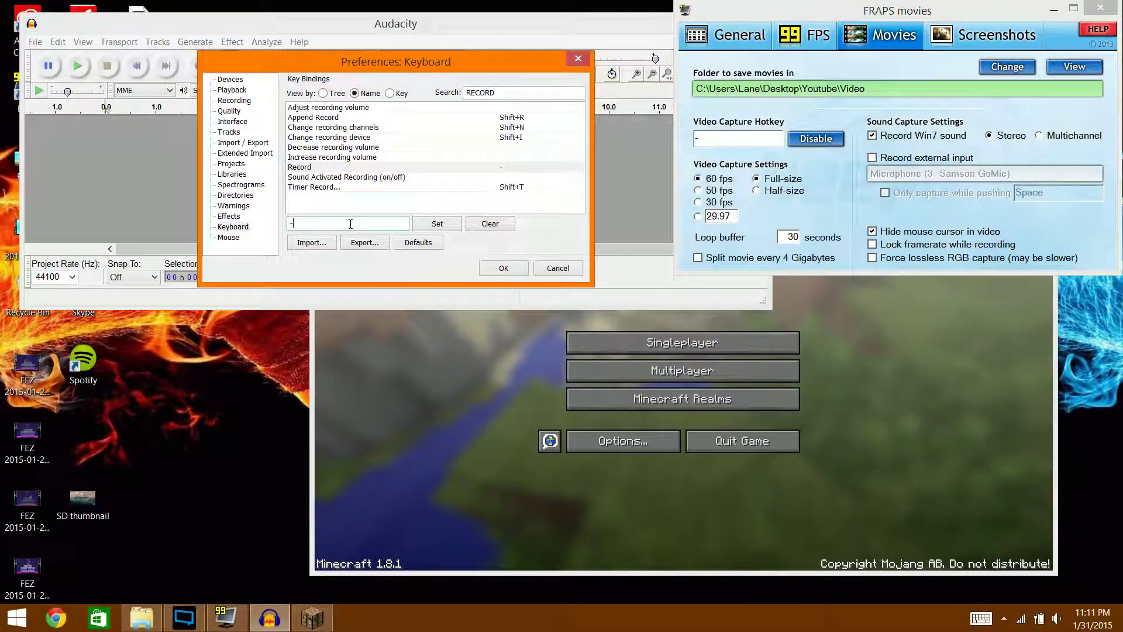
left_click(753, 135)
left_click(377, 220)
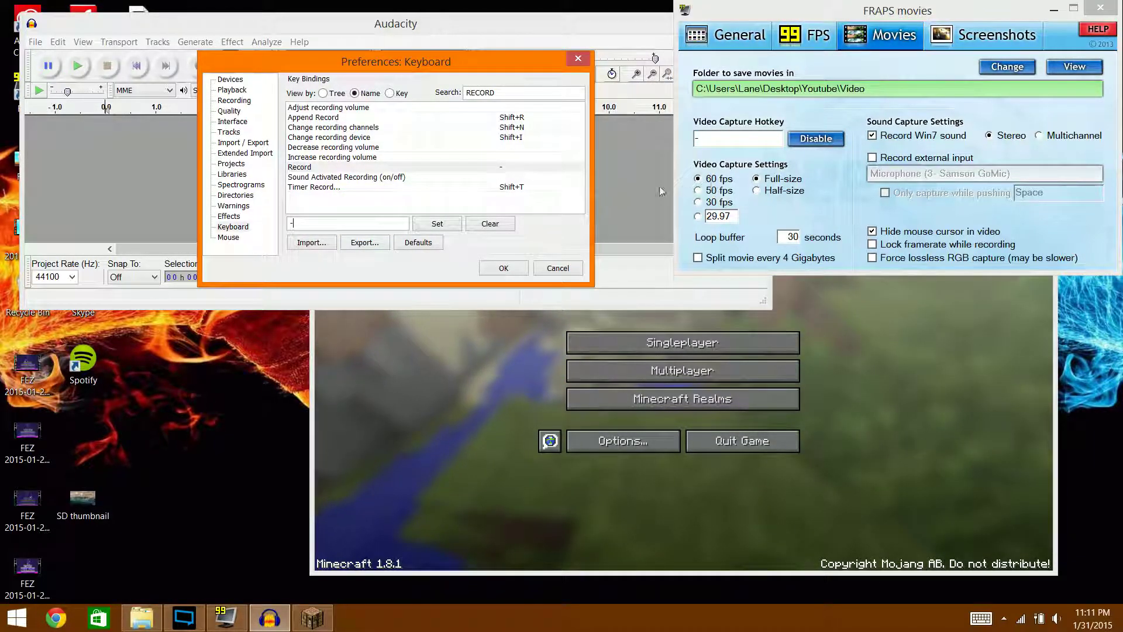
left_click(690, 151)
left_click(345, 225)
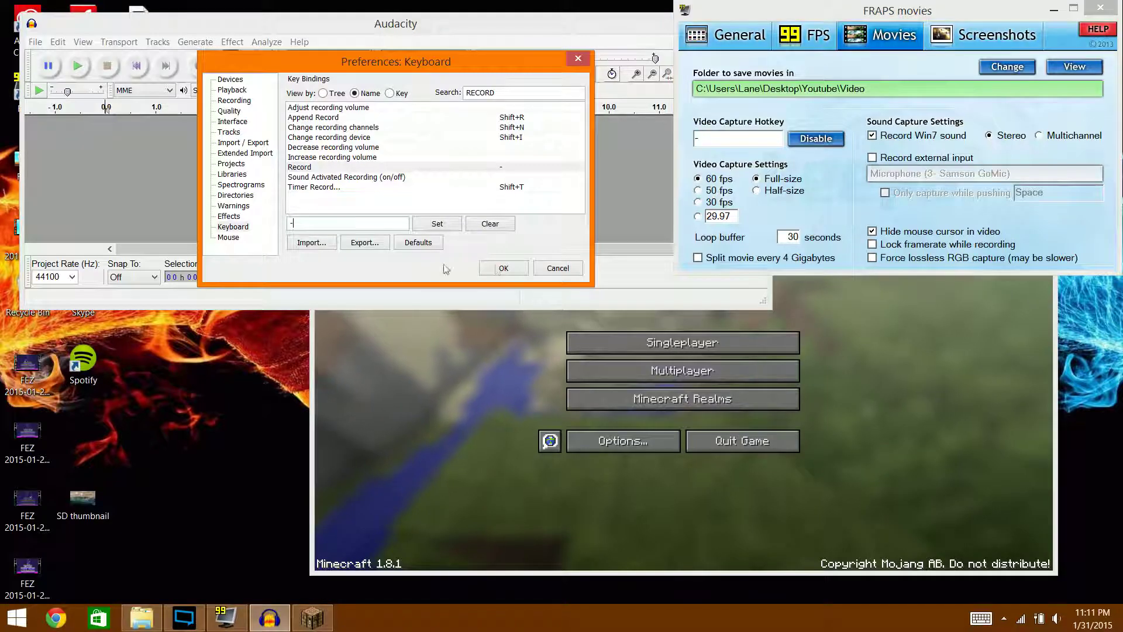
- Accept the Audacity preferences, minimize Fraps and shift the Audacity window slightly toward the desktop corner
left_click(503, 267)
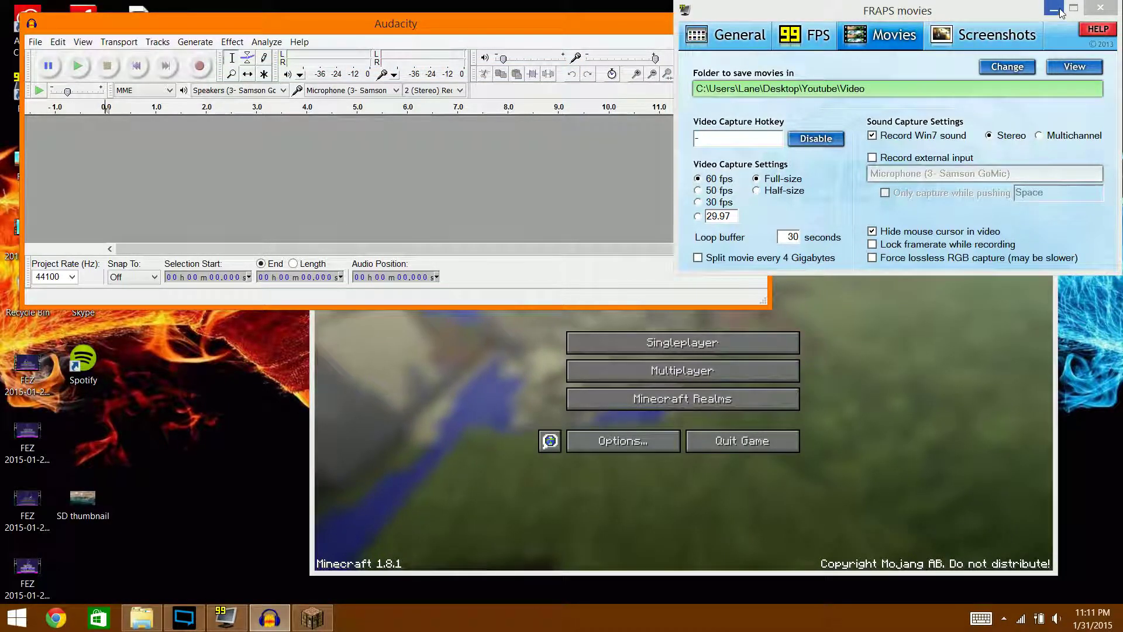
left_click(1055, 10)
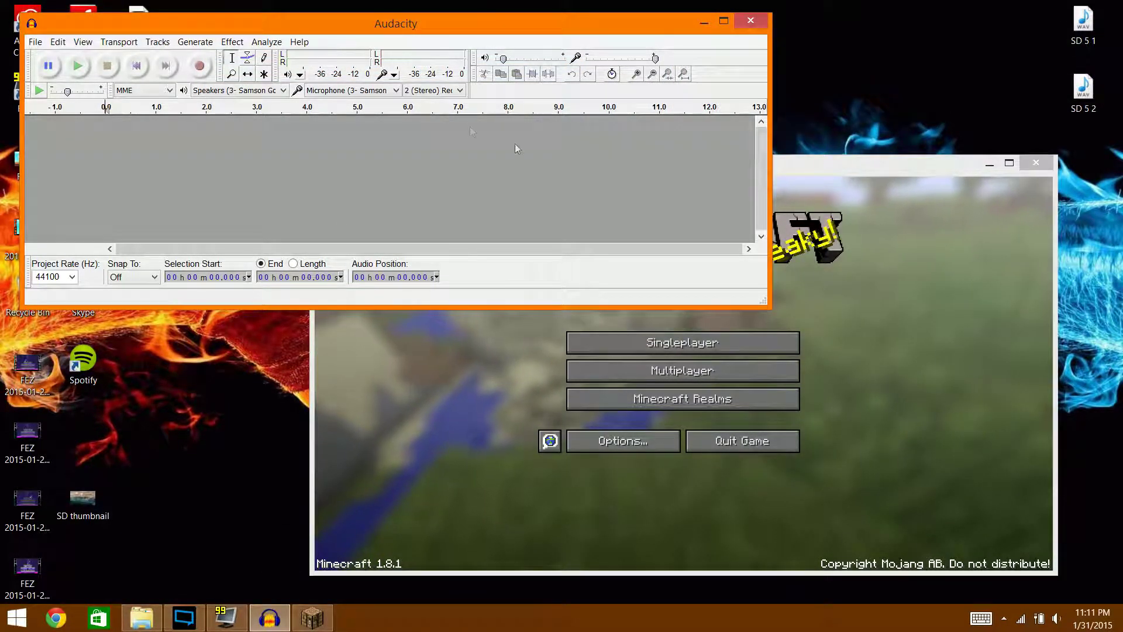
left_click_drag(365, 31, 354, 24)
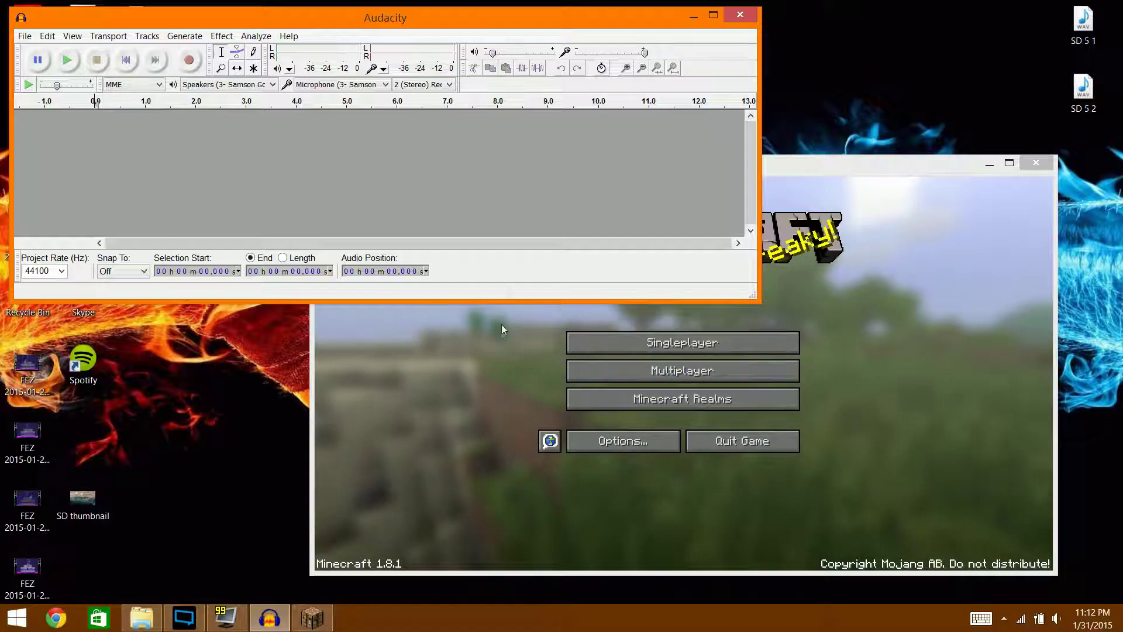
- Start recording audio in Audacity and video in Fraps, and briefly visit Minecraft's multiplayer server list
key("r")
left_click(492, 351)
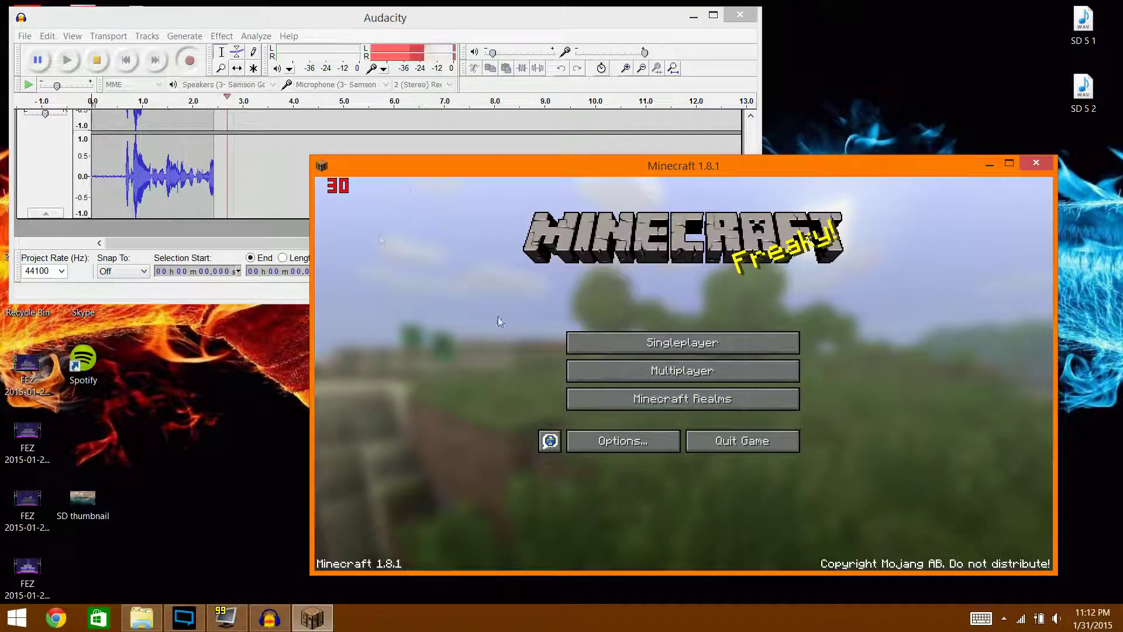
left_click(706, 373)
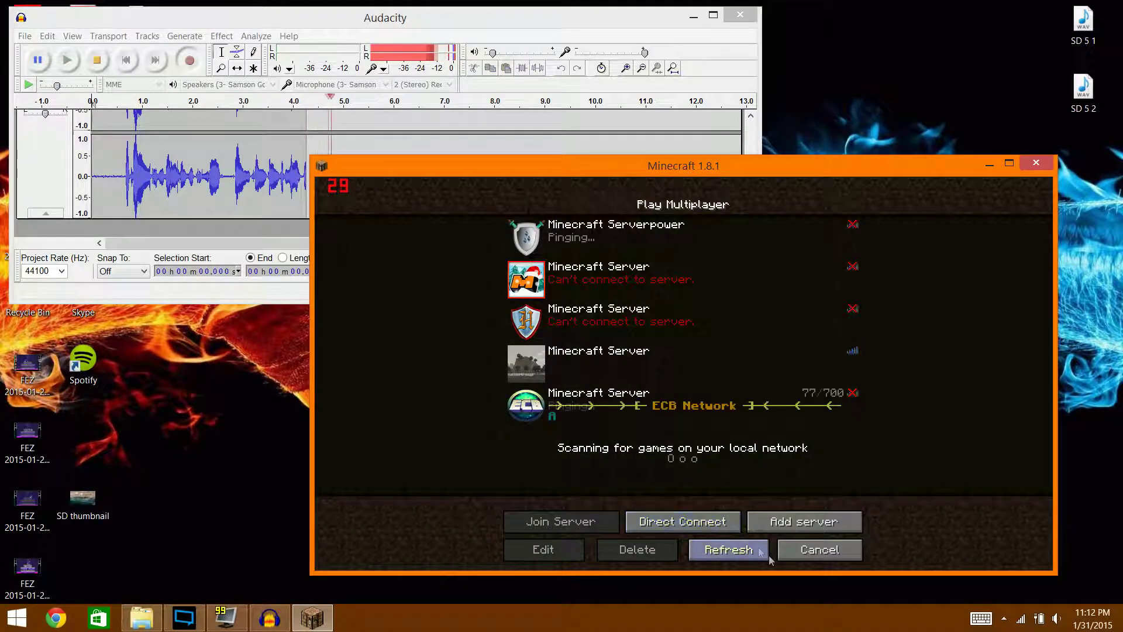
left_click(819, 547)
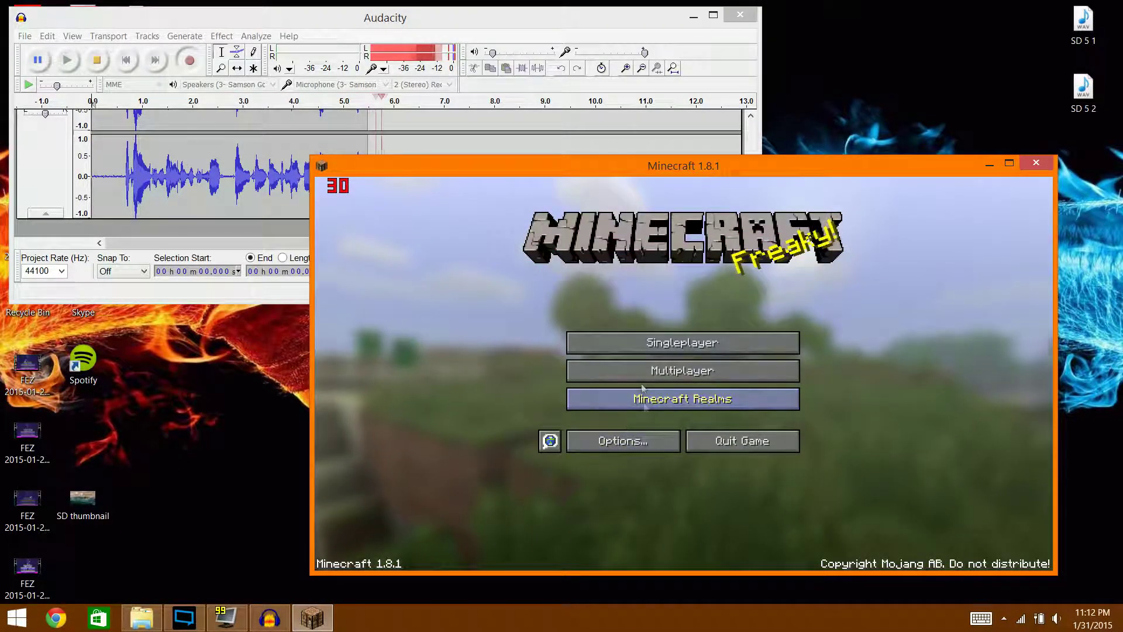
- Check the live waveform in Audacity, return to Minecraft and stop the audio and video recordings
left_click(540, 21)
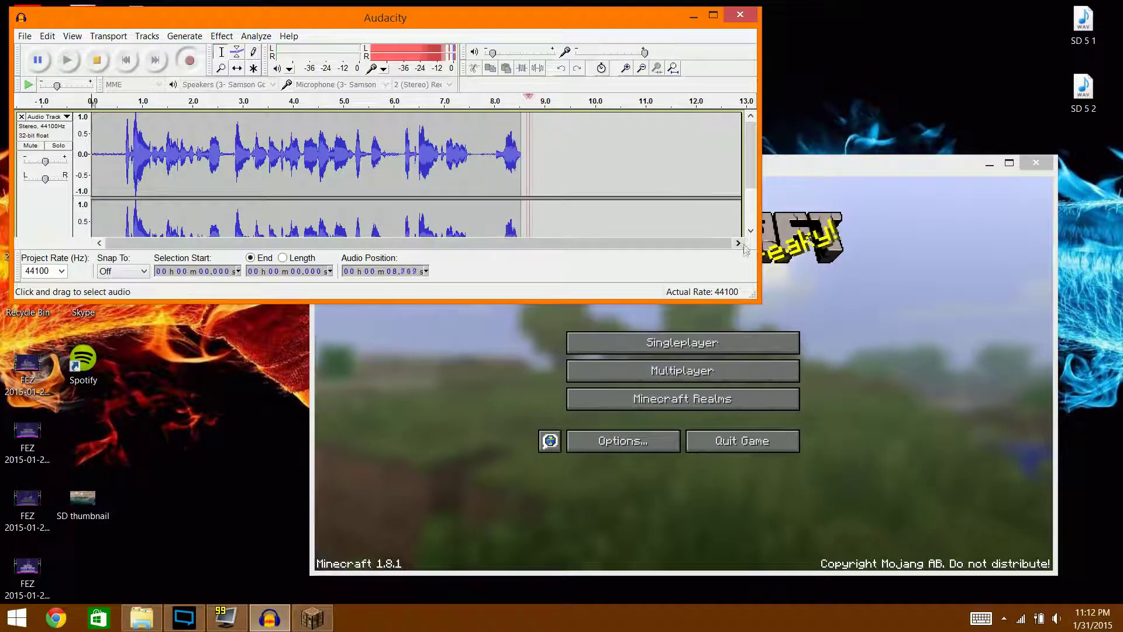
scroll(490, 137, "up", 3)
scroll(490, 137, "up", 1)
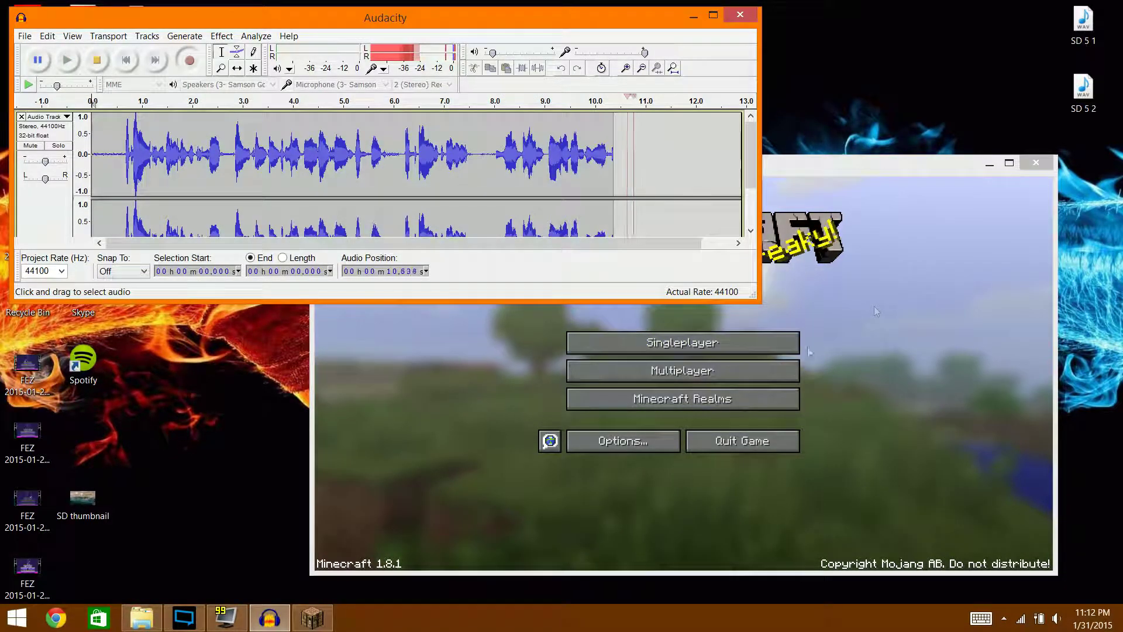
left_click(824, 255)
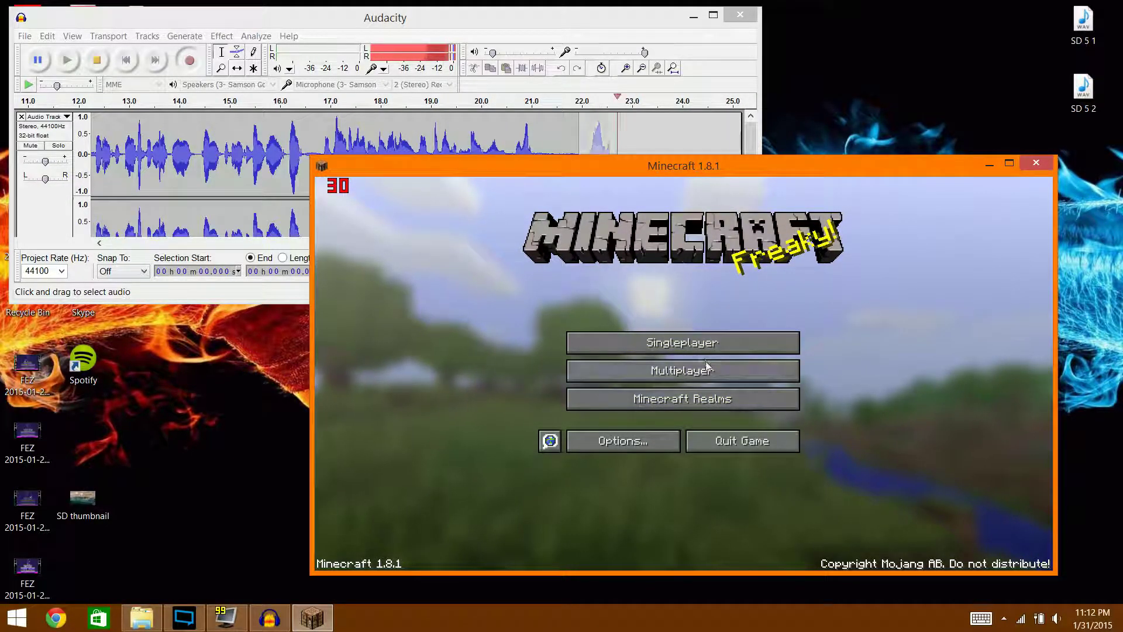
left_click(97, 60)
left_click(486, 300)
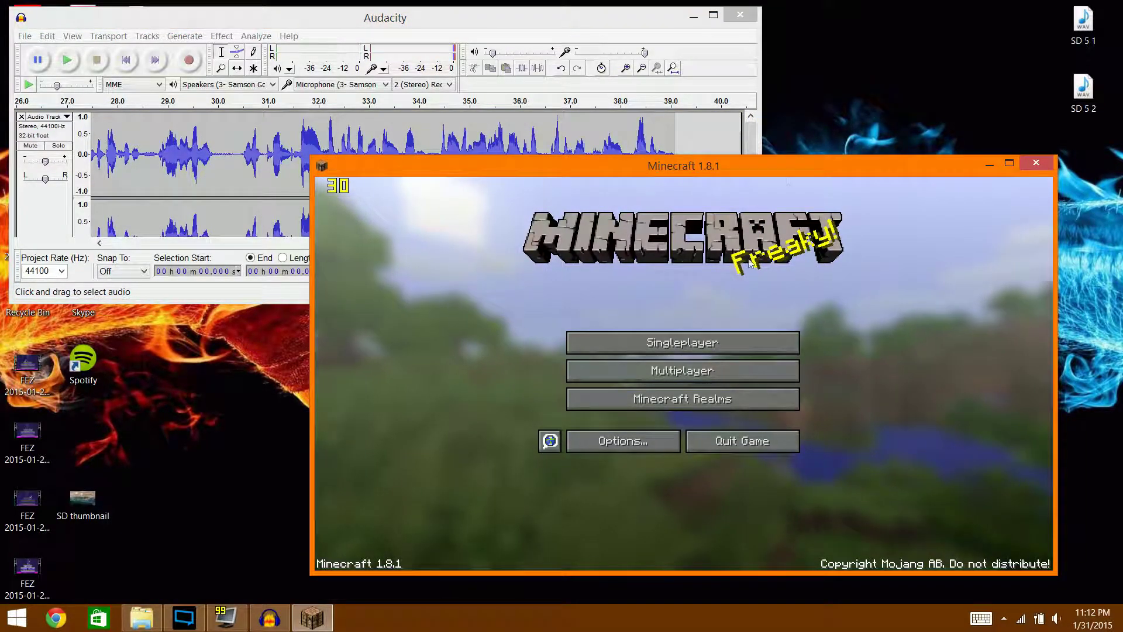
- Close Minecraft and move the Audacity window clear of the desktop icons
left_click_drag(817, 167, 704, 125)
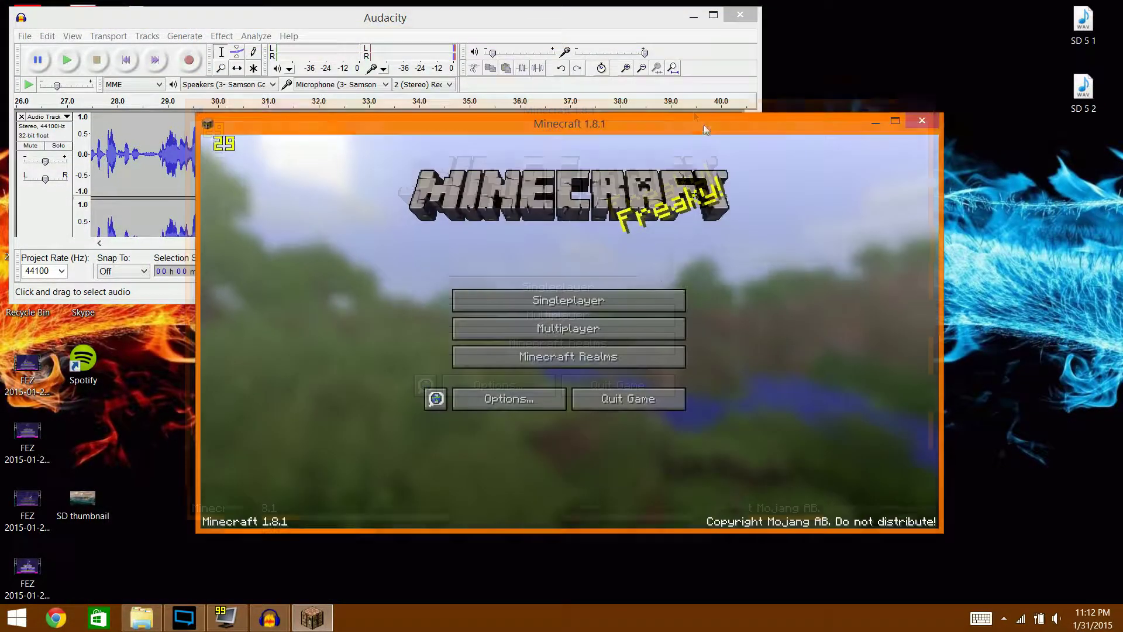
left_click(458, 33)
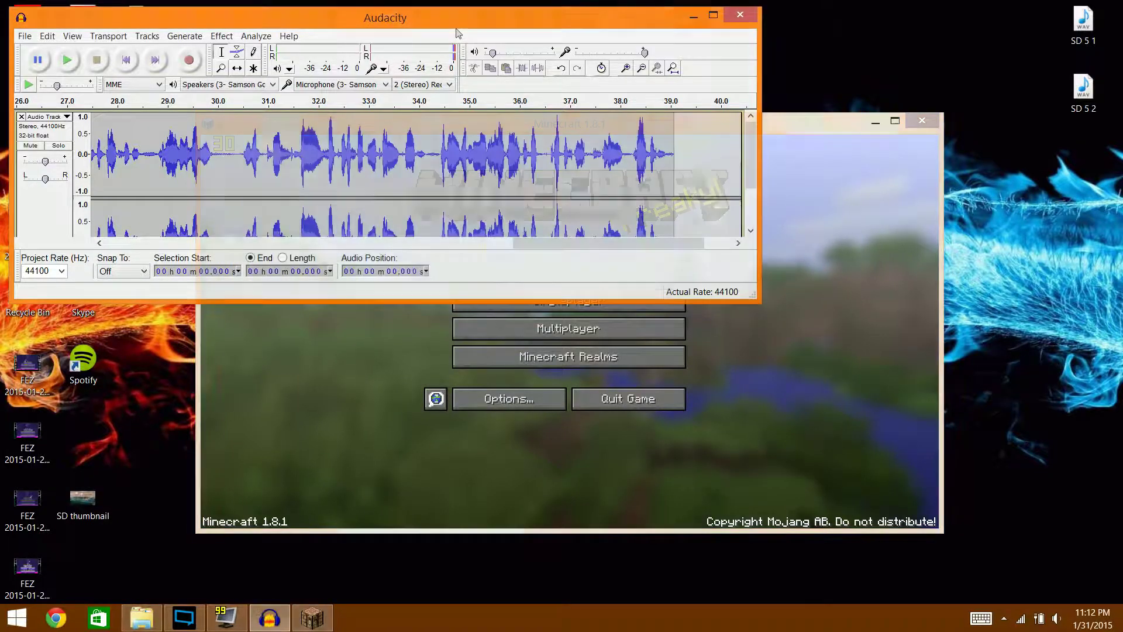
left_click(928, 121)
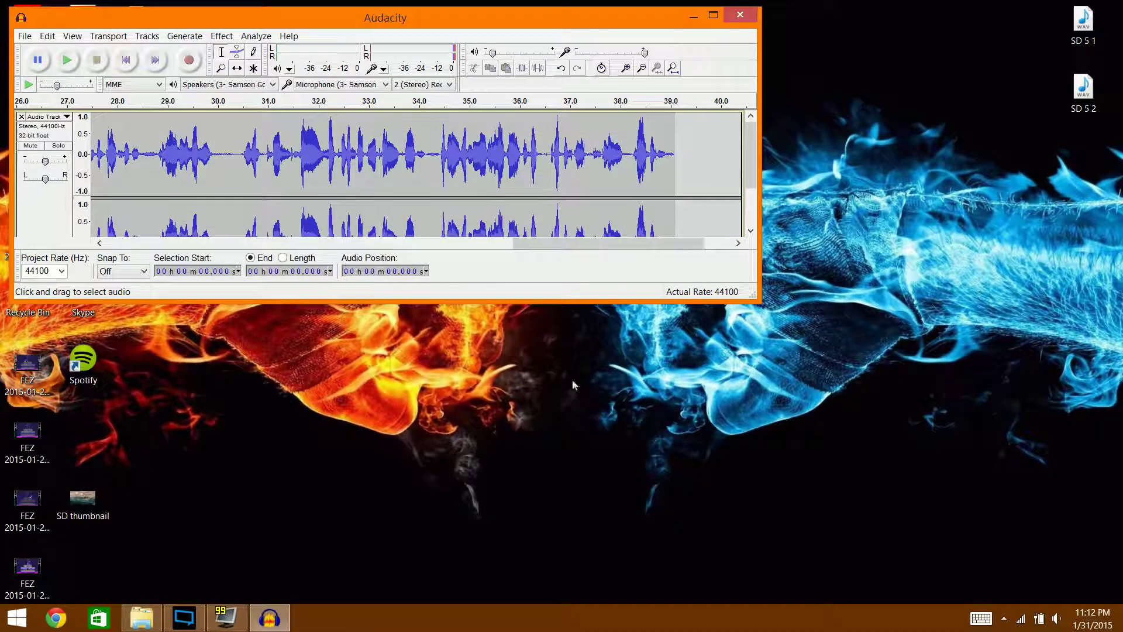
left_click_drag(417, 24, 697, 27)
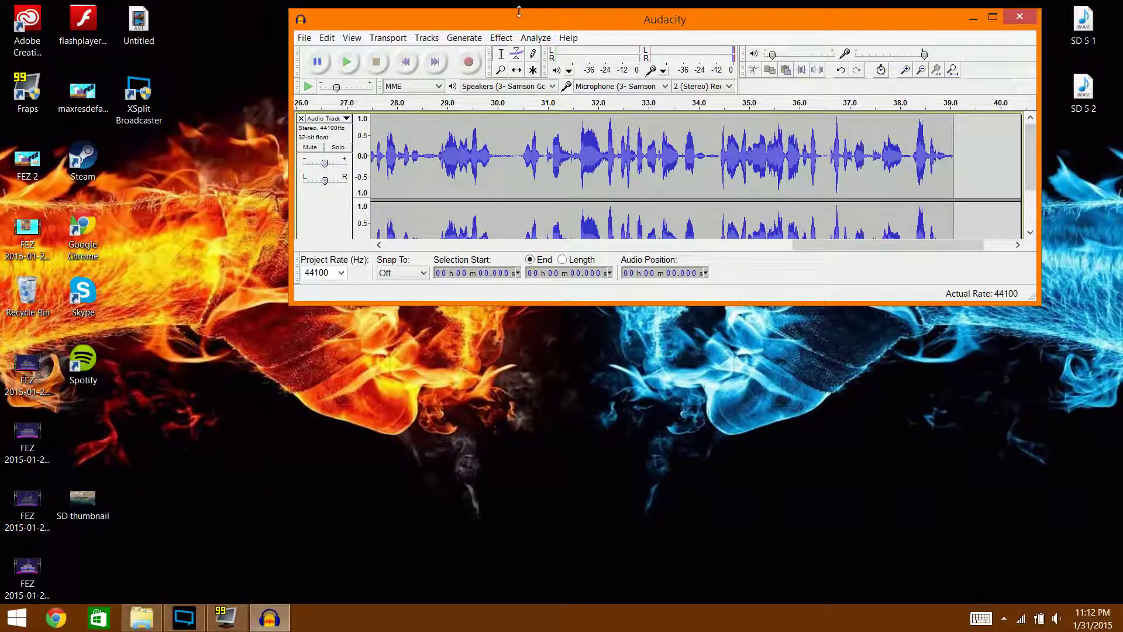
- Export the recorded audio to the Desktop as a 16-bit PCM WAV named Tututrwooermsnejhrfsjejefjejsjo, leaving the metadata blank
left_click(303, 38)
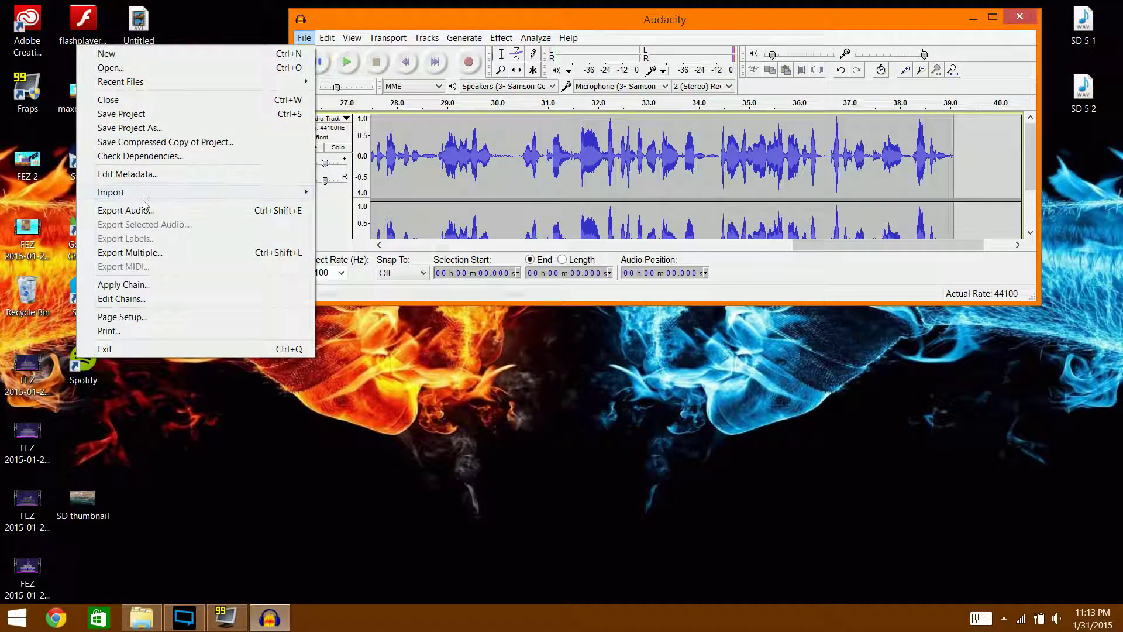
left_click(146, 211)
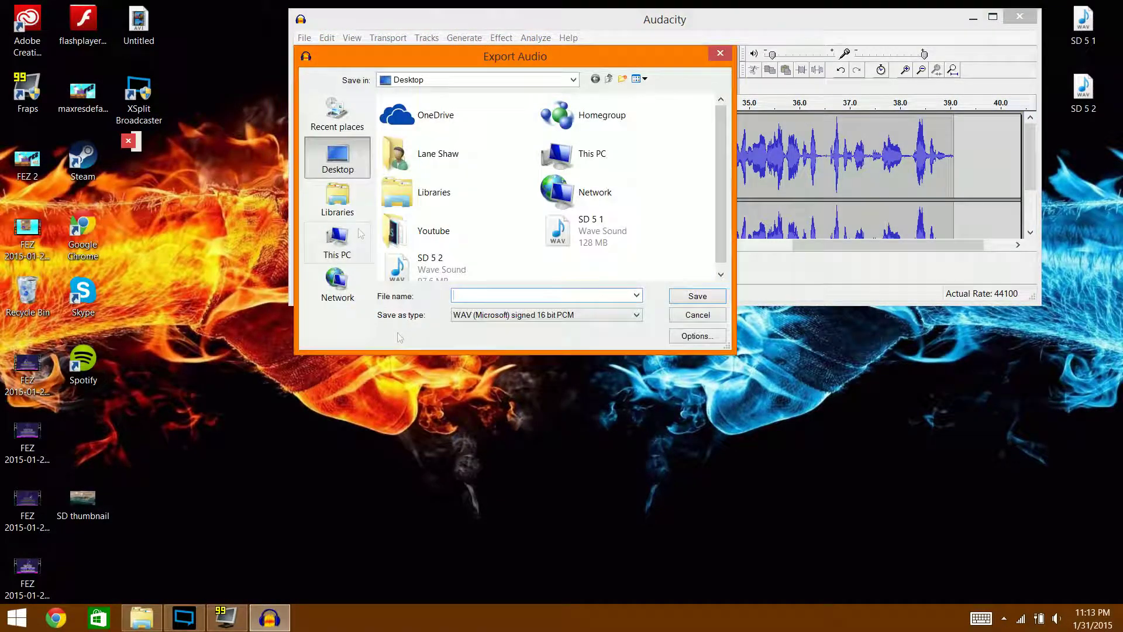
type("Tutul")
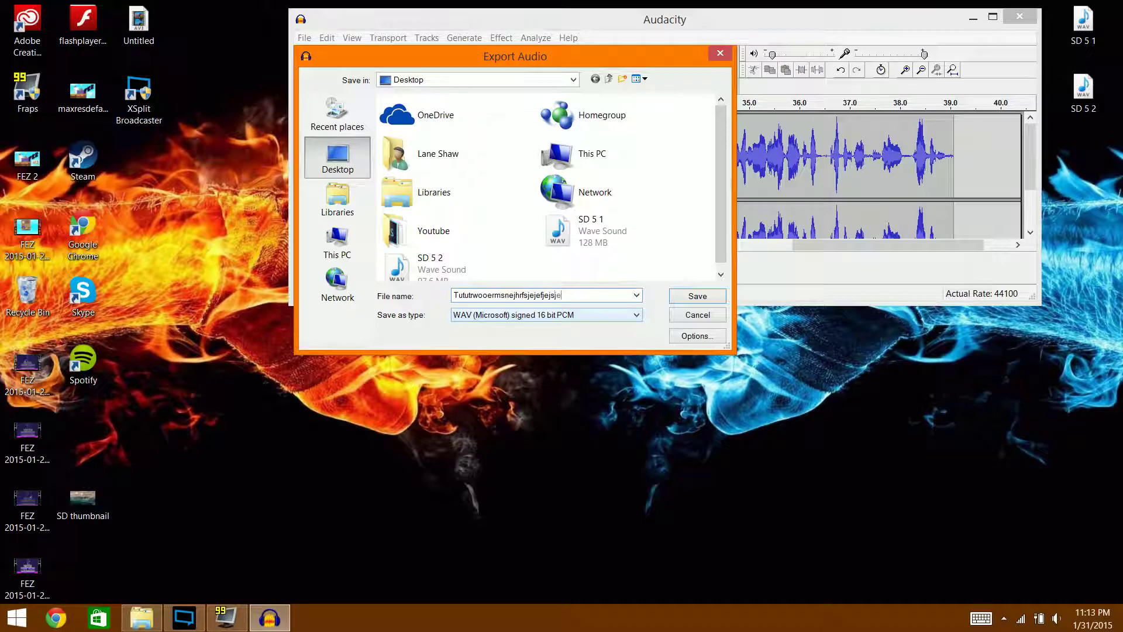
left_click(690, 296)
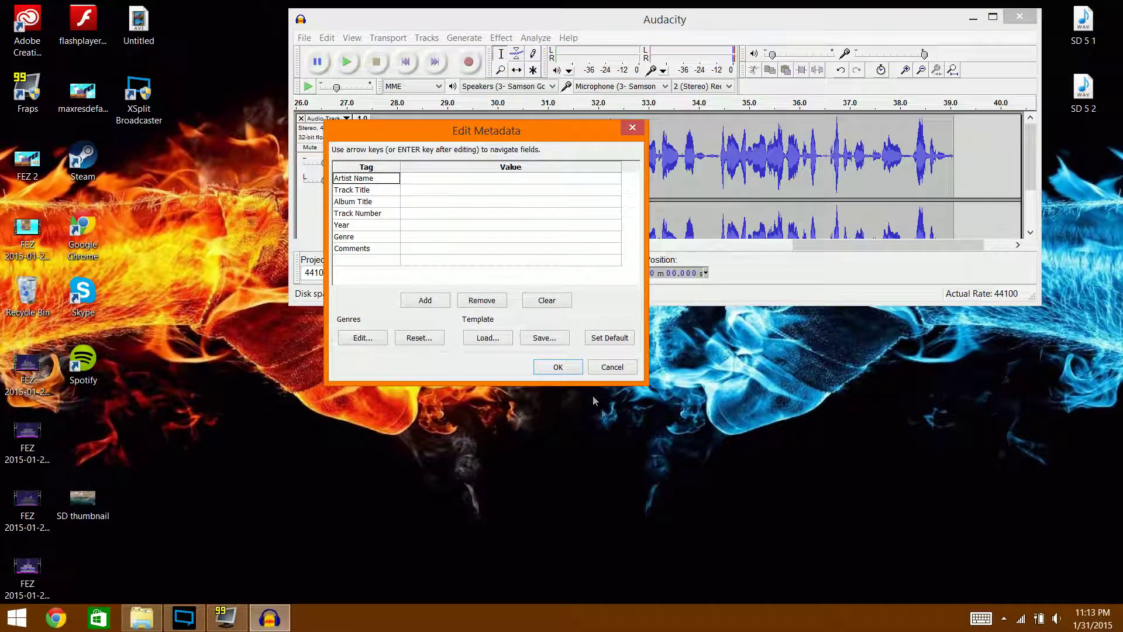
key("Return")
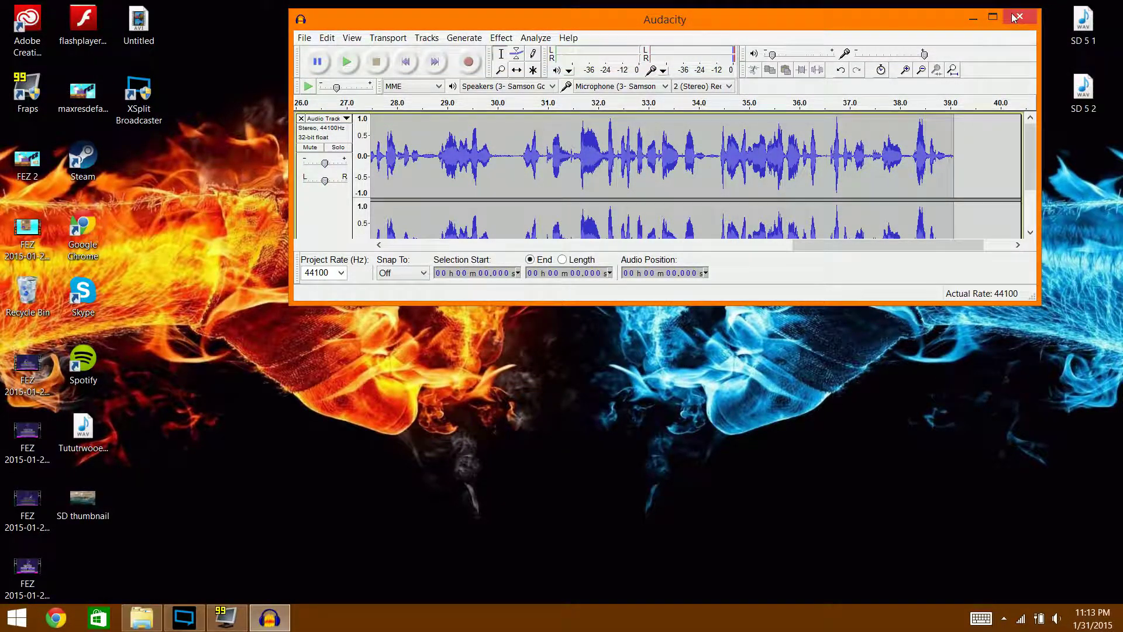
- Close Audacity and briefly play the exported Tututrwooe... WAV after placing it below the Youtube folder on the desktop
left_click(1016, 17)
left_click(560, 357)
left_click_drag(82, 433, 591, 228)
double_click(590, 228)
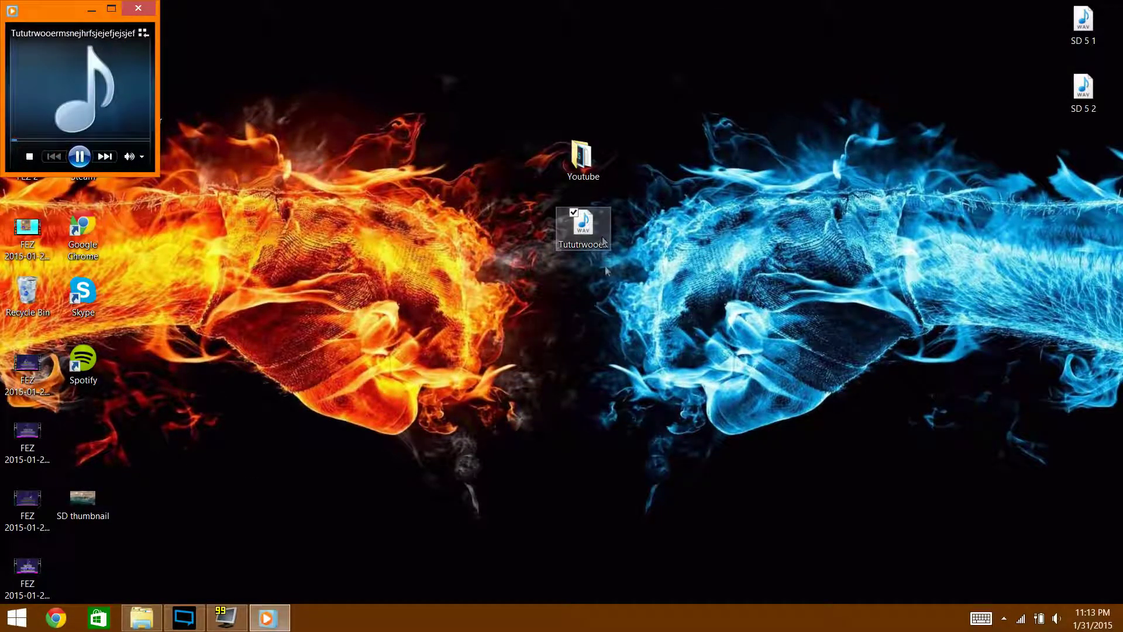
left_click(138, 8)
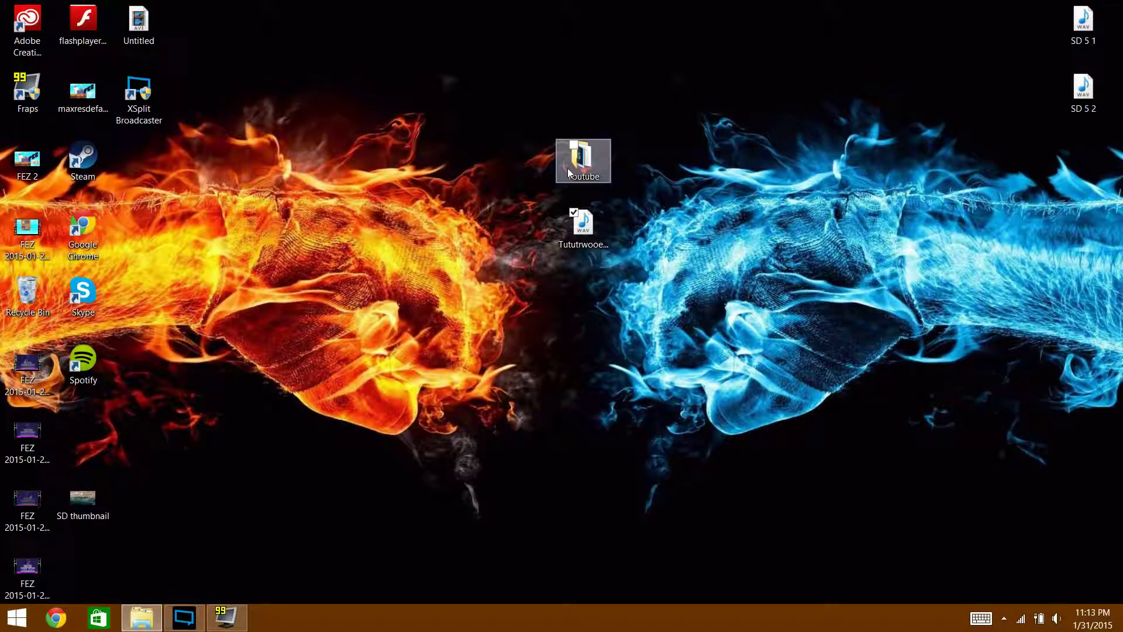
- Check the movie save folder in Fraps and look through its folder chooser, keeping the current folder
left_click(237, 614)
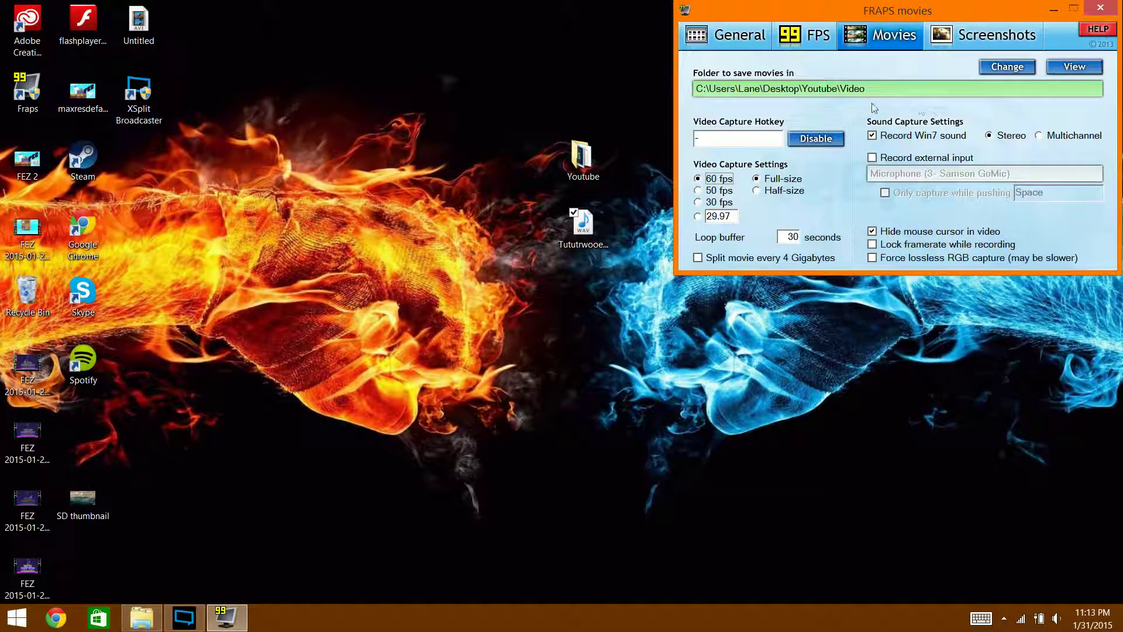
left_click(892, 90)
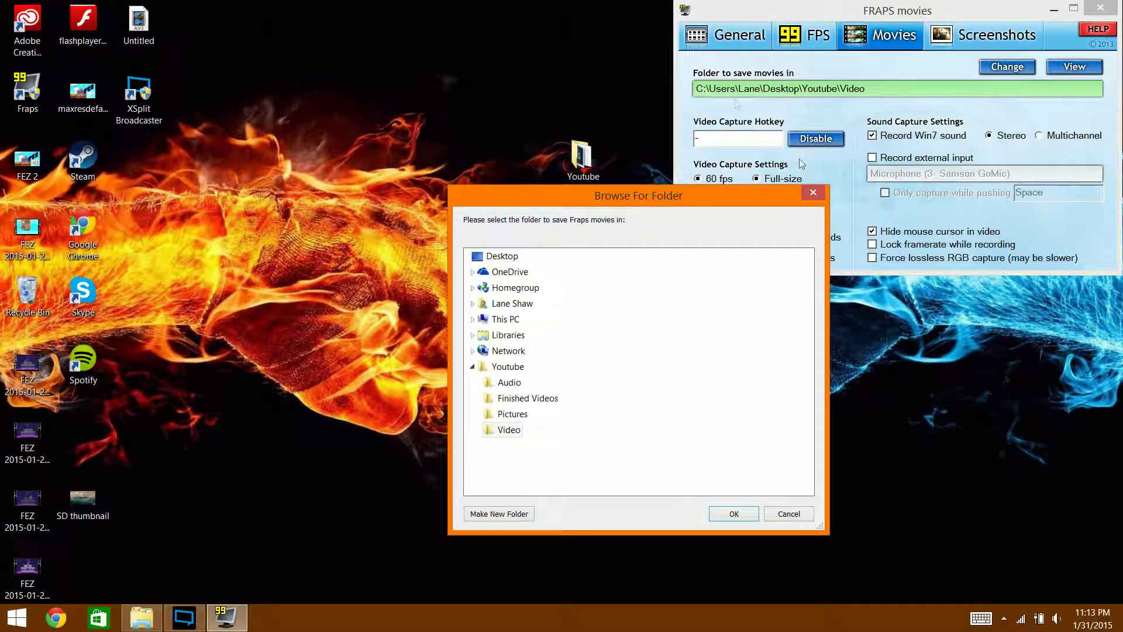
left_click(814, 193)
- Move the javaw recording from the Youtube Video folder onto the desktop
double_click(581, 157)
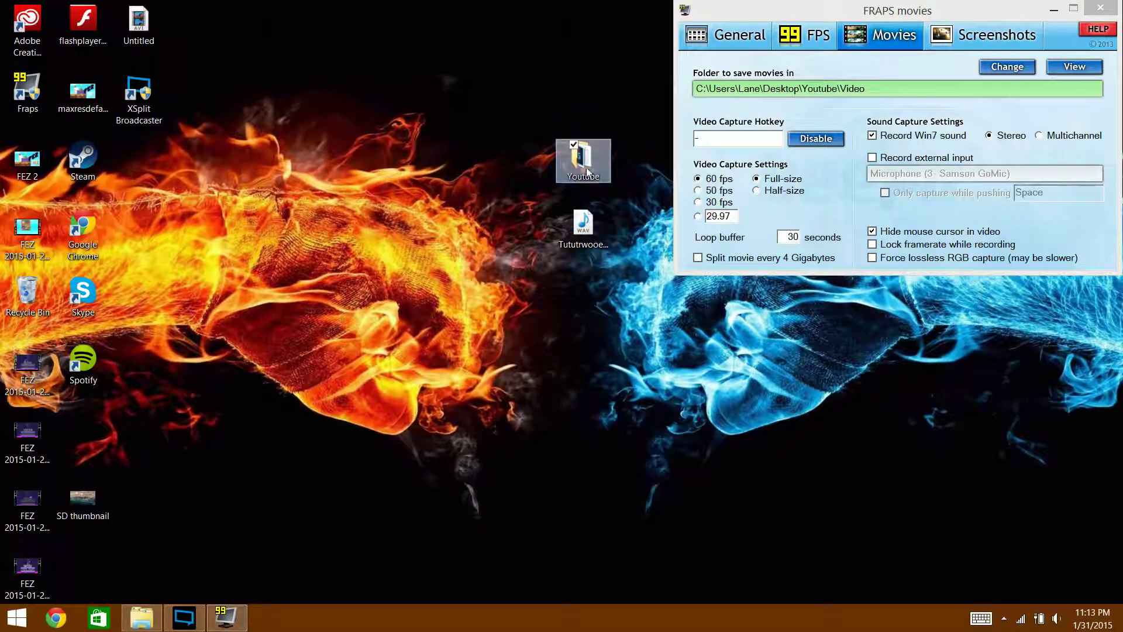
double_click(617, 167)
left_click_drag(366, 151, 913, 465)
right_click(530, 170)
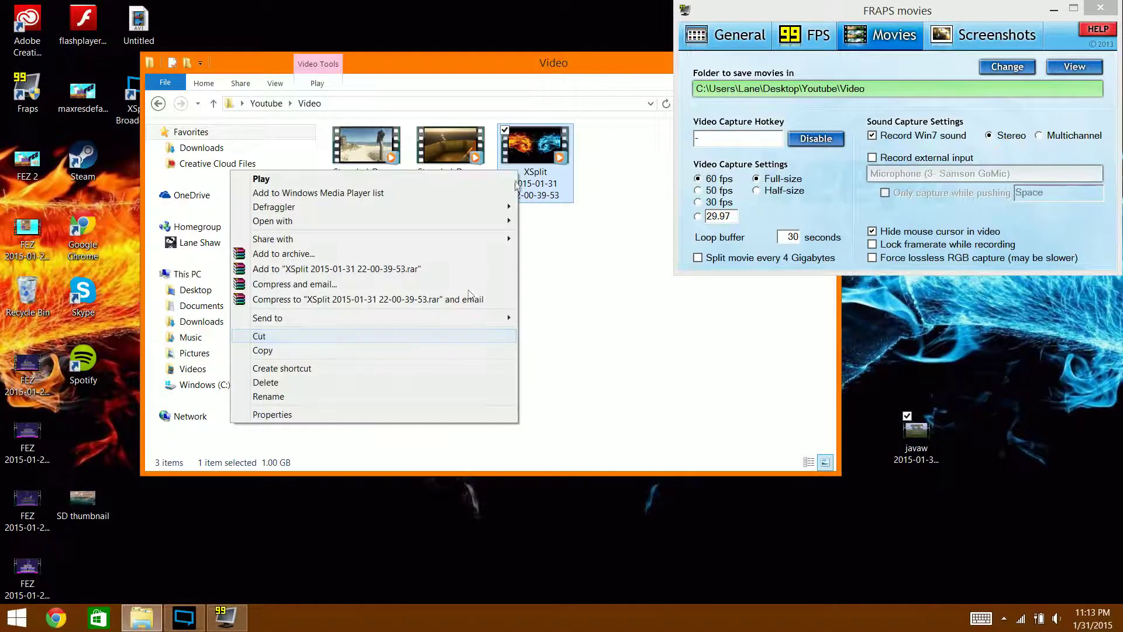
left_click(282, 382)
left_click_drag(614, 65, 462, 151)
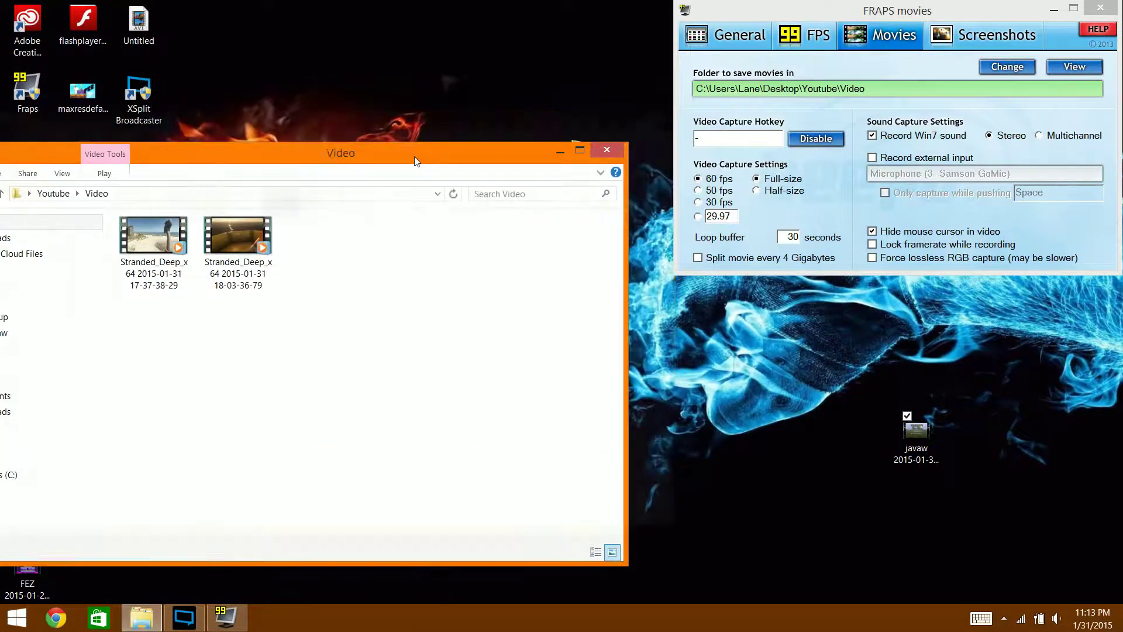
left_click(617, 149)
- Place the javaw recording below the exported WAV on the desktop and play it briefly to check the video
left_click_drag(915, 440, 592, 282)
double_click(578, 293)
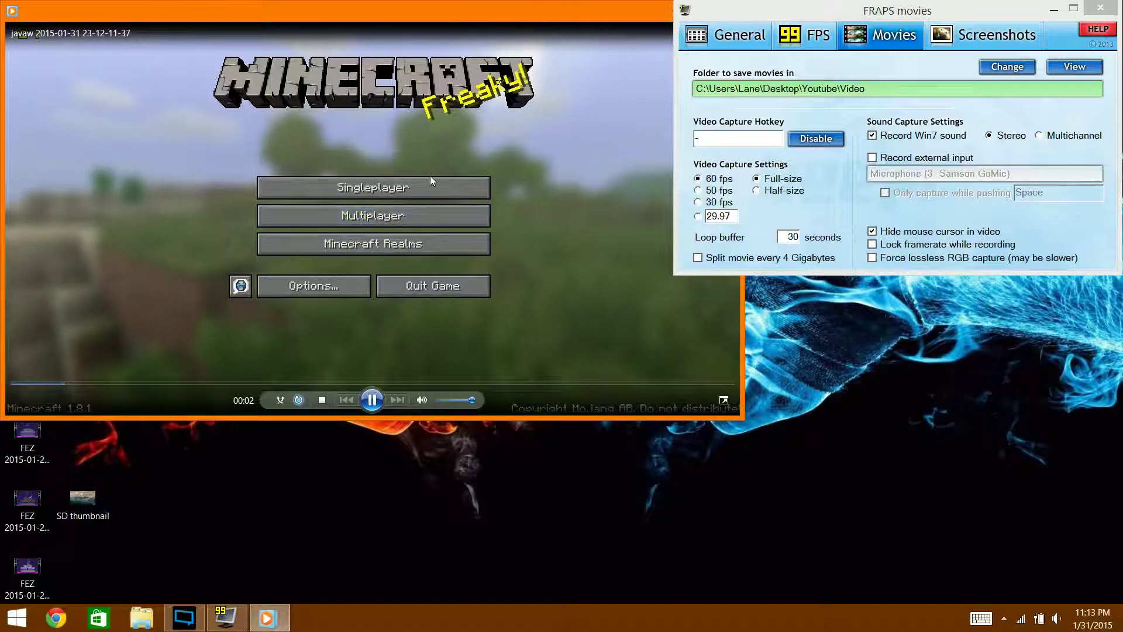
left_click_drag(550, 15, 310, 195)
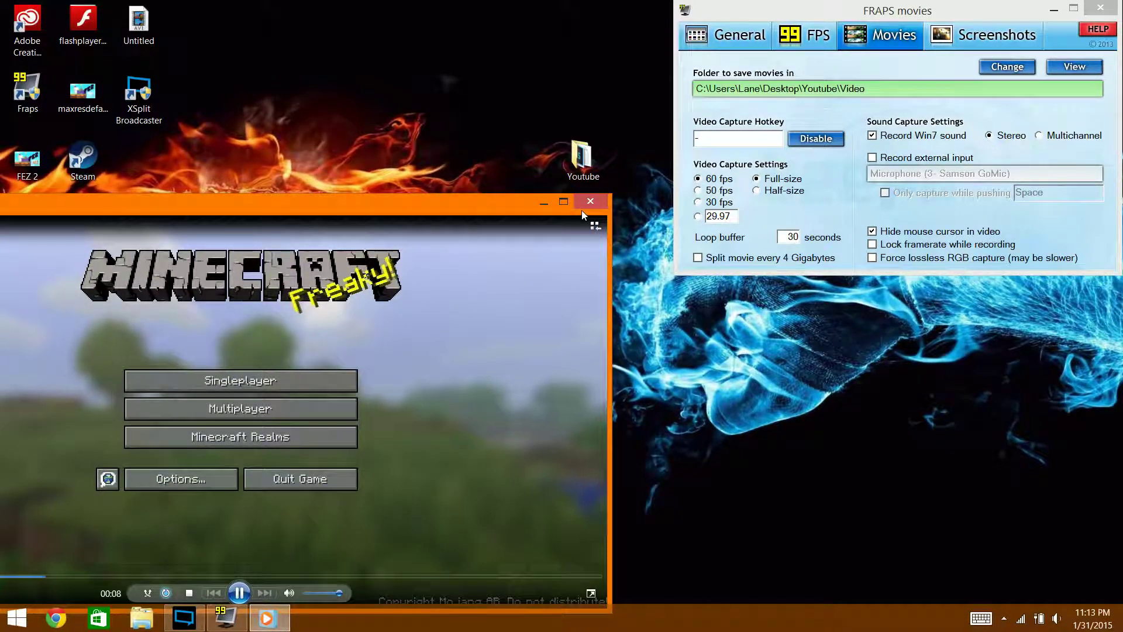
left_click(601, 187)
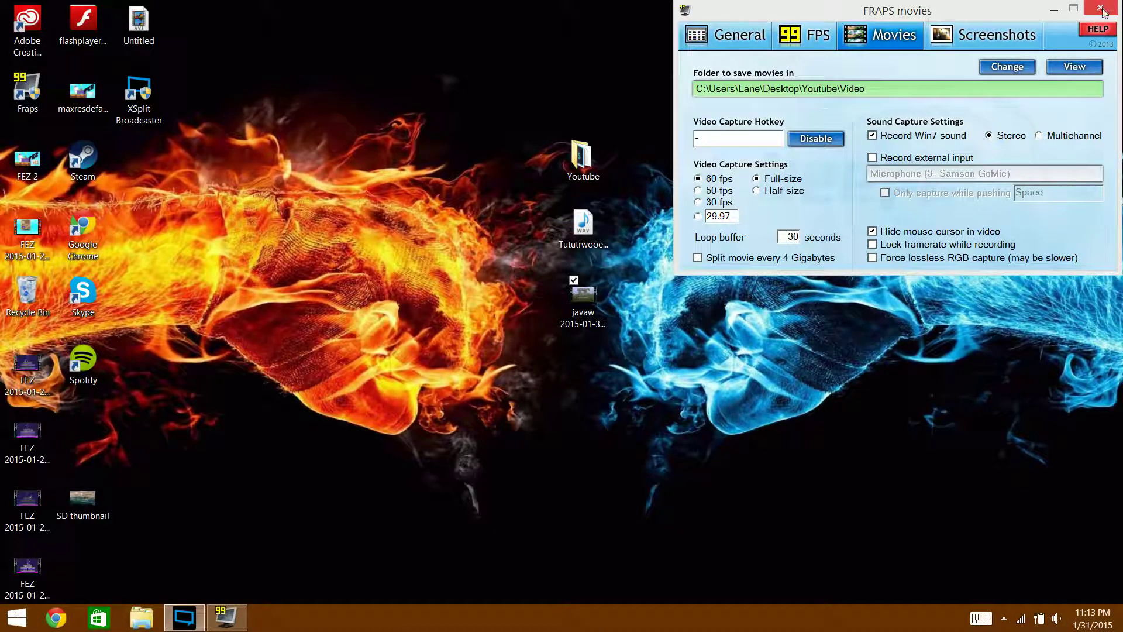
- Close the Fraps window and arrange the exported WAV and the javaw recording side by side on the desktop
left_click(1101, 9)
left_click(627, 362)
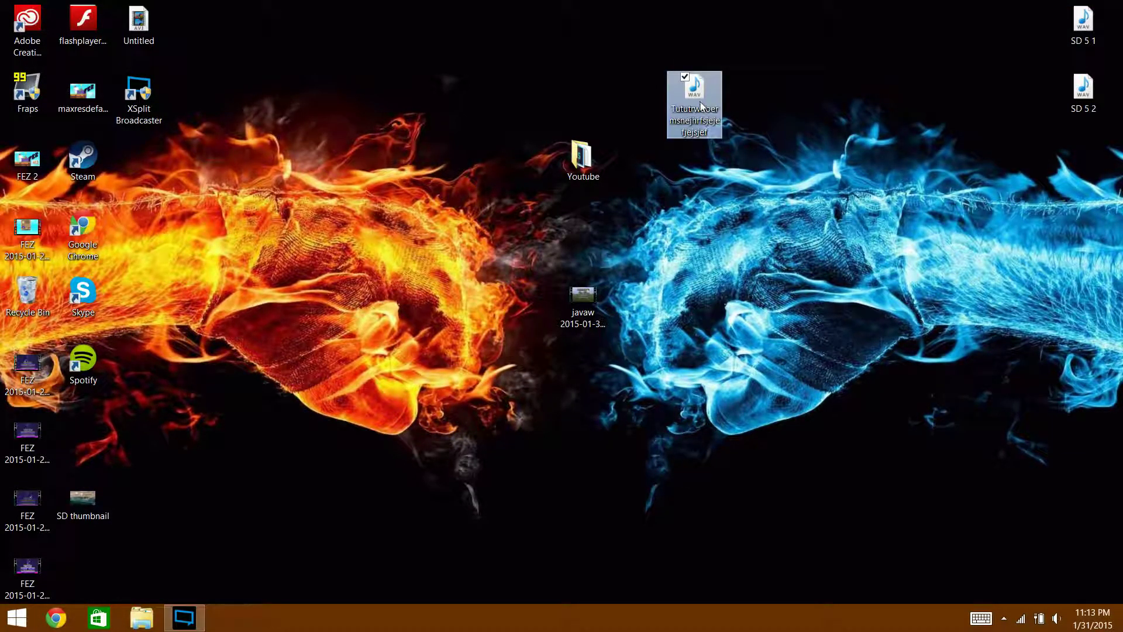
left_click_drag(583, 299, 757, 107)
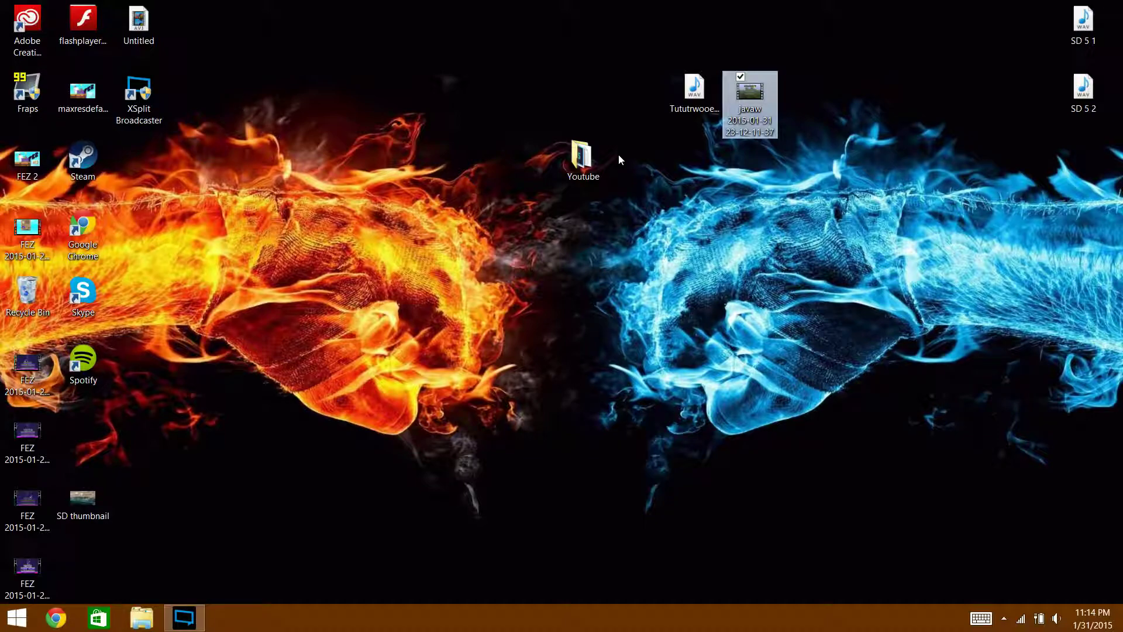
- Launch Vegas Pro 13.0 from the desktop's Youtube folder and close the folder window
double_click(597, 160)
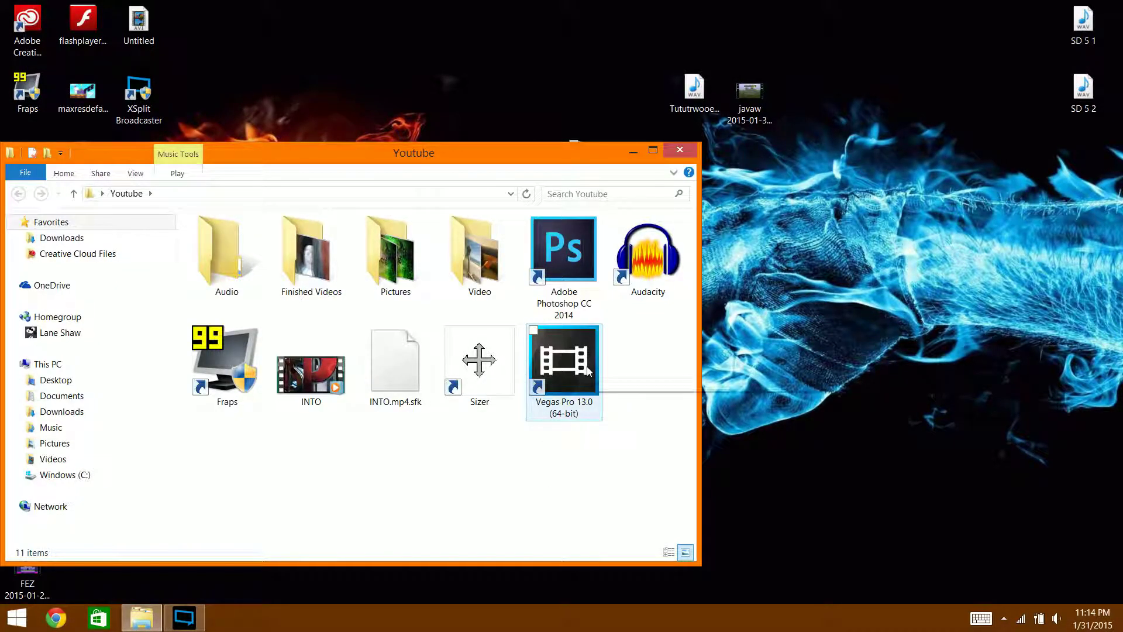
double_click(588, 371)
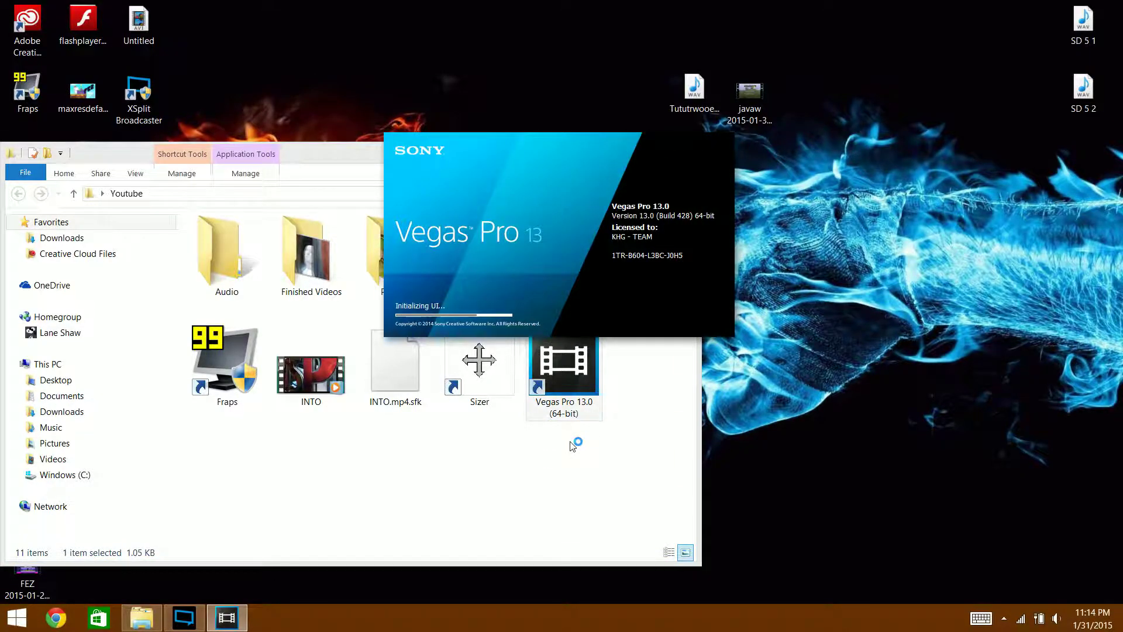
left_click(673, 149)
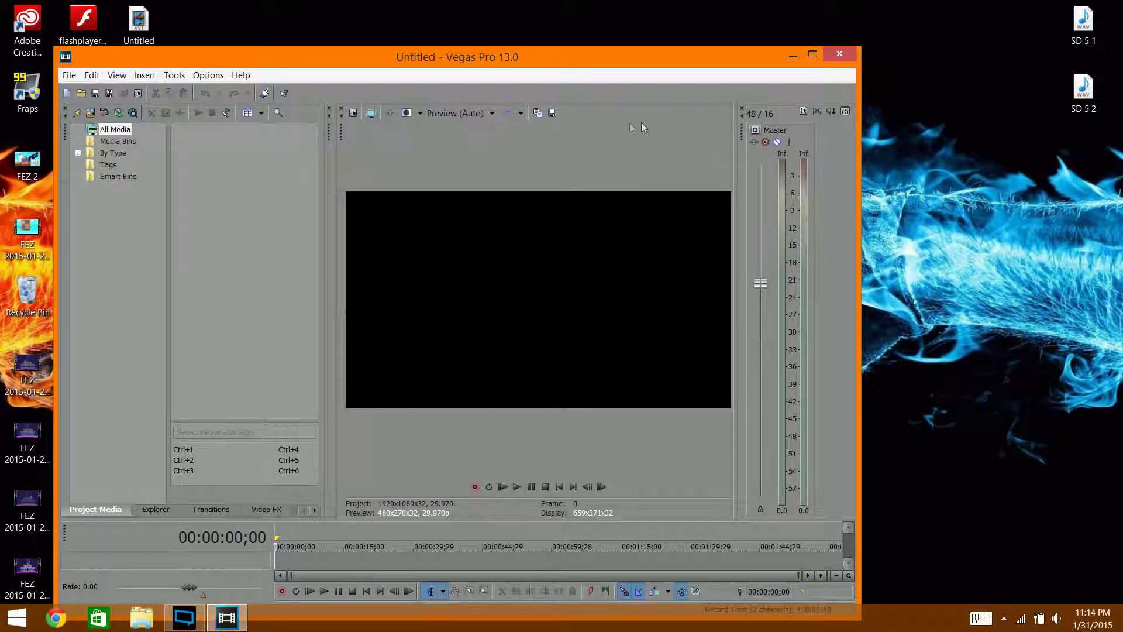
- Arrange the Vegas Pro window and the two recordings so the javaw video and the WAV stay reachable beside it
left_click_drag(609, 66, 556, 21)
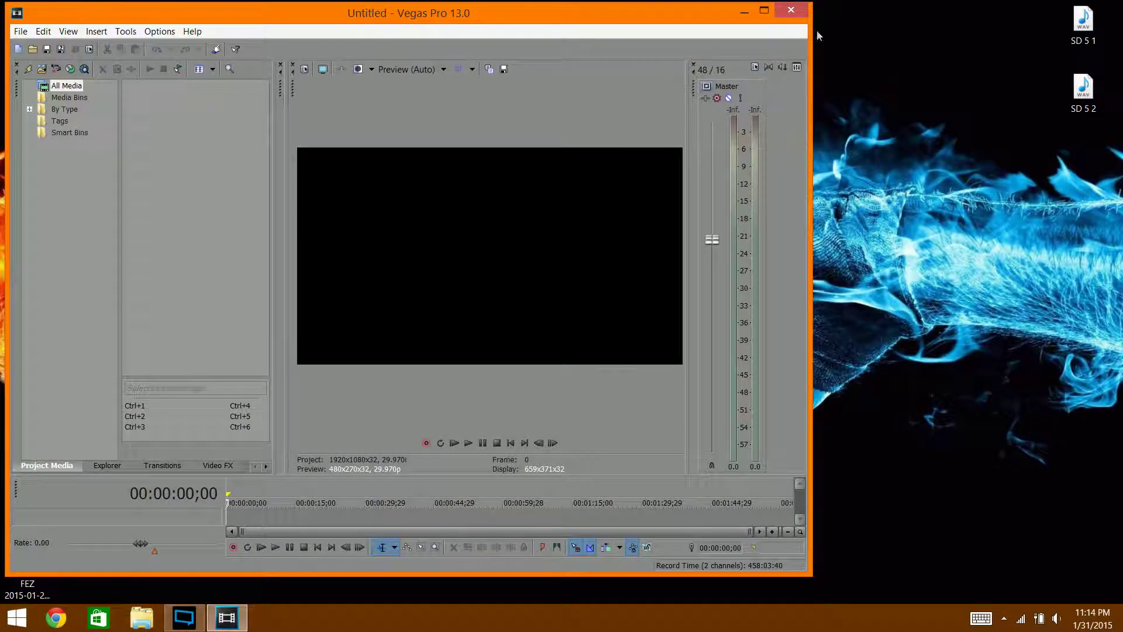
left_click_drag(725, 16, 686, 233)
left_click_drag(695, 102, 969, 304)
left_click_drag(725, 117, 943, 193)
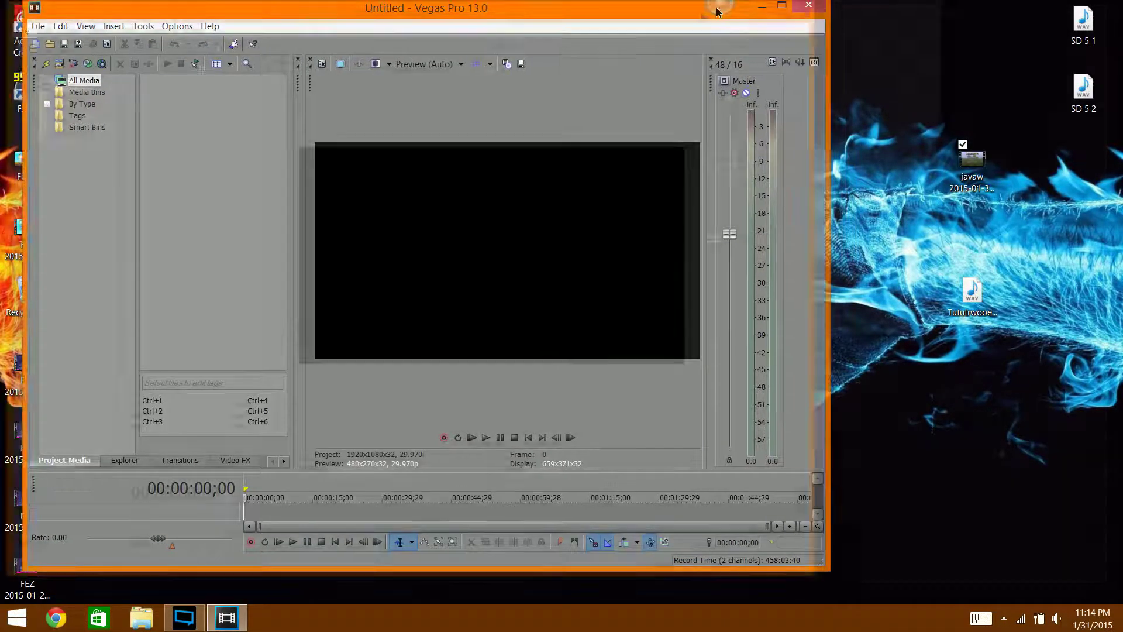
- Add the javaw video at the start of the Vegas Pro timeline and play it briefly in the maximized window
left_click_drag(980, 160, 221, 512)
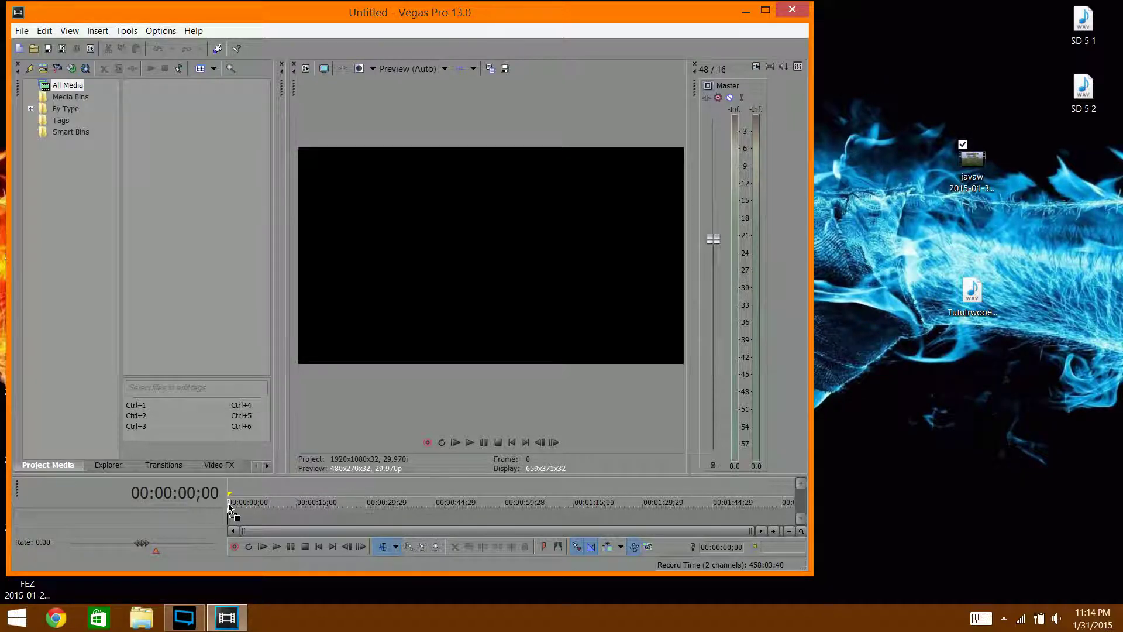
left_click_drag(229, 508, 229, 509)
left_click(765, 10)
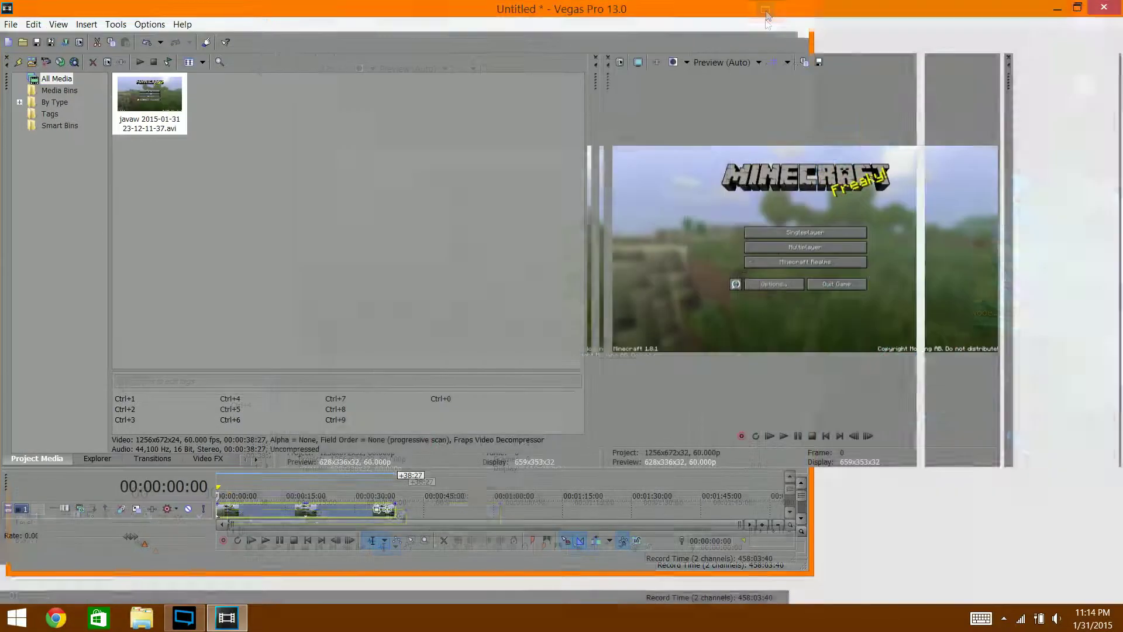
left_click(266, 580)
left_click(279, 580)
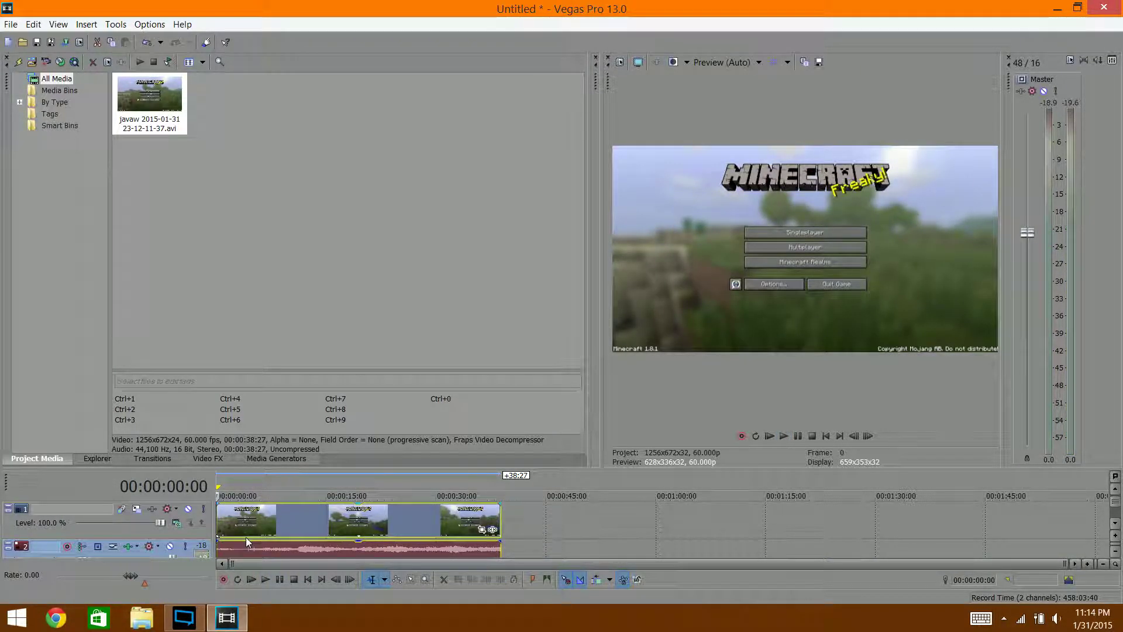
- Delete the javaw clip's video event from the timeline, keeping its audio event
left_click(292, 522)
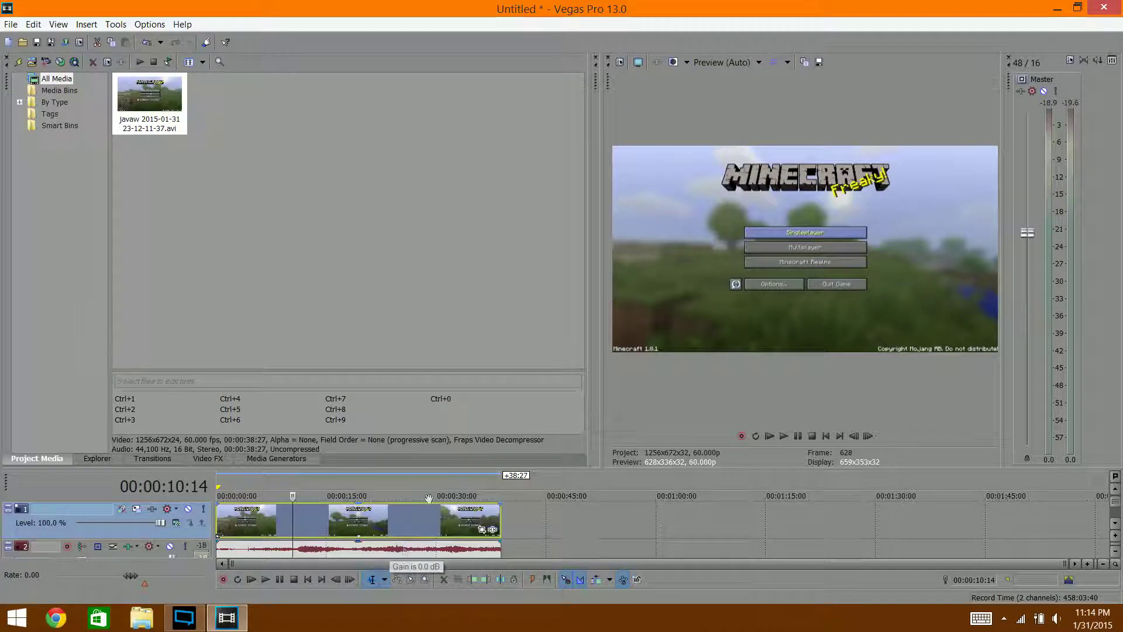
right_click(408, 522)
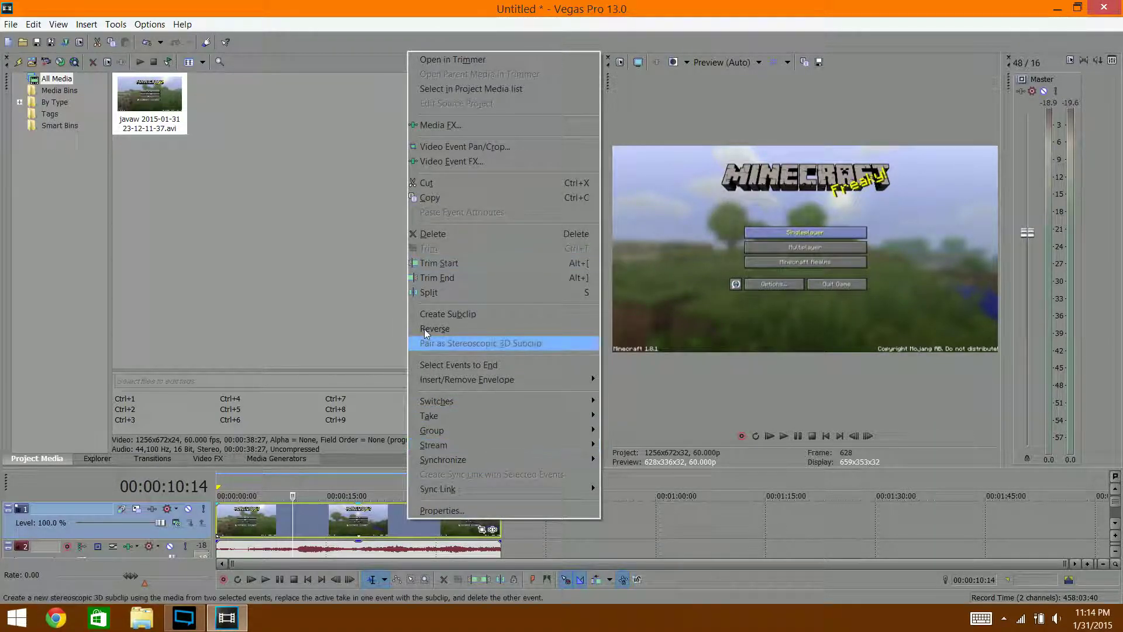
left_click(433, 233)
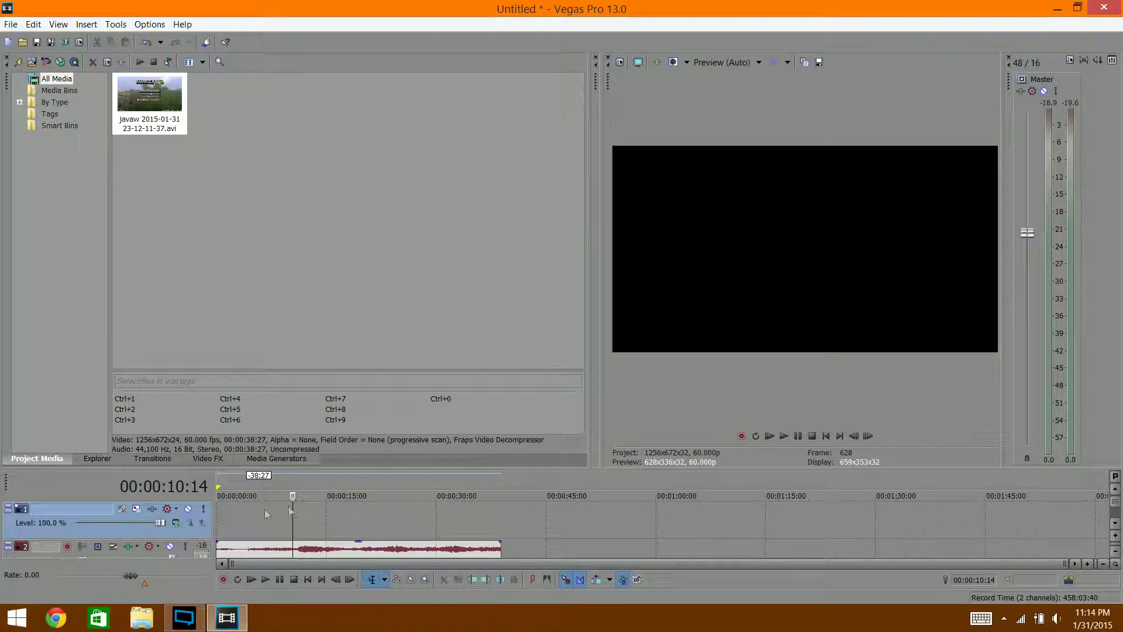
- Play the remaining game audio briefly from the timeline's start and return the cursor to the start
key("ctrl+Home")
left_click(266, 580)
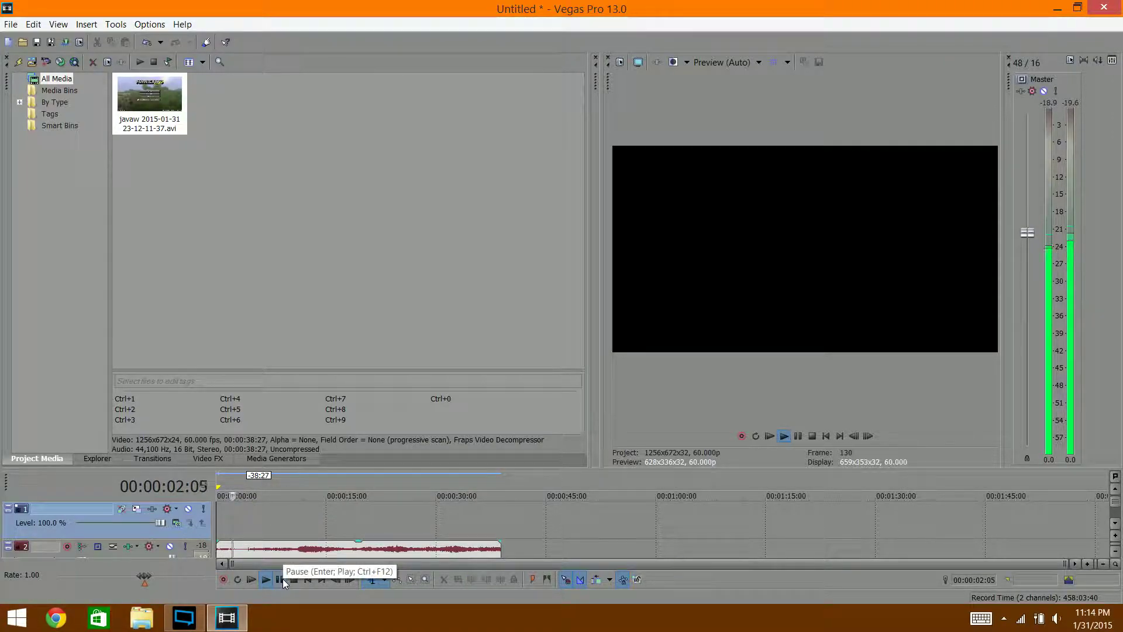
left_click(282, 579)
key("ctrl+Home")
- Start rendering the project and name the output file tureuejherh in the Finished Videos folder
left_click(10, 24)
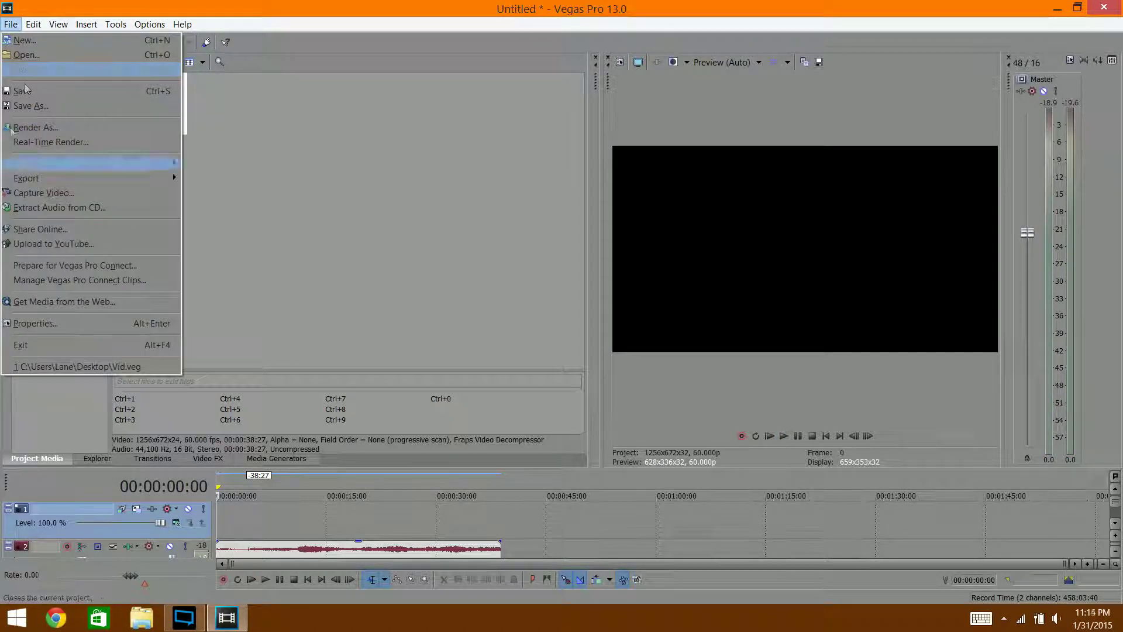
left_click(35, 127)
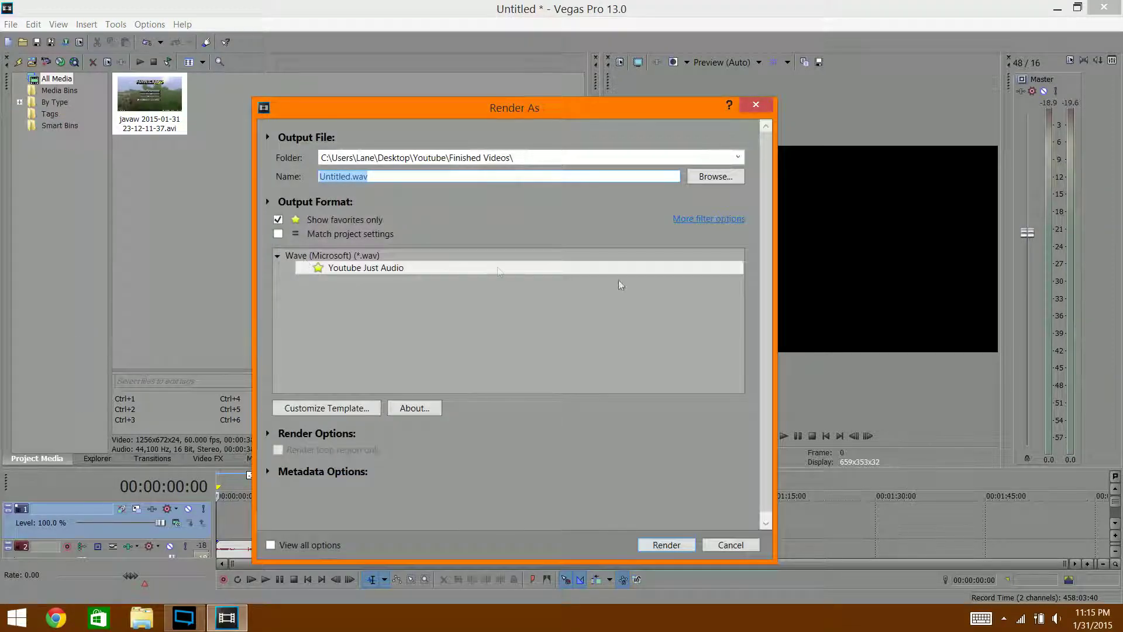
key("BackSpace")
type("tureuejherh")
- List all render formats instead of favorites only and choose the Youtube Just Audio template under Wave (Microsoft)
left_click(278, 217)
scroll(737, 275, "down", 5)
scroll(734, 277, "up", 5)
scroll(731, 281, "down", 5)
scroll(724, 289, "up", 5)
scroll(725, 285, "down", 5)
scroll(725, 247, "up", 5)
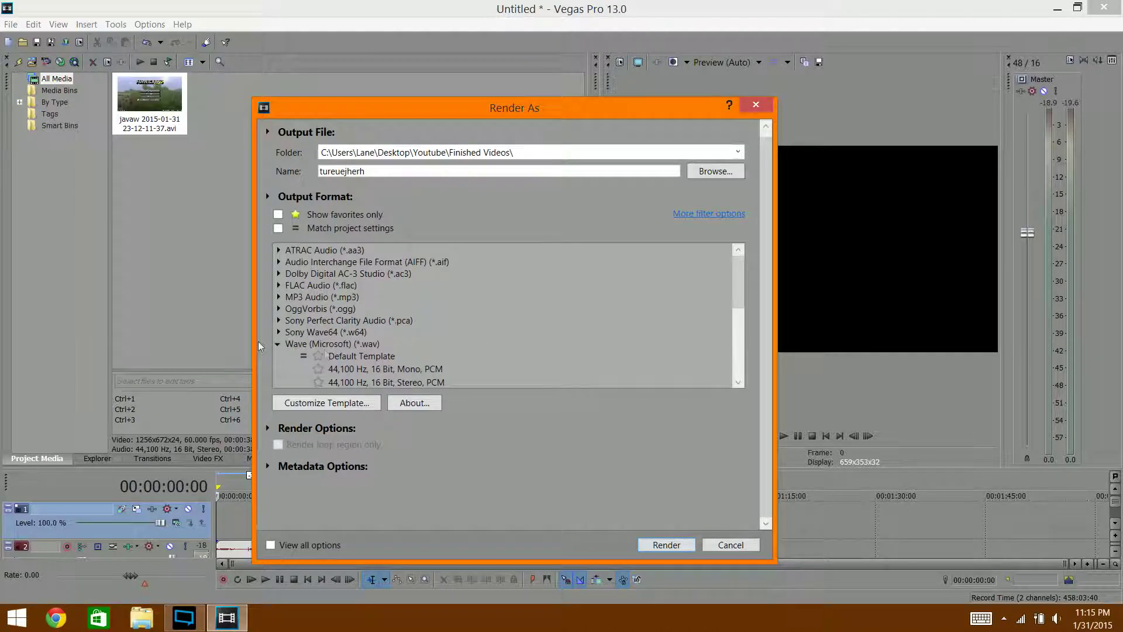
double_click(293, 346)
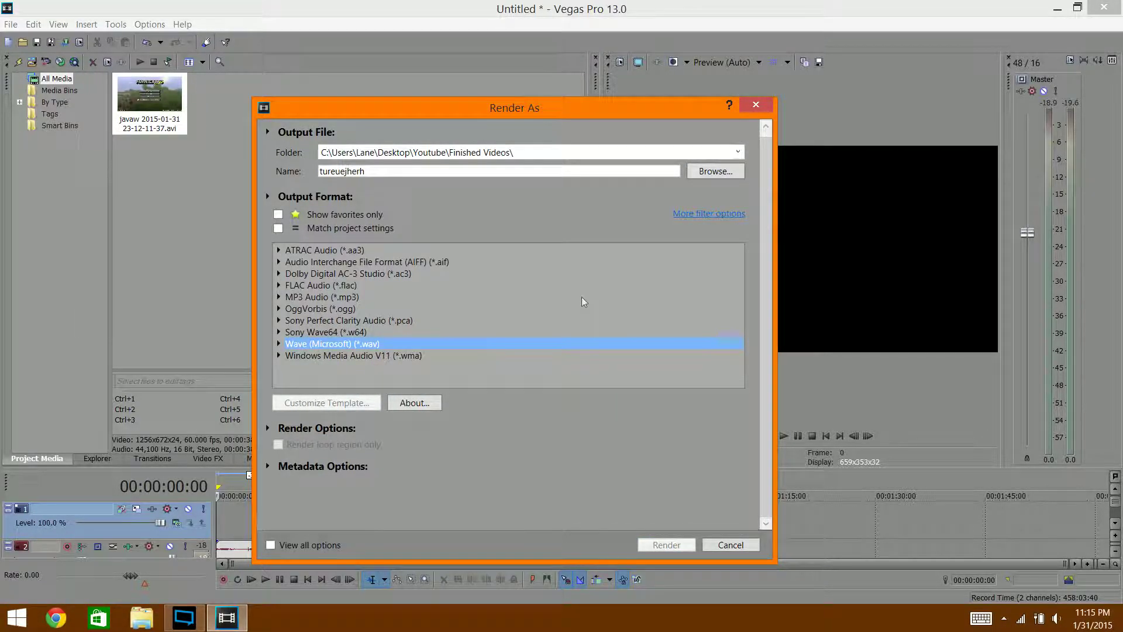
double_click(332, 343)
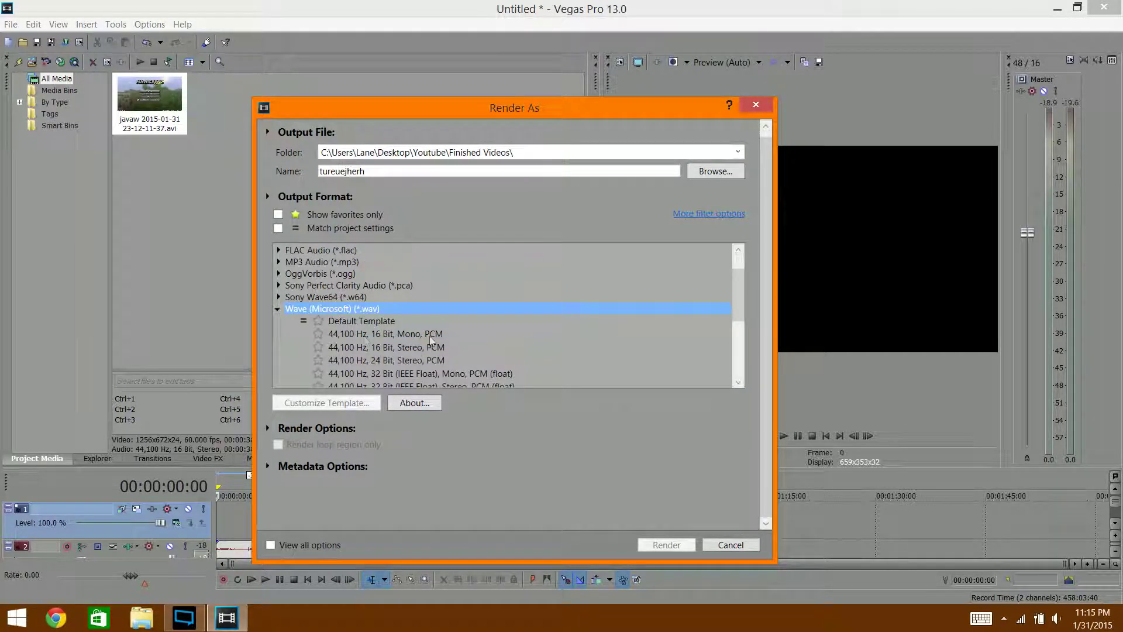
scroll(734, 300, "down", 5)
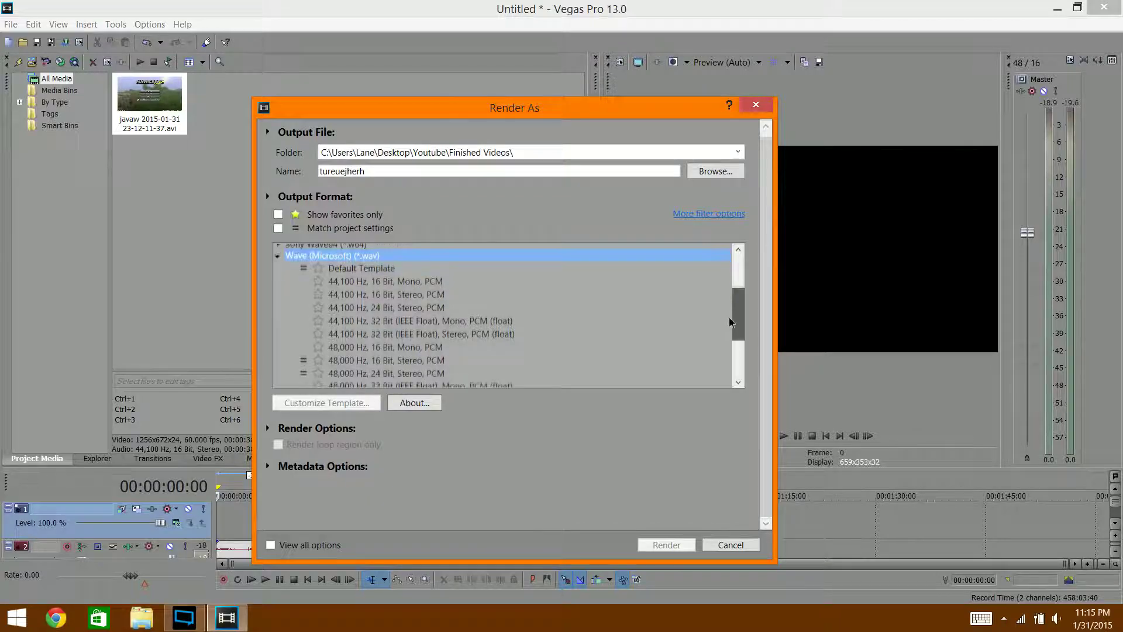
left_click_drag(728, 329, 724, 349)
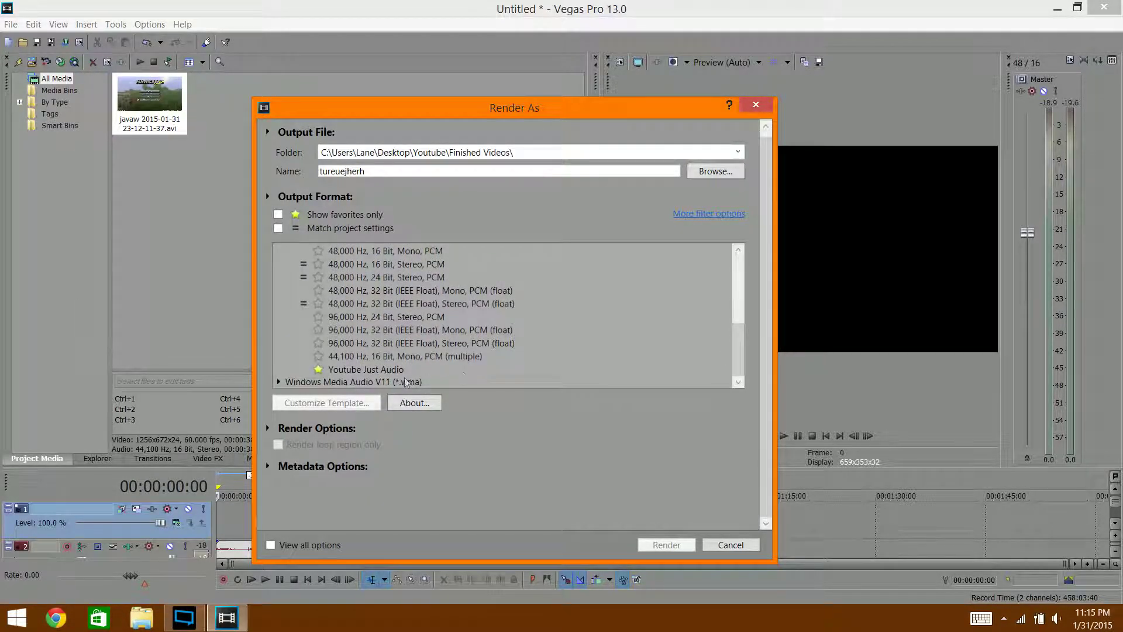
left_click(383, 369)
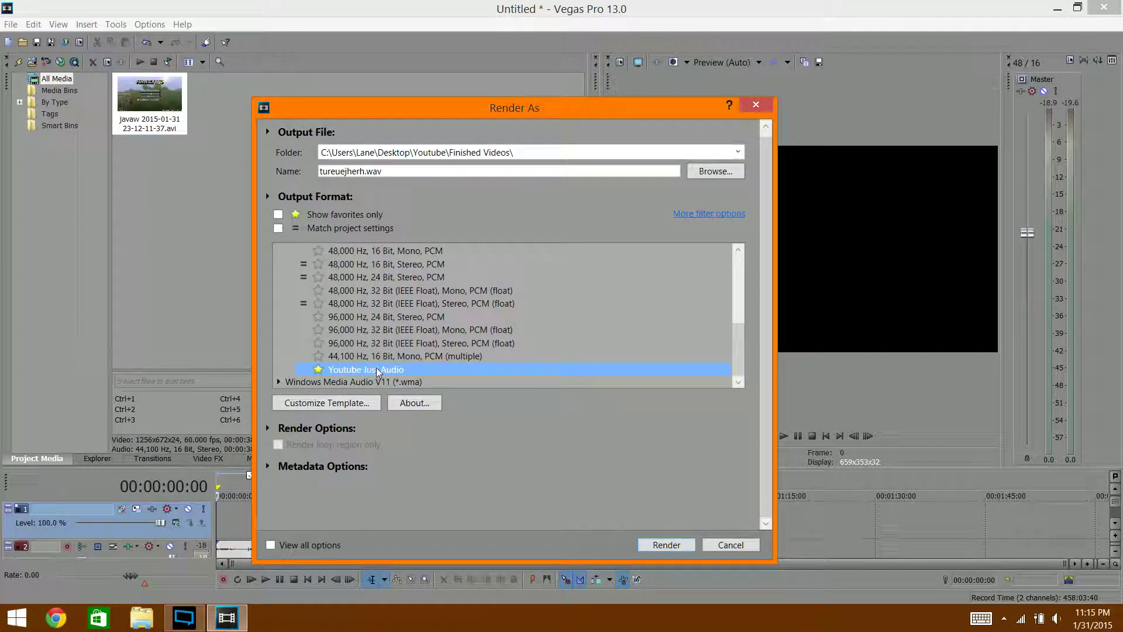
- Open the custom settings of the Youtube Just Audio template and examine the format choices, keeping IEEE Float (uncompressed)
left_click(364, 408)
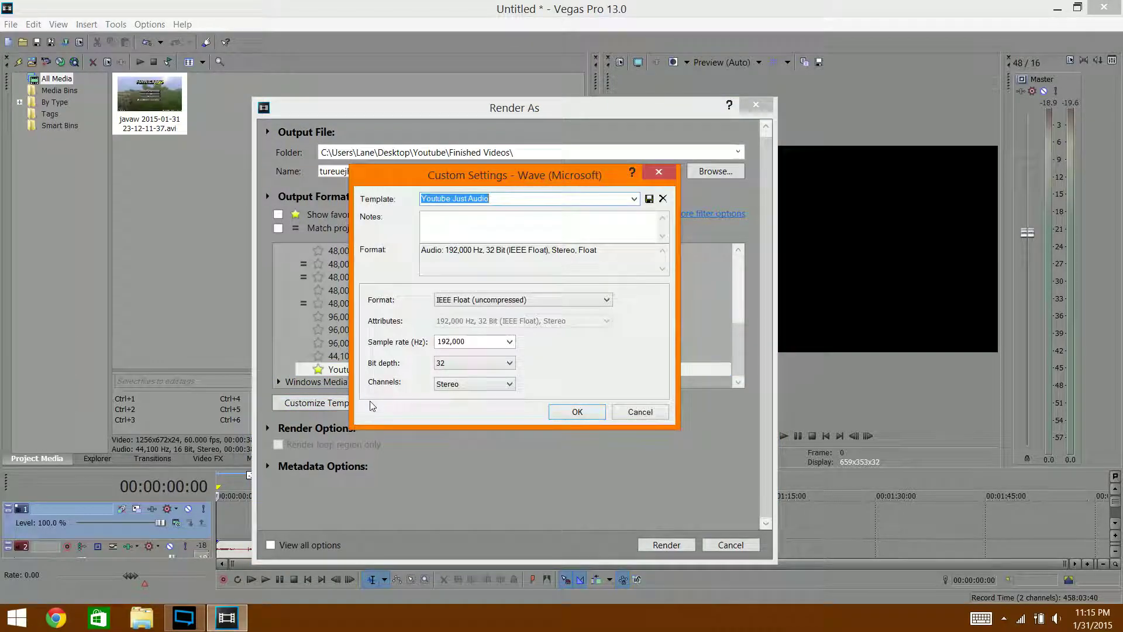
left_click(528, 301)
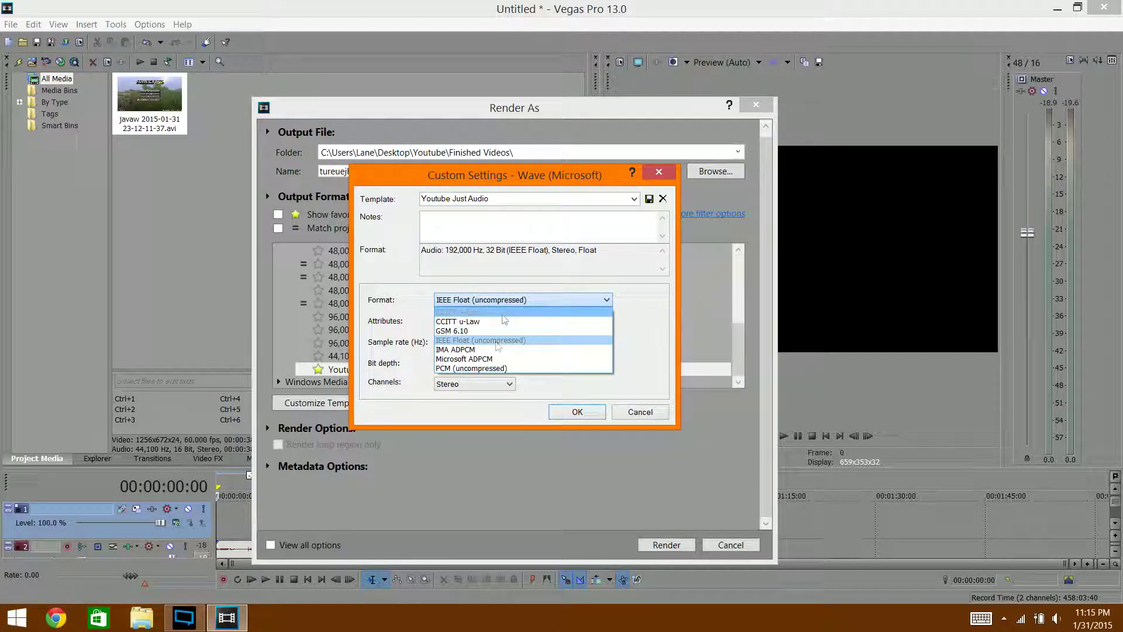
left_click(503, 300)
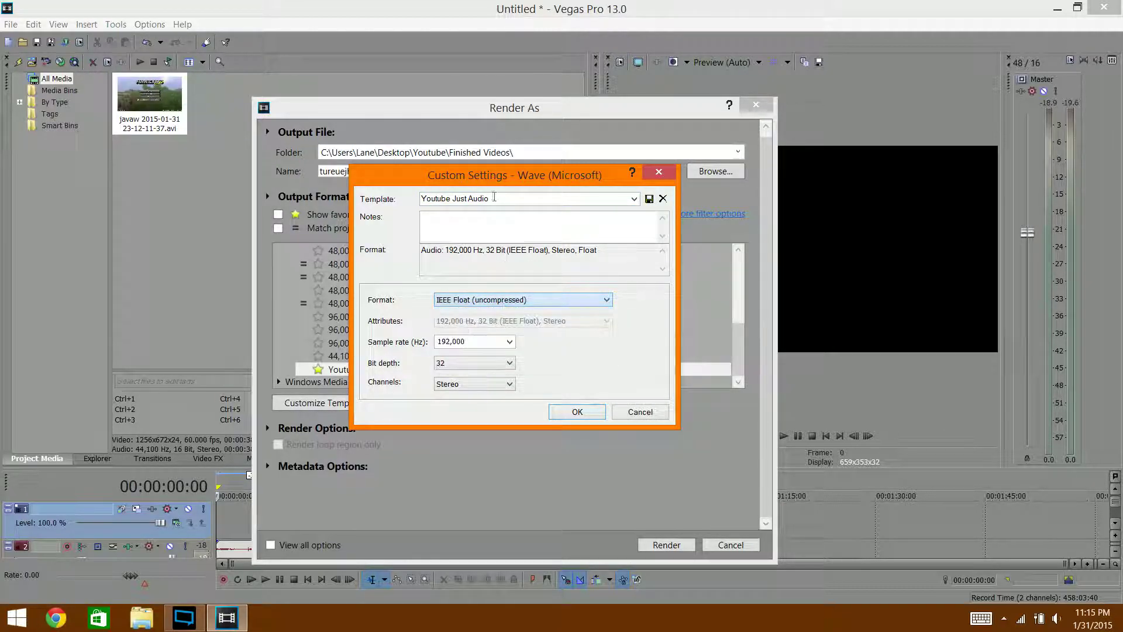
- Examine the sample rate, bit depth and channel choices of the Wave template, keeping 192,000 Hz, 32 bit and Stereo
left_click(509, 342)
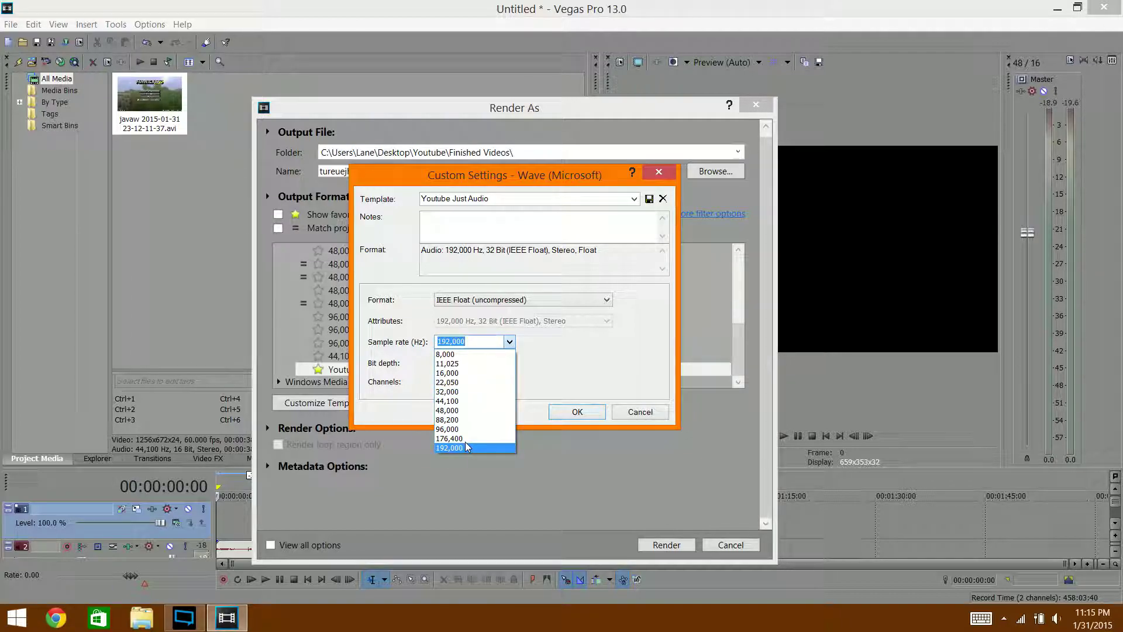
left_click(507, 346)
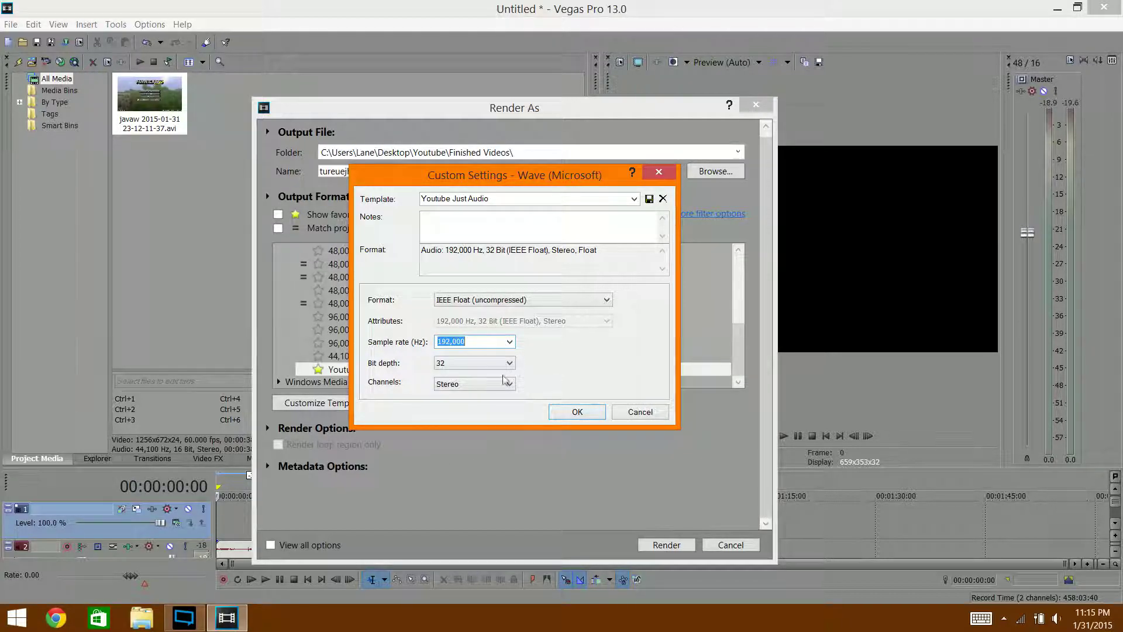
left_click(510, 363)
left_click(510, 362)
left_click(509, 384)
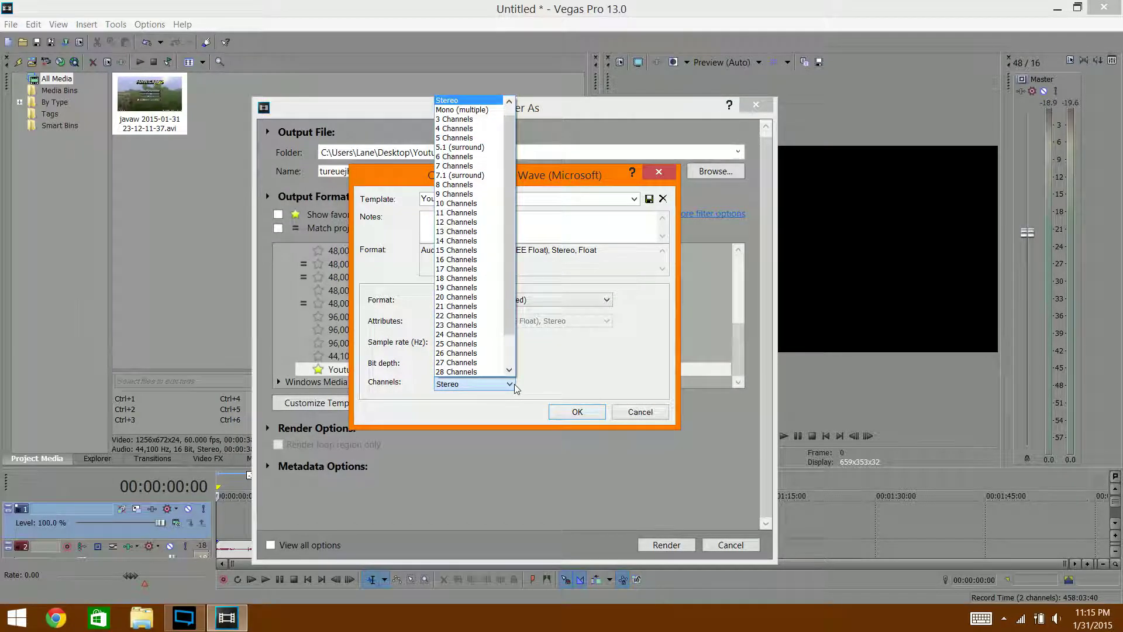
left_click(515, 385)
- Save the custom settings under the template name Youtube Just Audio and accept them
left_click(480, 199)
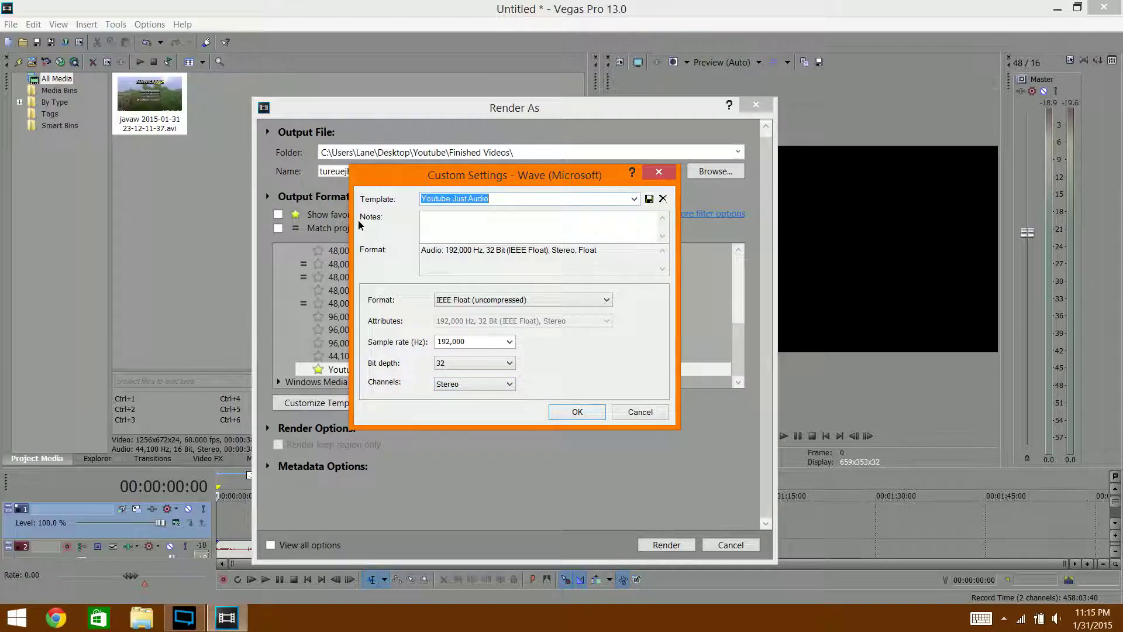
left_click(649, 200)
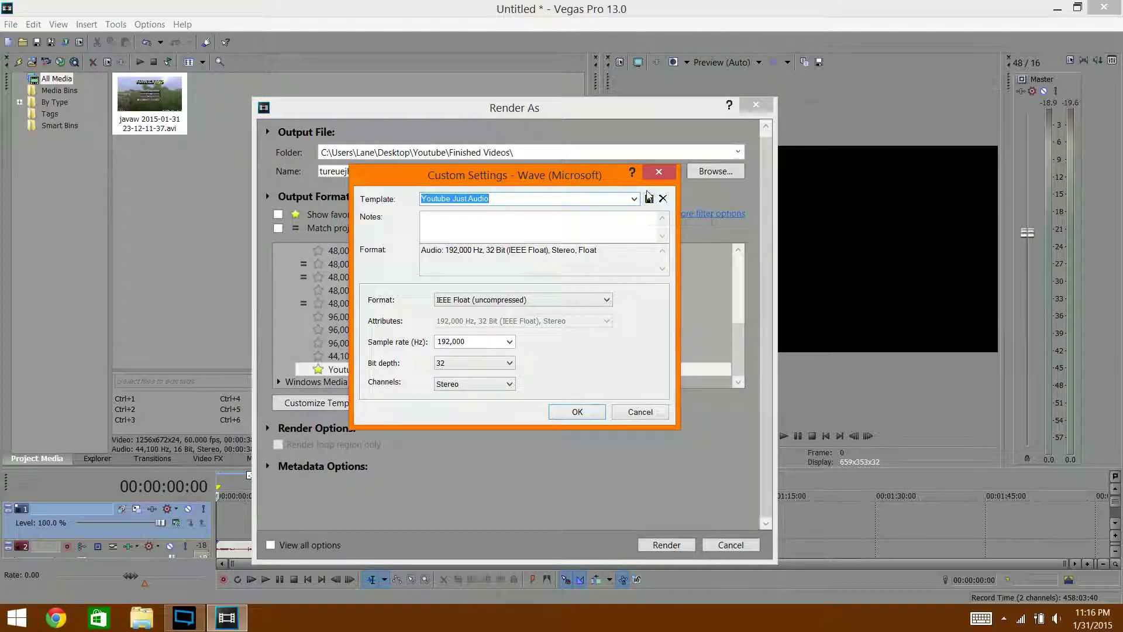
left_click(576, 413)
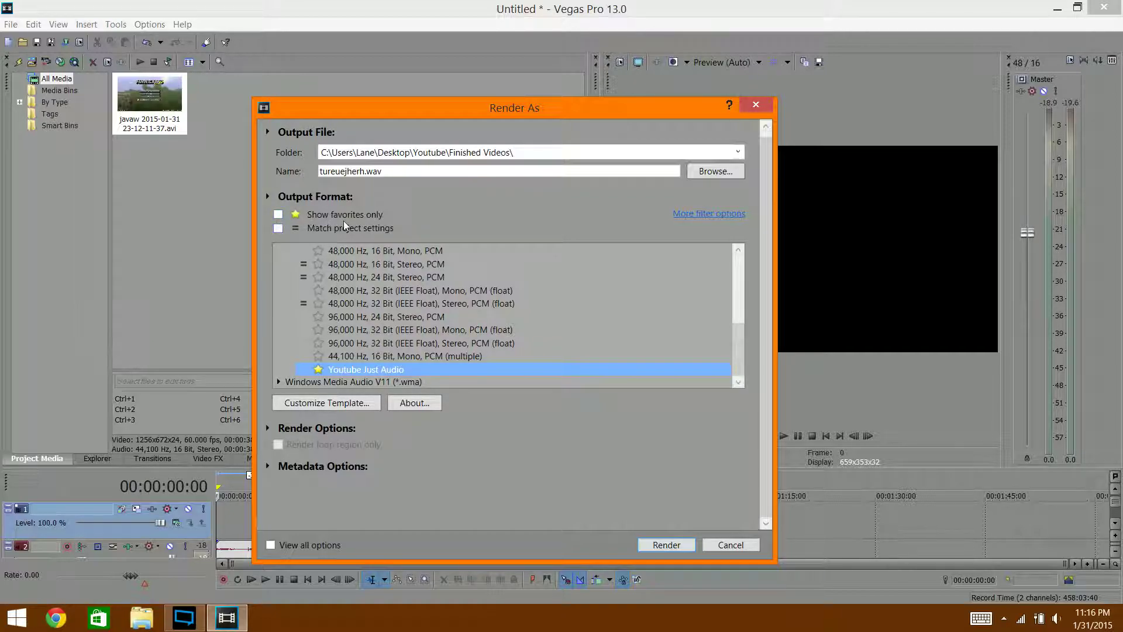
- Limit the formats to favorites, render tureuejherh.wav with the Youtube Just Audio template, and close Vegas Pro
left_click(319, 213)
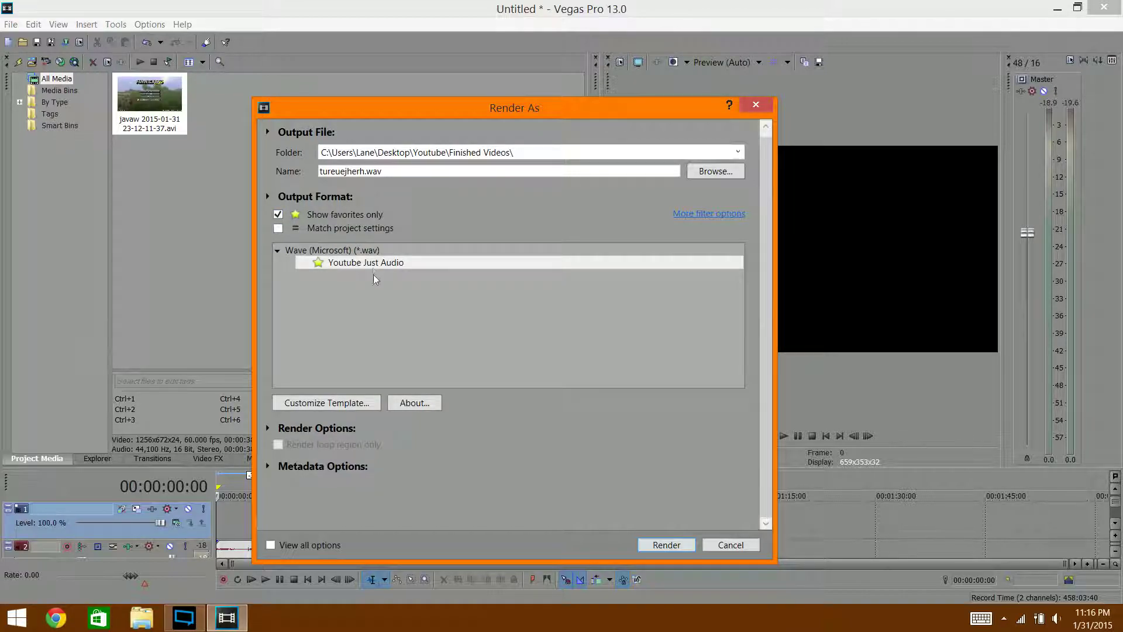
left_click(377, 267)
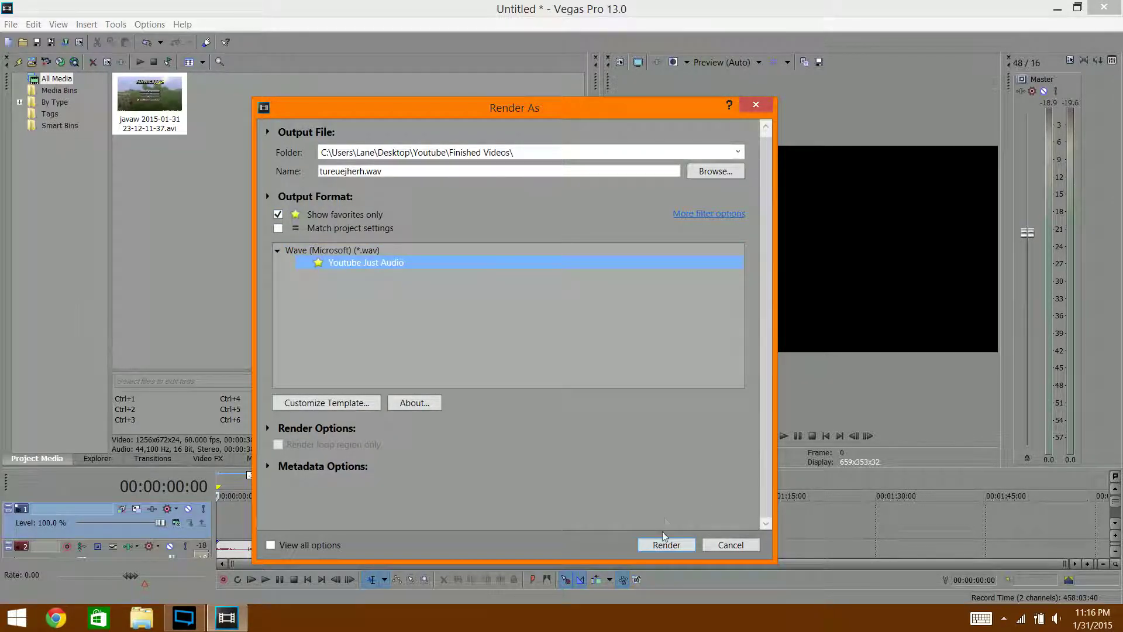
left_click(666, 545)
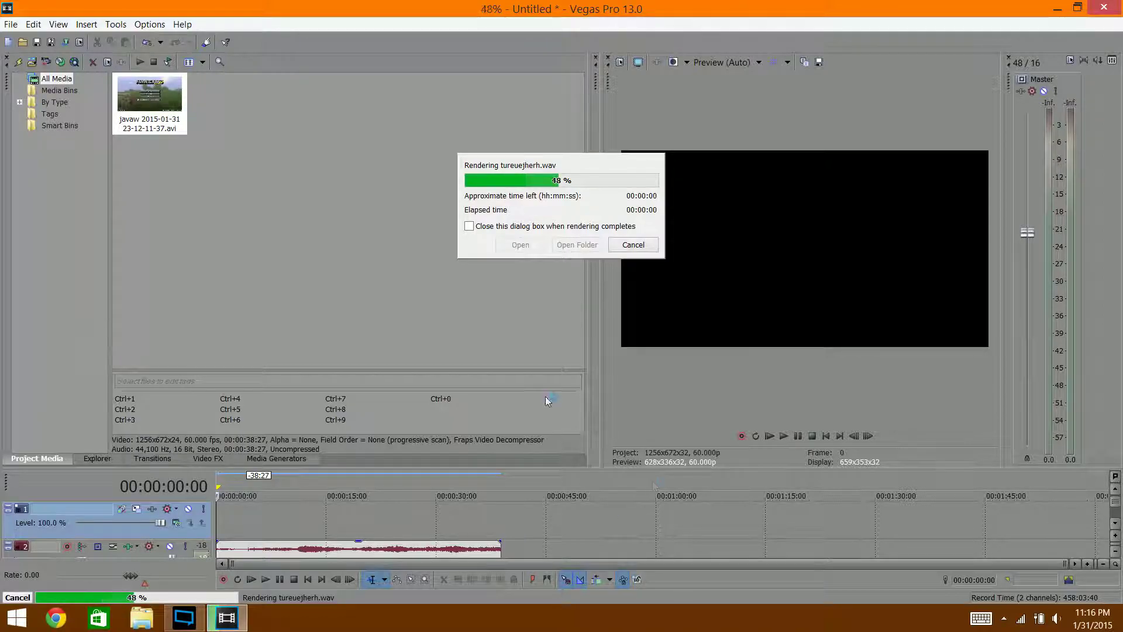
left_click(633, 245)
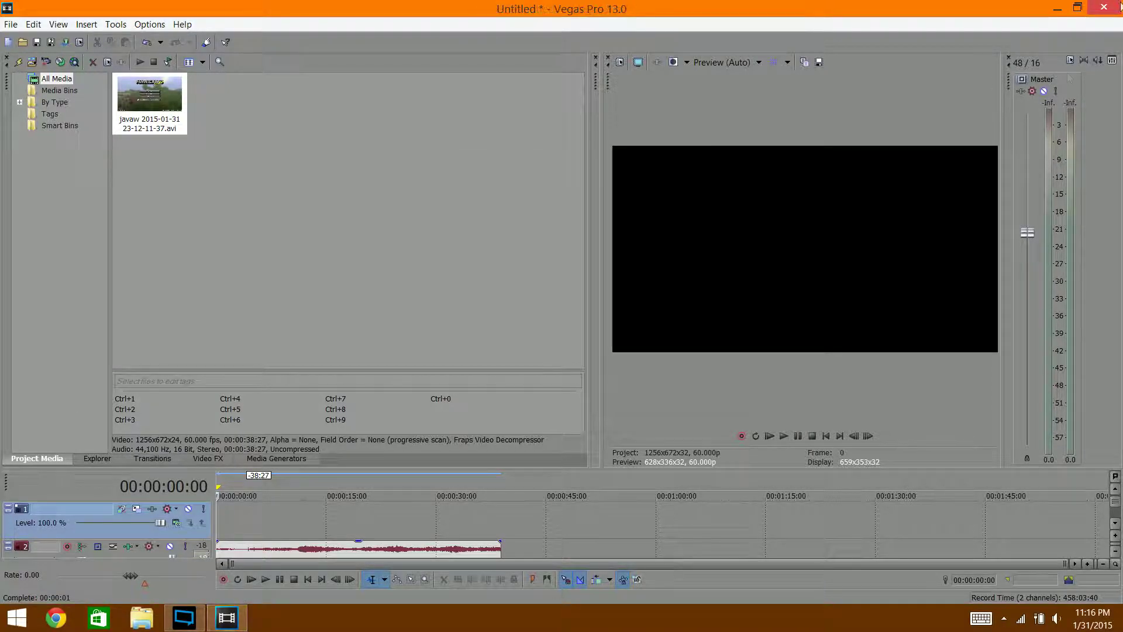
left_click(1104, 7)
left_click(587, 261)
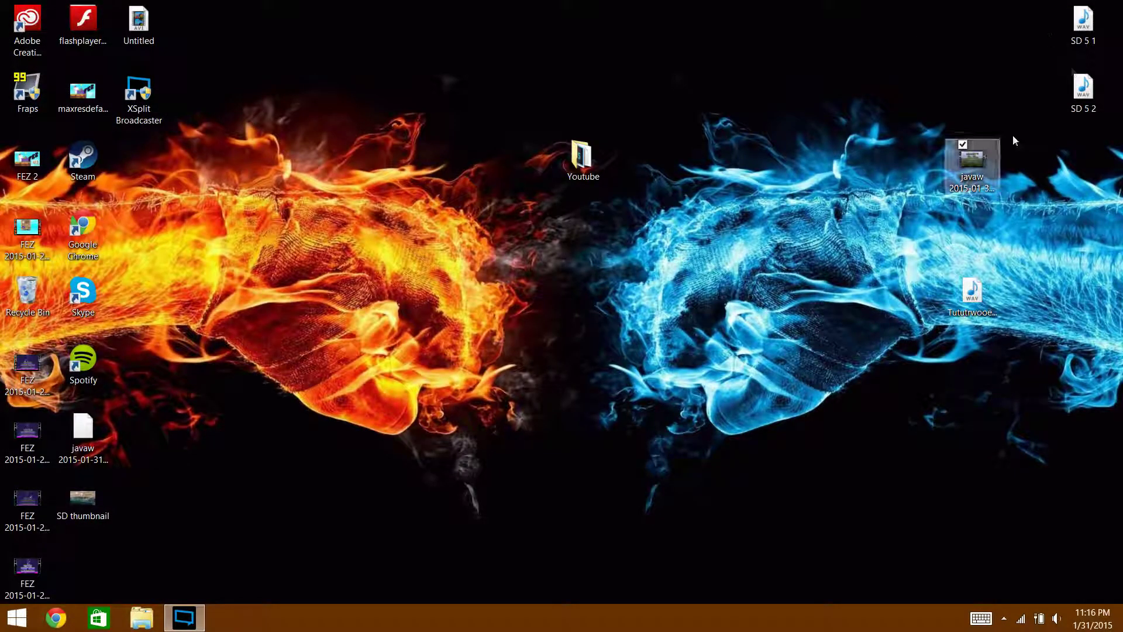
- Move the rendered tureuejherh audio file from the Finished Videos folder inside Youtube to the desktop, and close the folder
left_click(597, 175)
double_click(597, 176)
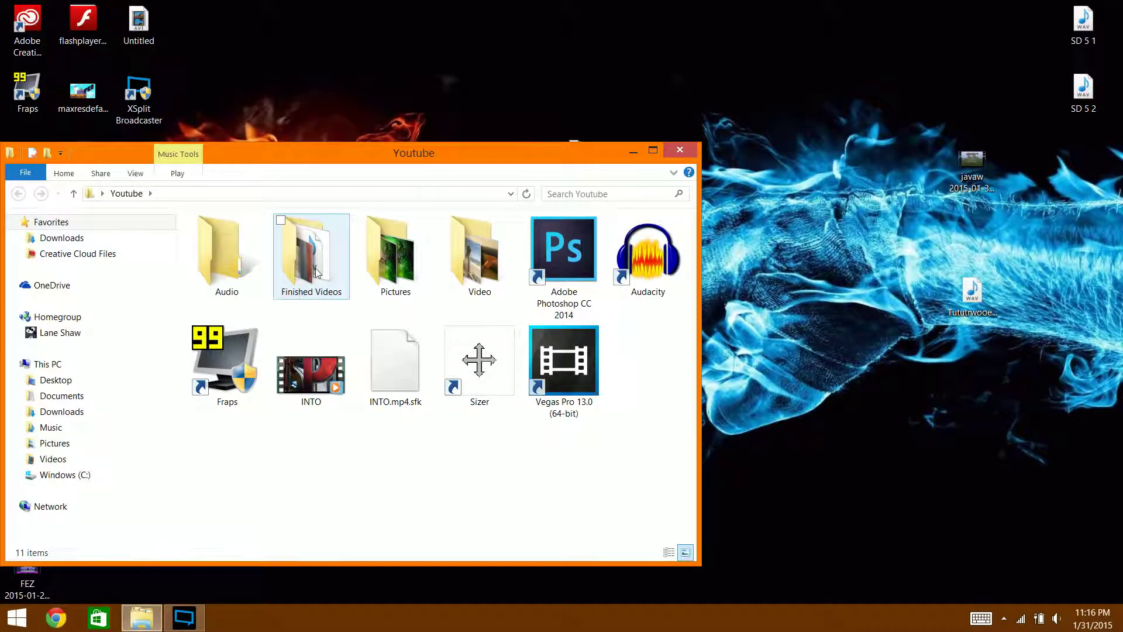
double_click(316, 270)
key("ctrl+a")
left_click(264, 257)
left_click_drag(421, 258, 921, 174)
left_click(680, 150)
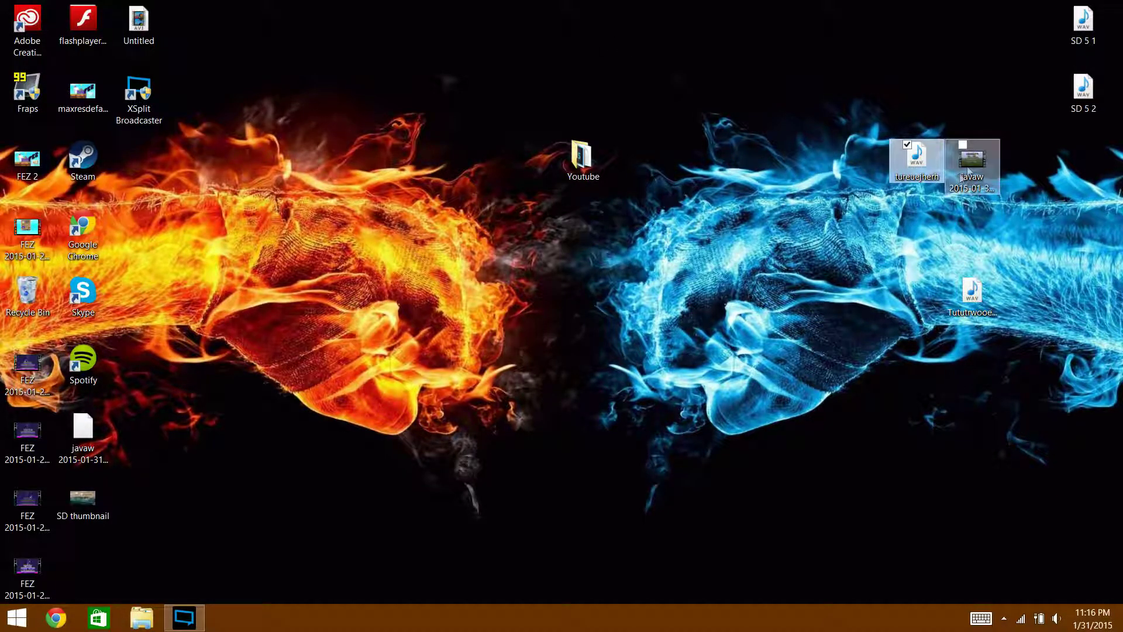
- Play the tureuejherh audio file briefly, and place it directly below the recorded voice WAV on the desktop
double_click(917, 158)
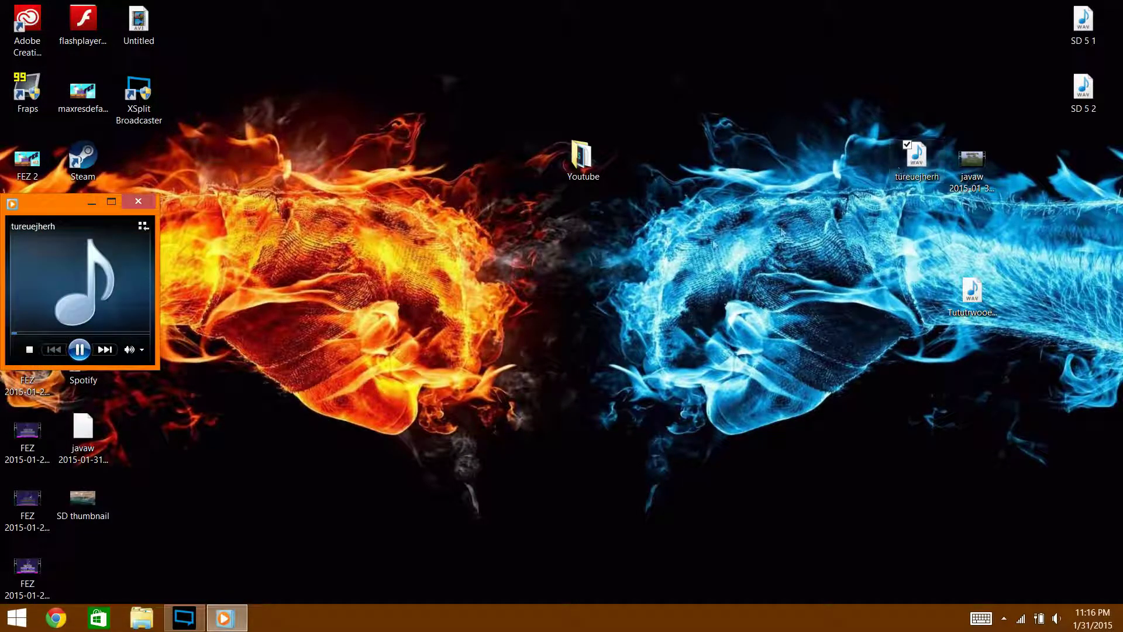
left_click(138, 202)
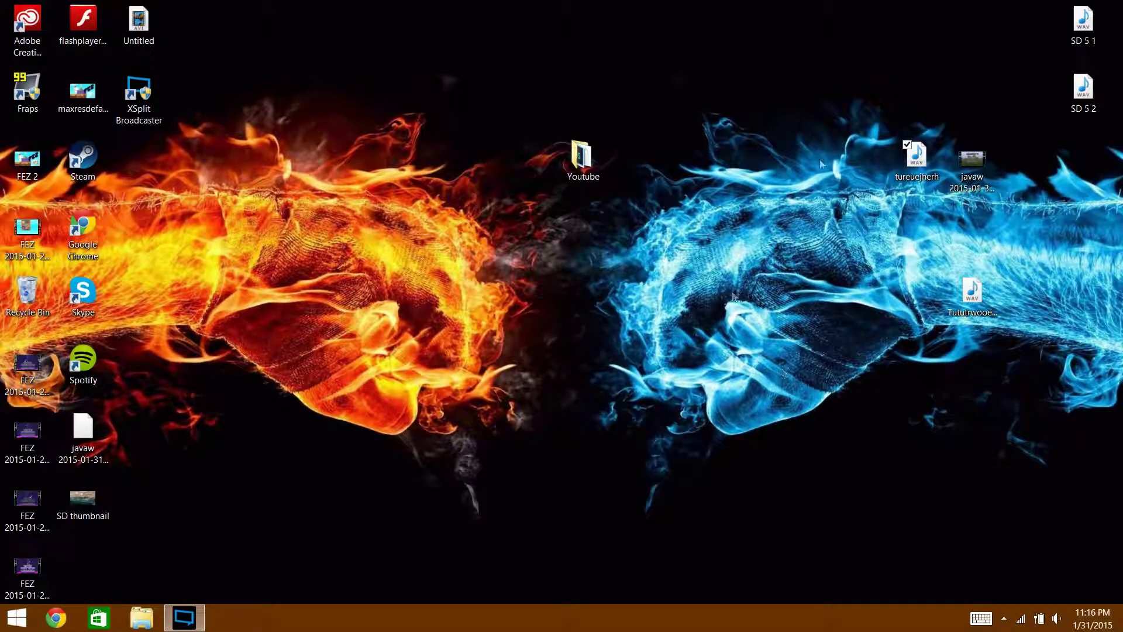
left_click_drag(916, 157, 980, 366)
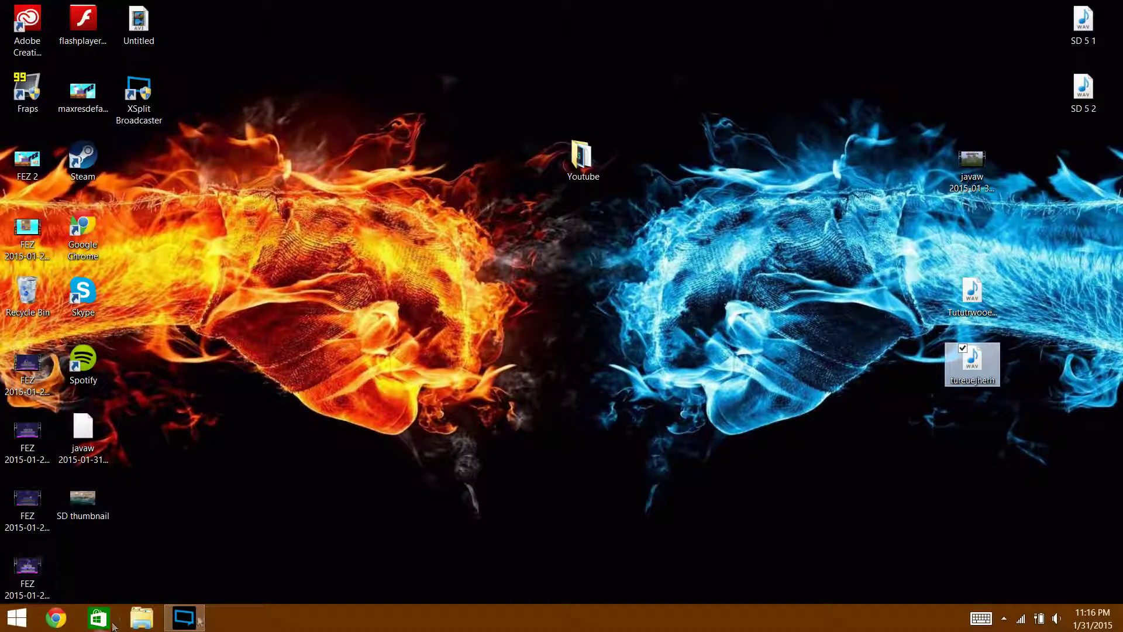
- Launch Audacity from the Youtube folder and move its window clear of the WAV files on the desktop
double_click(581, 157)
left_click(646, 248)
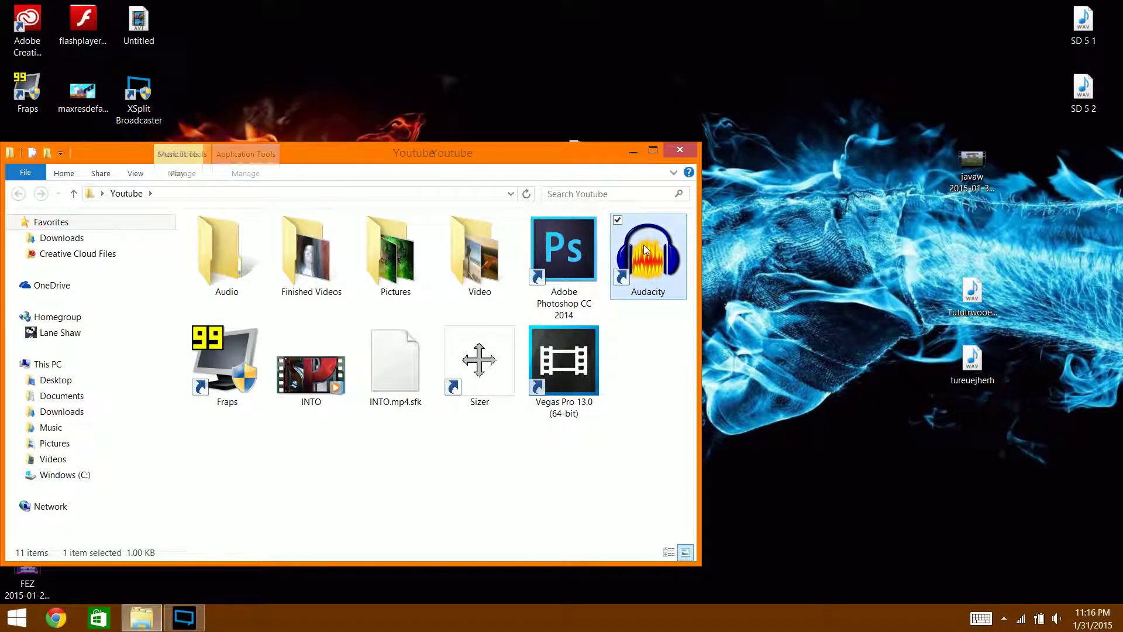
double_click(646, 249)
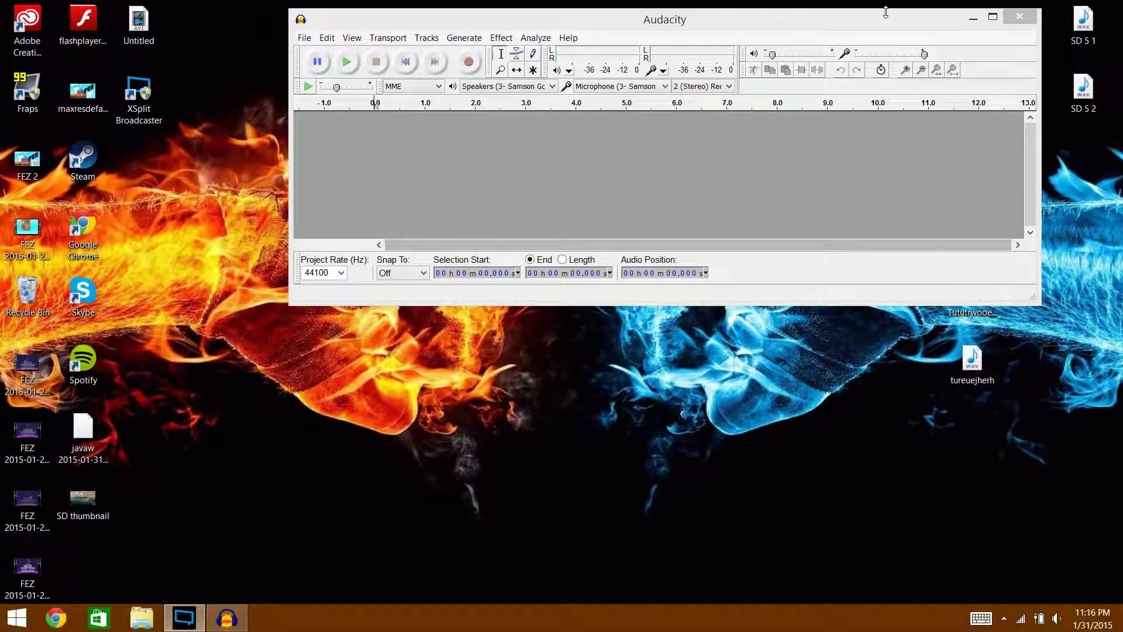
left_click_drag(886, 12, 631, 9)
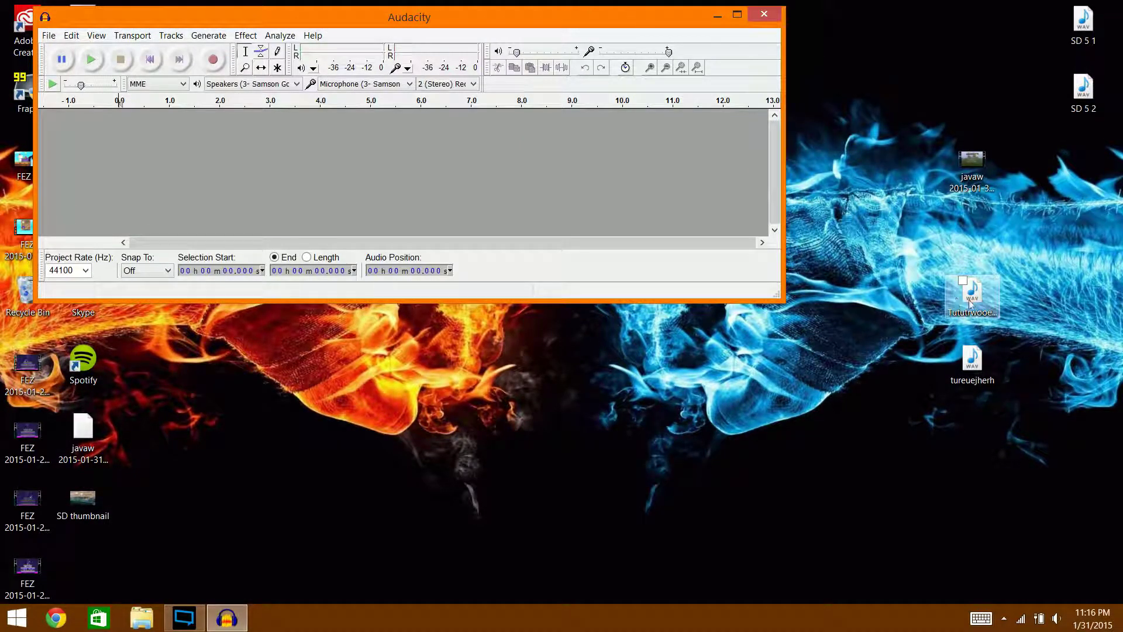
- Import the voice WAV and tureuejherh into Audacity, maximize the window, and play both tracks together briefly
left_click_drag(973, 297, 193, 171)
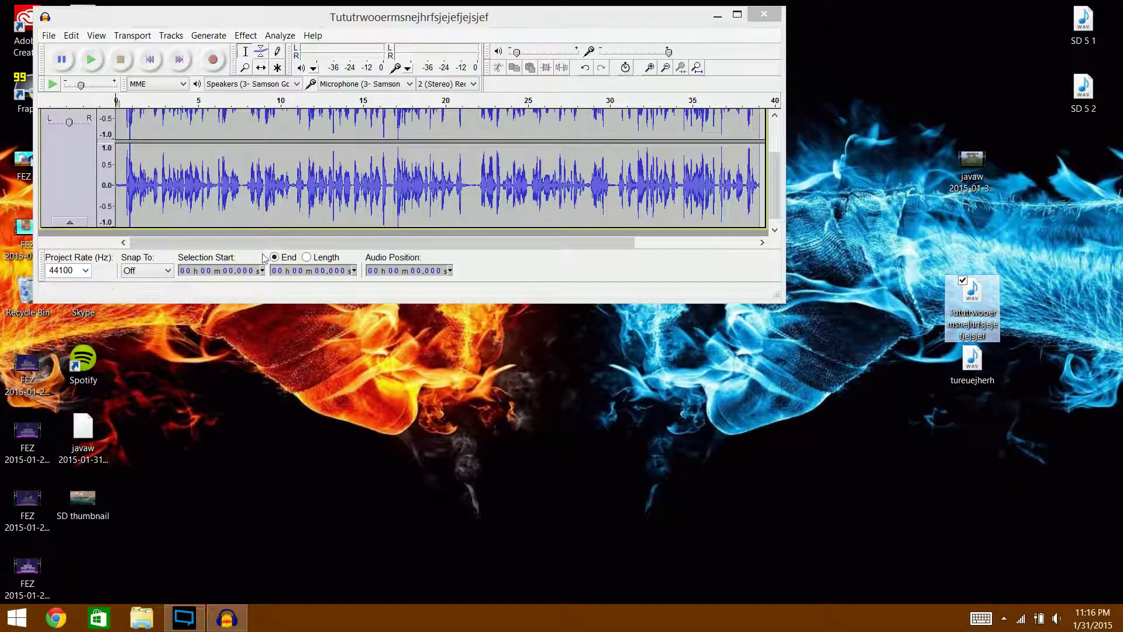
left_click(973, 361)
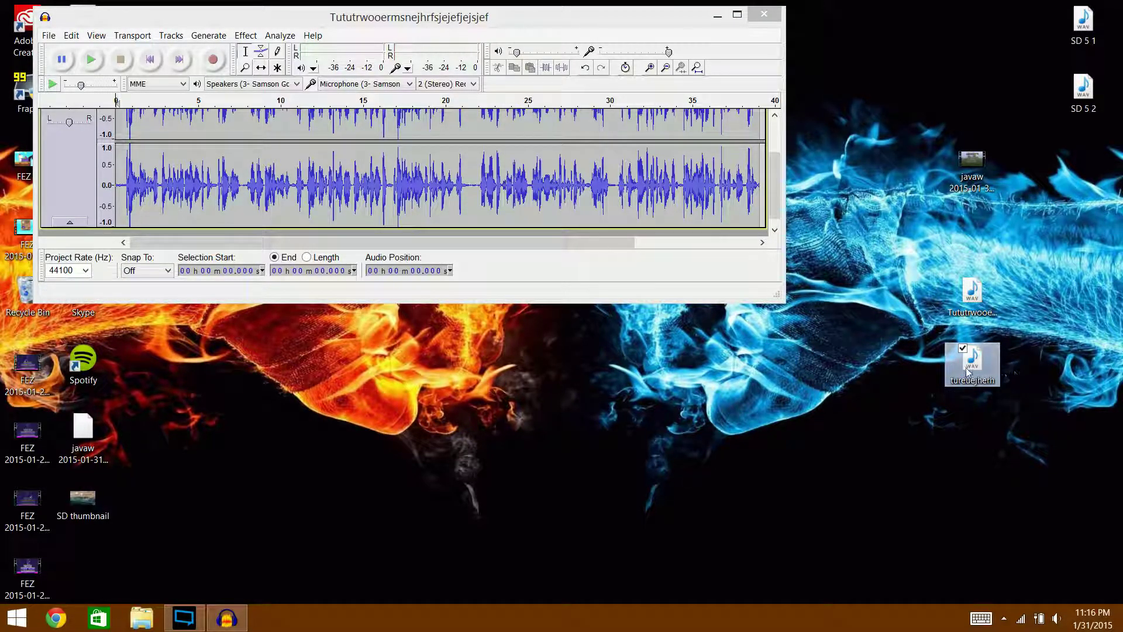
scroll(294, 217, "down", 3)
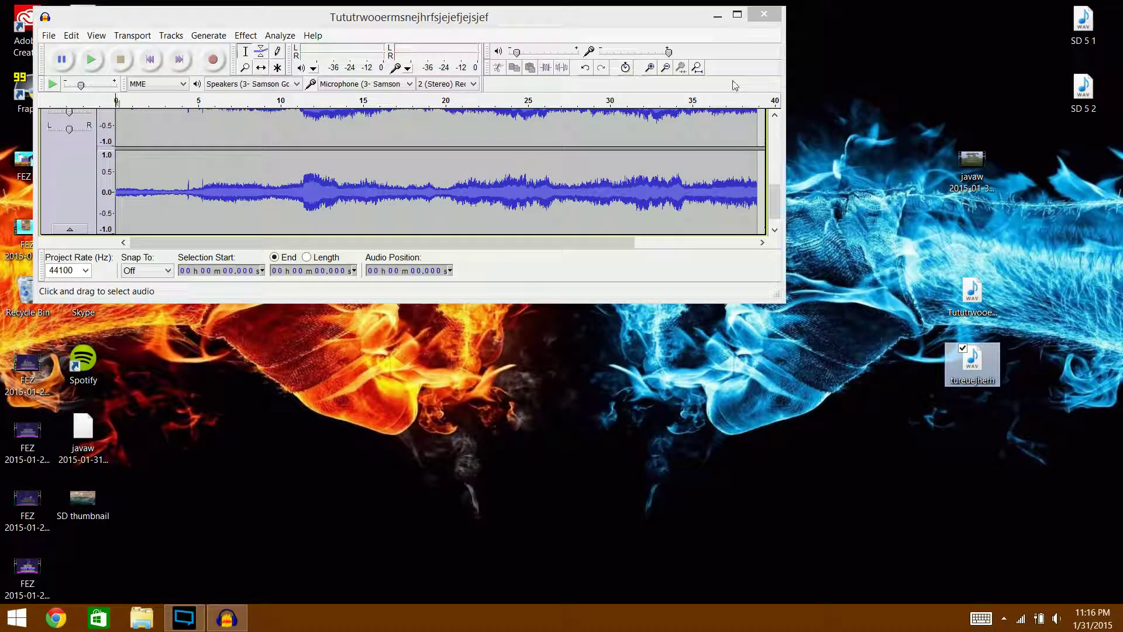
left_click(737, 14)
scroll(479, 212, "up", 5)
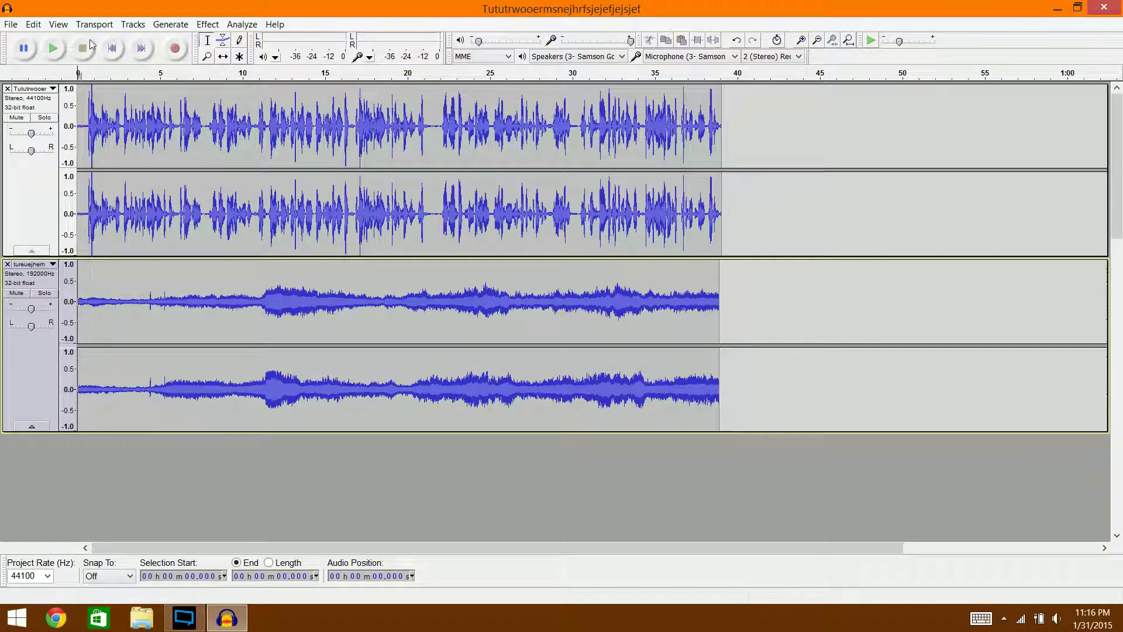
left_click(58, 50)
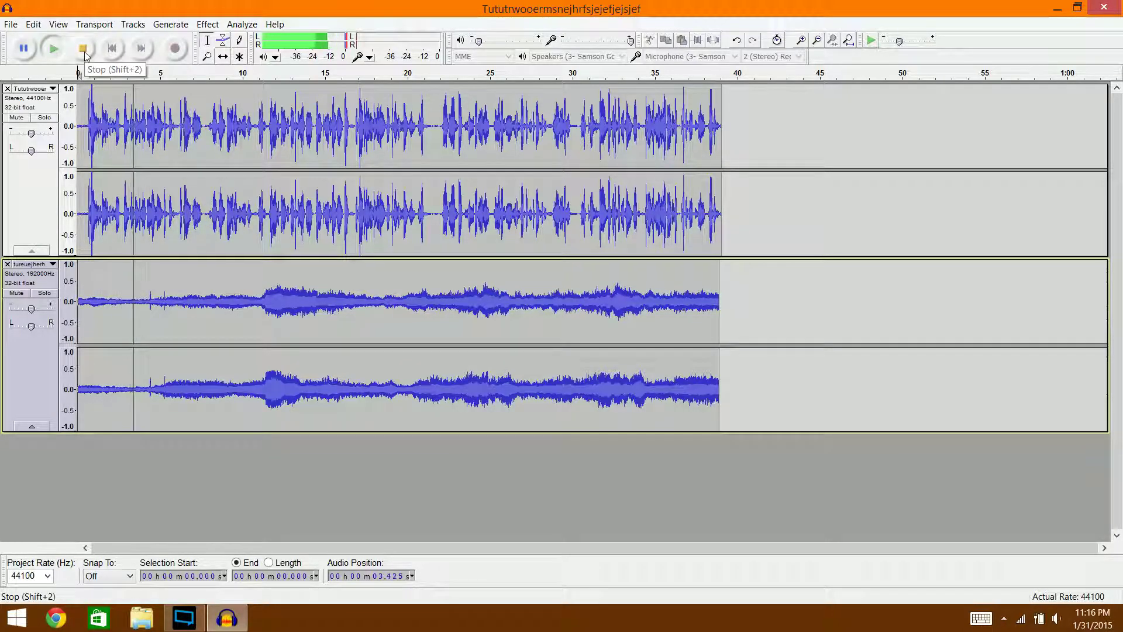
left_click(87, 49)
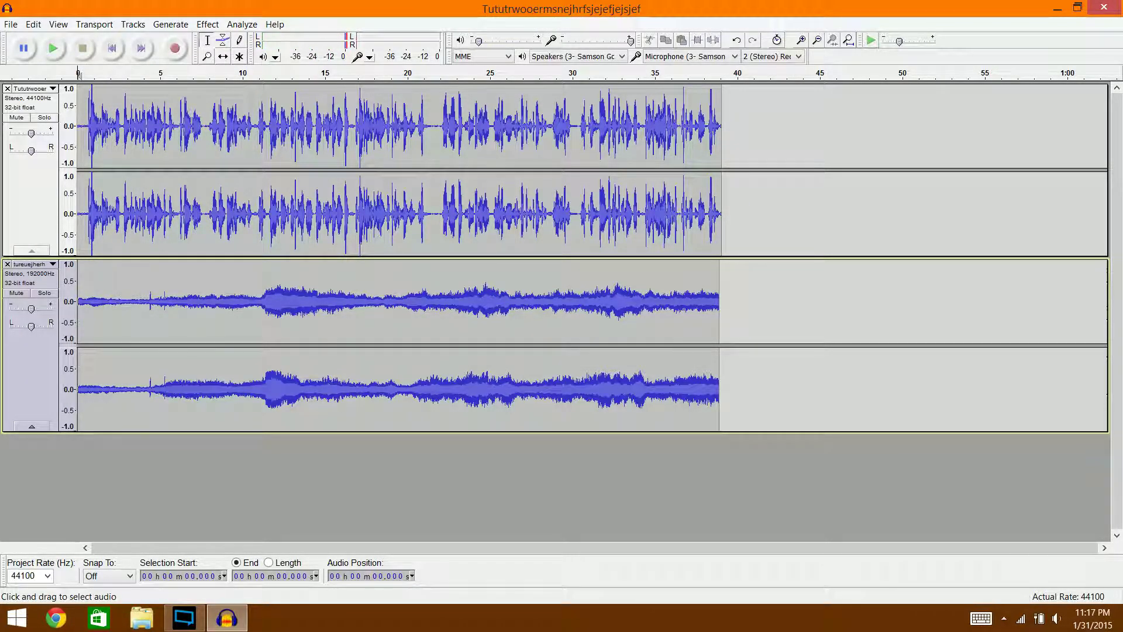
- Select the whole voice track and apply Equalization to it with the Bass Boost curve starting at 9 dB
mouse_move(723, 175)
left_mouse_down()
mouse_move(584, 176)
mouse_move(720, 176)
left_mouse_up()
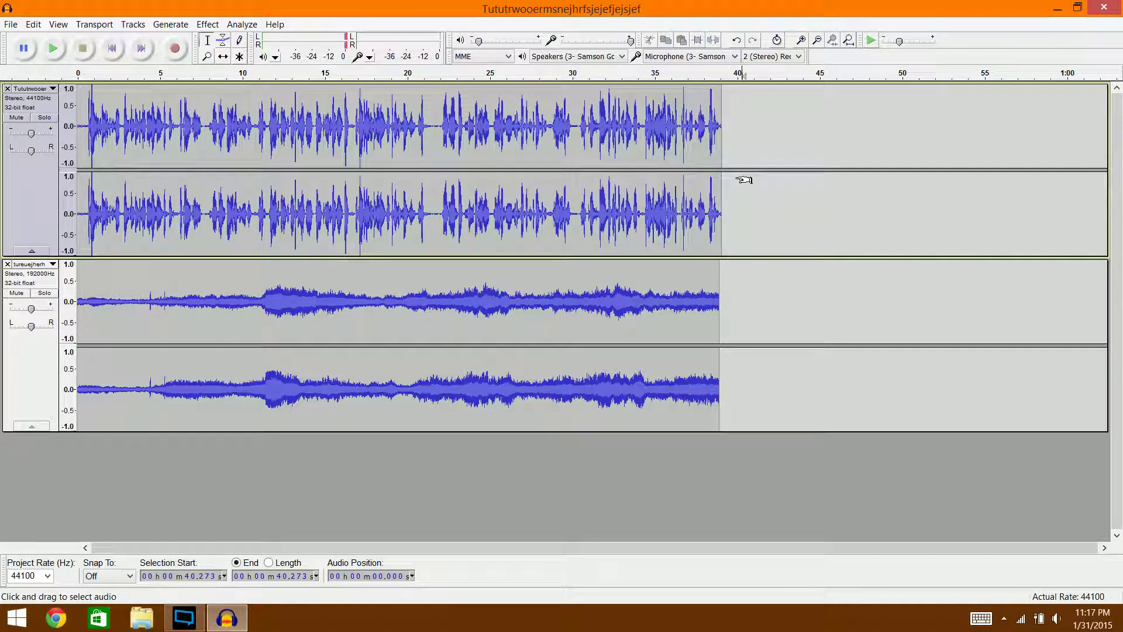
left_click(2, 175)
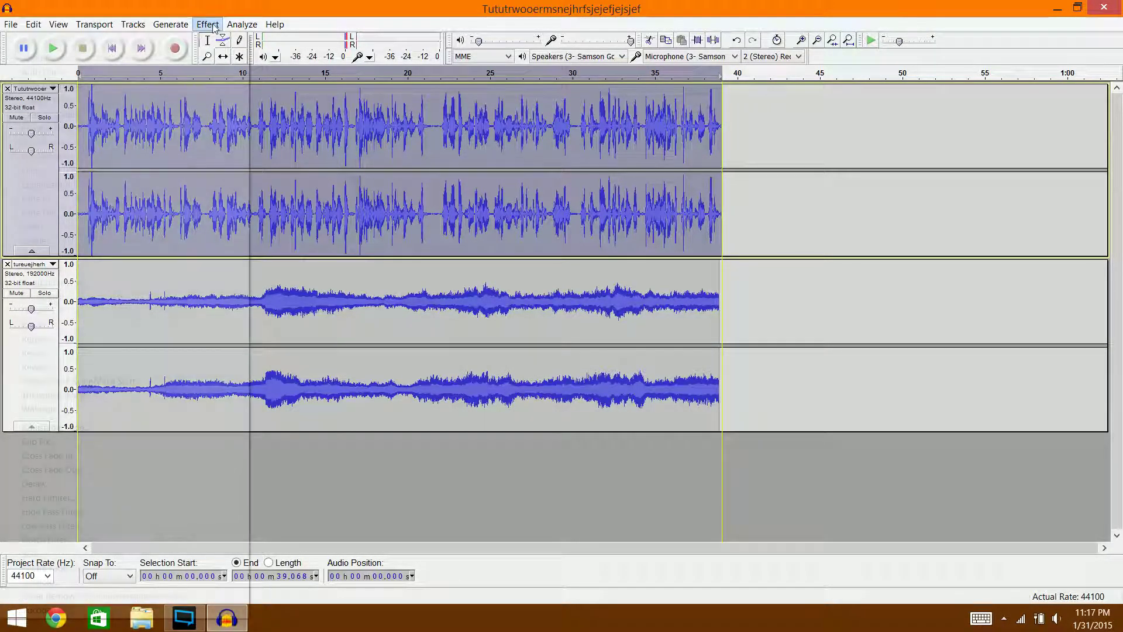
left_click(171, 24)
mouse_move(207, 24)
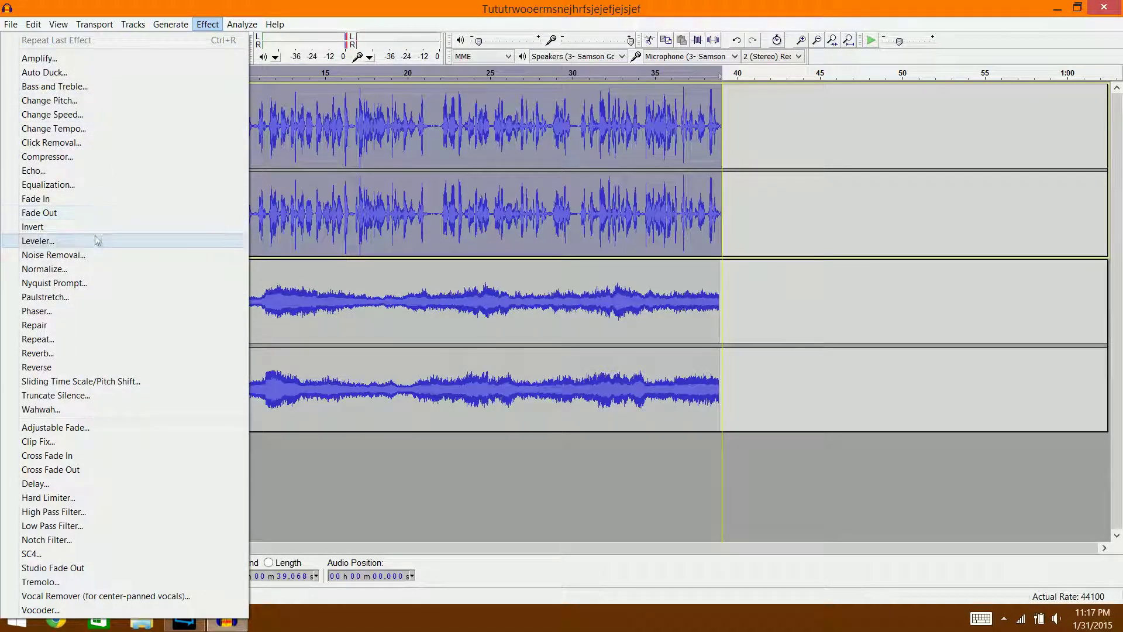
left_click(76, 183)
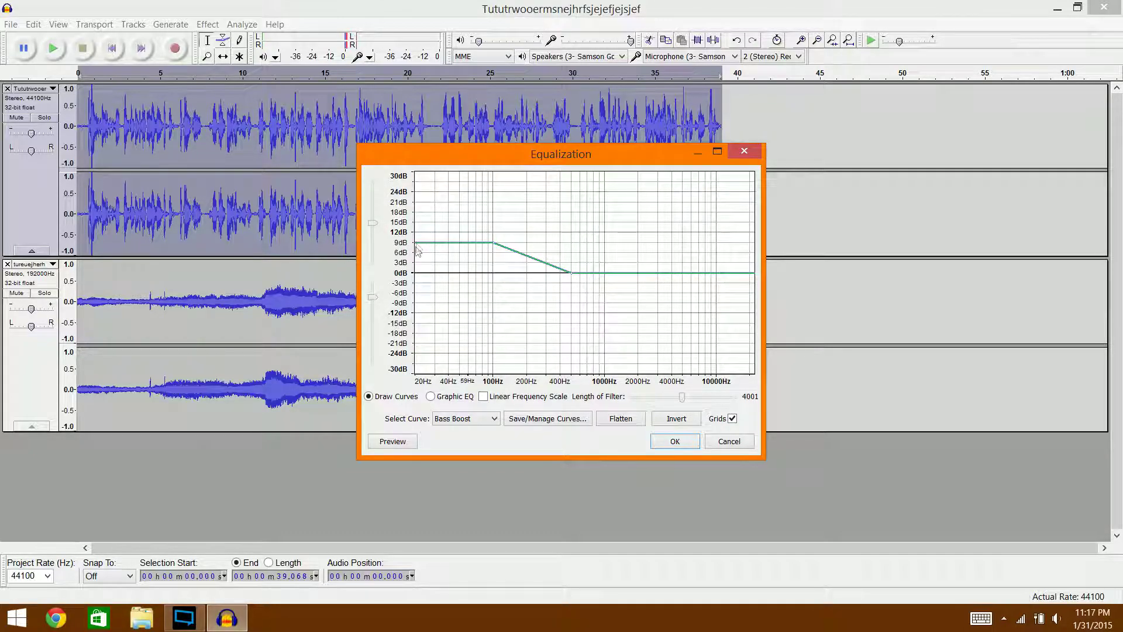
left_click(463, 419)
left_click(496, 422)
mouse_move(416, 242)
left_mouse_down()
mouse_move(433, 315)
mouse_move(661, 197)
mouse_move(445, 273)
mouse_move(417, 243)
left_mouse_up()
left_click(678, 443)
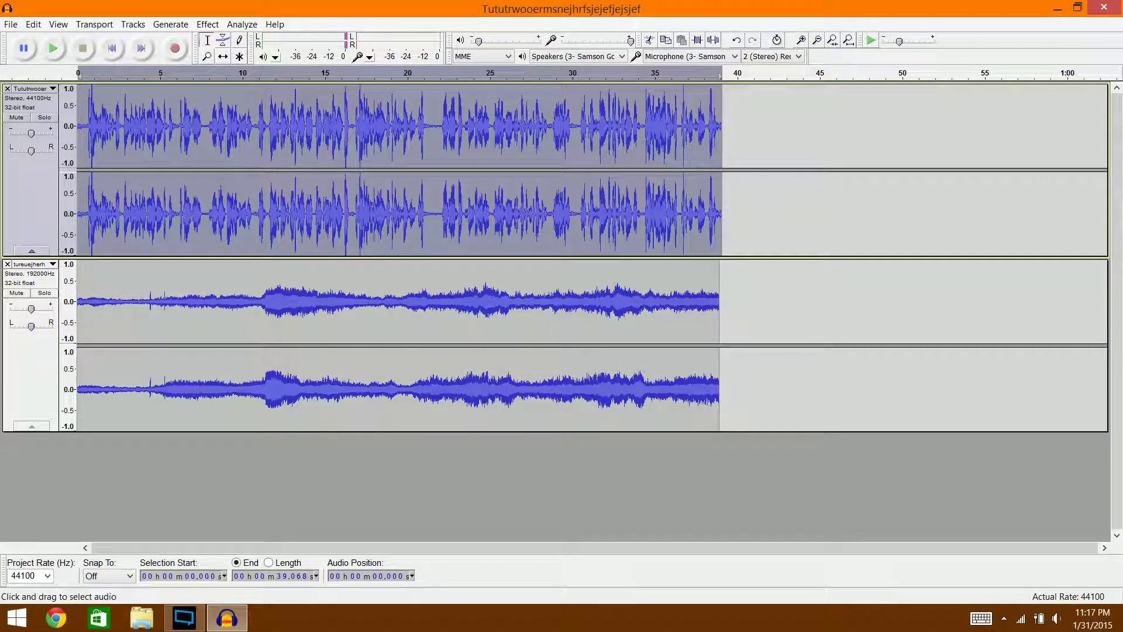
left_click(208, 24)
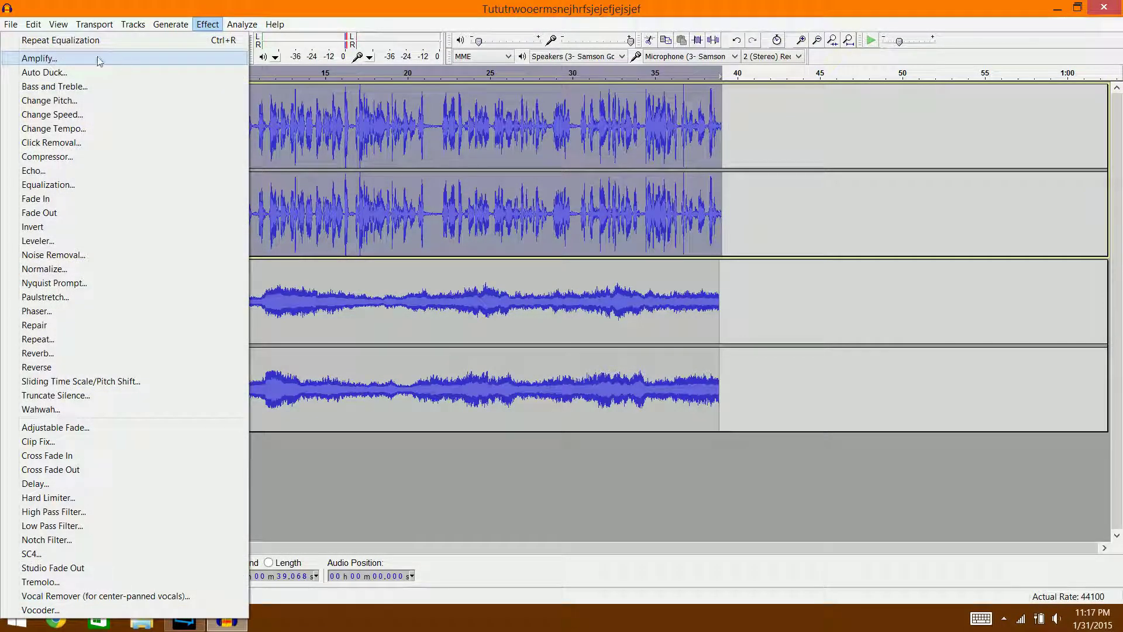
left_click(88, 58)
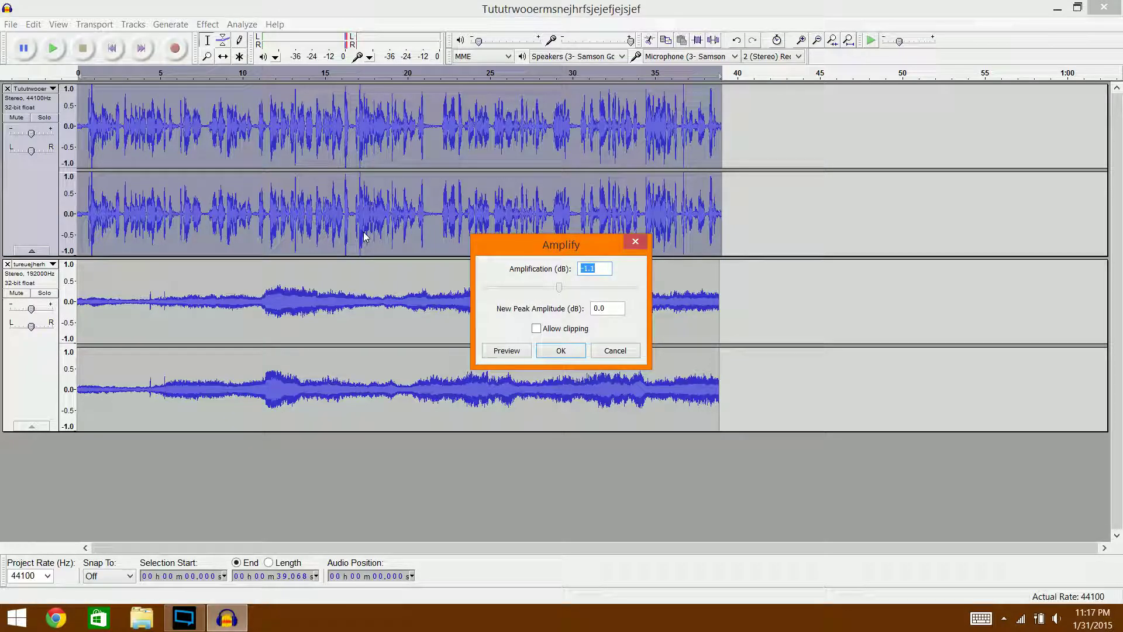
left_click(636, 242)
left_click(237, 32)
mouse_move(139, 35)
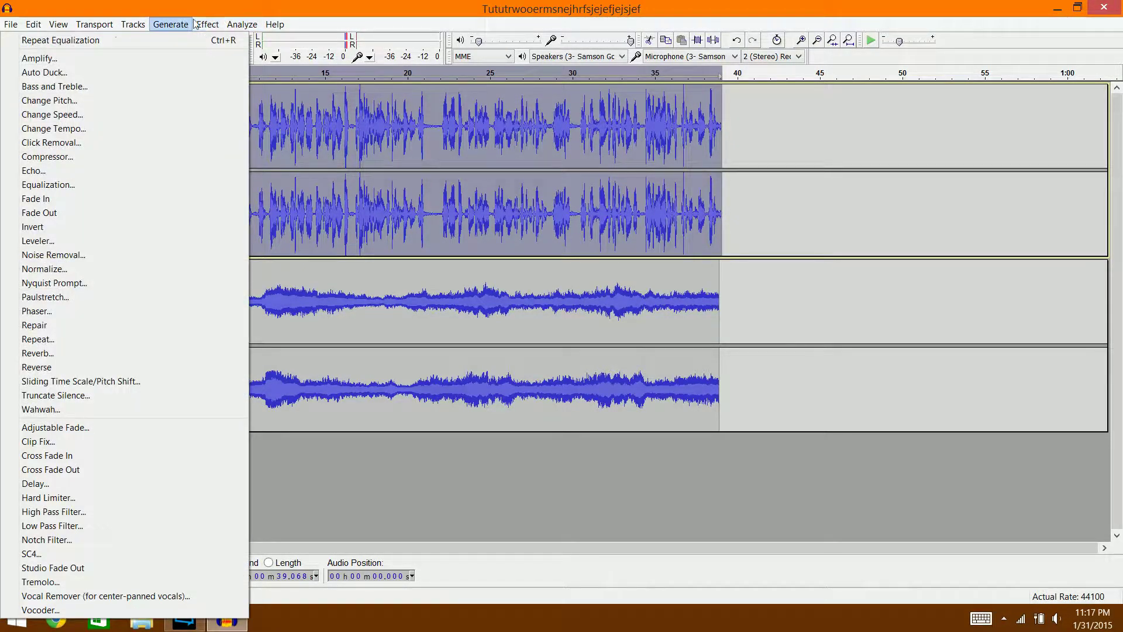
left_click(188, 36)
left_click(207, 24)
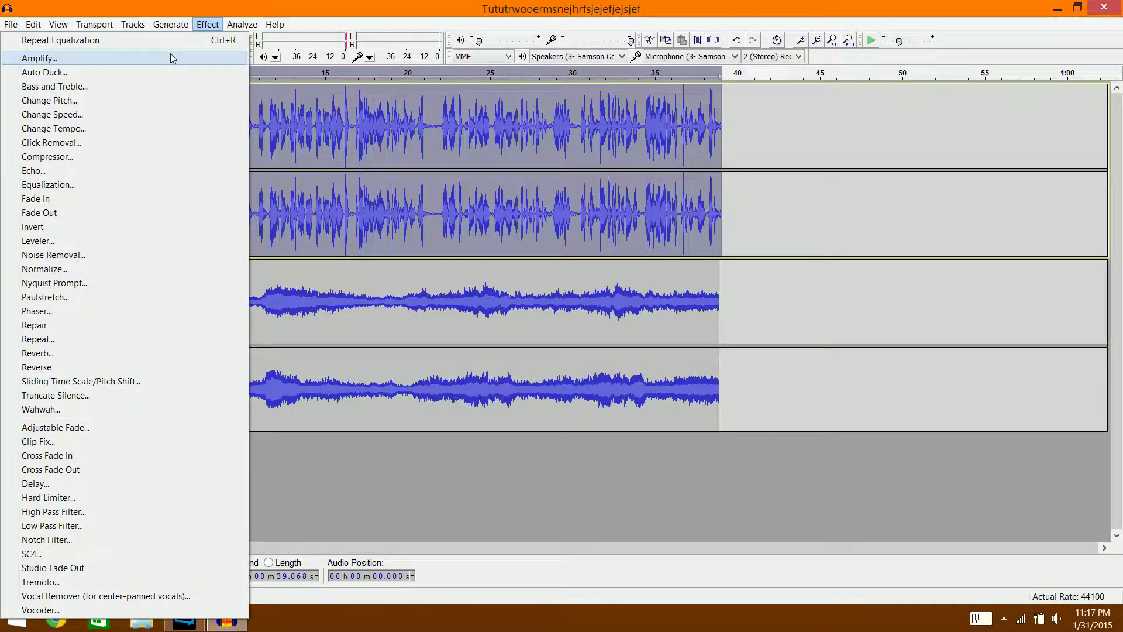
left_click(222, 53)
key("BackSpace")
type("3344323")
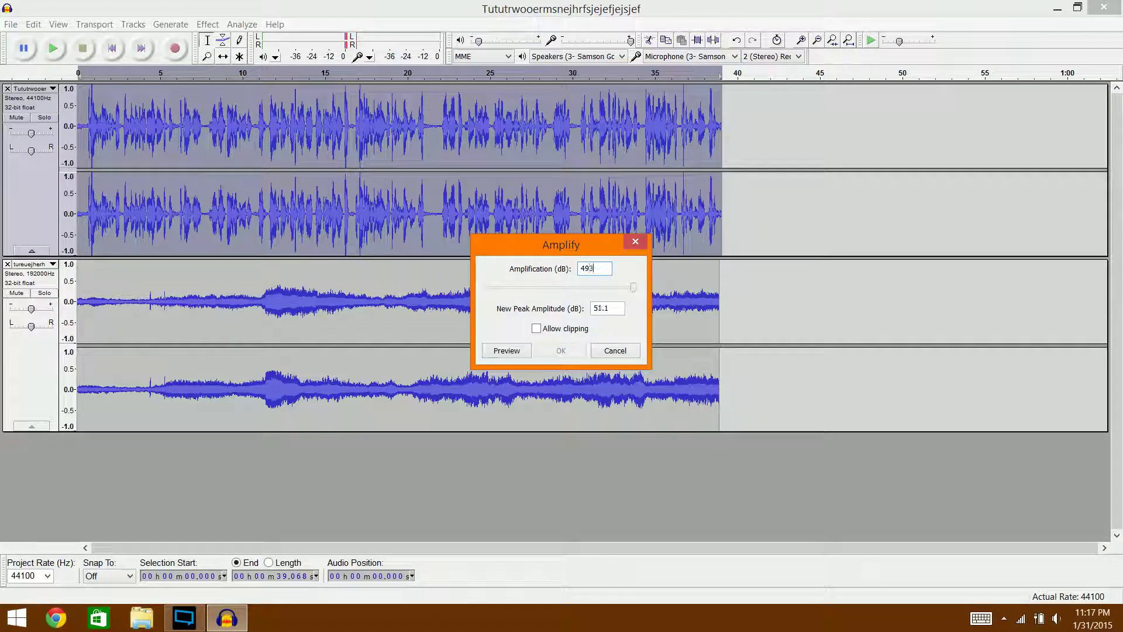
key("BackSpace")
key("BackSpace")
key("BackSpace")
key("BackSpace")
key("BackSpace")
key("BackSpace")
key("BackSpace")
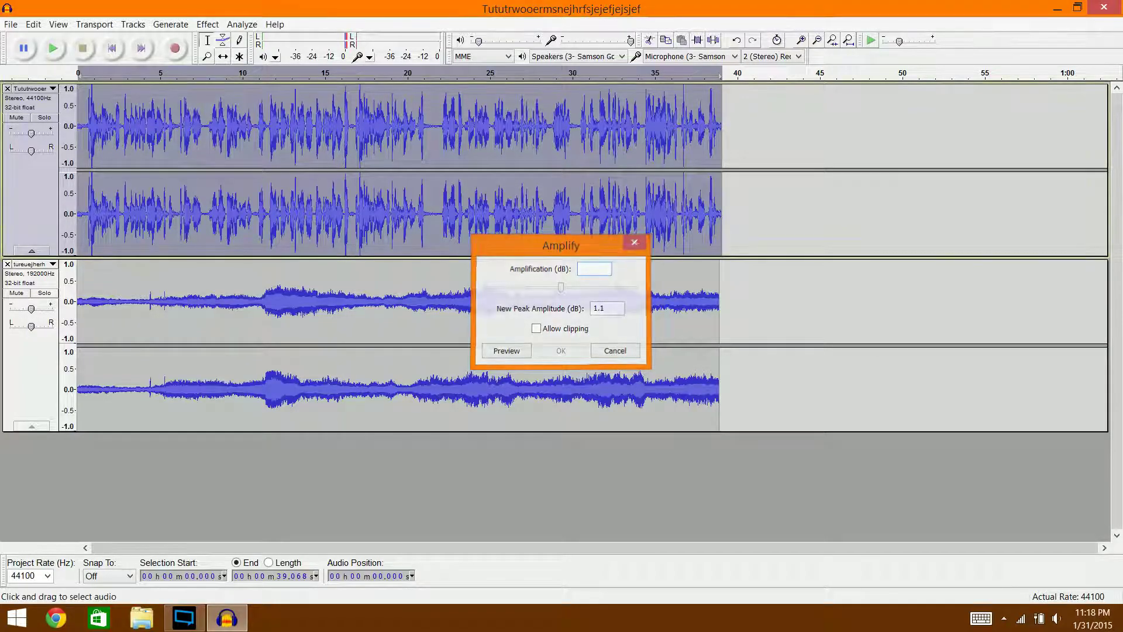
left_click(635, 242)
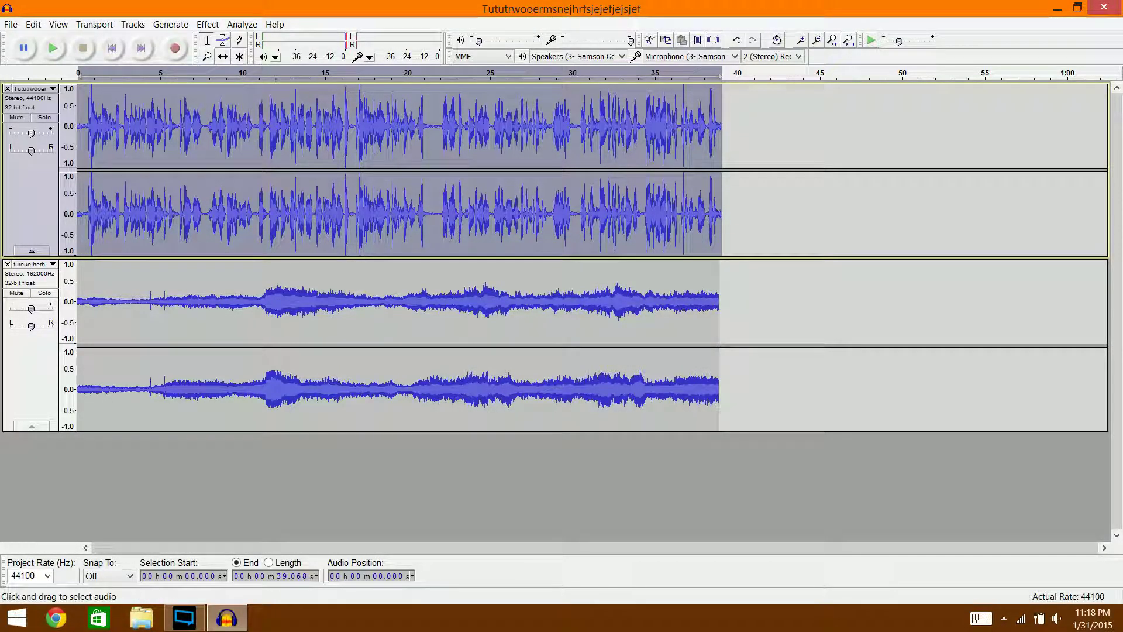
- Apply the Compressor to the whole tureuejherh track at threshold -25 dB and ratio 5:1, and play both tracks briefly
double_click(351, 301)
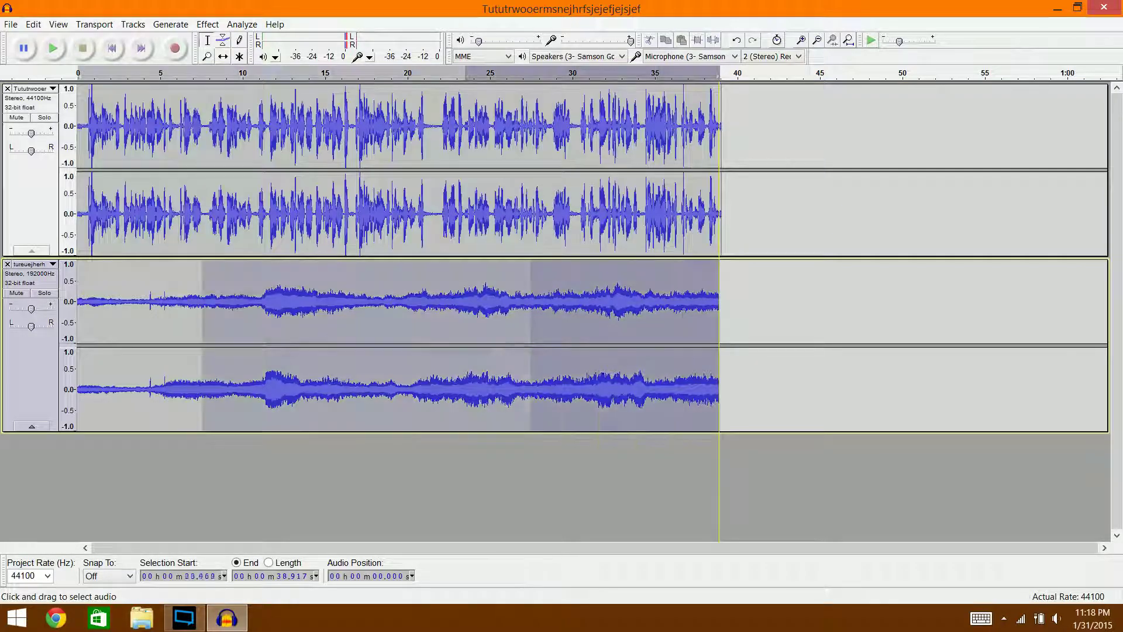
left_click(208, 24)
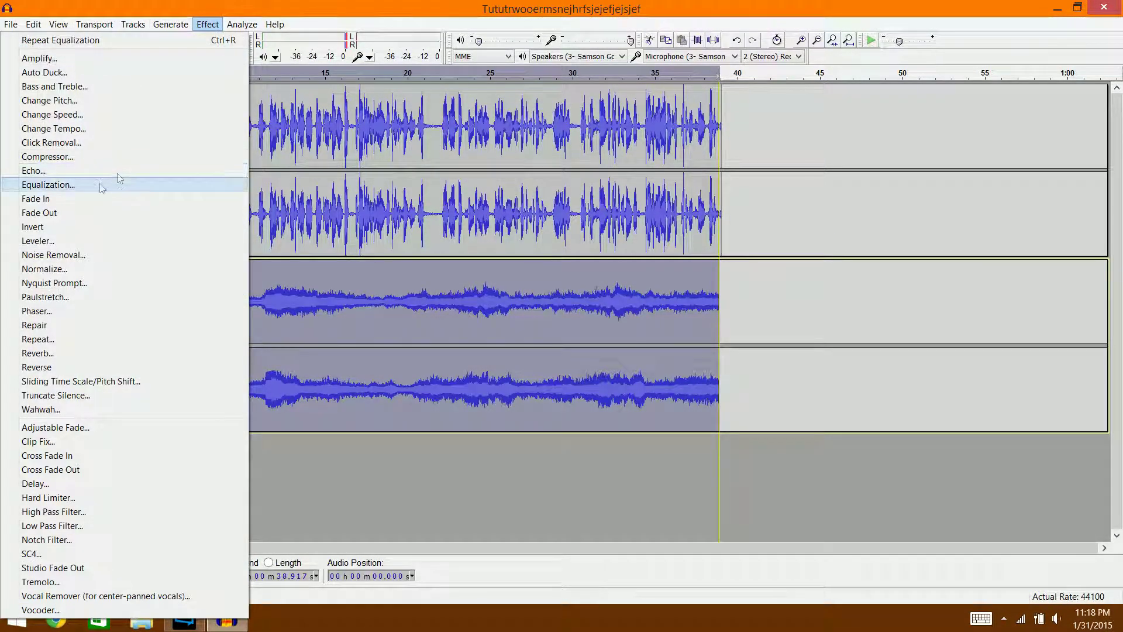
left_click(117, 156)
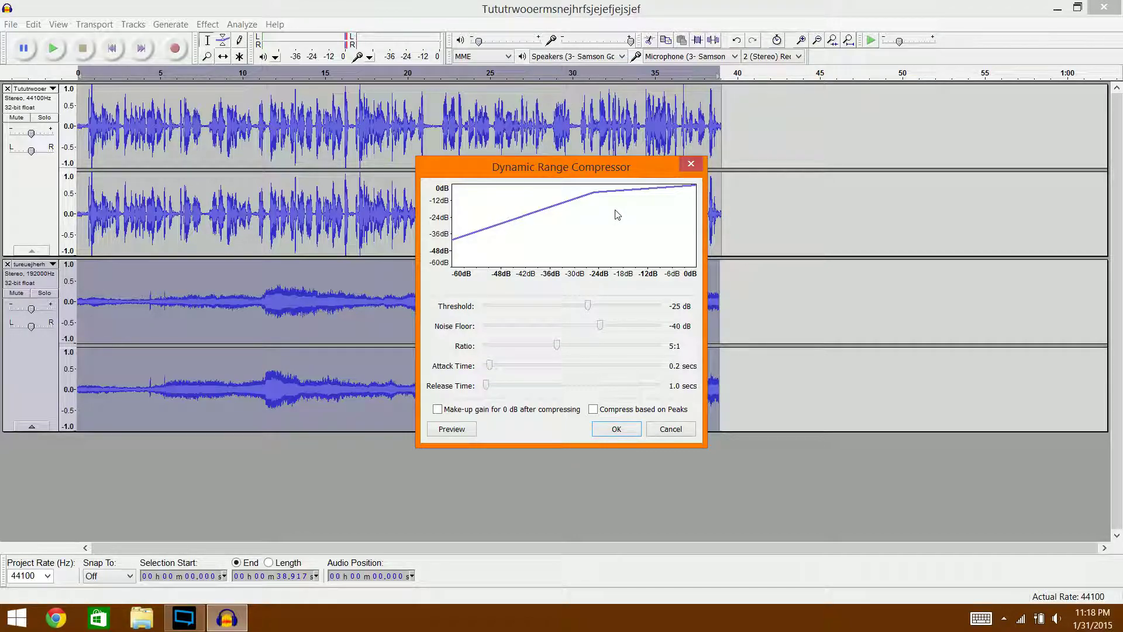
left_click(616, 429)
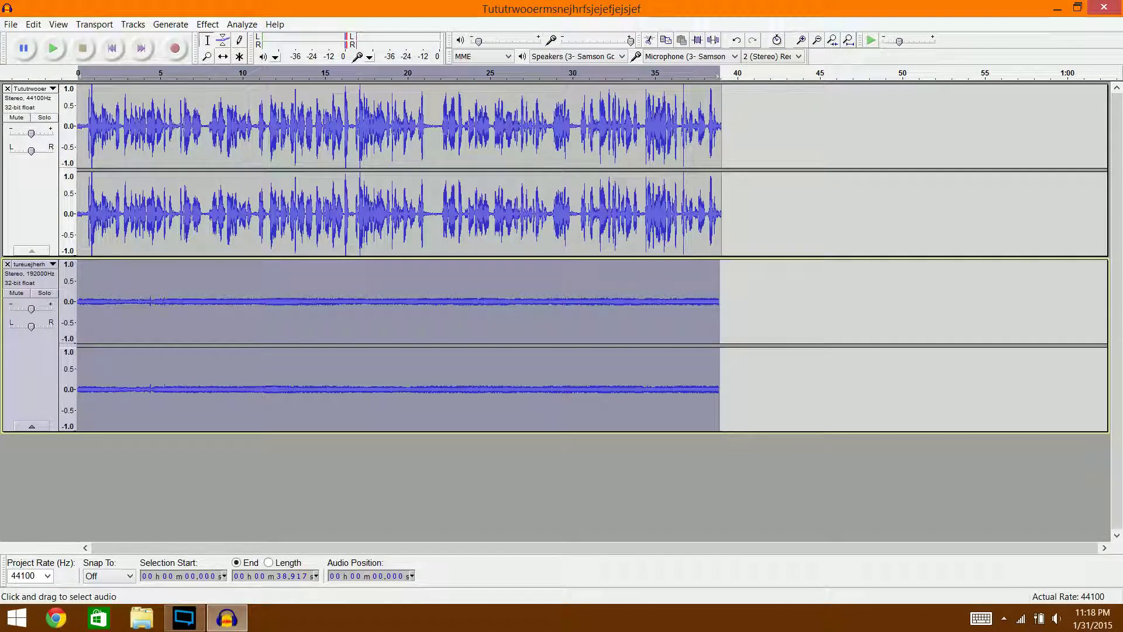
left_click(53, 48)
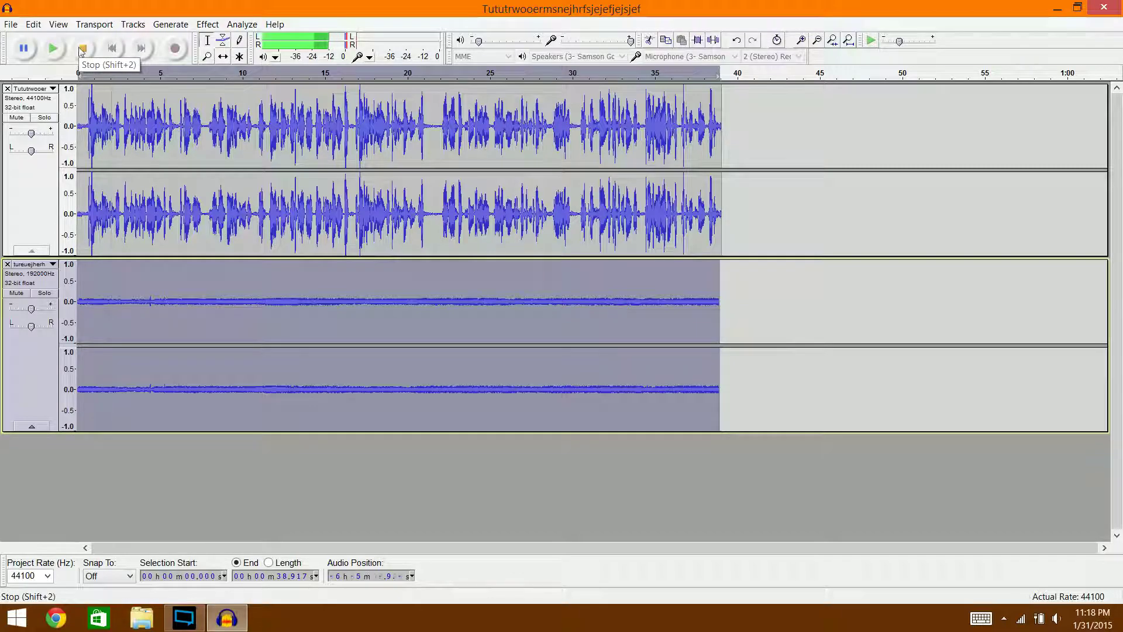
left_click(82, 50)
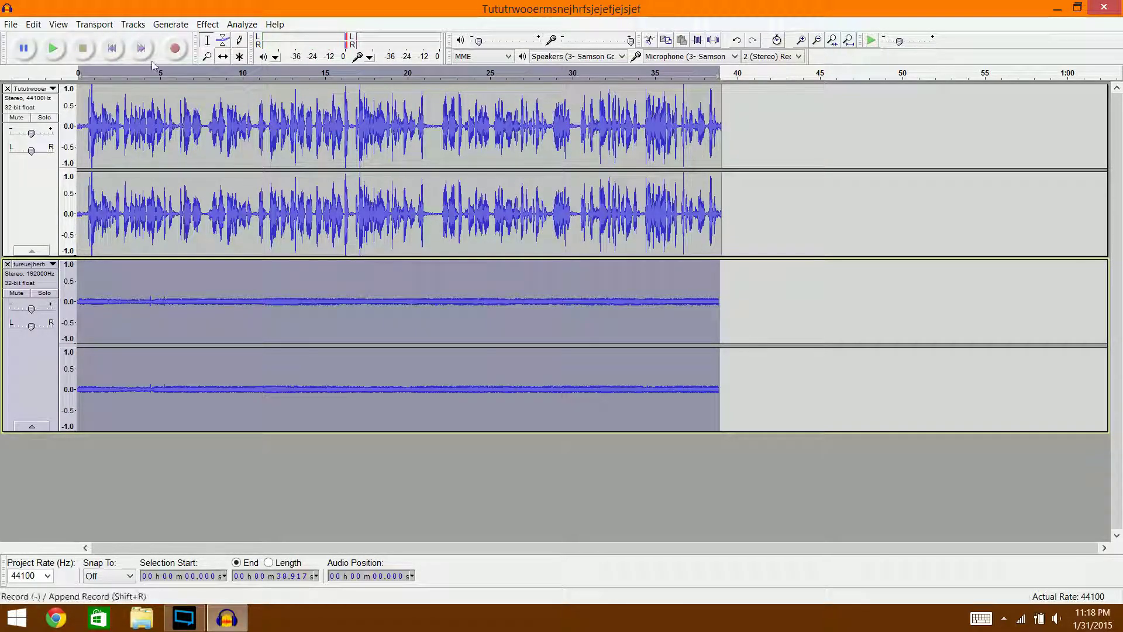
- Try lowering the whole tureuejherh track to silence with the Envelope tool, undo that change, and play both tracks briefly
left_click(221, 46)
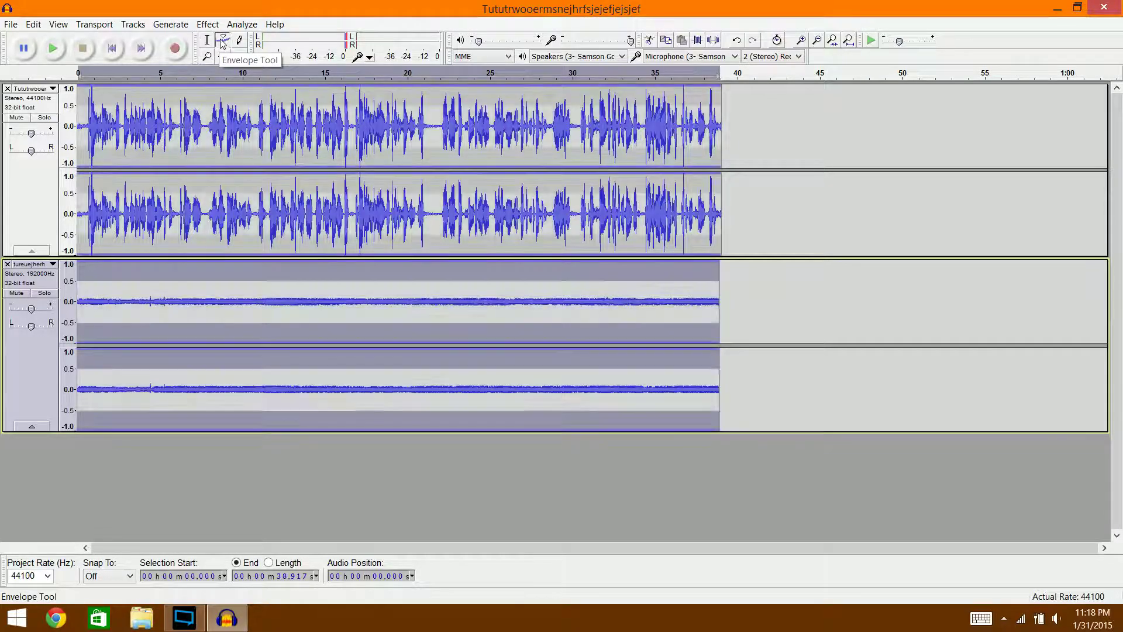
left_click_drag(372, 264, 372, 301)
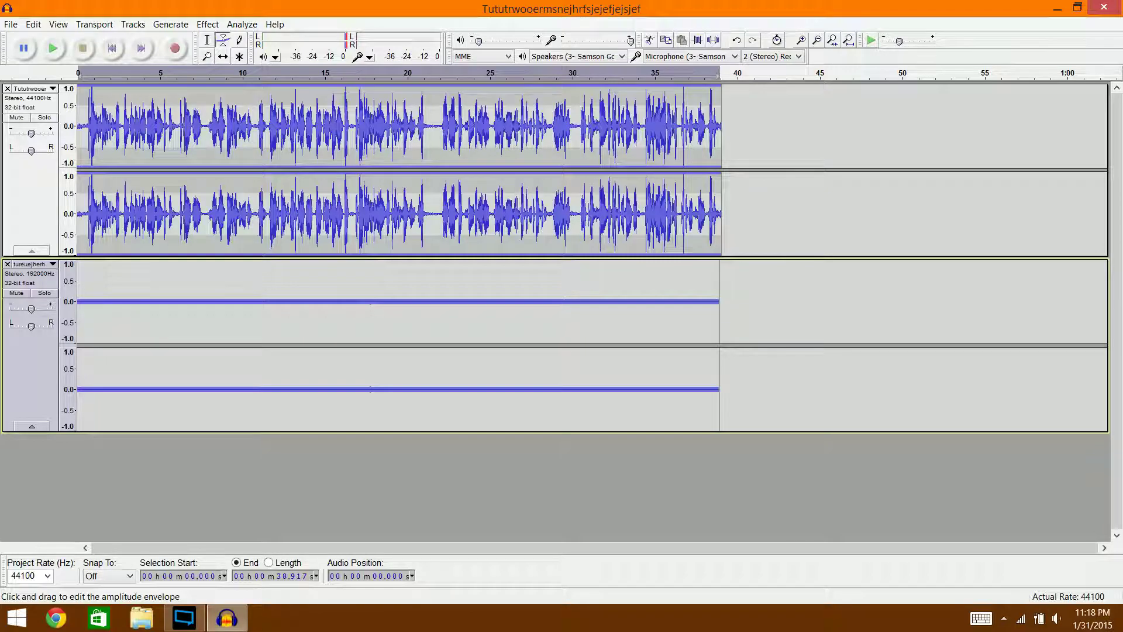
left_click(52, 48)
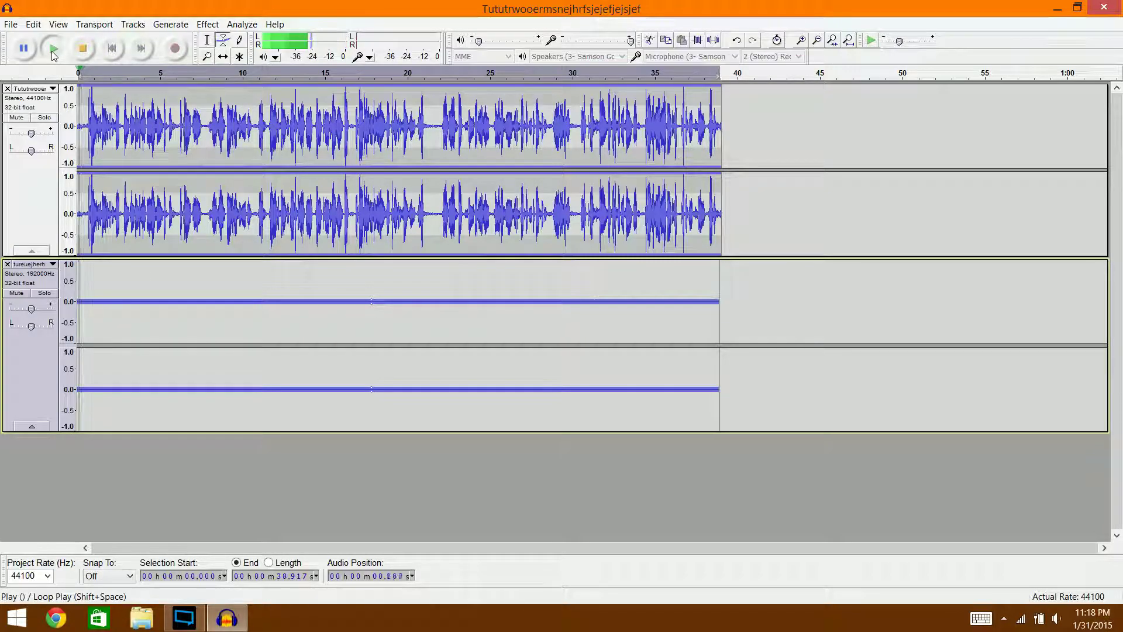
left_click(83, 51)
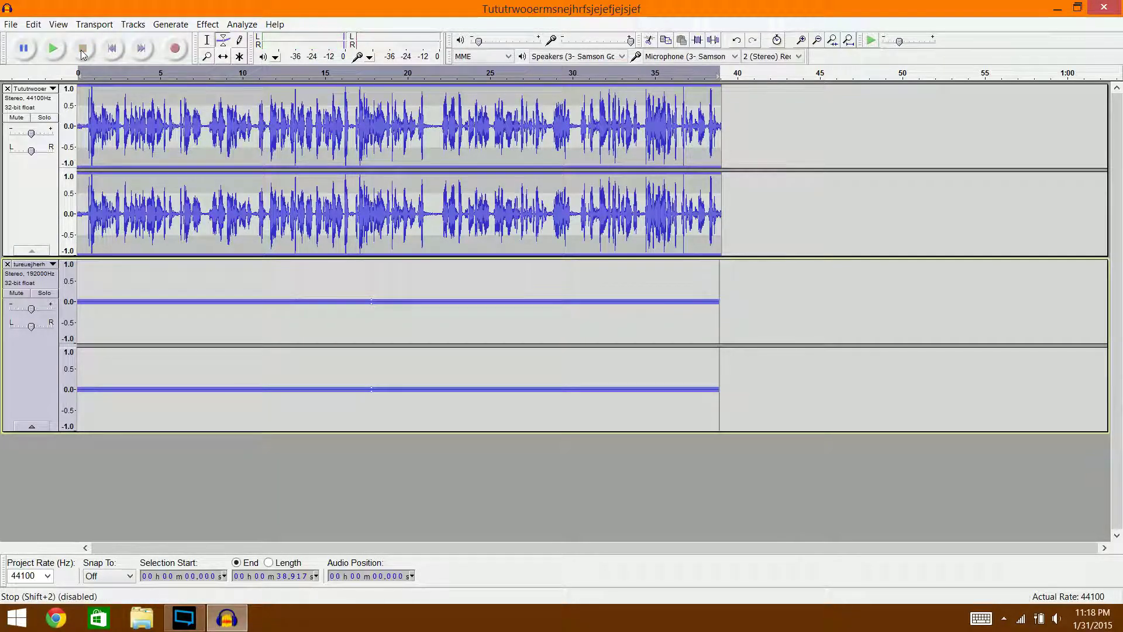
left_click(738, 43)
left_click(61, 54)
left_click(83, 47)
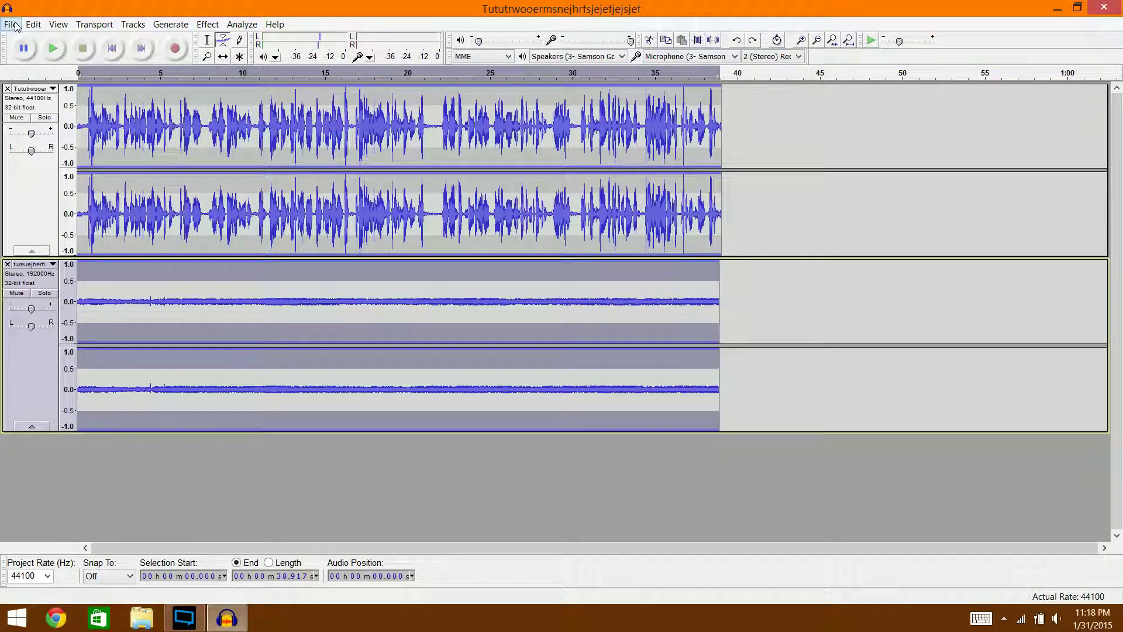
- Export the mix to the desktop as a WAV named tutorial all AUD with blank metadata, and close Audacity without saving changes
key("super+Down")
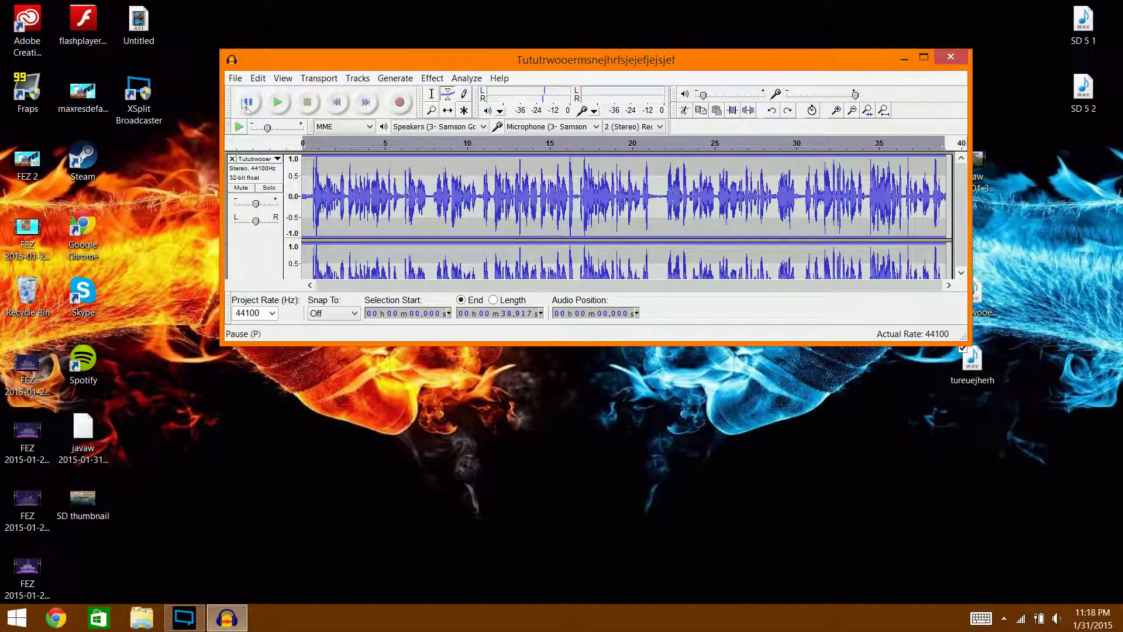
left_click(235, 78)
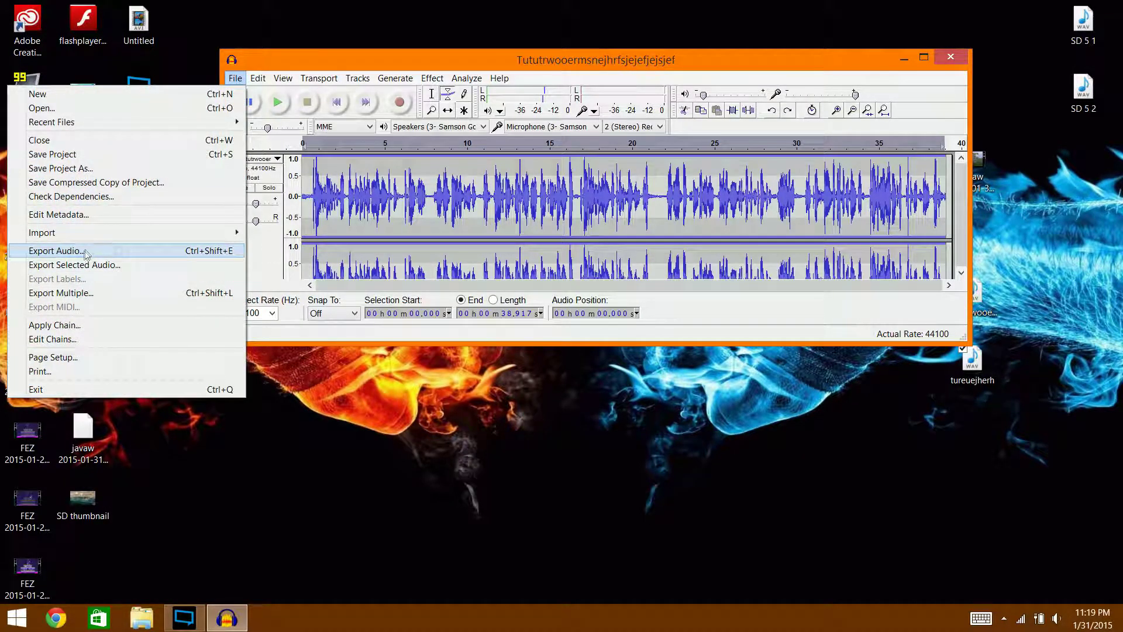
left_click(56, 250)
key("BackSpace")
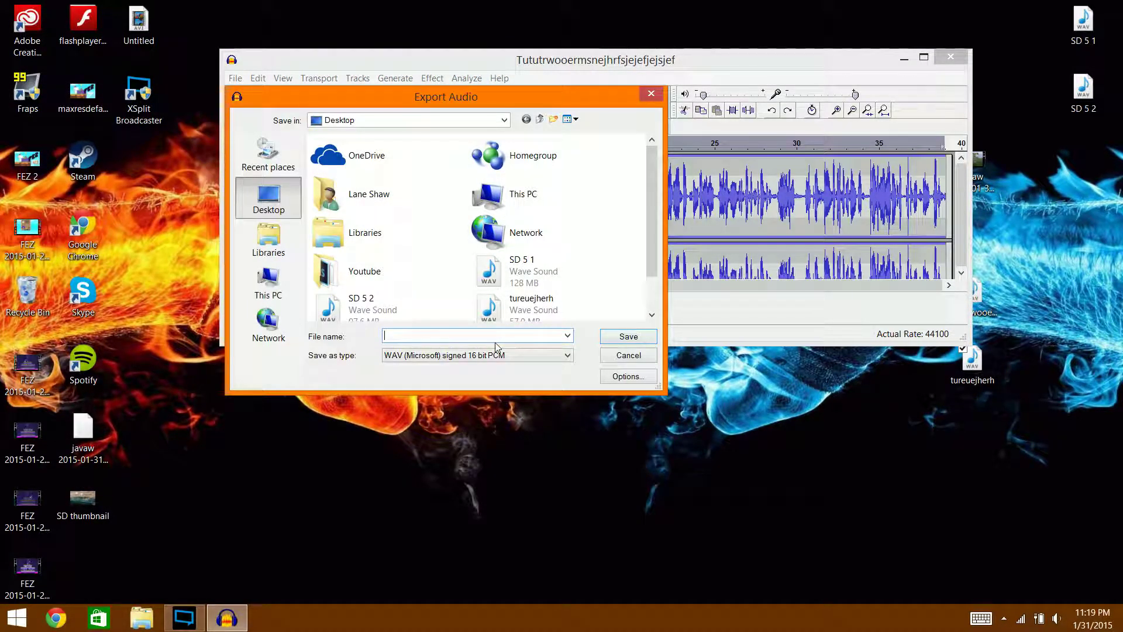
type("tutorial all AUD")
left_click(639, 339)
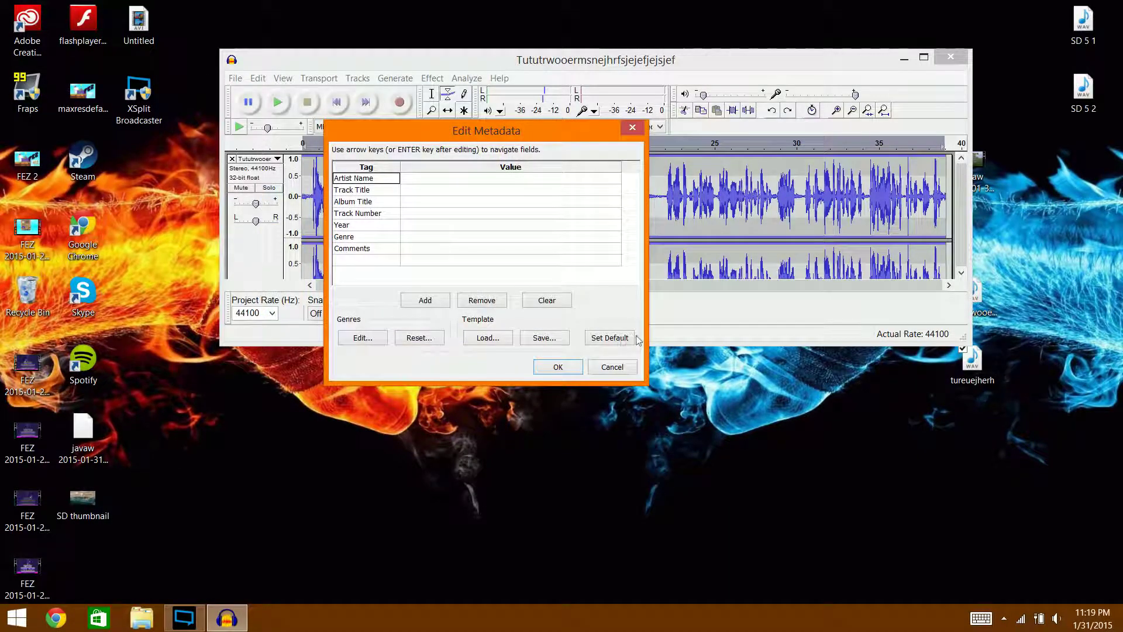
left_click(546, 372)
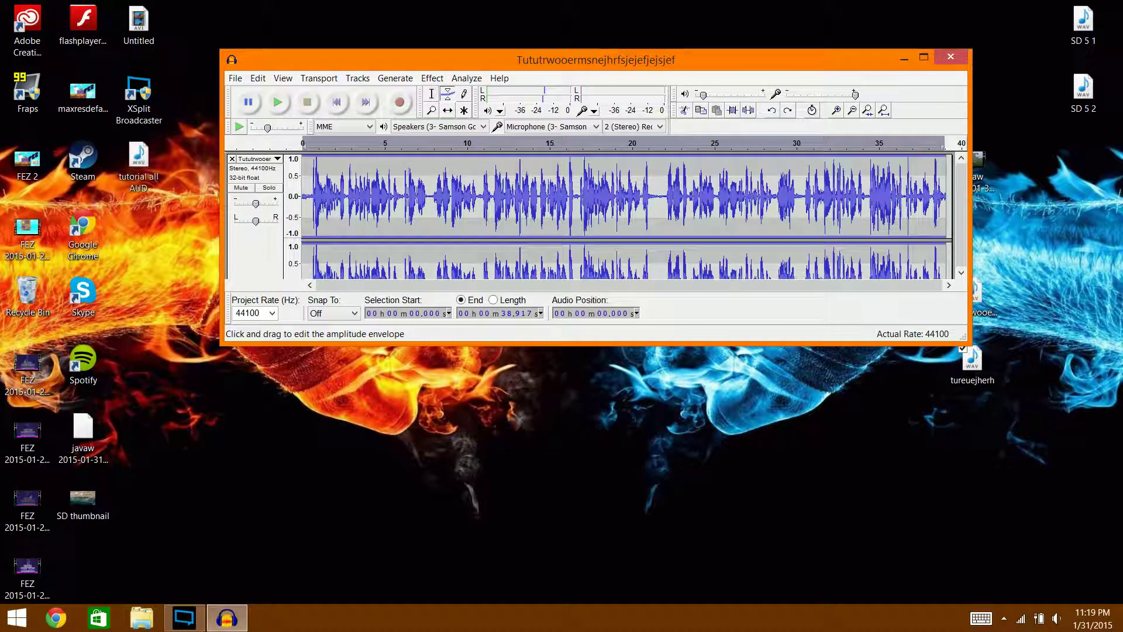
left_click(951, 57)
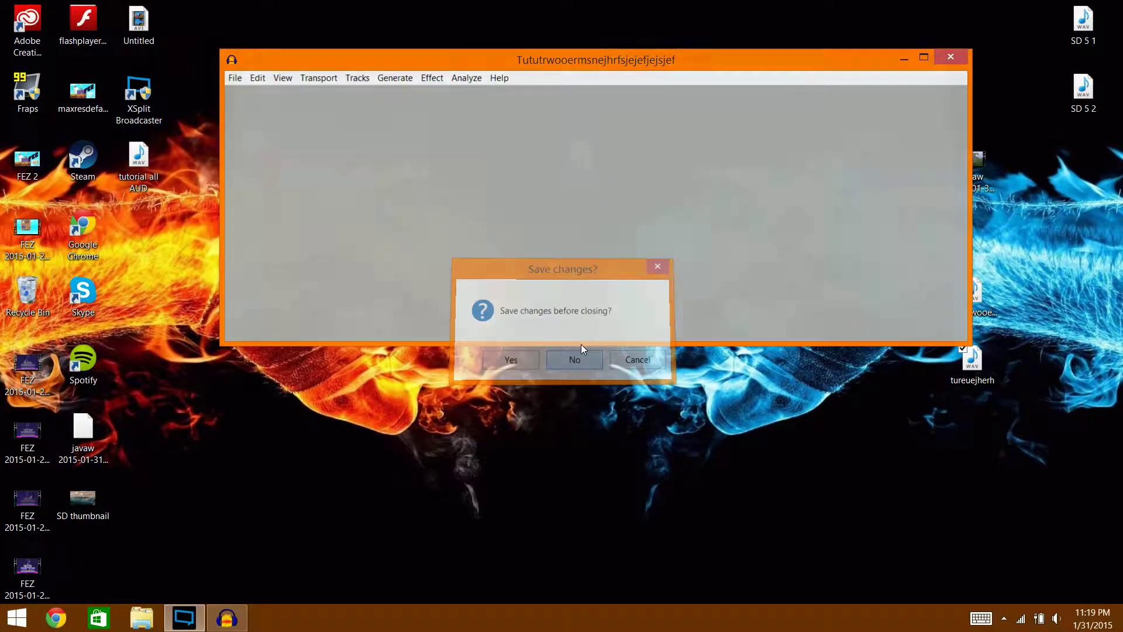
left_click(580, 354)
- Delete the voice WAV and tureuejherh from the desktop, and place tutorial all AUD directly beside the javaw video
left_click_drag(139, 157, 916, 158)
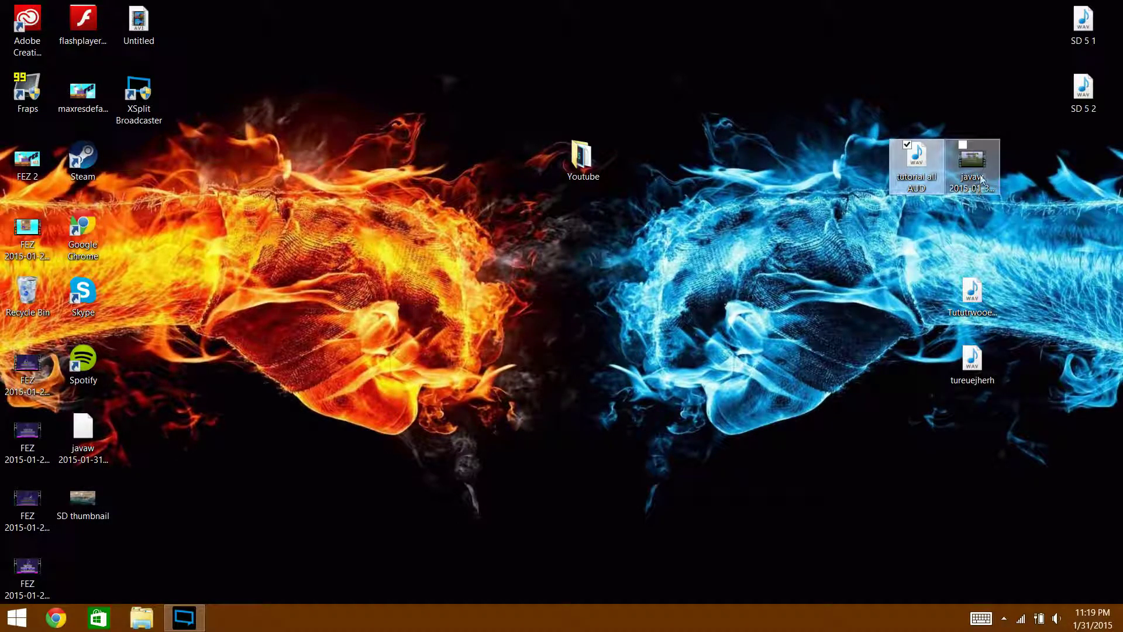
left_click_drag(971, 292, 583, 360)
left_click_drag(996, 351, 773, 351)
left_click_drag(920, 168, 696, 303)
left_click_drag(754, 368, 644, 366)
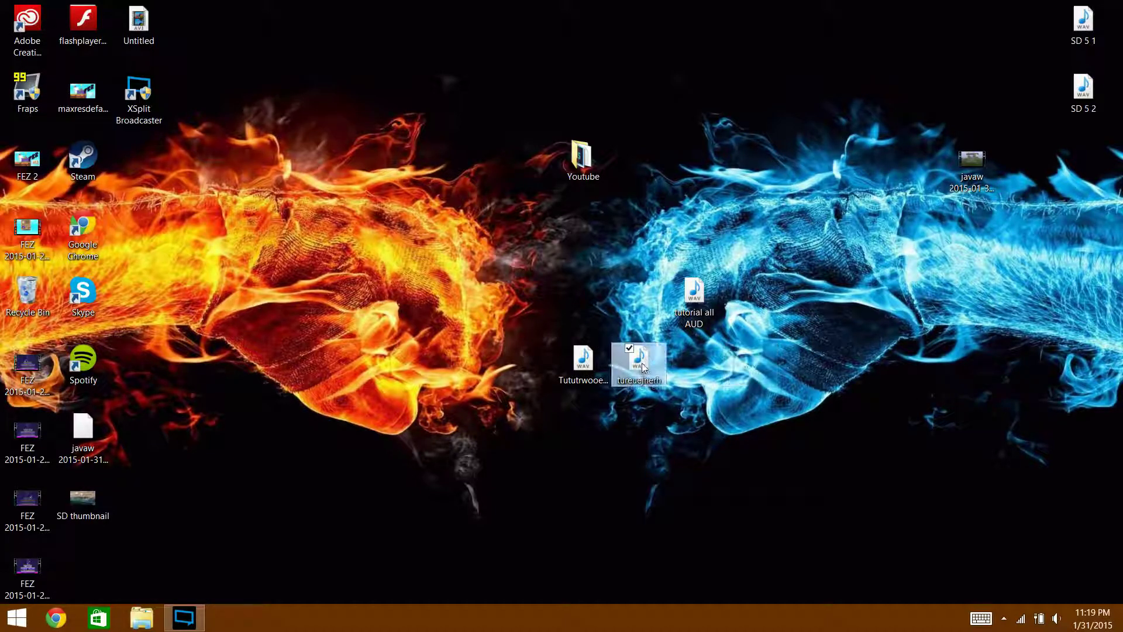
left_click(583, 360, "ctrl")
right_click(585, 367)
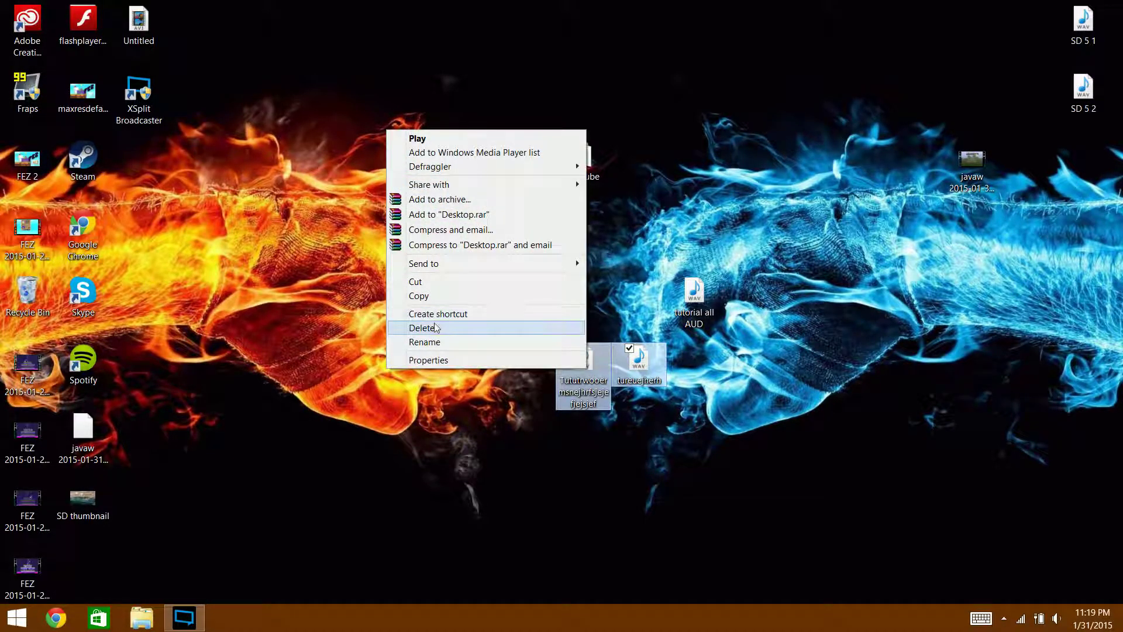
left_click(436, 327)
left_click_drag(694, 292, 916, 167)
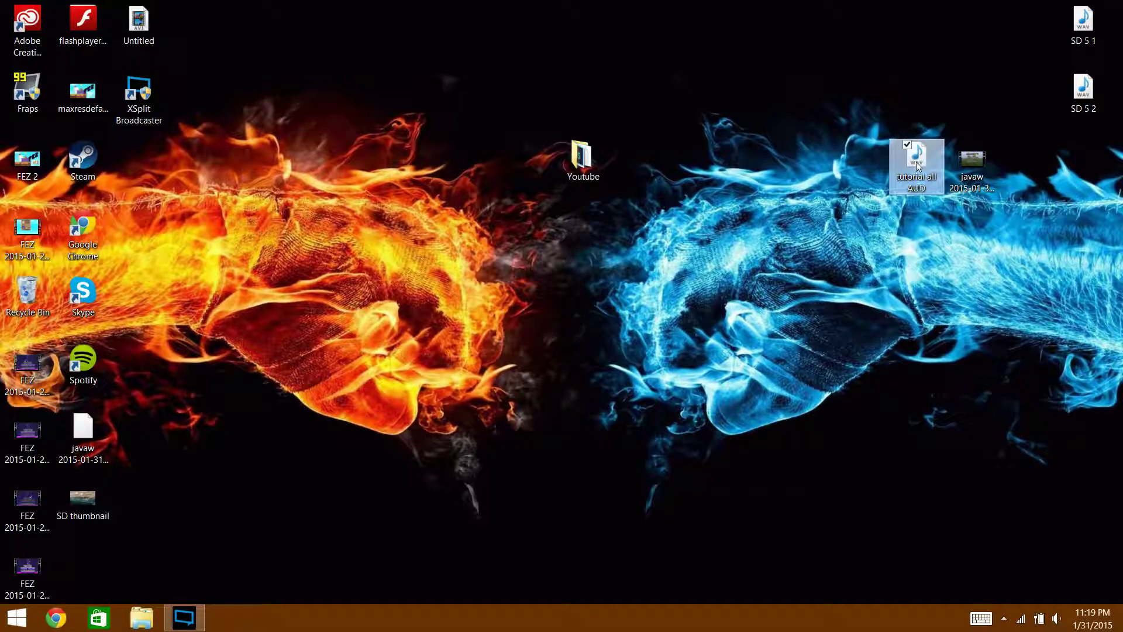
- Play the exported tutorial all AUD file and the javaw video briefly, and close the player
double_click(917, 160)
left_click(139, 201)
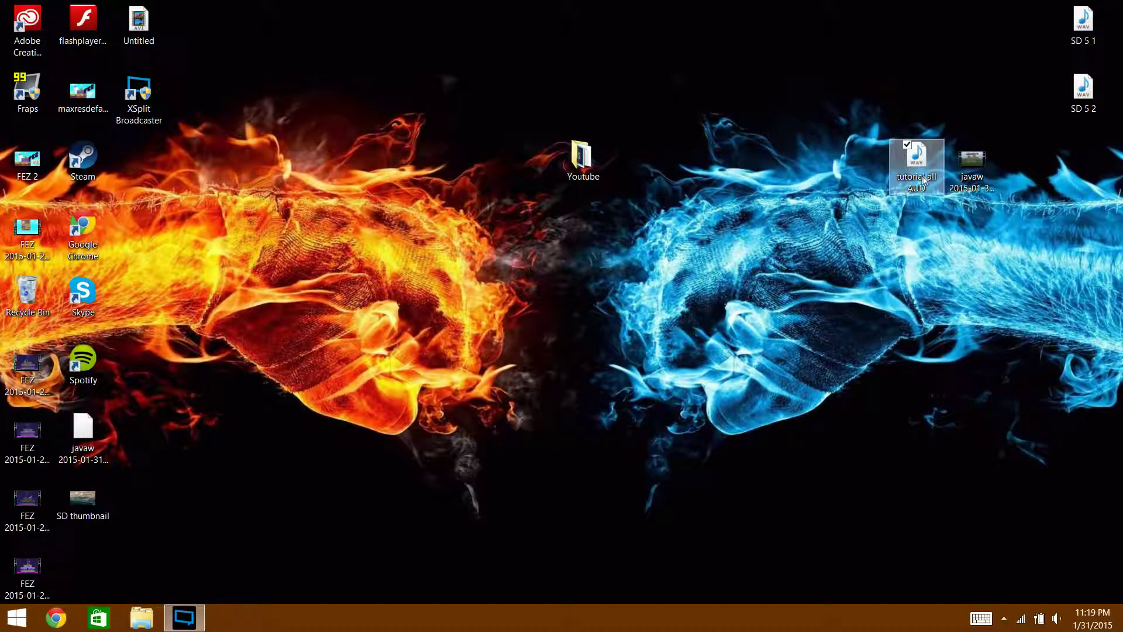
double_click(925, 179)
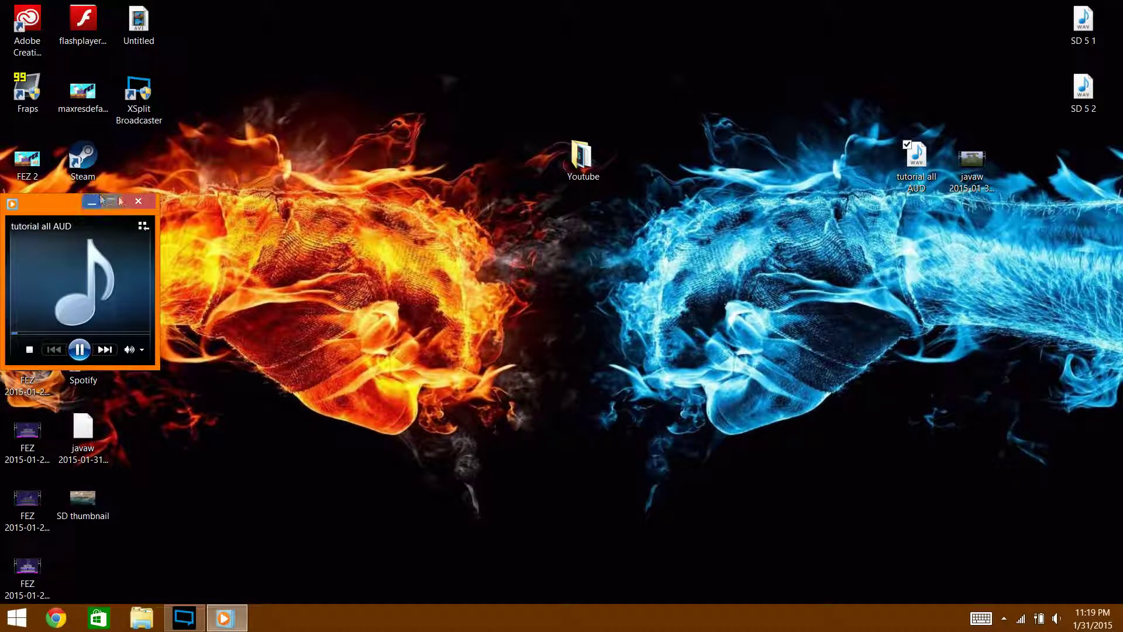
double_click(972, 161)
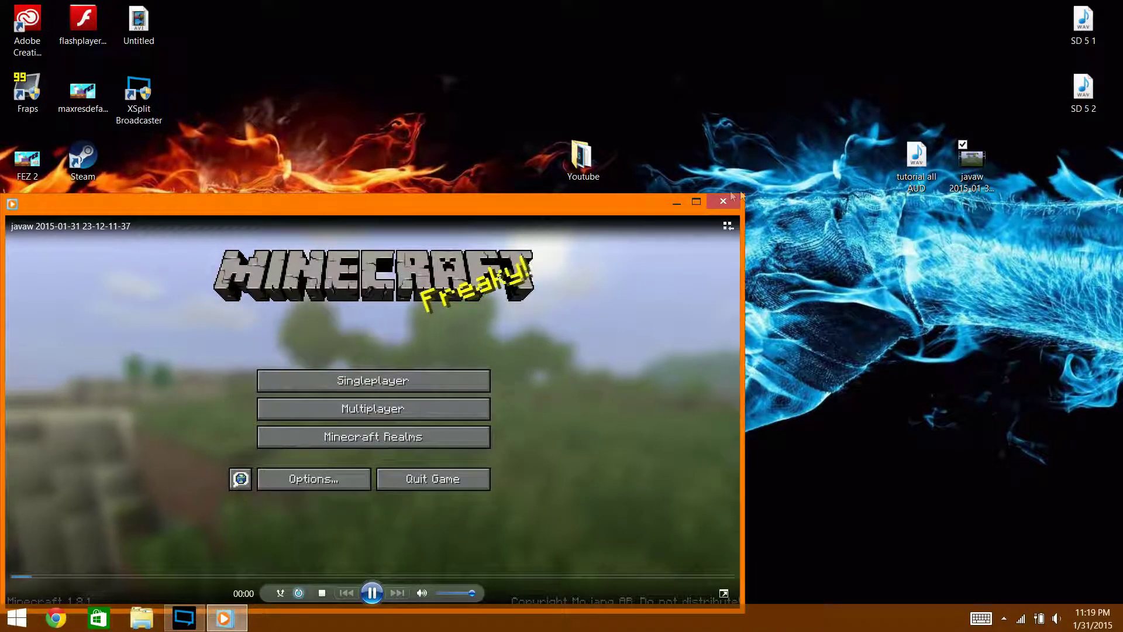
left_click(732, 199)
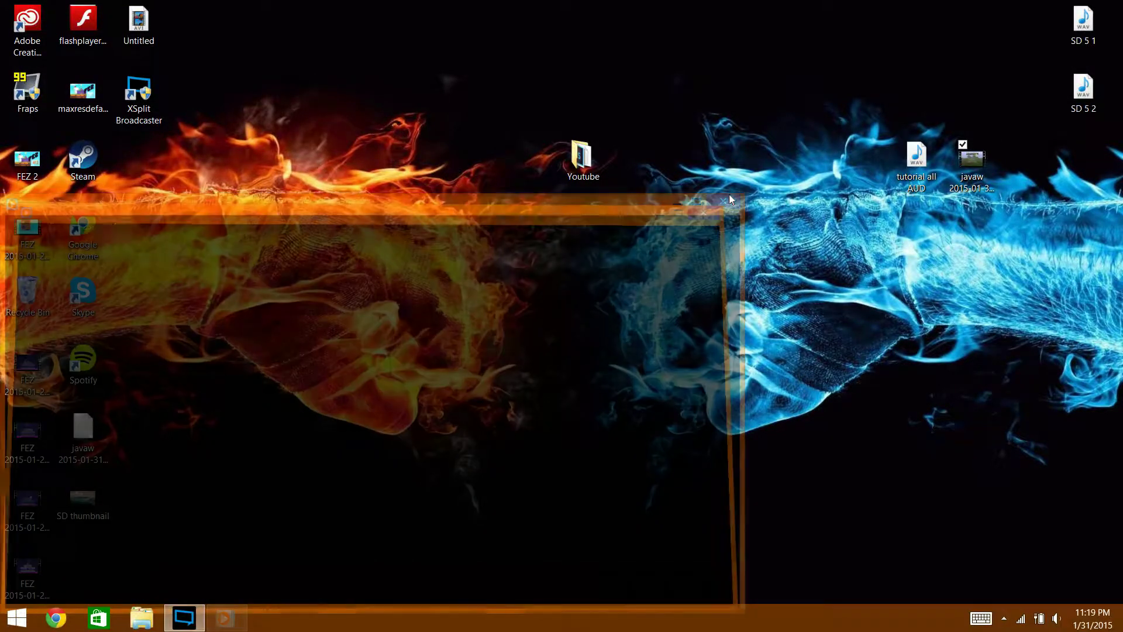
- Launch Vegas Pro 13.0 from the Youtube folder and move its window clear of the javaw video and tutorial all AUD
double_click(584, 160)
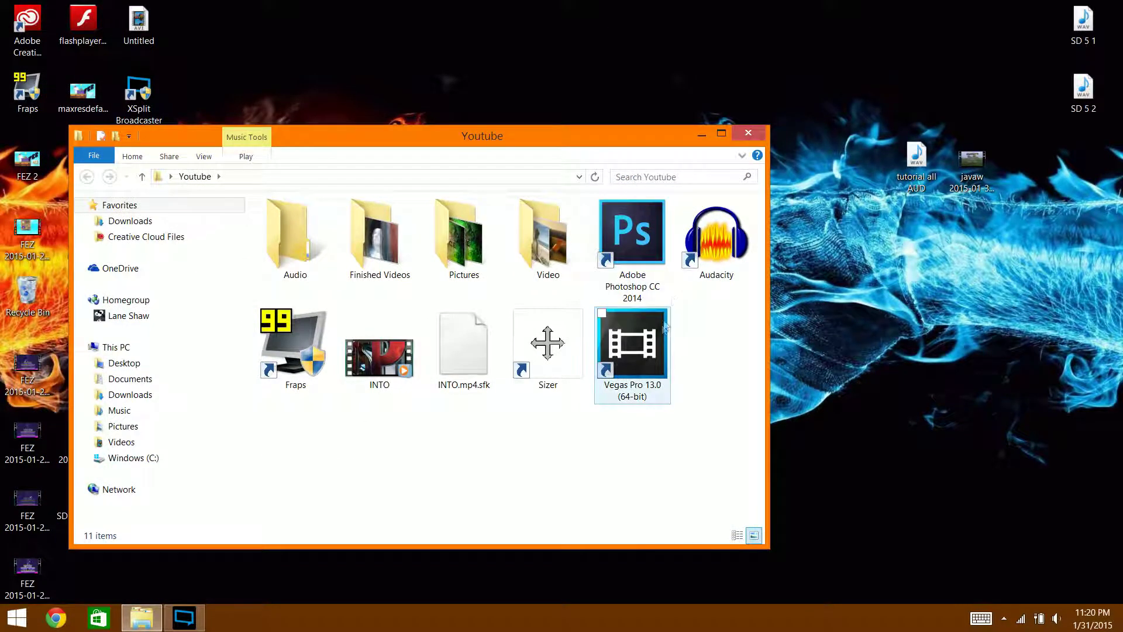
double_click(666, 328)
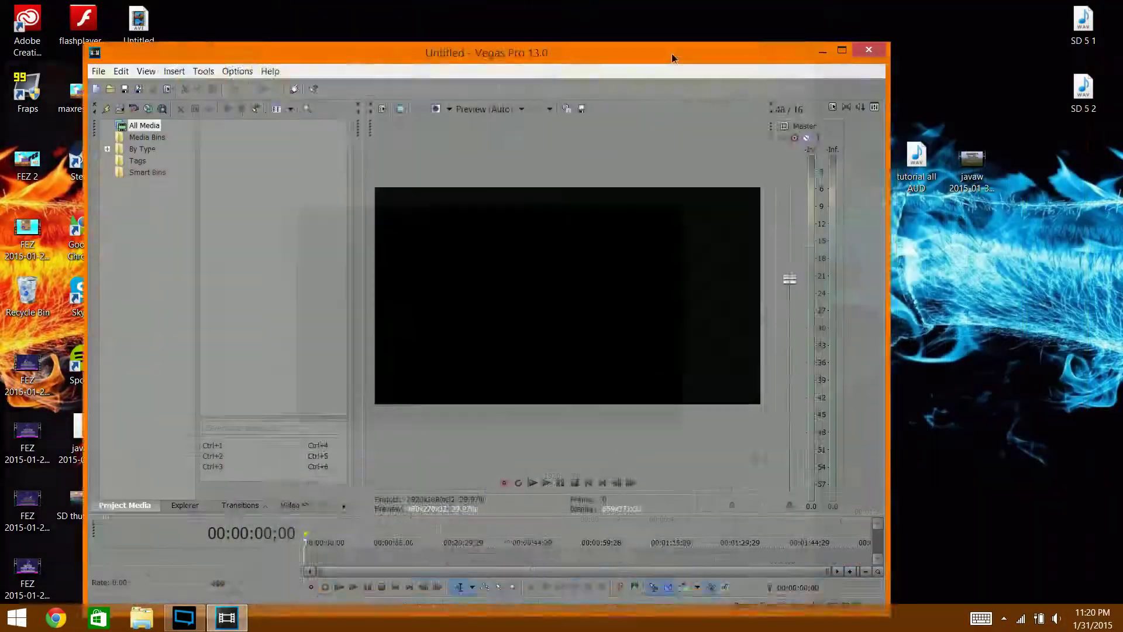
left_click_drag(672, 54, 590, 16)
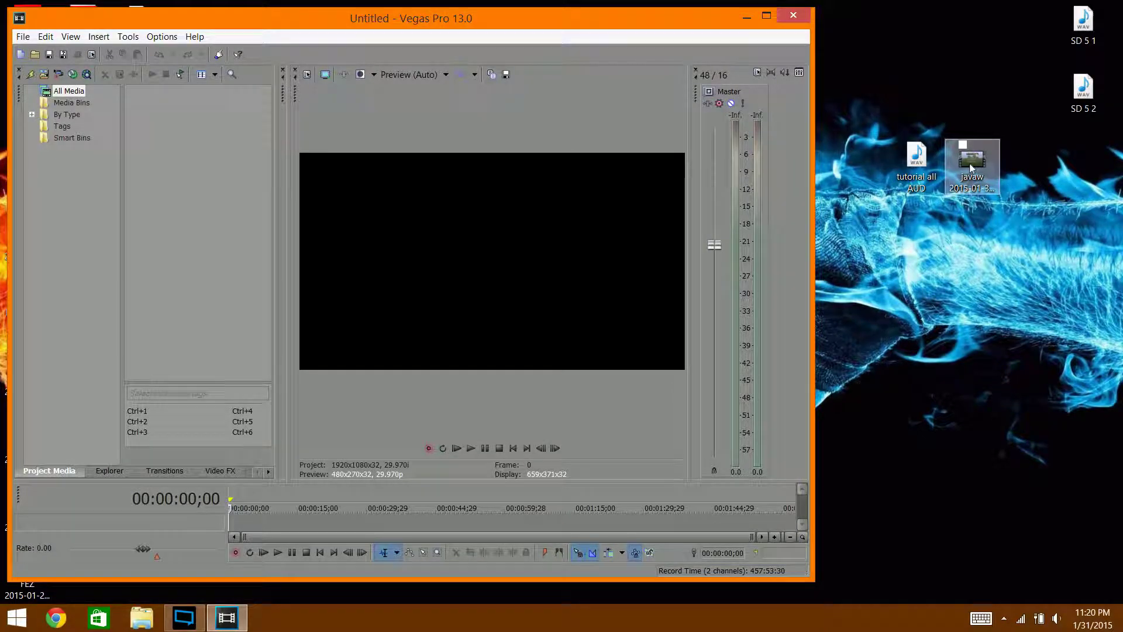
- Add the javaw video from the desktop to the start of the timeline, maximize the window, and place the cursor at 00:00:13:29
left_click(972, 169)
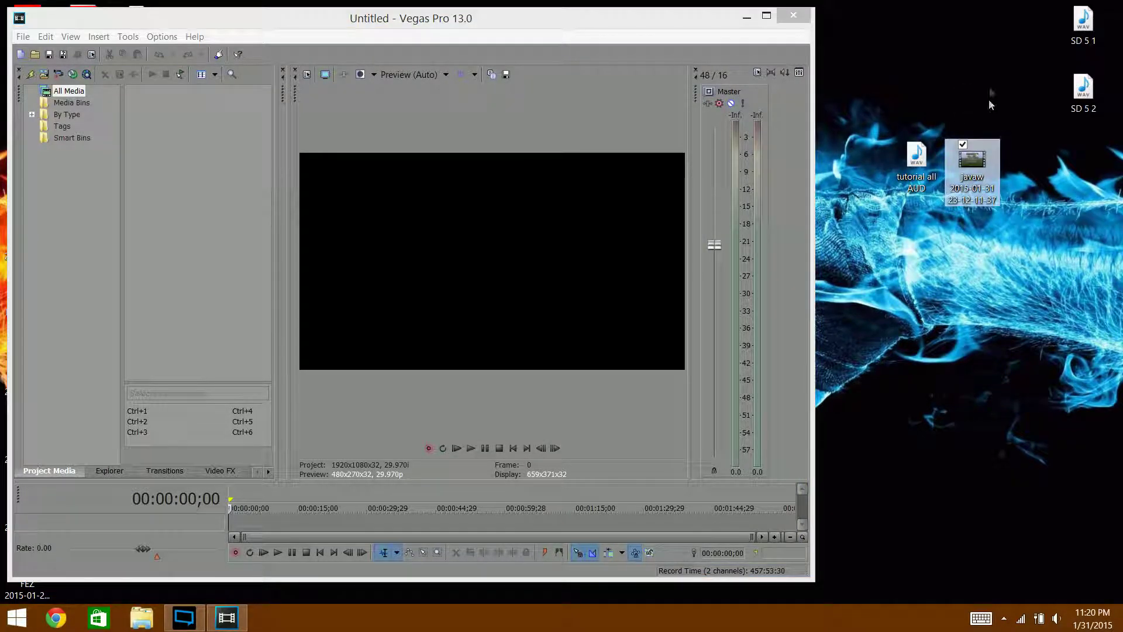
left_click_drag(971, 167, 232, 530)
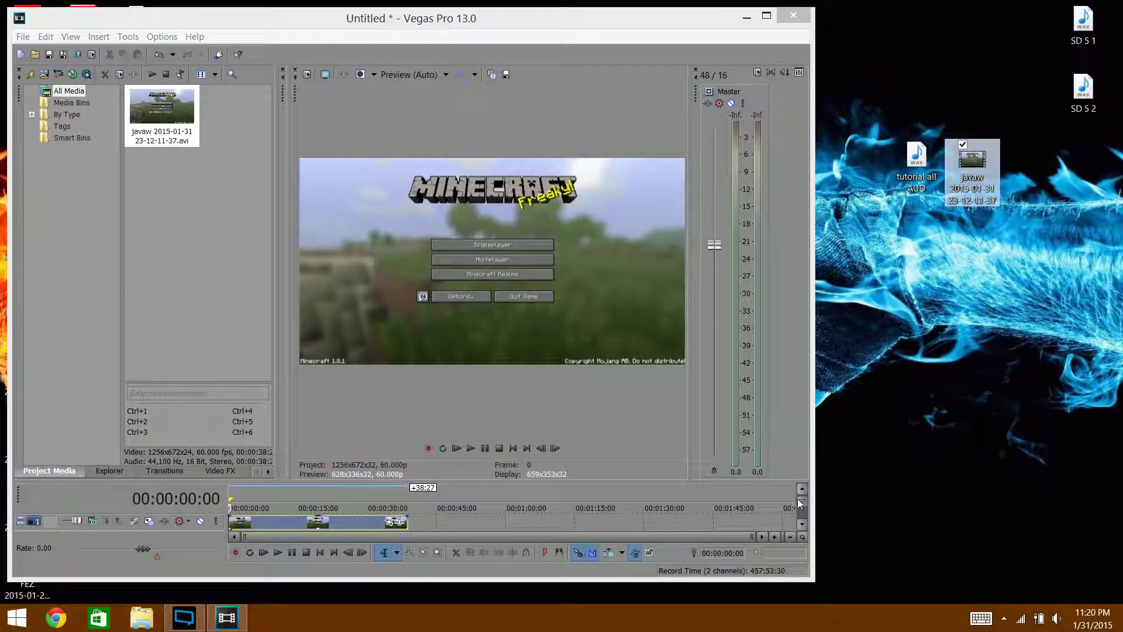
left_click(765, 18)
left_click(319, 532)
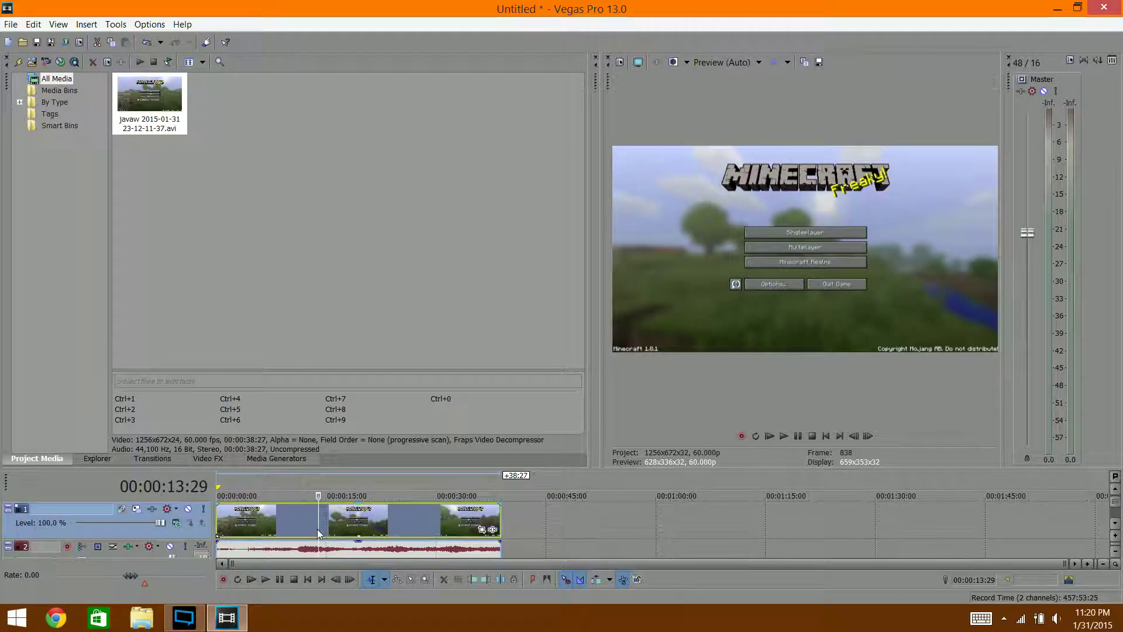
- Delete the javaw clip's original audio event from the timeline, keeping its video event
left_click(408, 529)
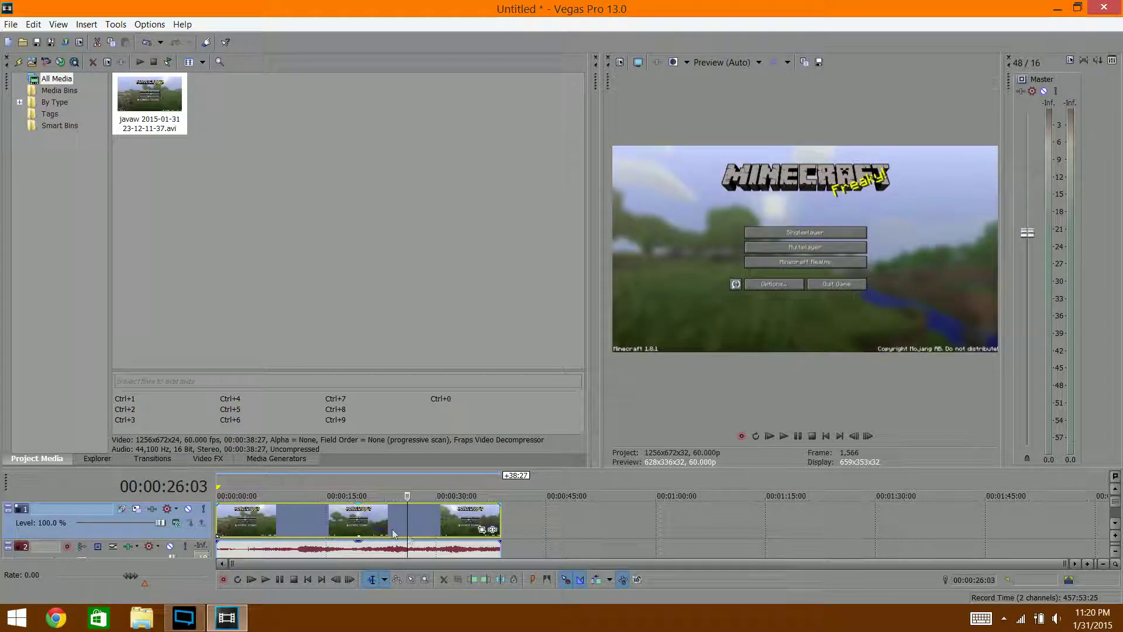
left_click(309, 537)
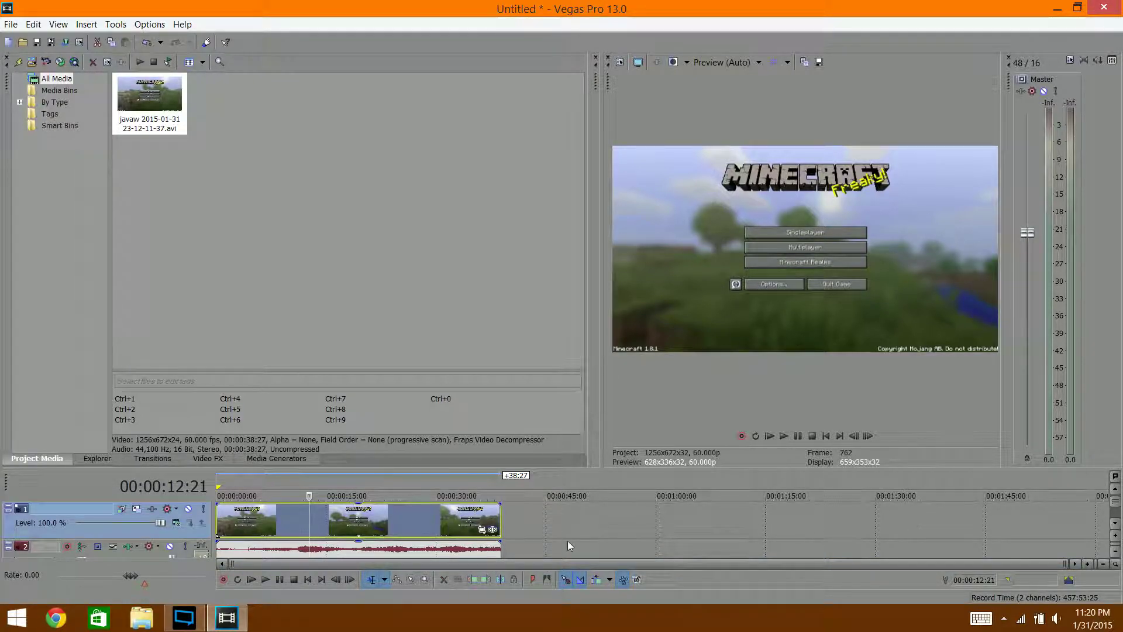
right_click(451, 554)
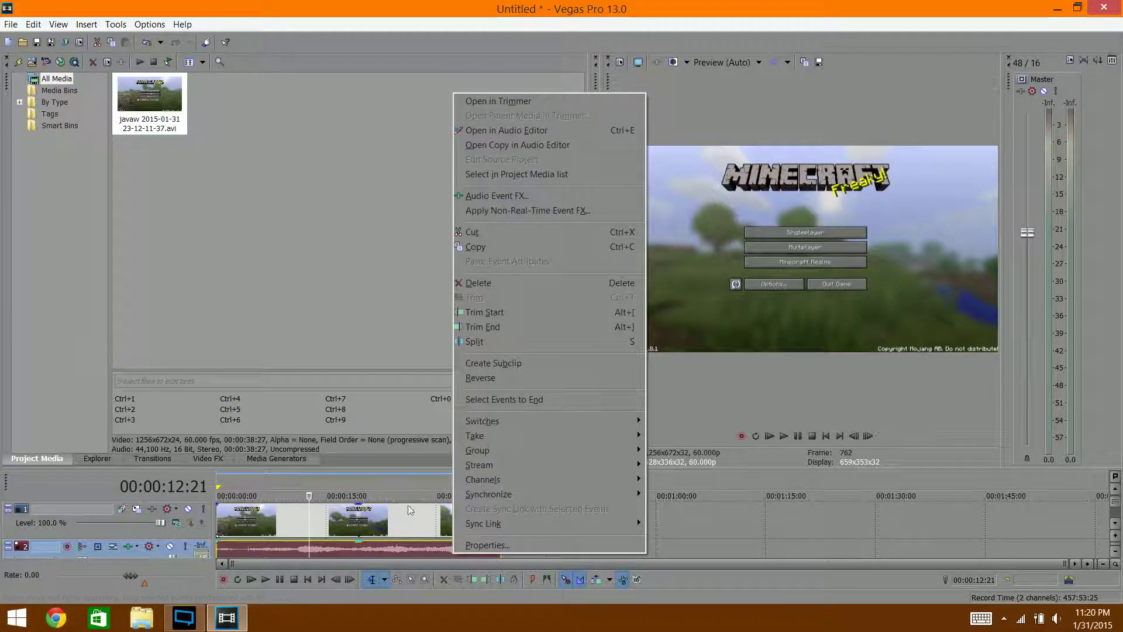
left_click(541, 284)
- Play the javaw video briefly from the start of the timeline and return the cursor to the start
left_click(293, 579)
left_click(264, 579)
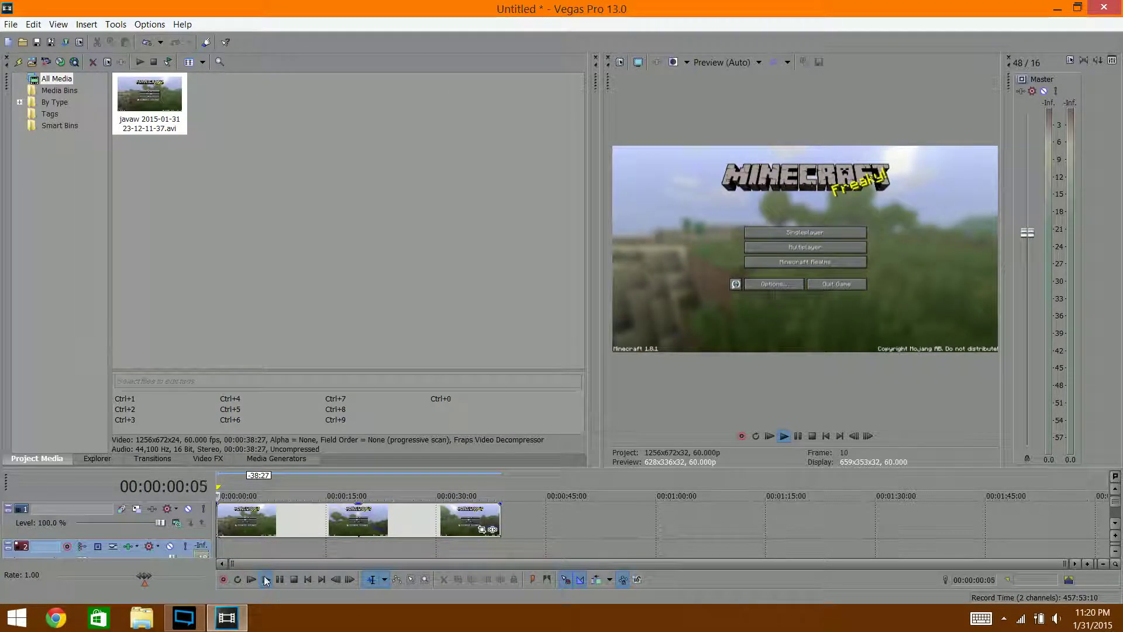
left_click(279, 584)
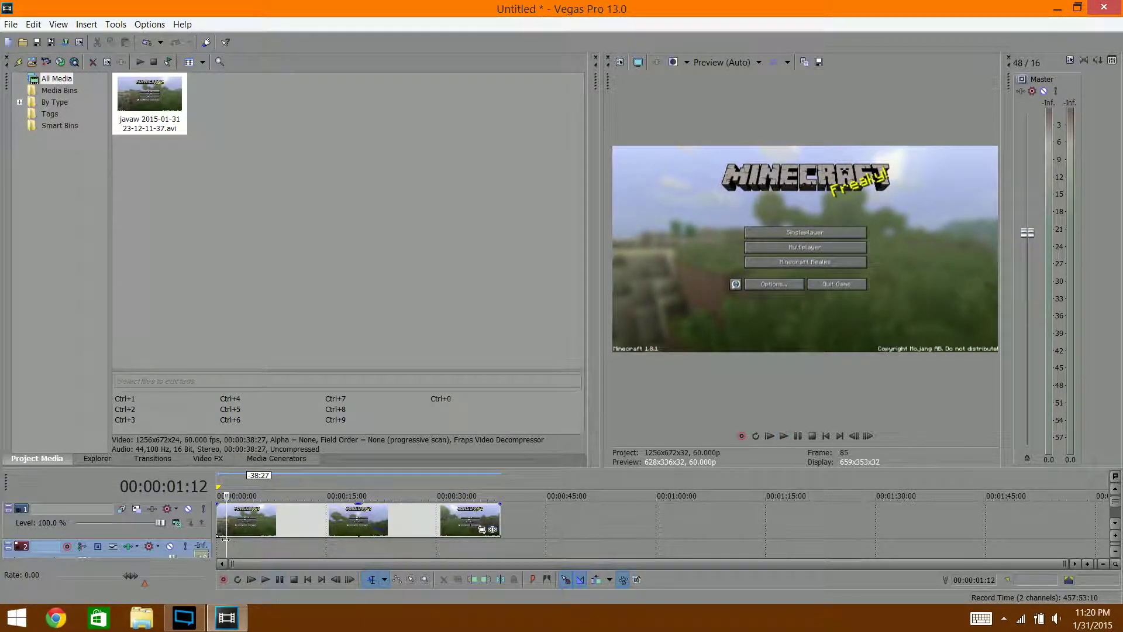
key("space")
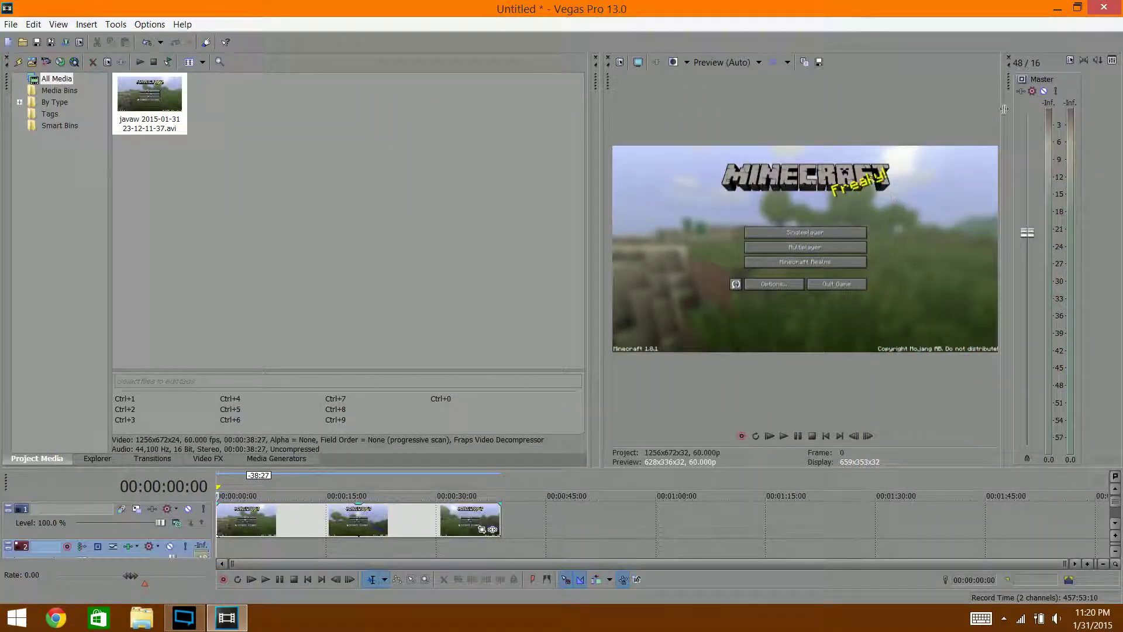
- Add tutorial all AUD from the desktop to the start of the audio track and maximize the window again
double_click(890, 7)
left_click_drag(918, 166, 280, 528)
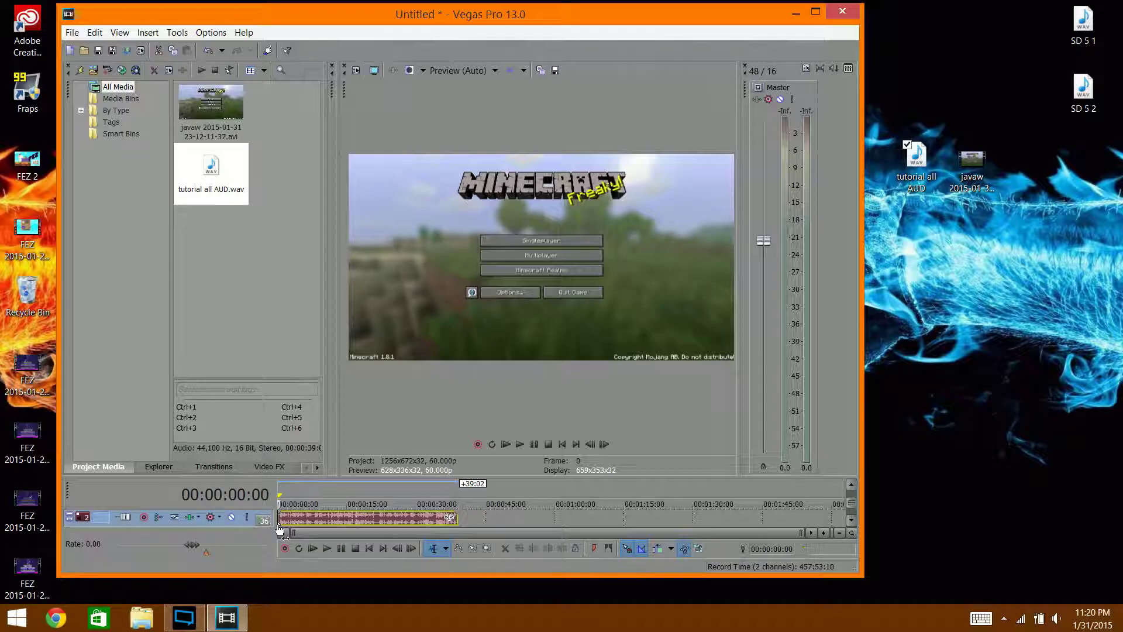
left_click(815, 11)
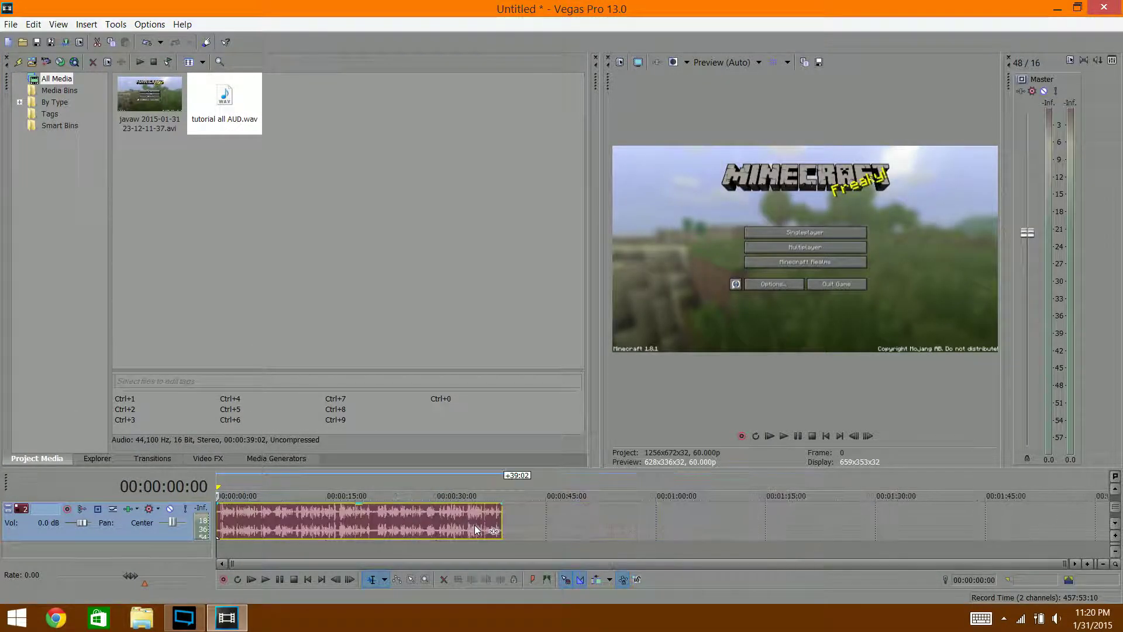
- Trim the end of the tutorial all AUD event so it lines up with the end of the javaw video
scroll(684, 525, "up", 8)
scroll(684, 524, "down", 8)
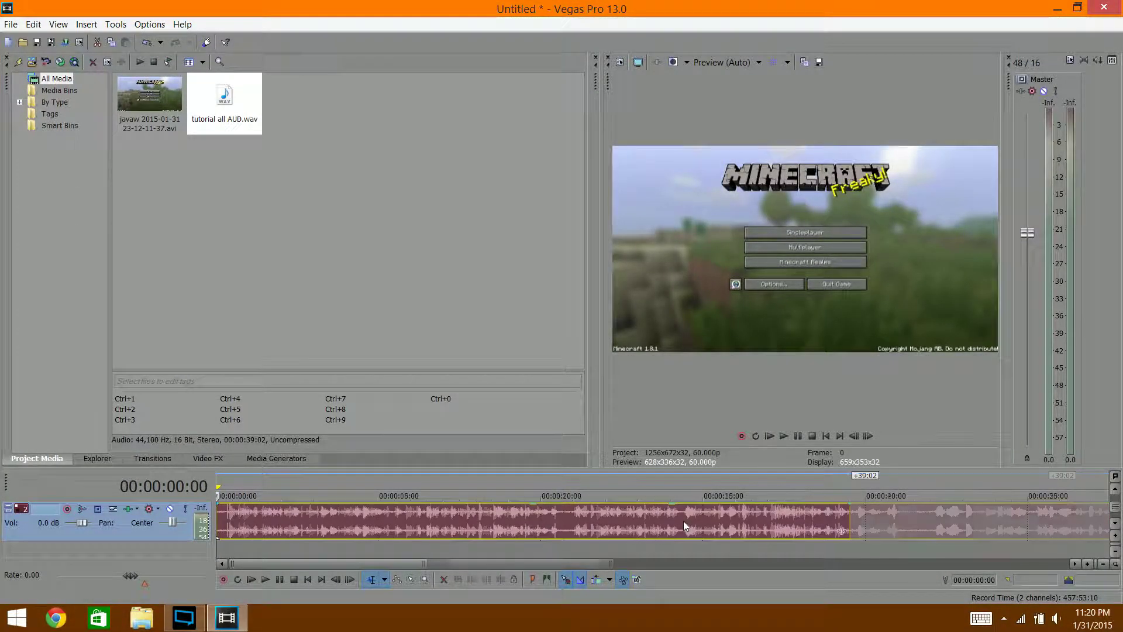
left_click_drag(464, 564, 383, 567)
scroll(373, 563, "up", 4)
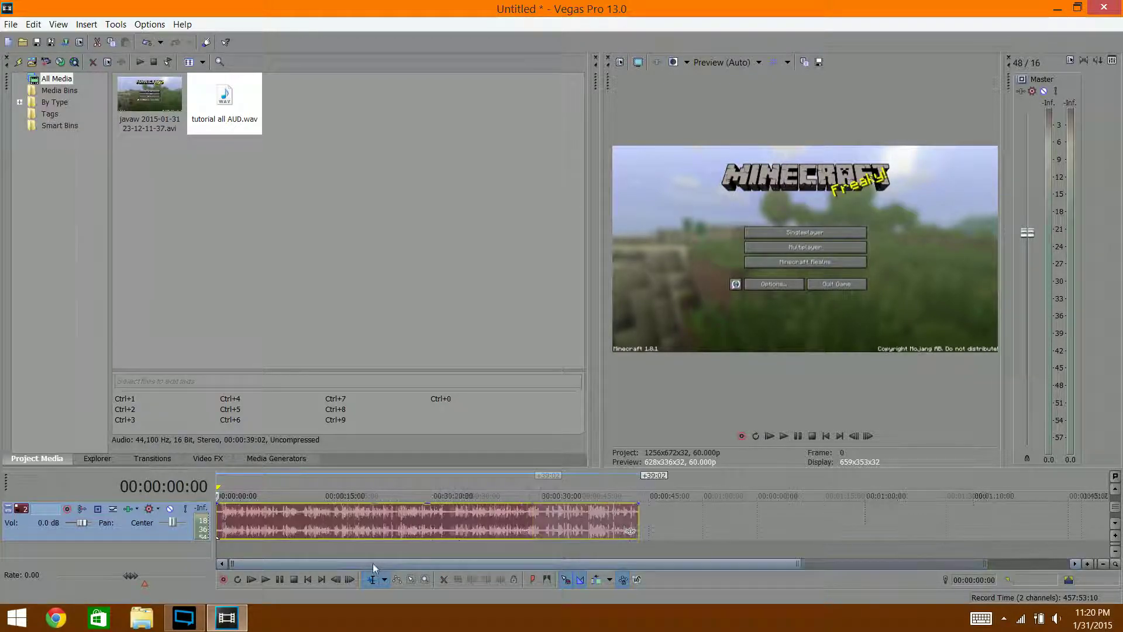
scroll(841, 531, "up", 2)
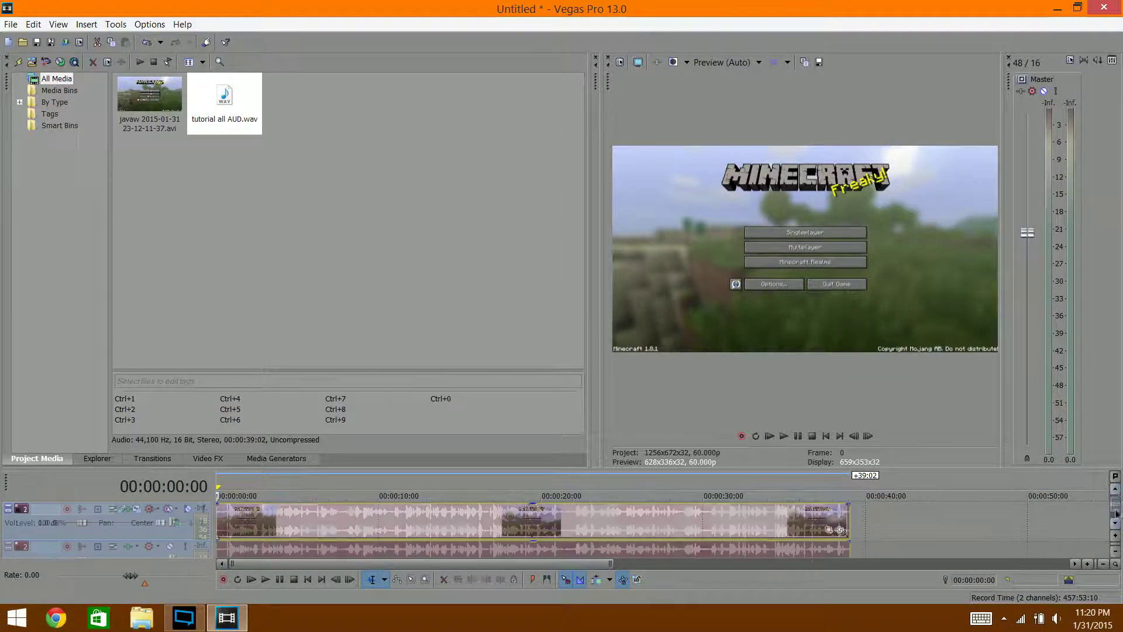
scroll(866, 531, "down", 2)
scroll(887, 531, "up", 2)
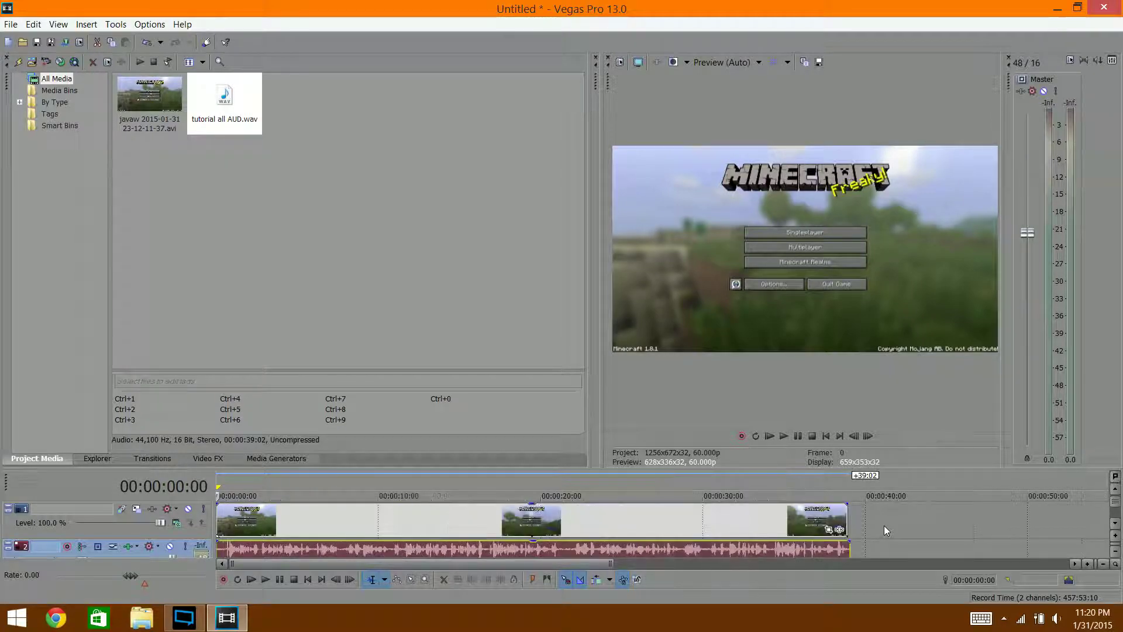
mouse_move(850, 544)
left_mouse_down()
mouse_move(1038, 544)
mouse_move(608, 549)
mouse_move(937, 551)
mouse_move(847, 549)
left_mouse_up()
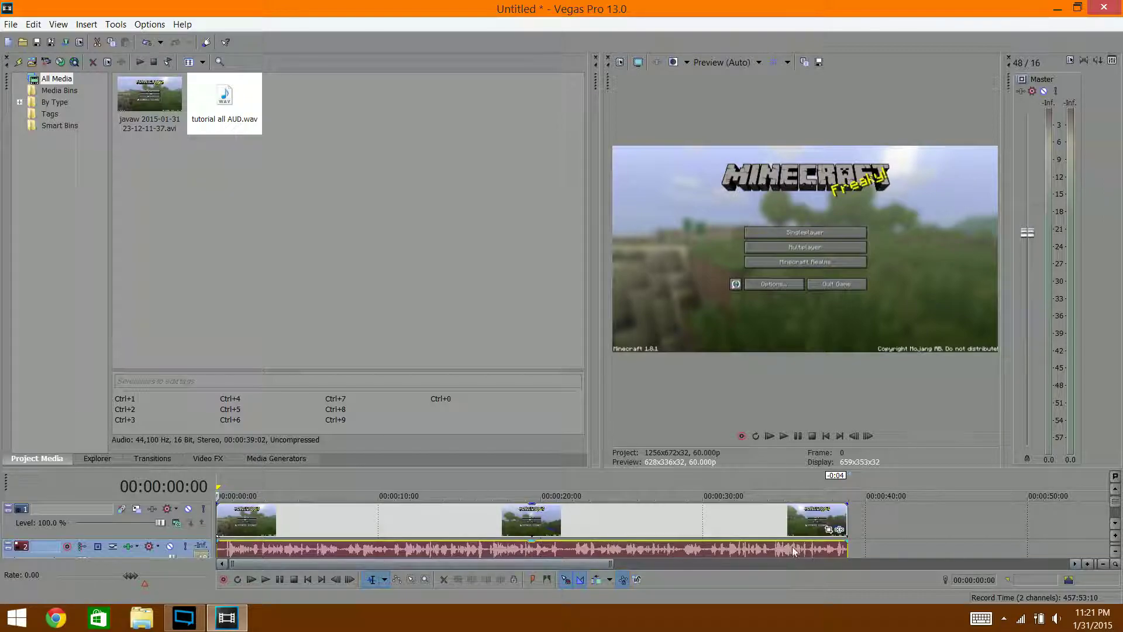
- Play the combined video and audio from the start of the timeline, pause, and return the cursor to the start
left_click(623, 544)
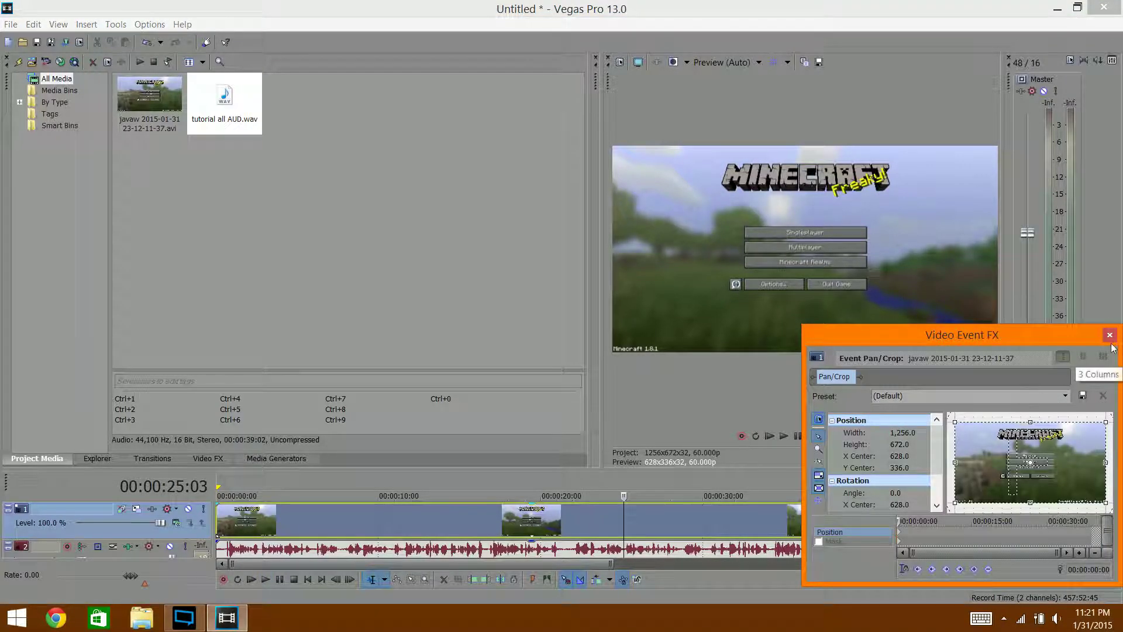
left_click(1110, 335)
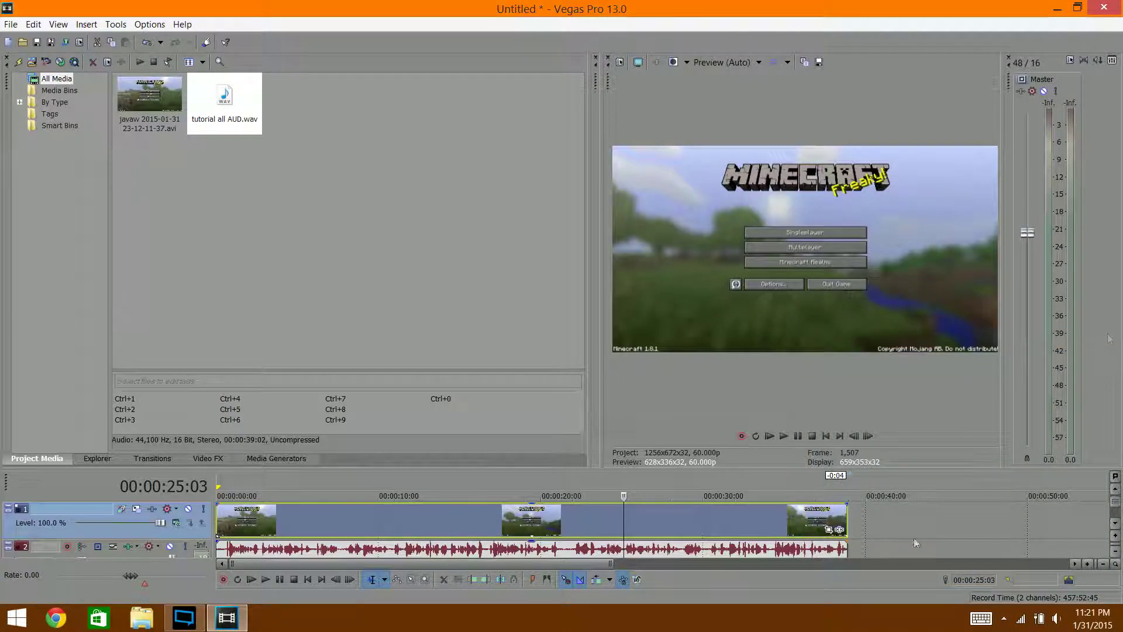
left_click(796, 534)
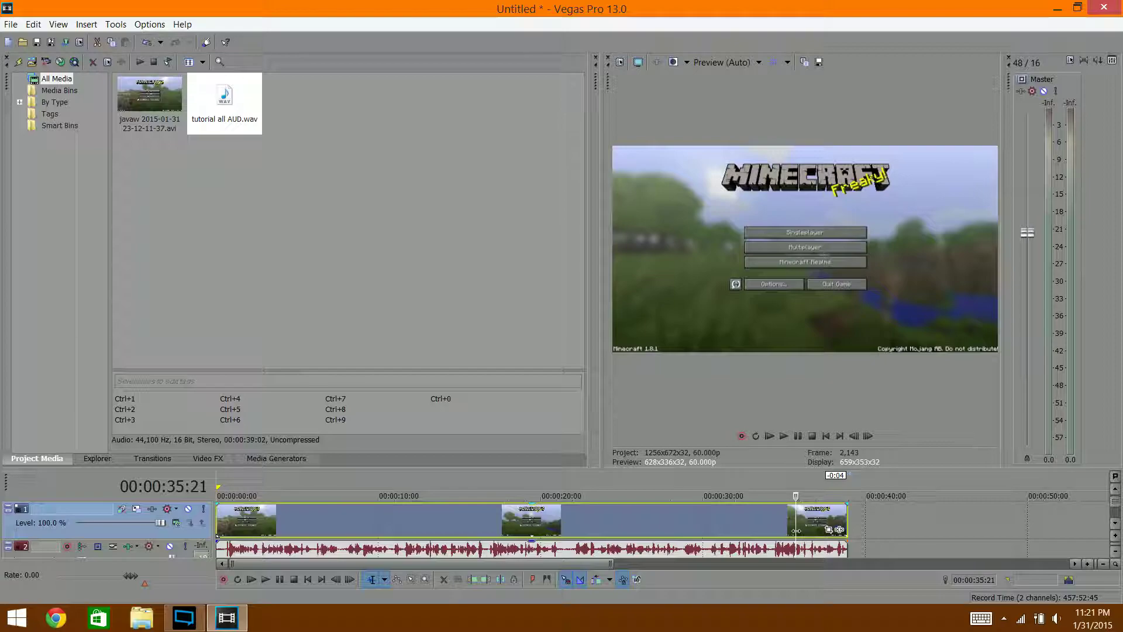
left_click(222, 531)
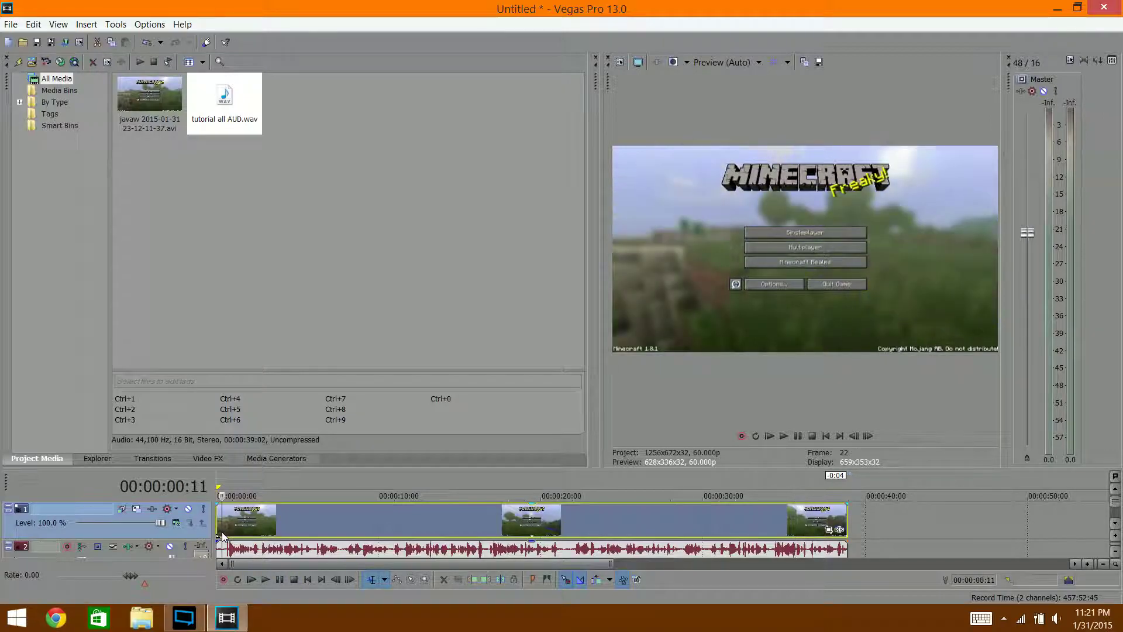
key("Home")
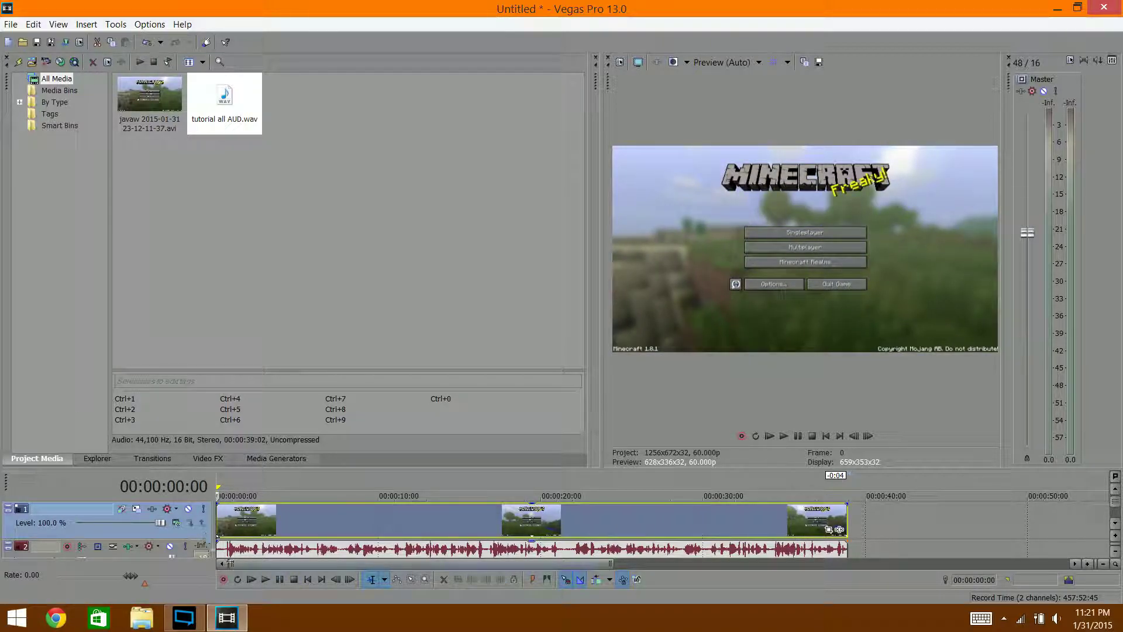
left_click(270, 578)
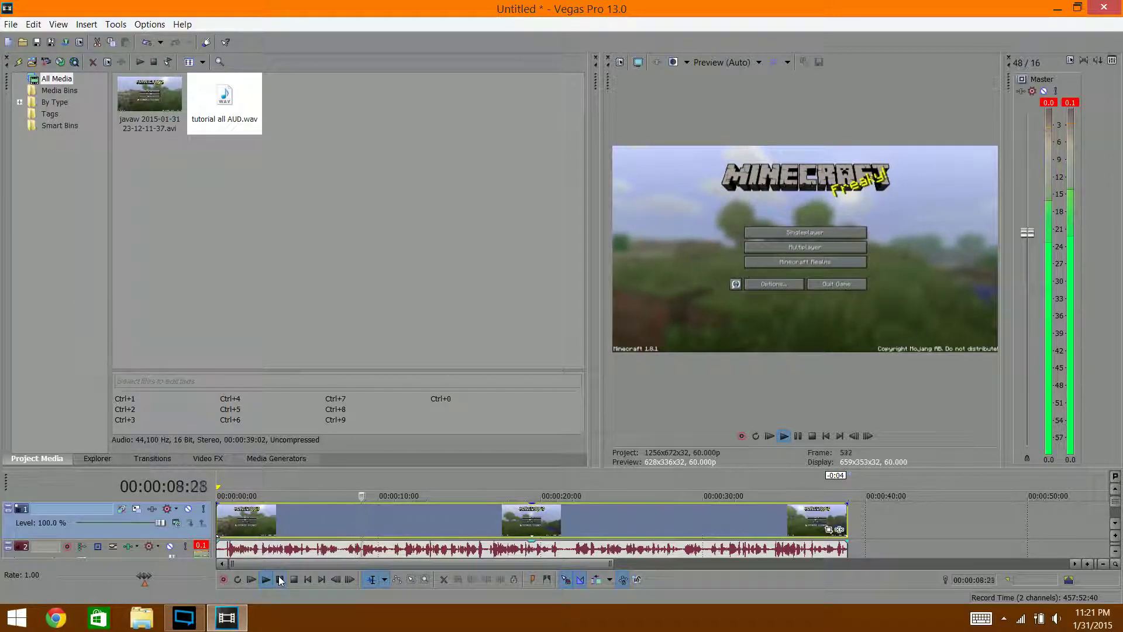
left_click(280, 580)
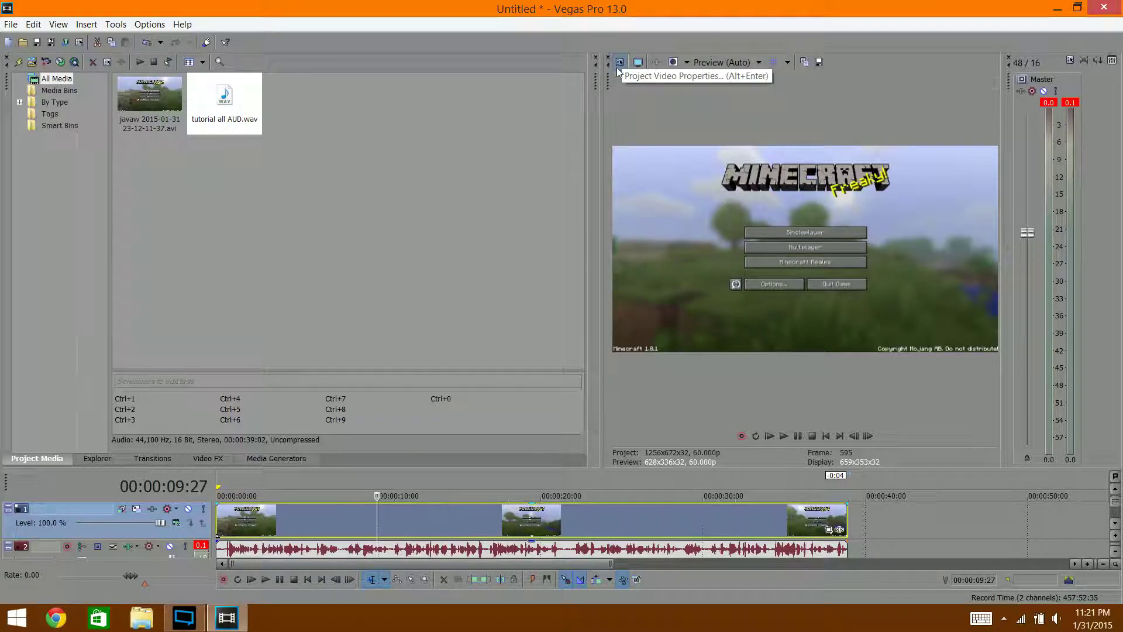
key("ctrl+Home")
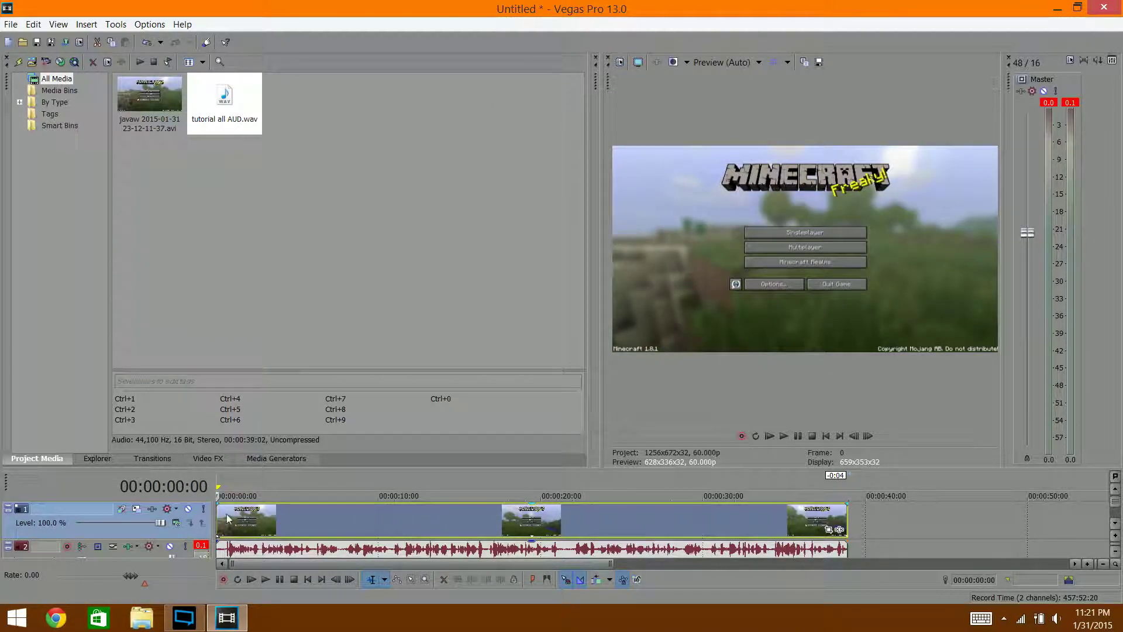
- Open the project video properties and apply the HD 1080-60i (1920x1080, 29.970 fps) template
left_click(619, 63)
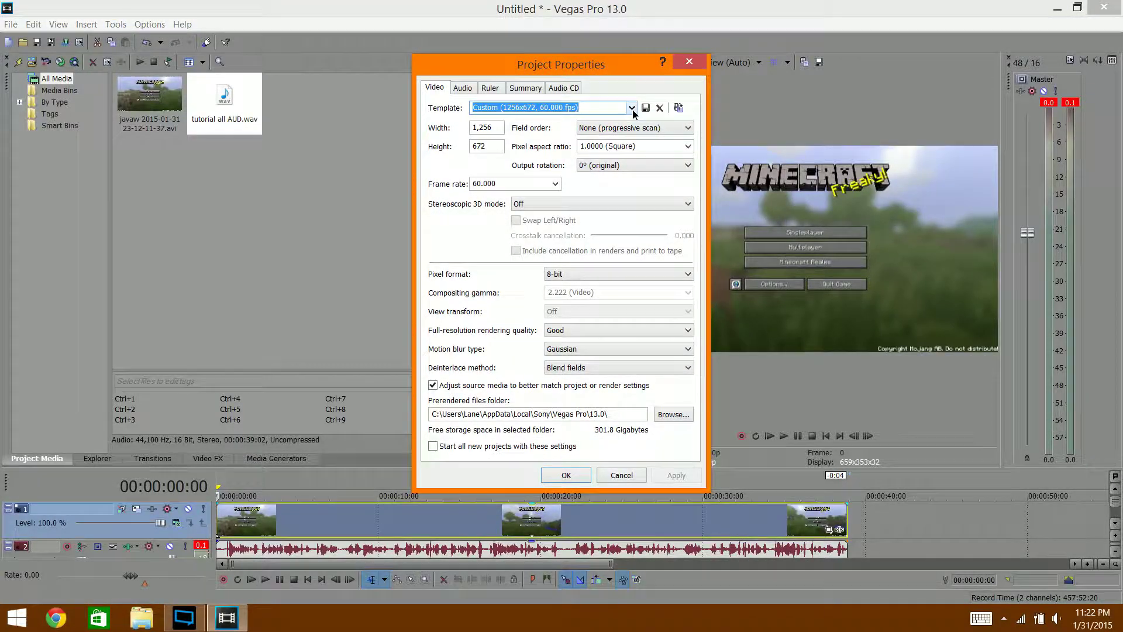
left_click(632, 108)
scroll(571, 169, "up", 3)
scroll(579, 164, "up", 5)
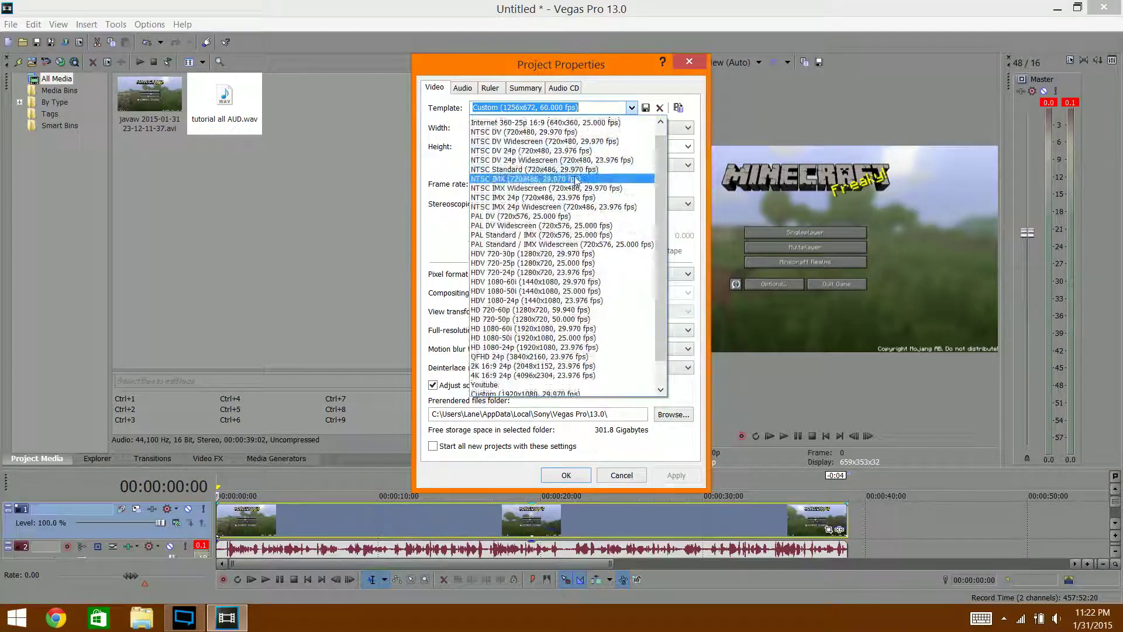
scroll(590, 158, "down", 5)
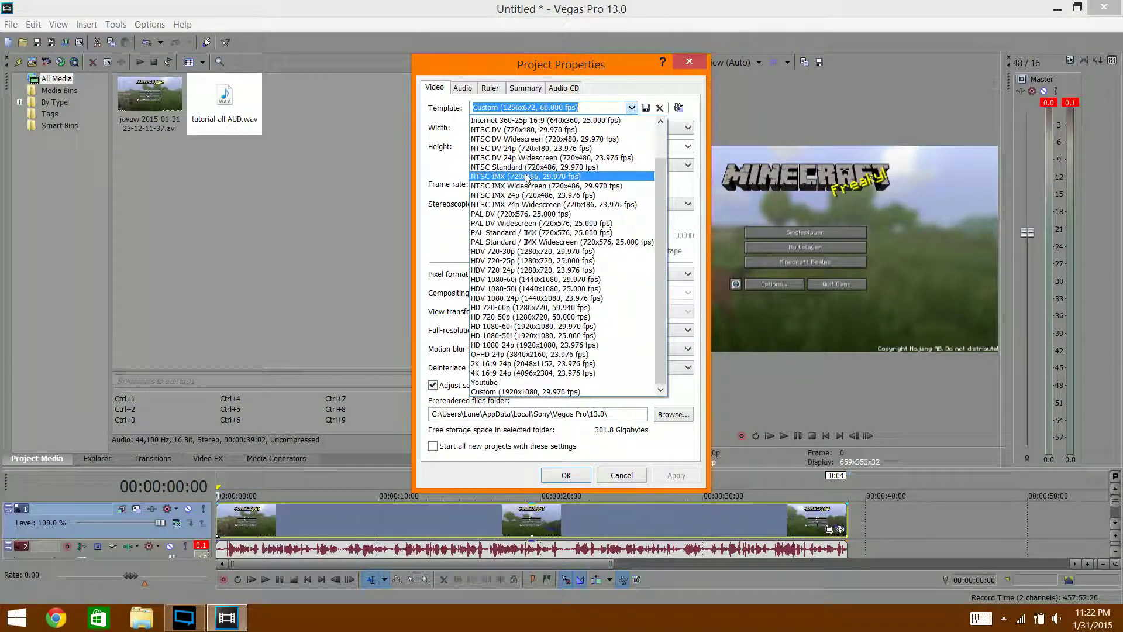
left_click(503, 327)
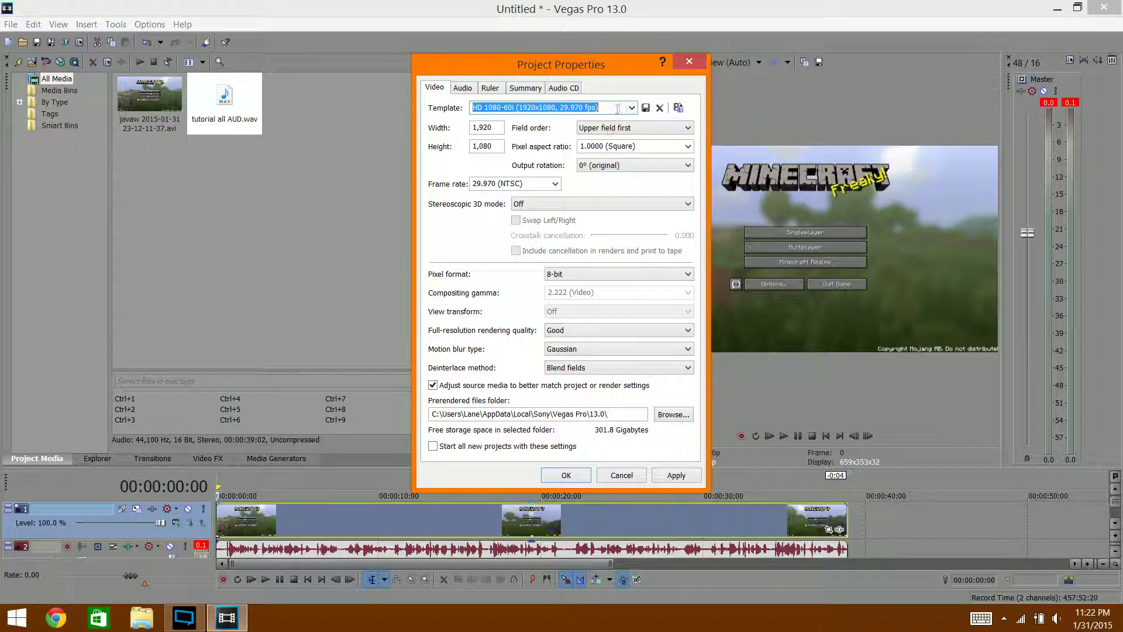
- Replace the template name with Turtorial
key("BackSpace")
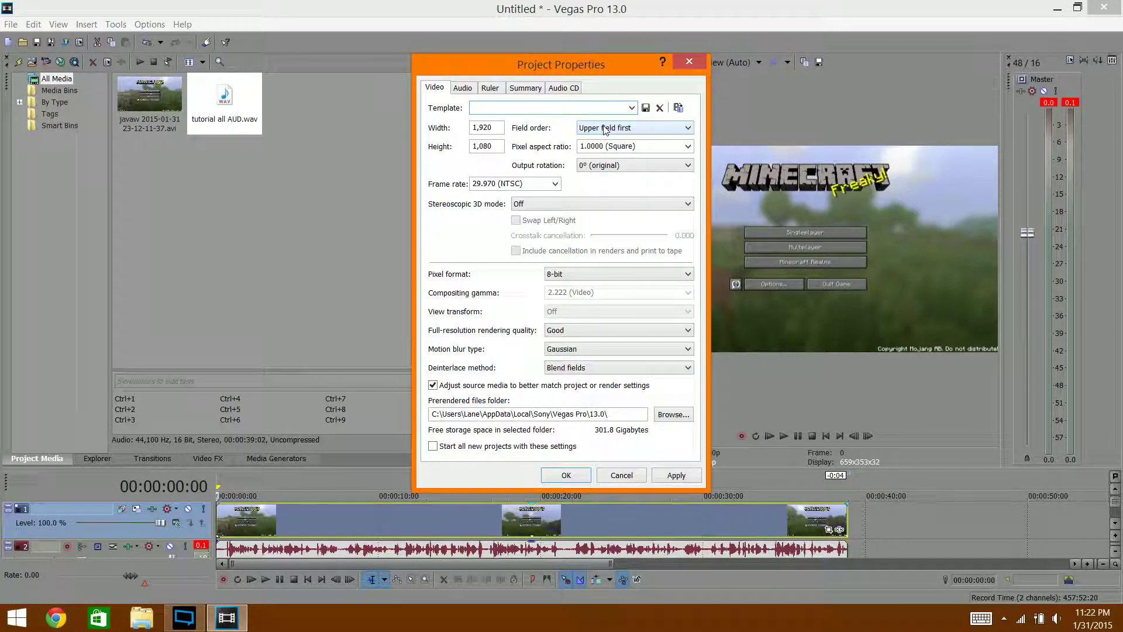
type("Turt")
type("ial")
key("BackSpace")
- Set the project frame rate to 59.940 (Double NTSC)
left_click(531, 186)
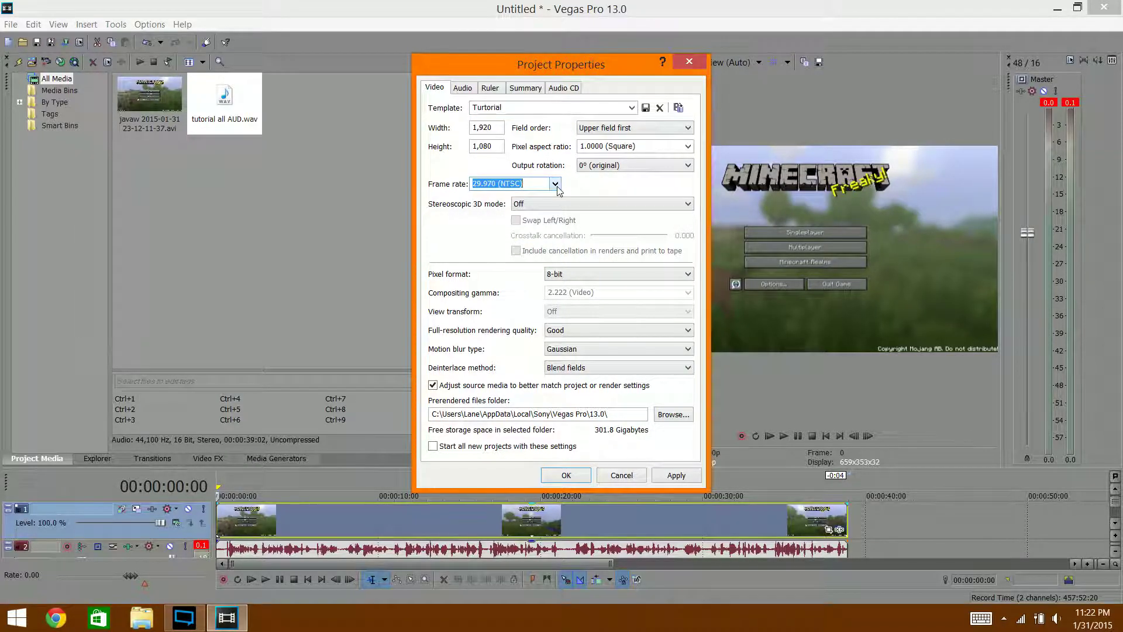
left_click(556, 185)
left_click(557, 186)
left_click(500, 127)
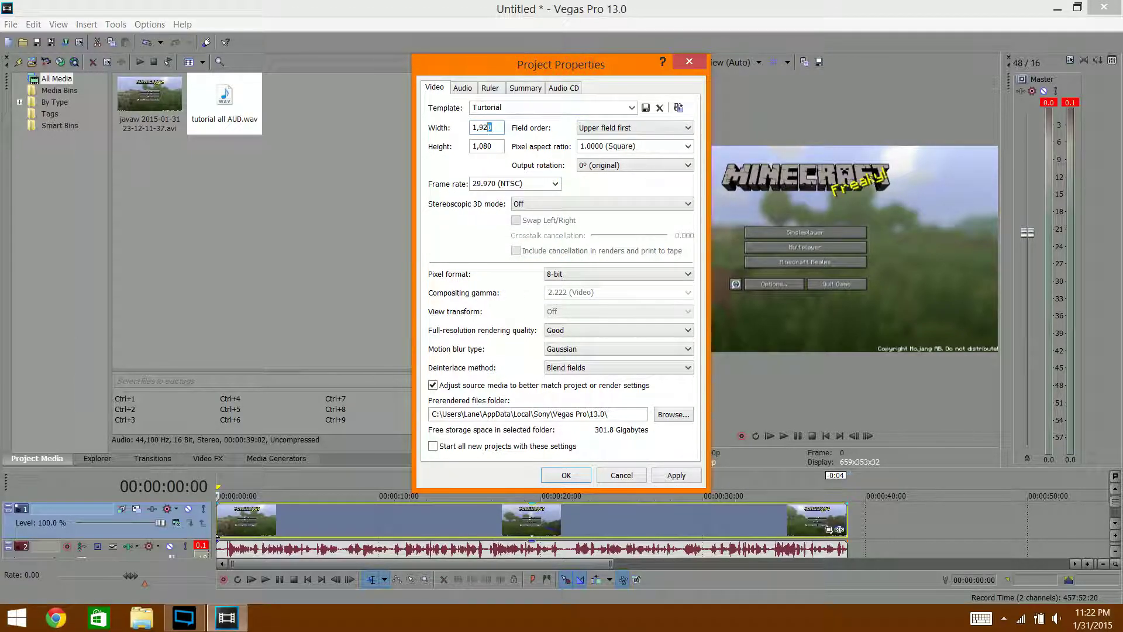
key("Tab")
left_click(553, 184)
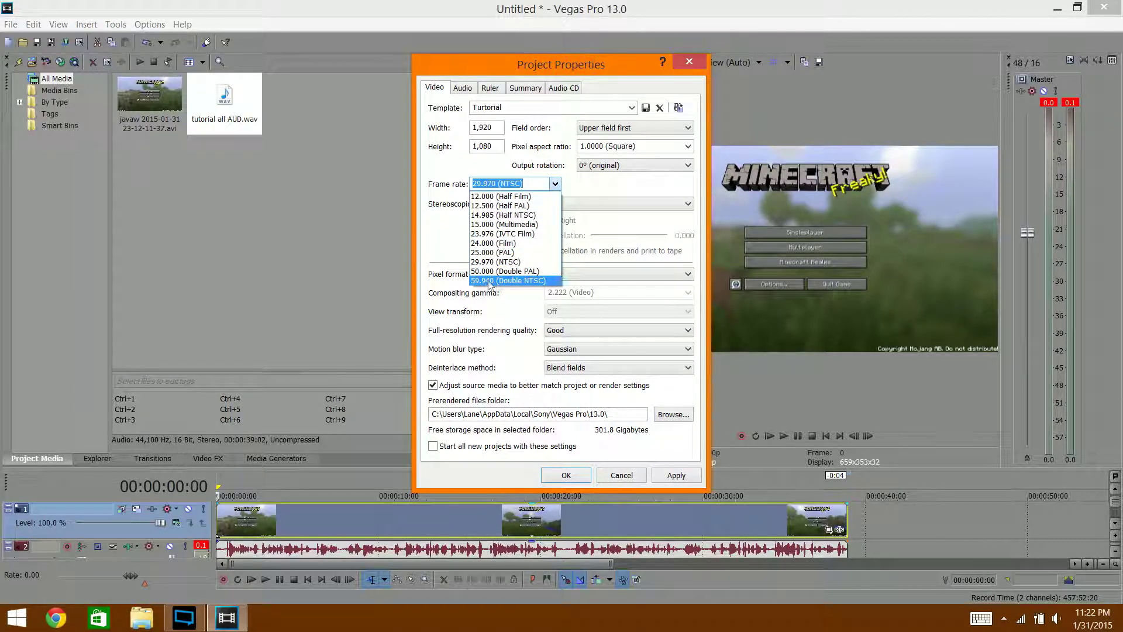
left_click(512, 281)
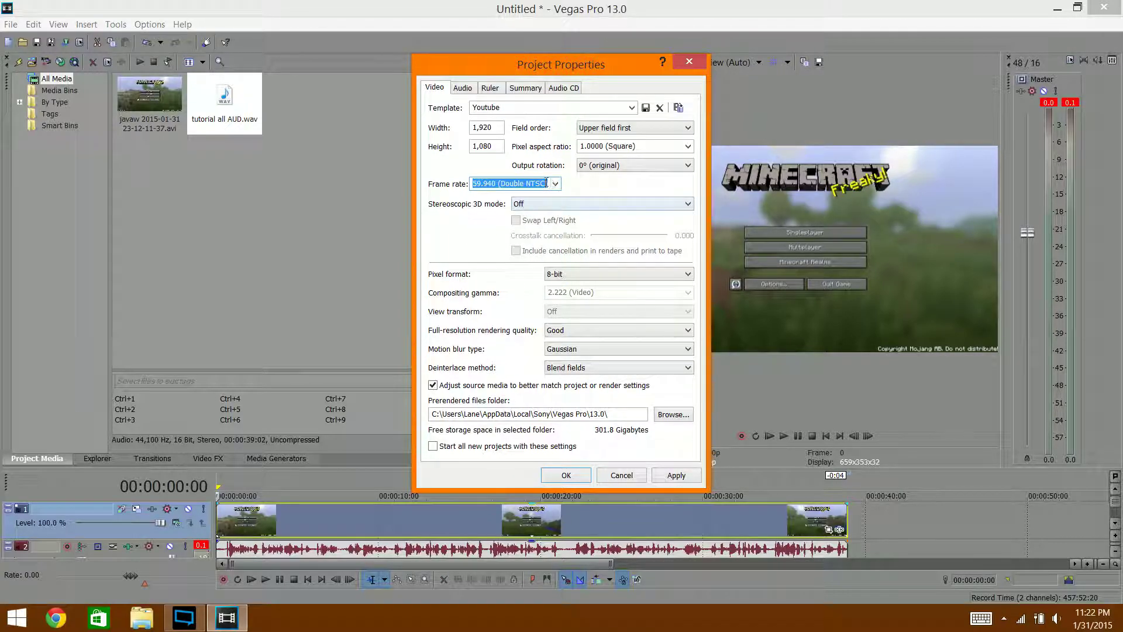
key("BackSpace")
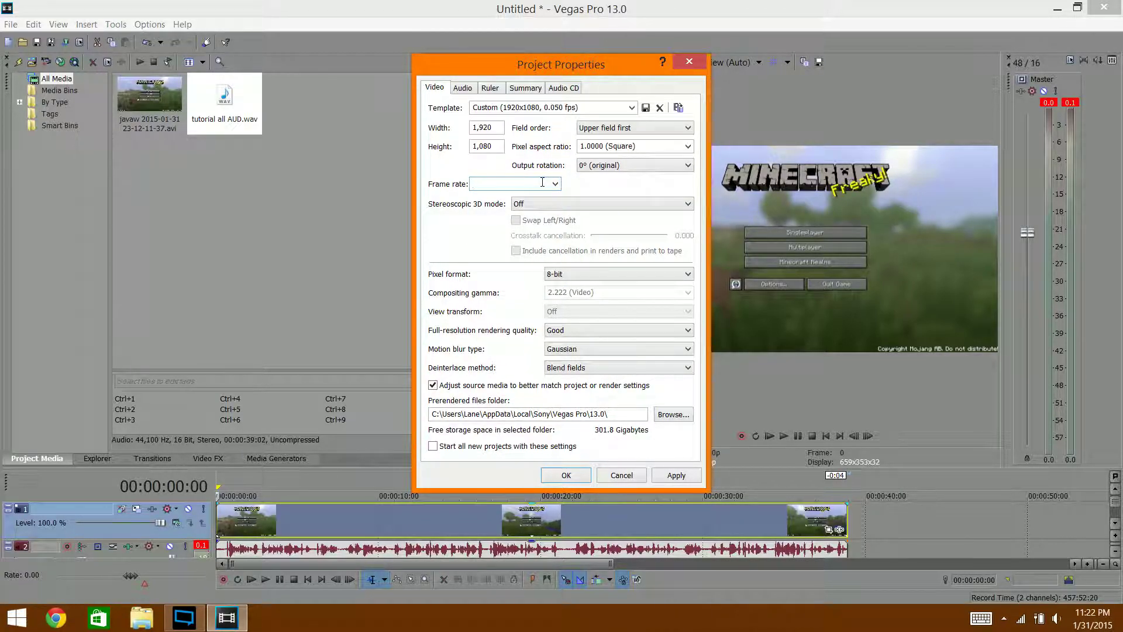
type("59.940")
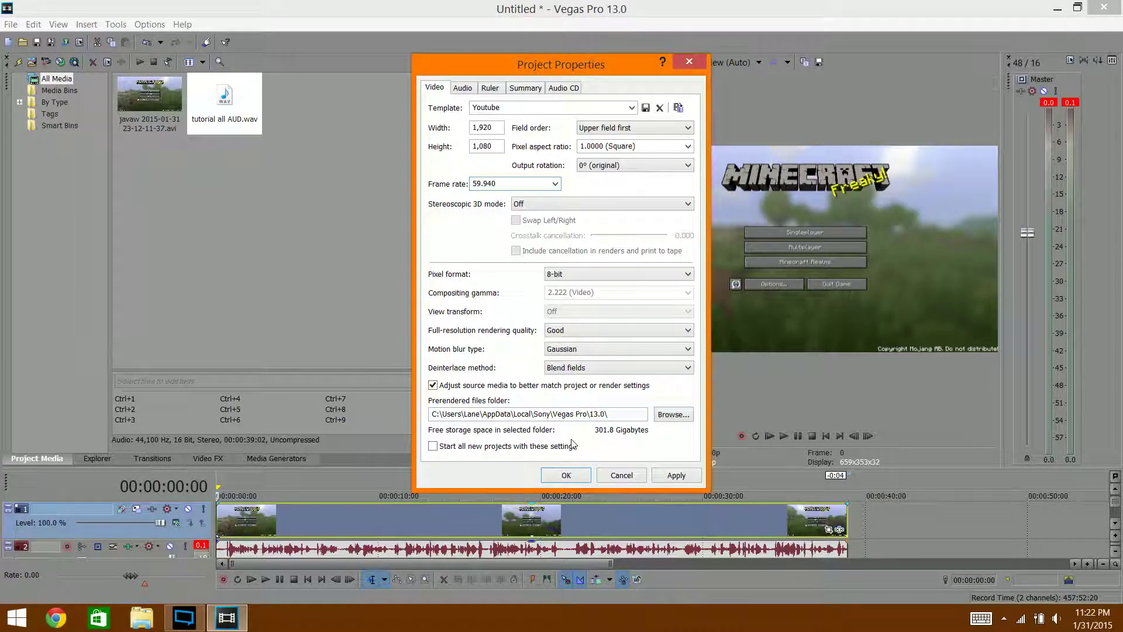
- Review the available pixel format options in the project properties, keeping 8-bit
left_click(563, 204)
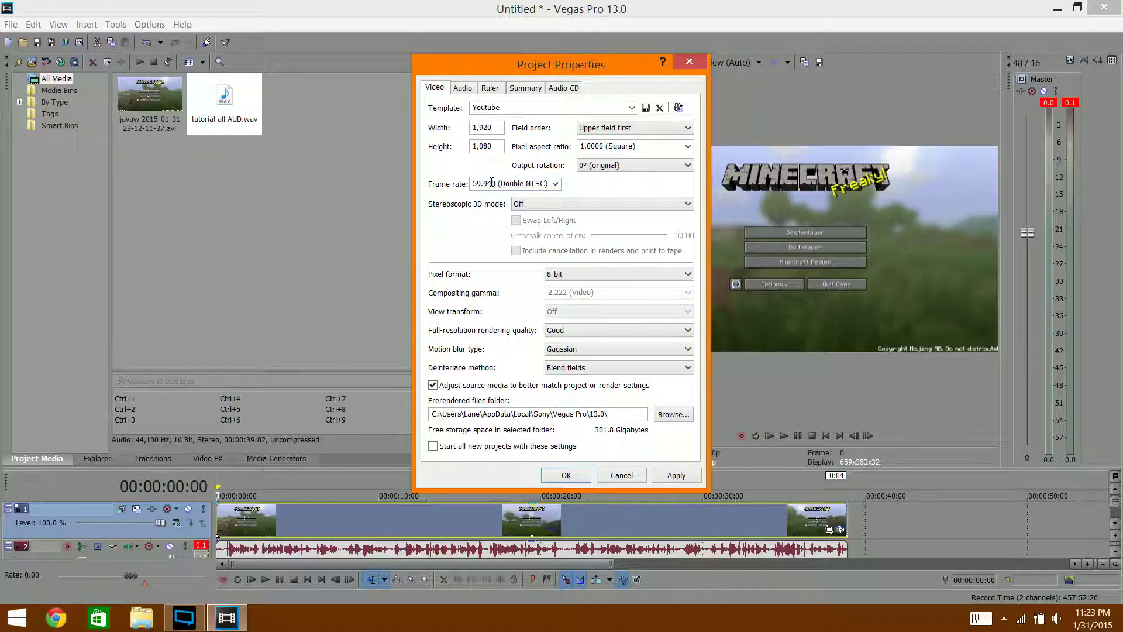
left_click(594, 274)
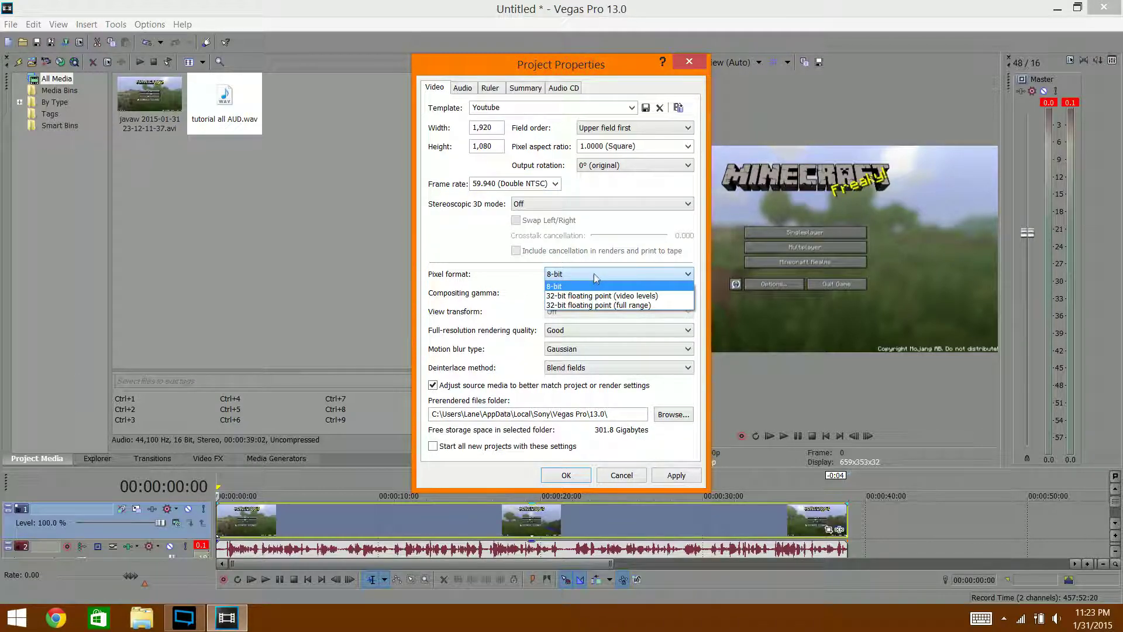
left_click(595, 273)
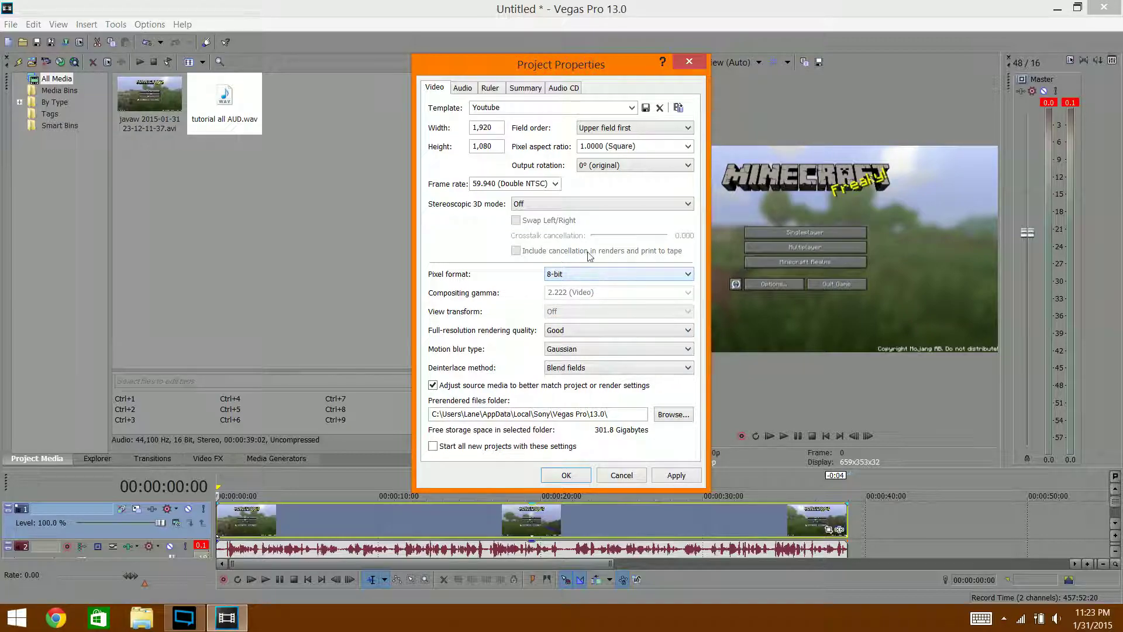
- Set the full-resolution rendering quality to Best, keeping the motion blur type at Gaussian
left_click(567, 331)
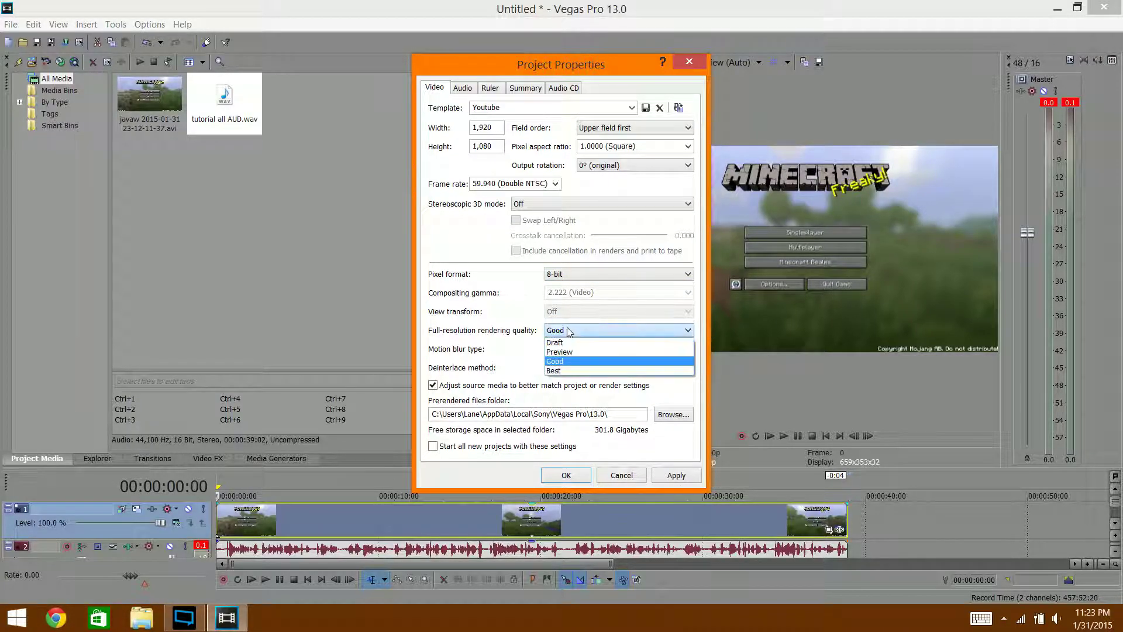
left_click(565, 376)
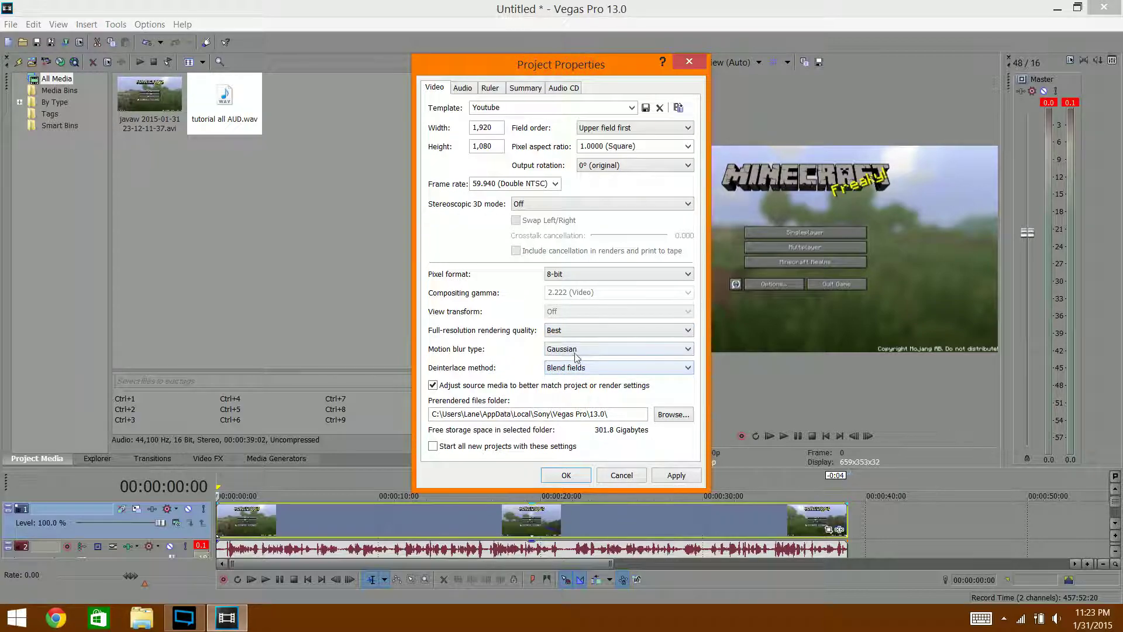
left_click(576, 351)
left_click(575, 351)
- Review the project's audio, ruler, summary and audio CD properties, and return to the video properties
left_click(463, 89)
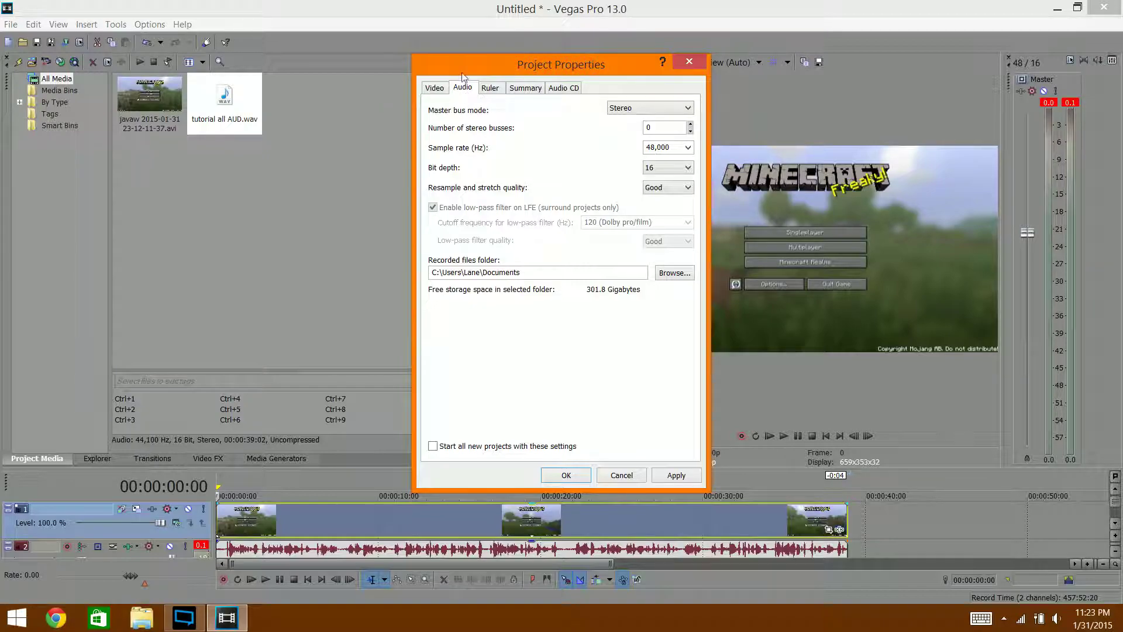
left_click(492, 89)
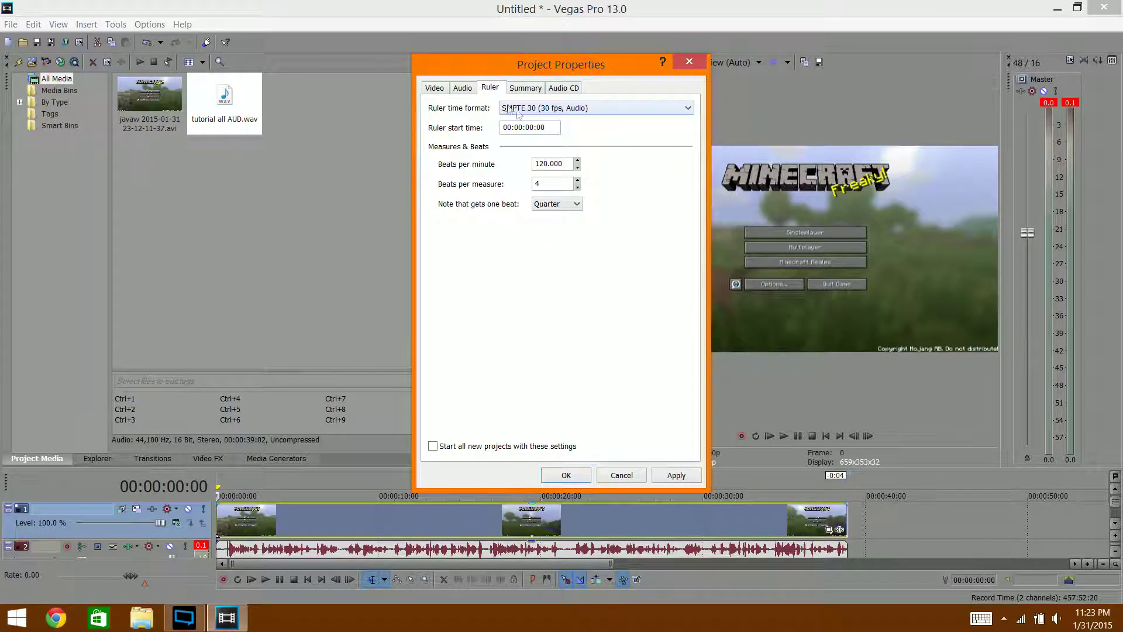
left_click(527, 89)
left_click(564, 87)
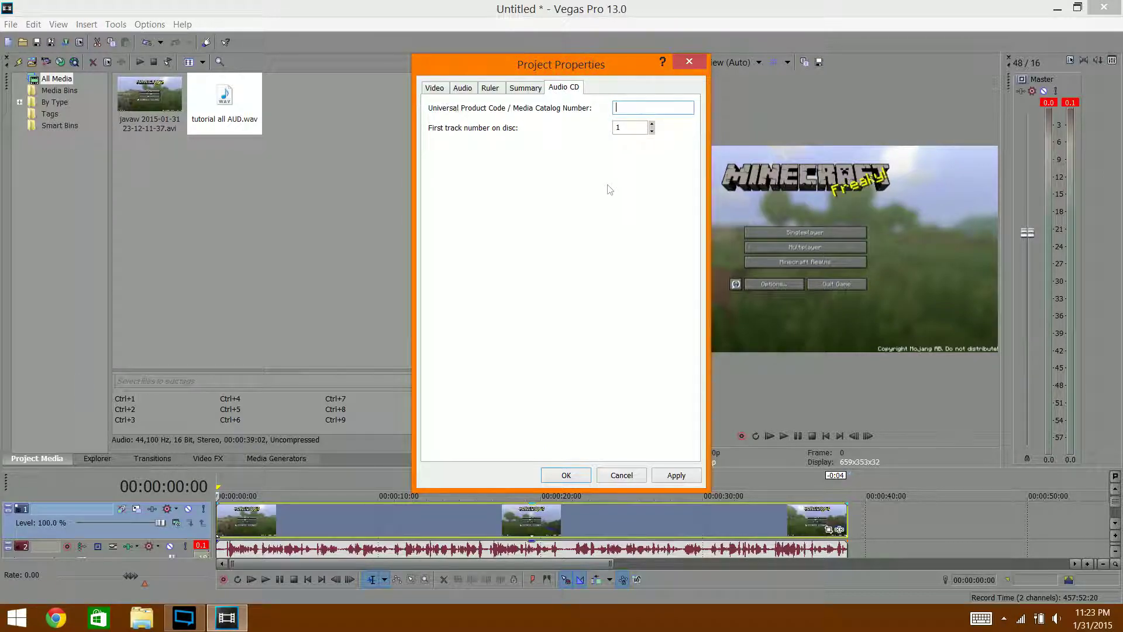
left_click(435, 89)
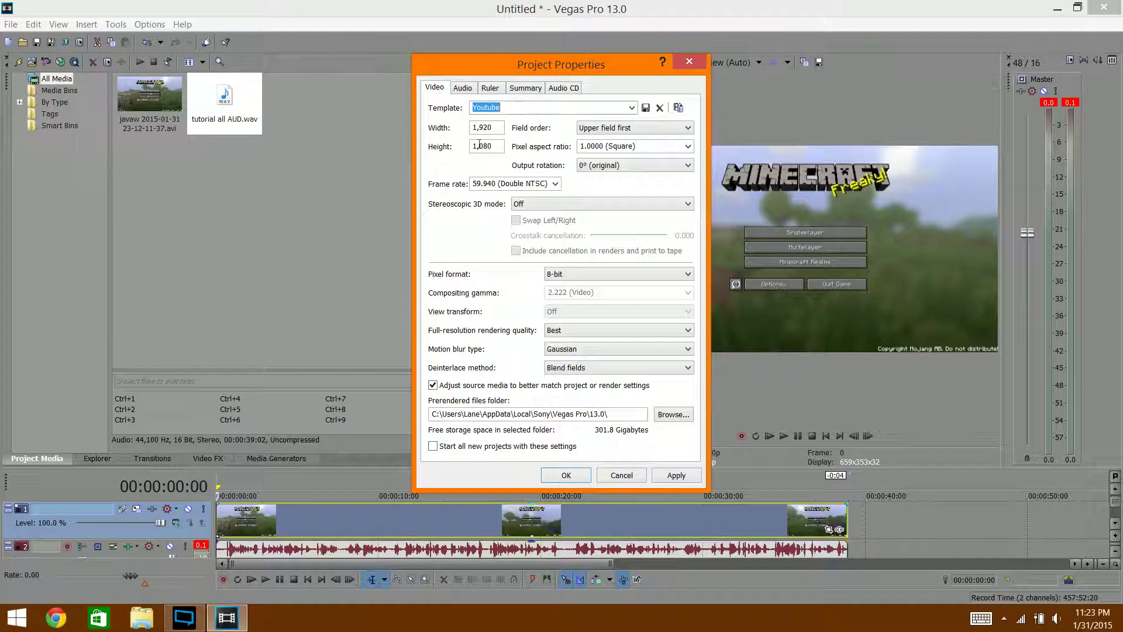
- Apply the project video properties and close the dialog
left_click(474, 185)
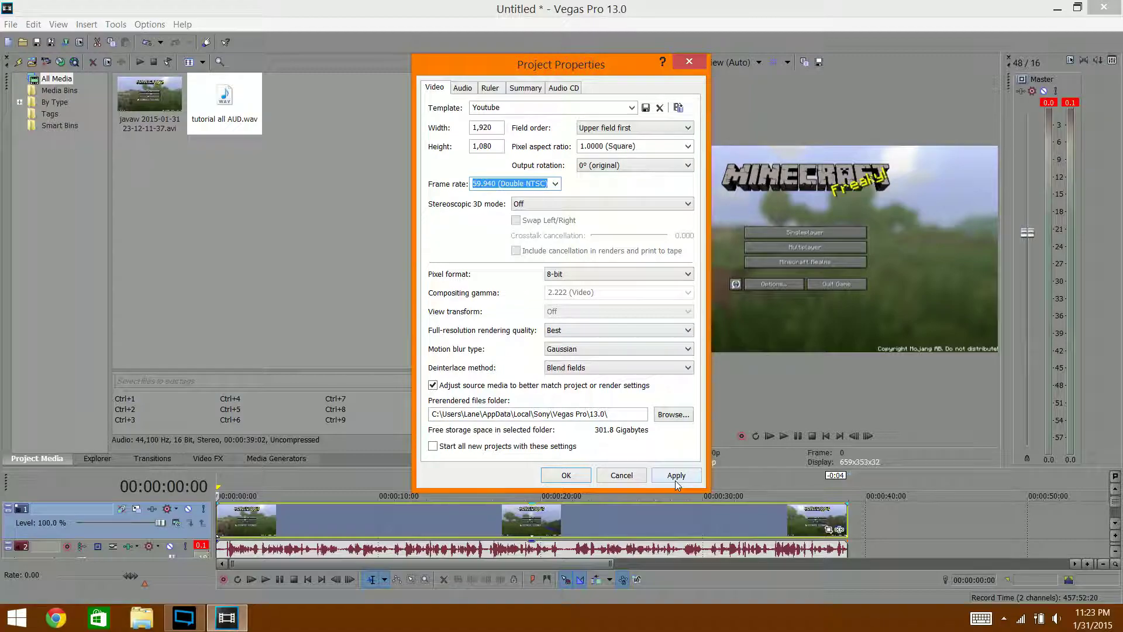
left_click(676, 479)
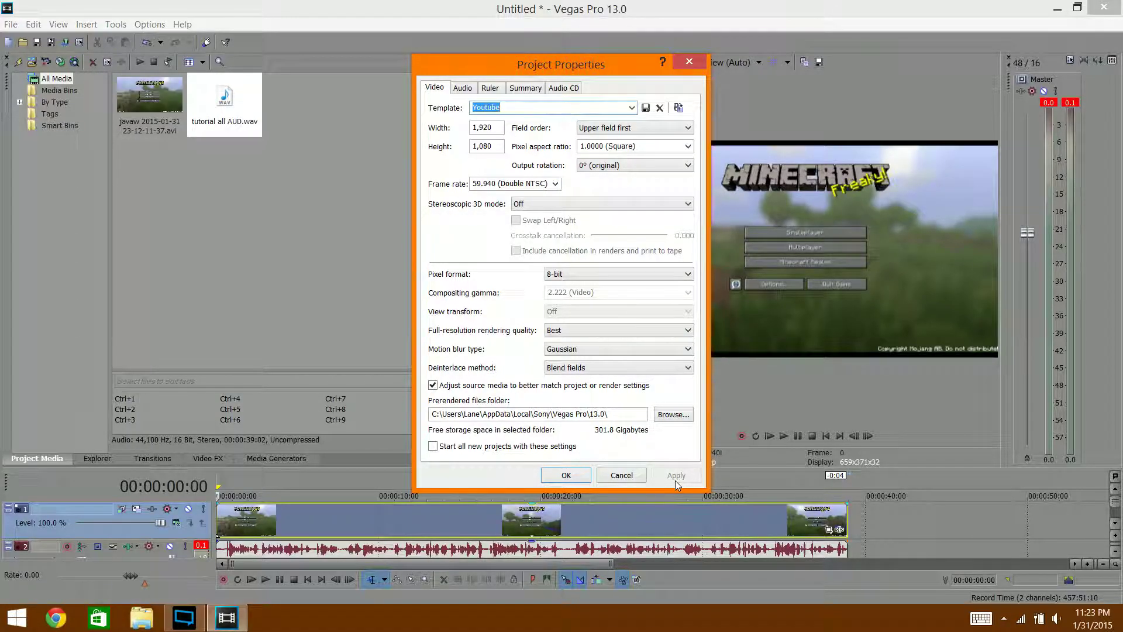
left_click(585, 480)
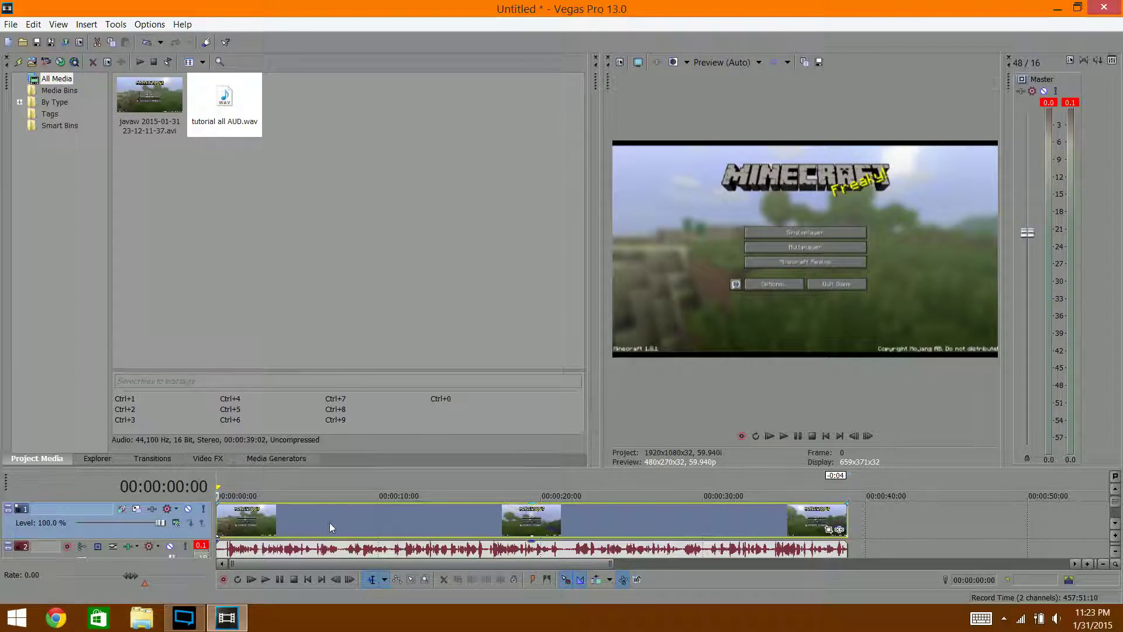
- In the Minecraft clip's event properties, disable resampling and turn off maintaining the aspect ratio
right_click(376, 521)
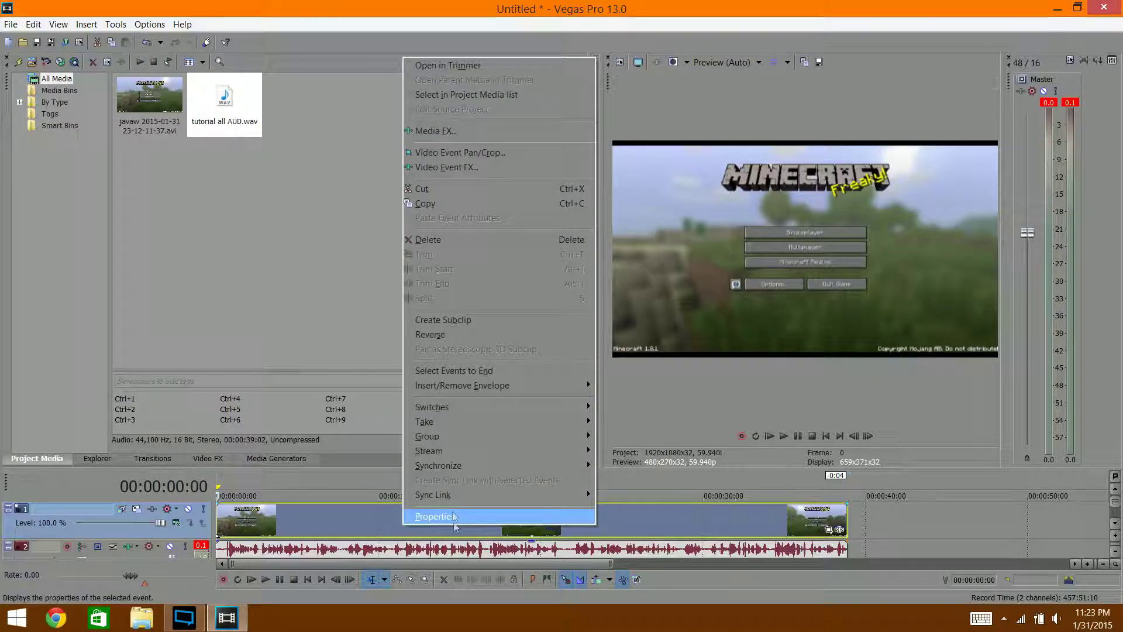
left_click(555, 519)
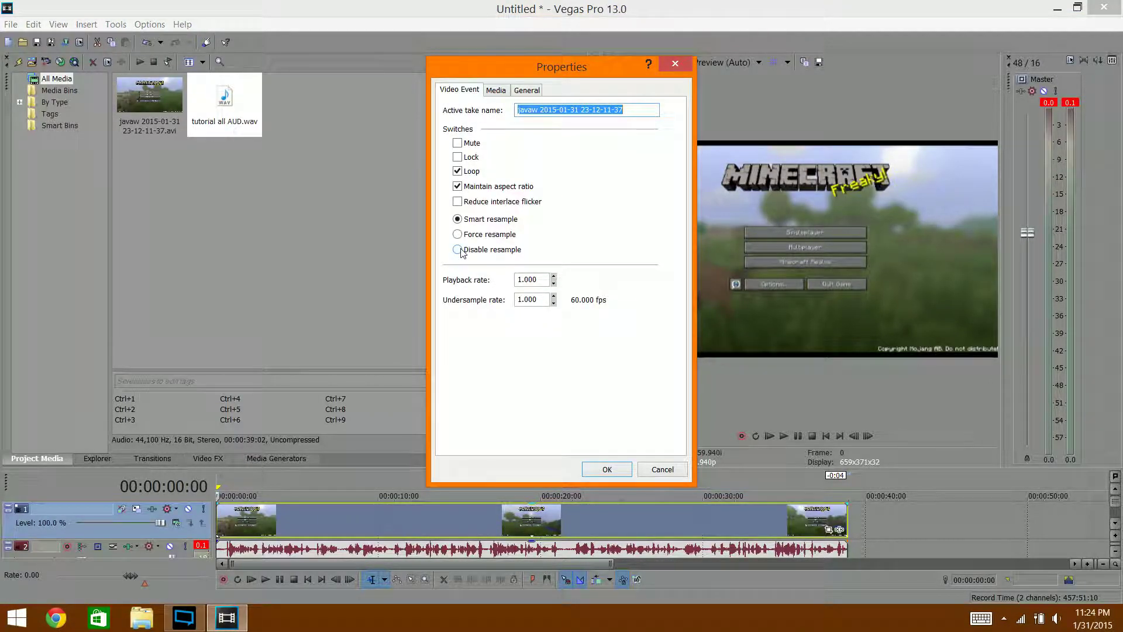
left_click(458, 251)
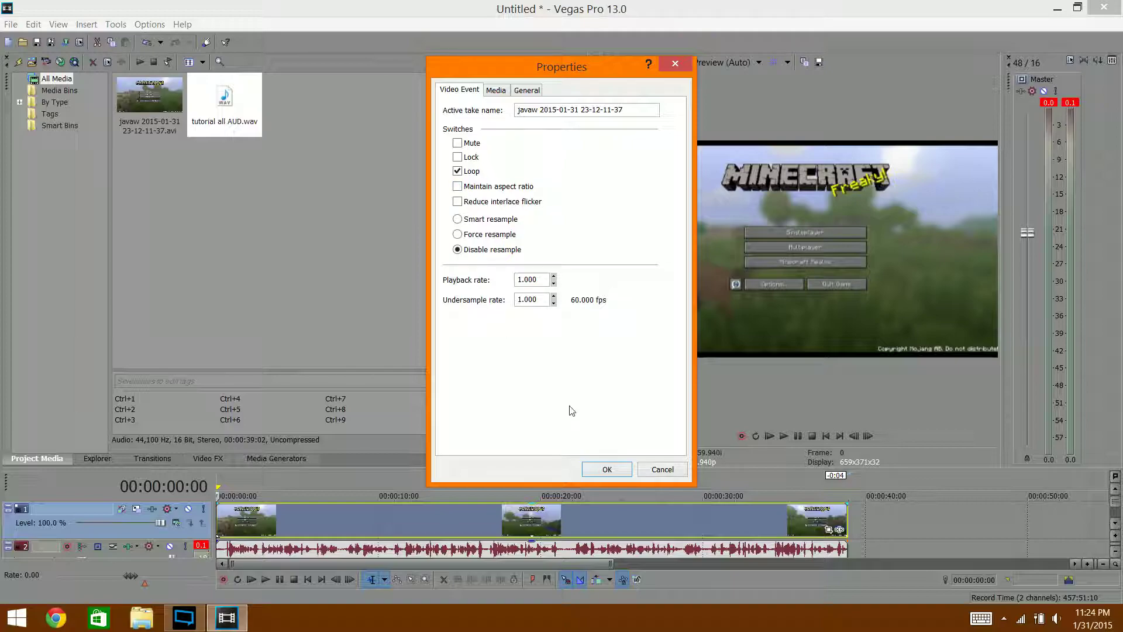
left_click(620, 471)
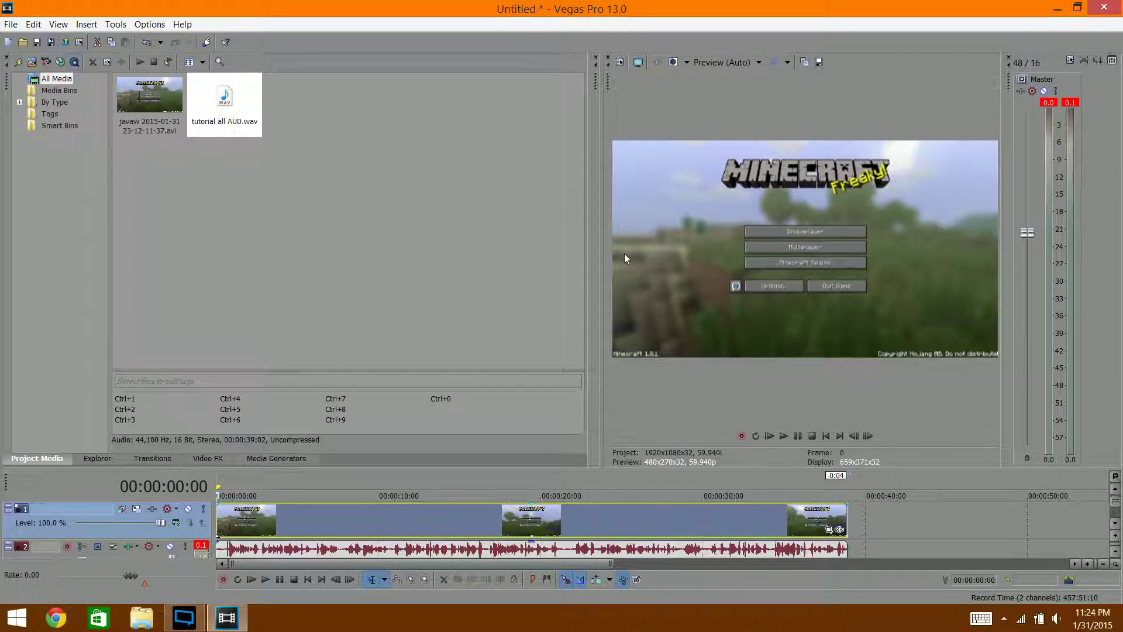
- Open the Render As settings and list all output formats instead of favorites only
left_click(21, 23)
left_click(35, 124)
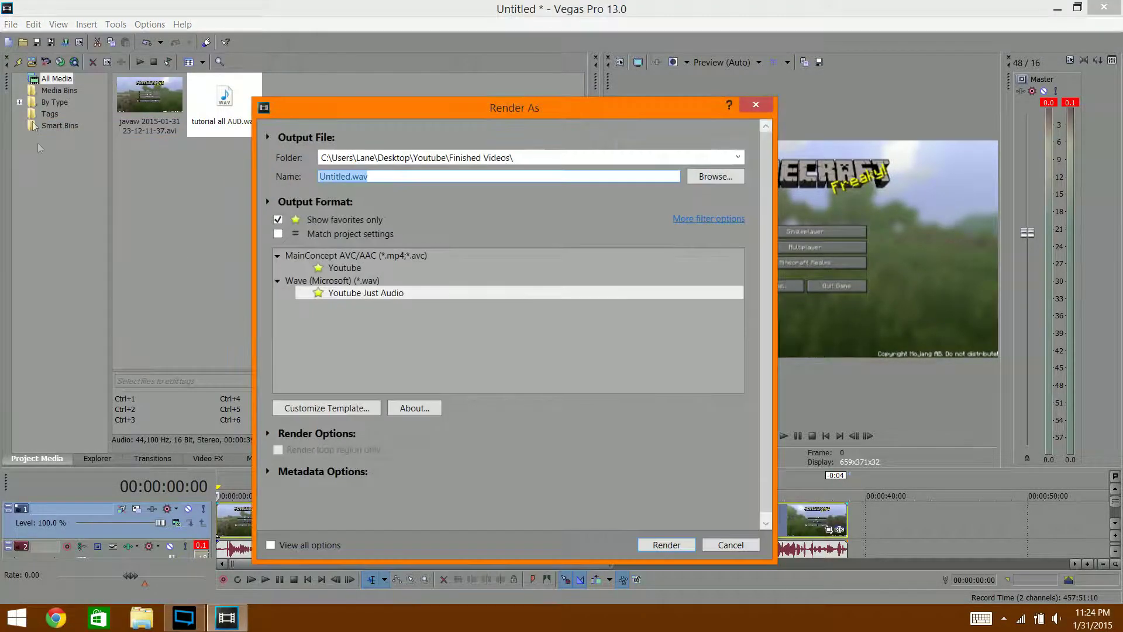
left_click(279, 232)
left_click(278, 219)
left_click_drag(737, 289, 761, 327)
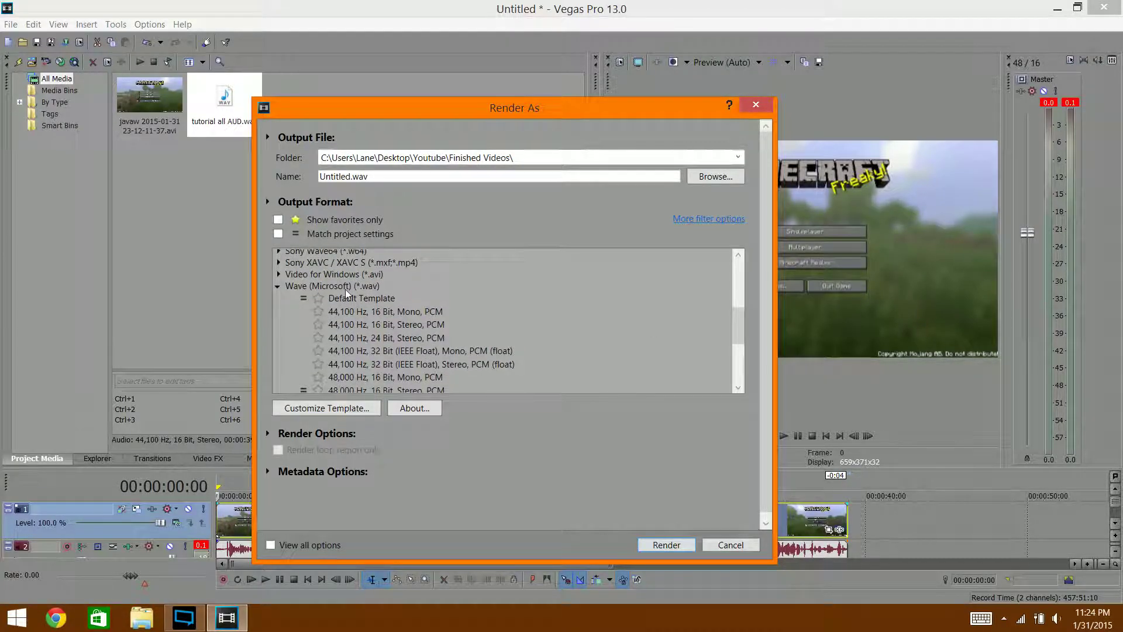
- Collapse the Wave (Microsoft) format and look through the available output formats
left_click(306, 286)
left_click(277, 286)
scroll(674, 363, "up", 5)
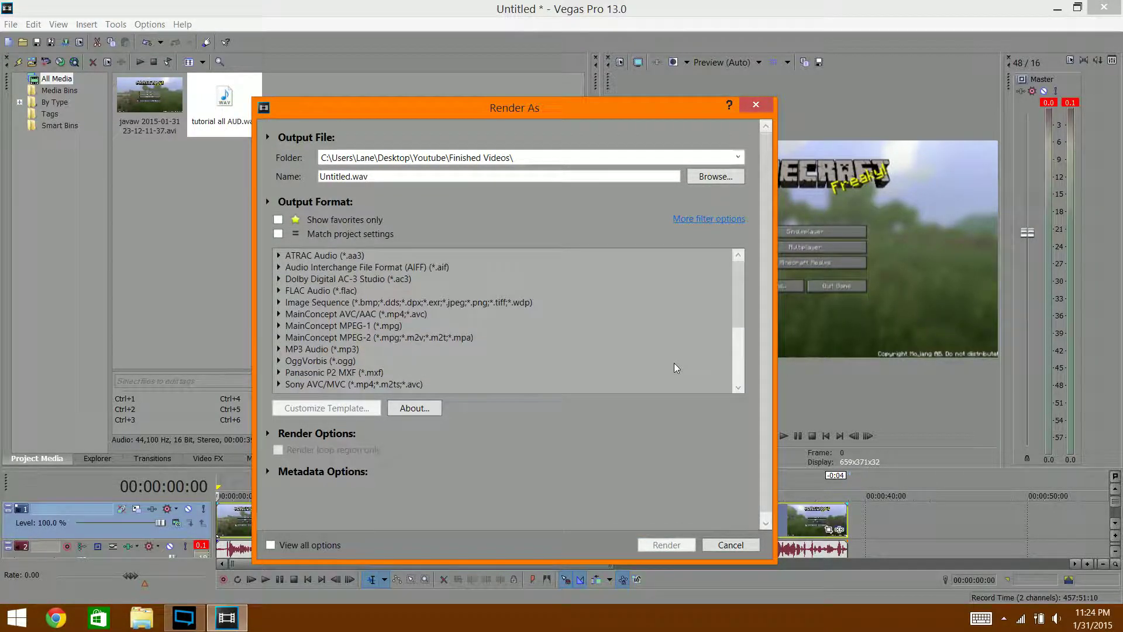
scroll(470, 299, "down", 5)
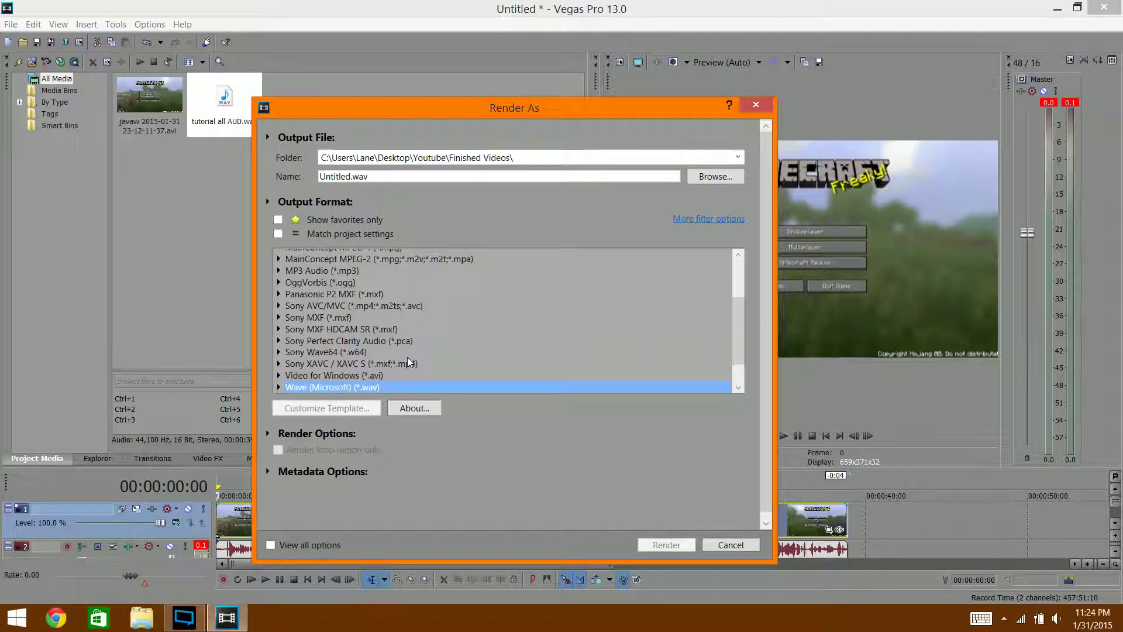
scroll(326, 372, "up", 5)
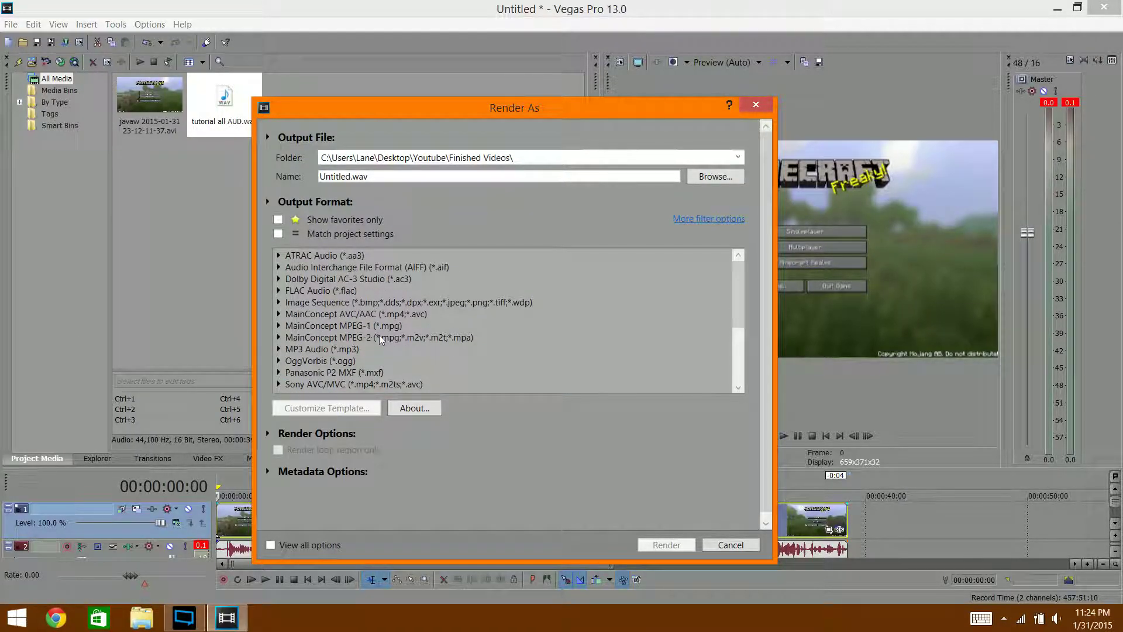
- Expand the MainConcept AVC/AAC (*.mp4;*.avc) format and browse down to its YouTube templates
scroll(377, 313, "down", 4)
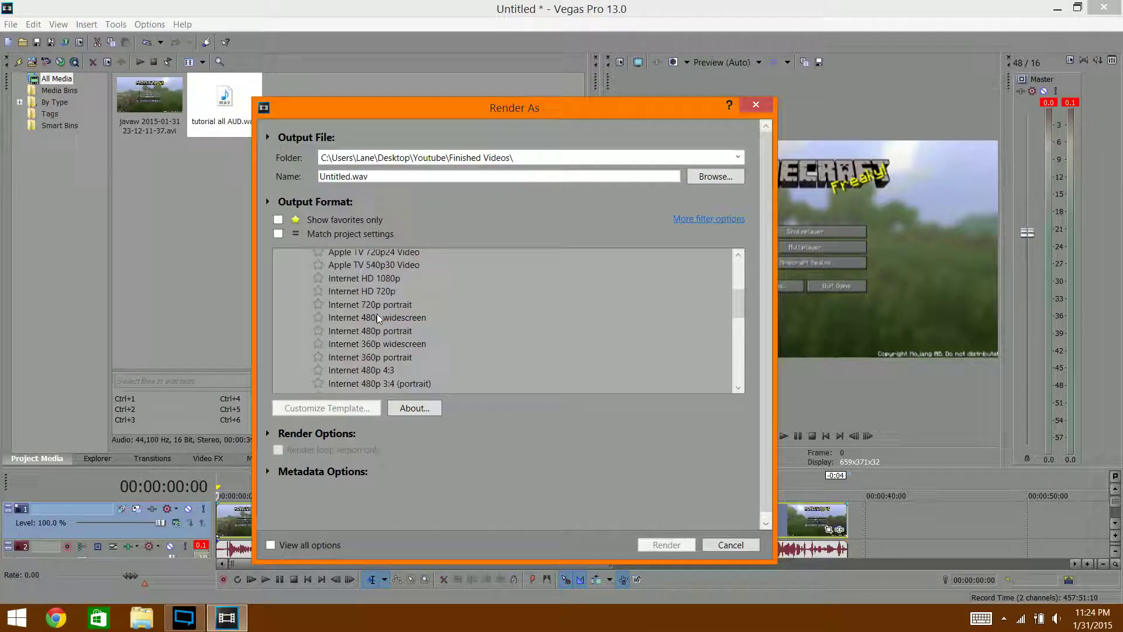
scroll(377, 313, "up", 3)
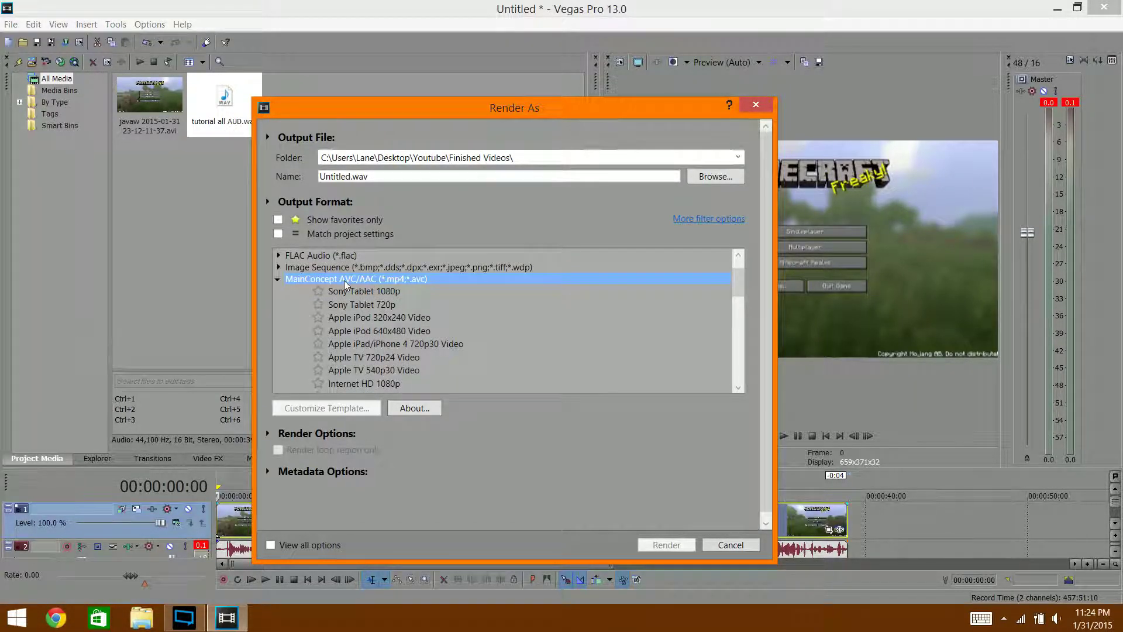
double_click(296, 281)
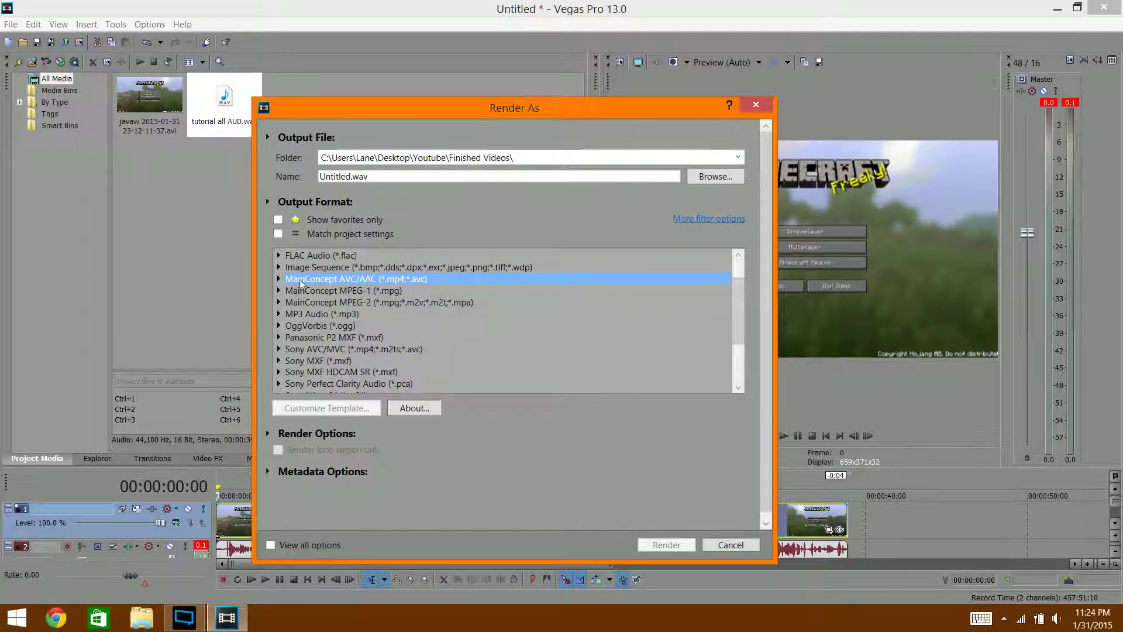
double_click(301, 279)
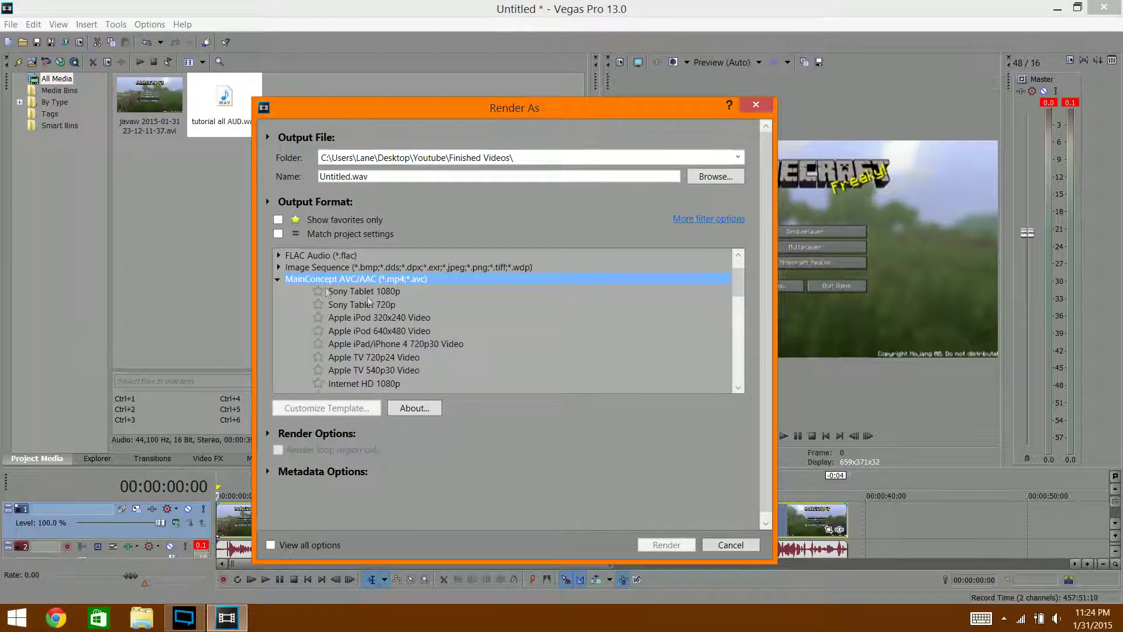
scroll(417, 314, "down", 3)
scroll(417, 316, "down", 3)
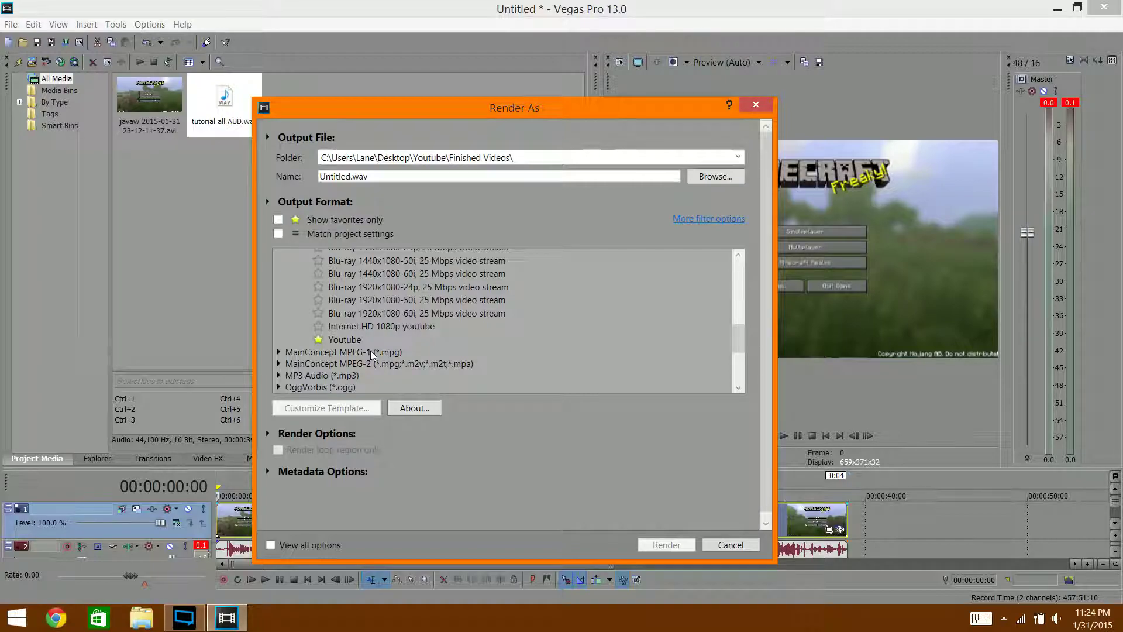
- Select the Internet HD 1080p youtube render template, comparing it with the Youtube template
left_click(360, 339)
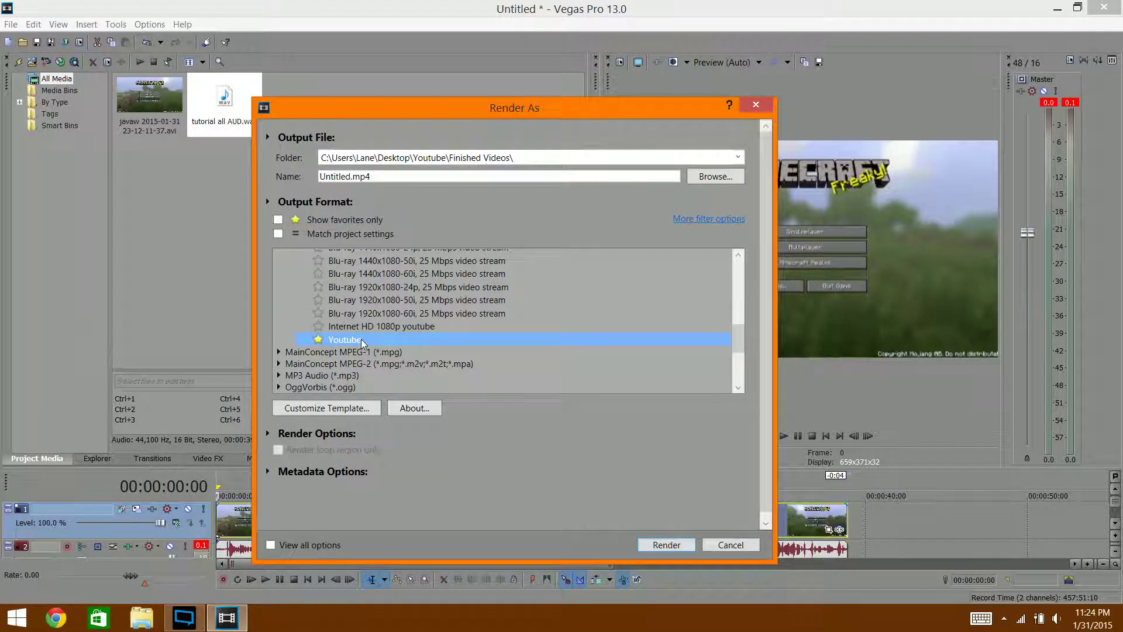
left_click(365, 327)
left_click(361, 338)
left_click(364, 326)
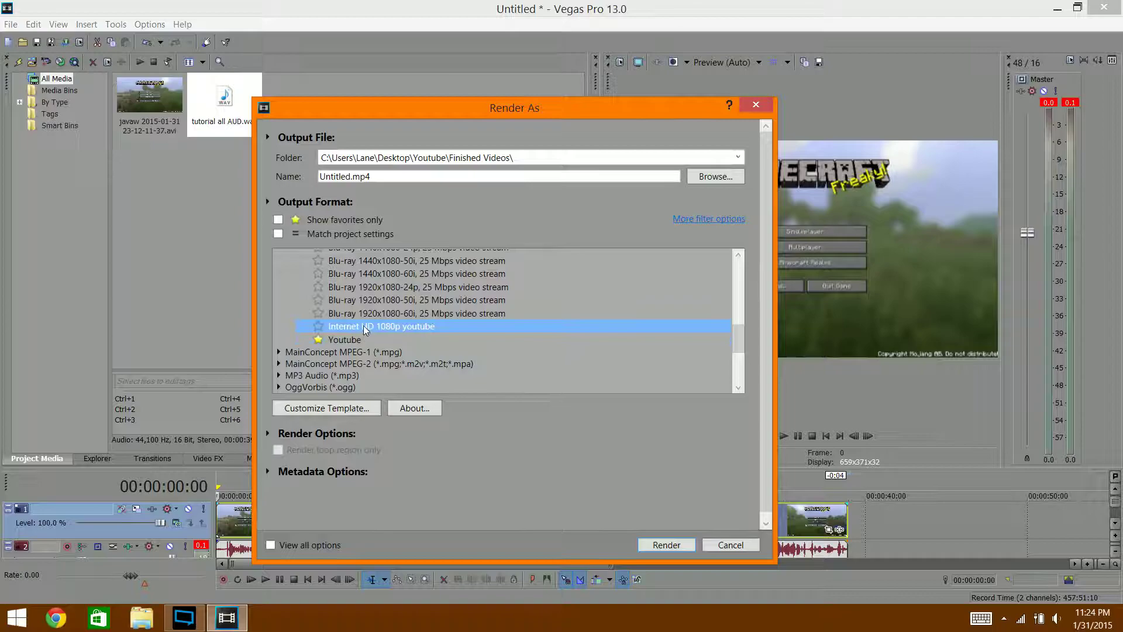
left_click(391, 339)
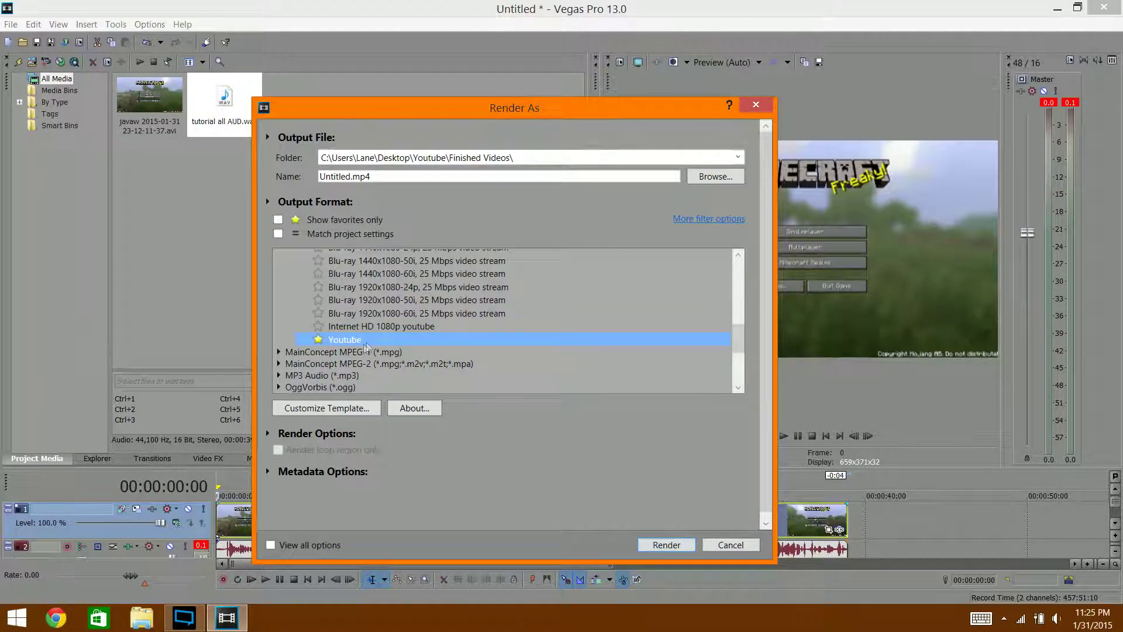
left_click(388, 326)
- Open the custom settings of the selected render template and replace its name with Tutorual
left_click(363, 412)
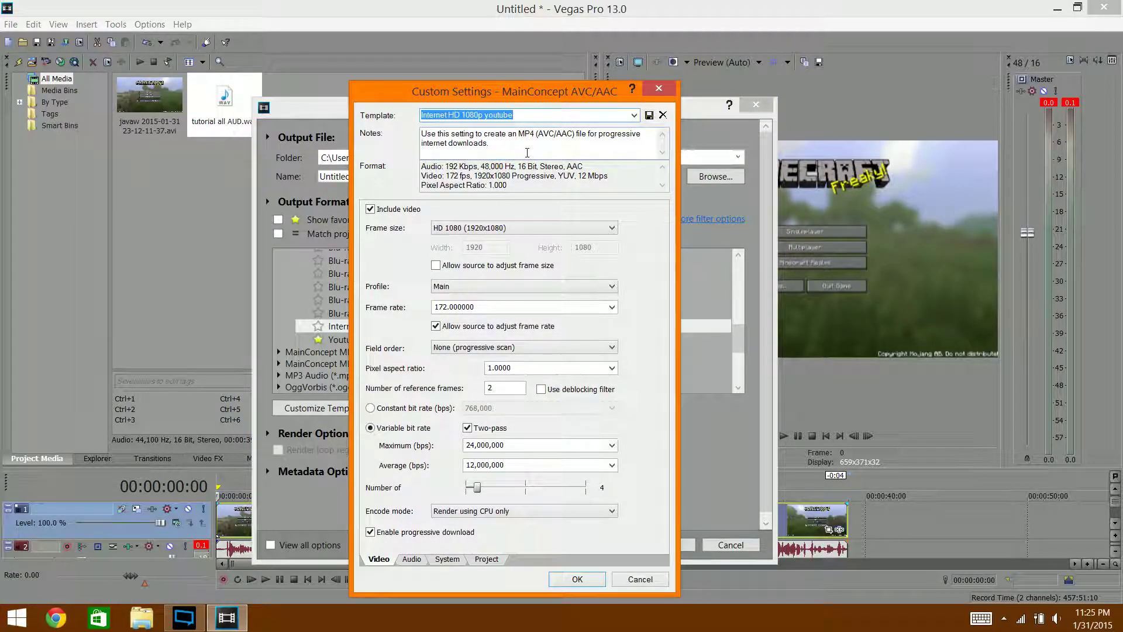
key("BackSpace")
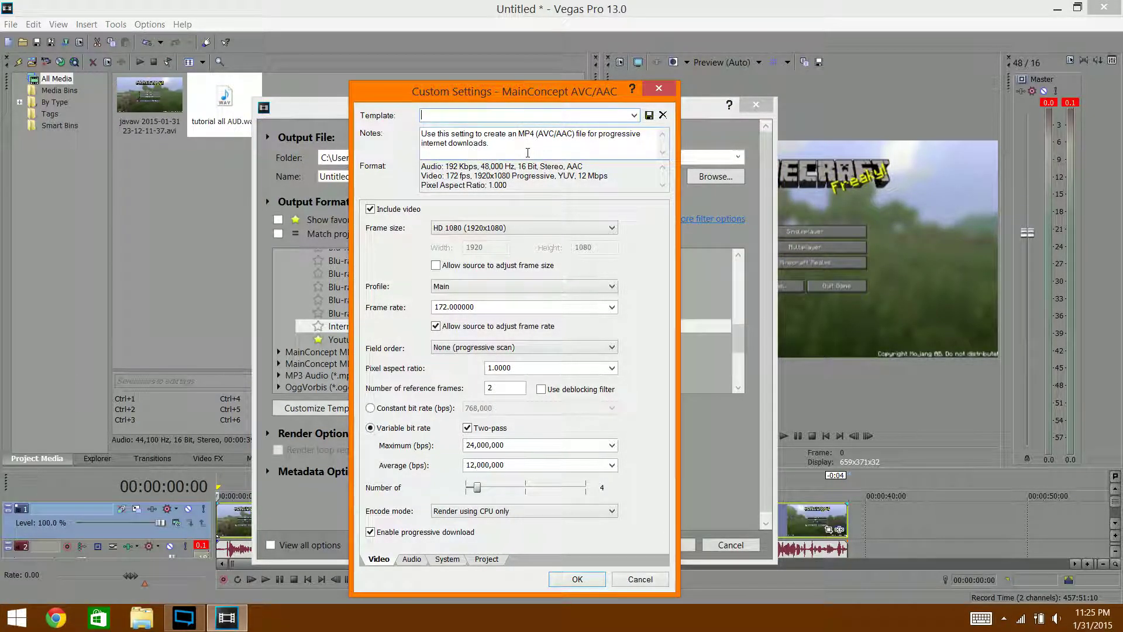
type("Tutorial")
key("BackSpace")
key("BackSpace")
key("BackSpace")
key("BackSpace")
key("BackSpace")
key("BackSpace")
key("BackSpace")
key("BackSpace")
type("Tutorual")
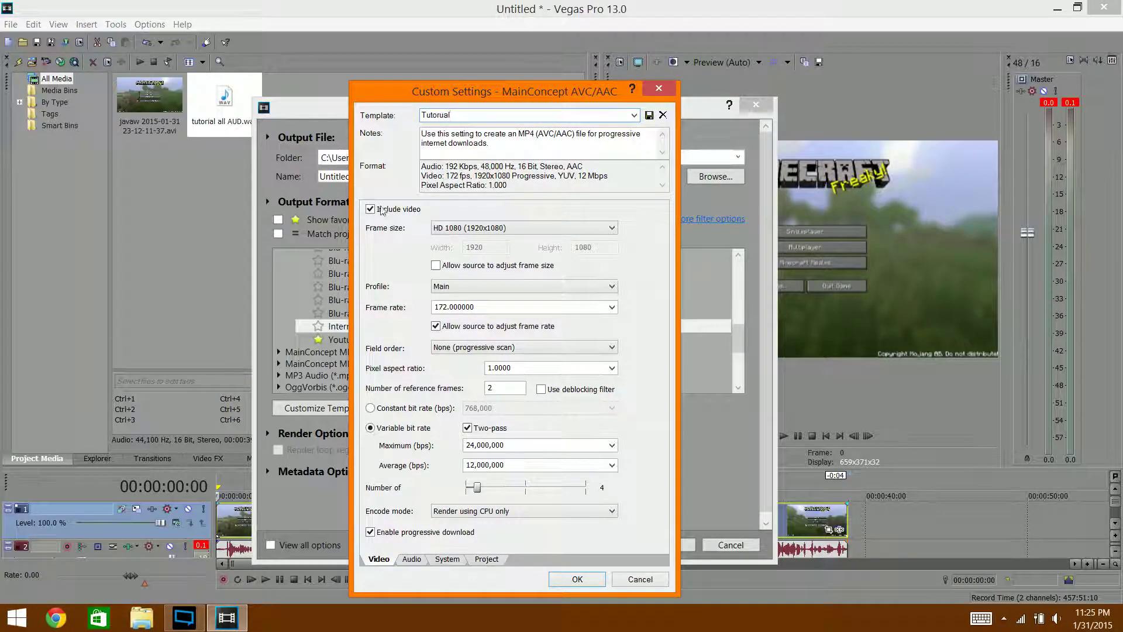
- Choose the HD 1080 (1920x1080) frame size and the Main profile for the render template
left_click(457, 229)
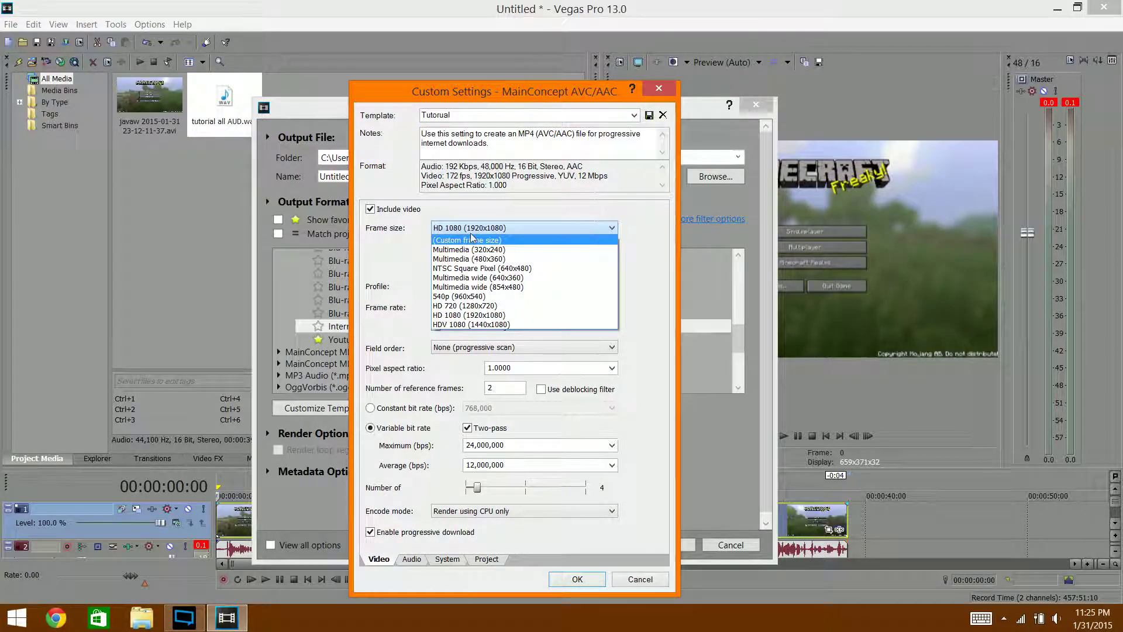
left_click(472, 227)
left_click(472, 227)
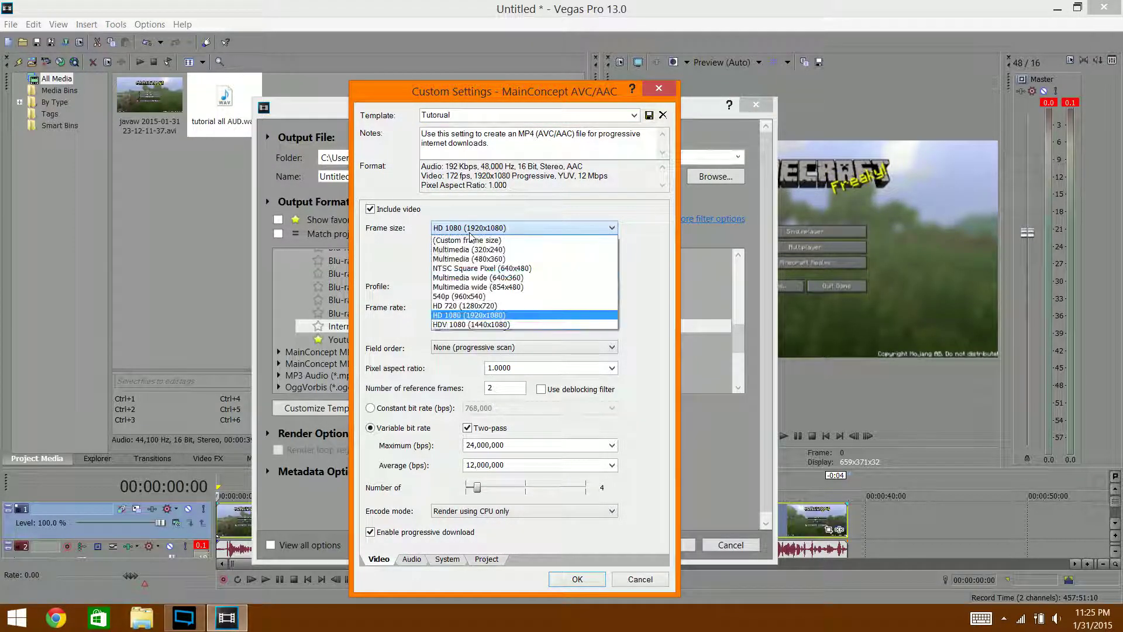
left_click(470, 316)
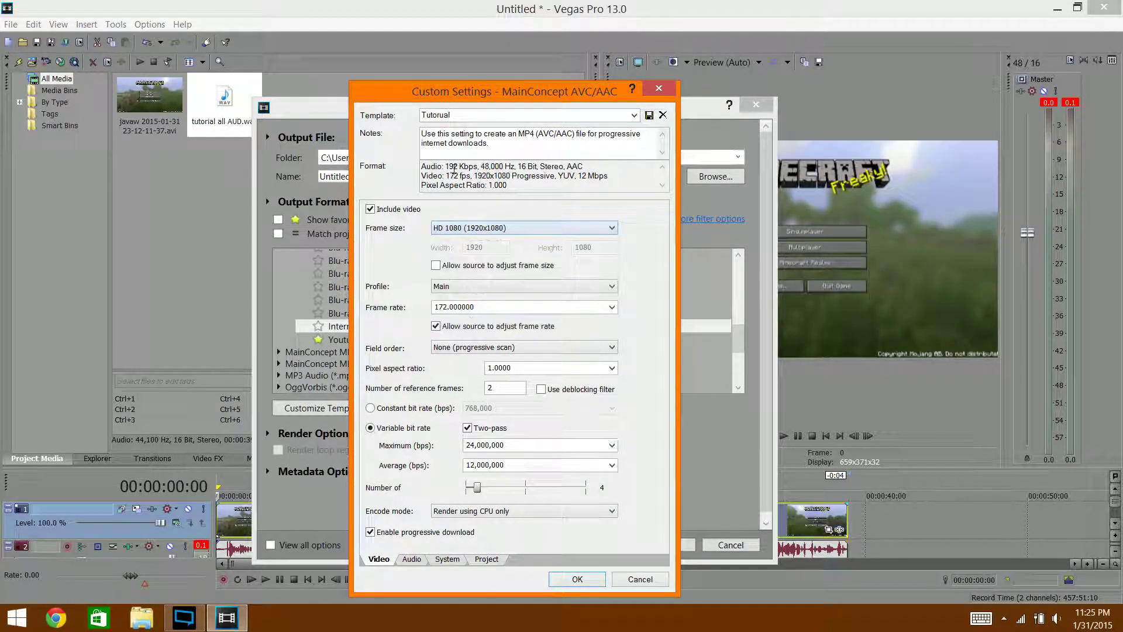
left_click(460, 286)
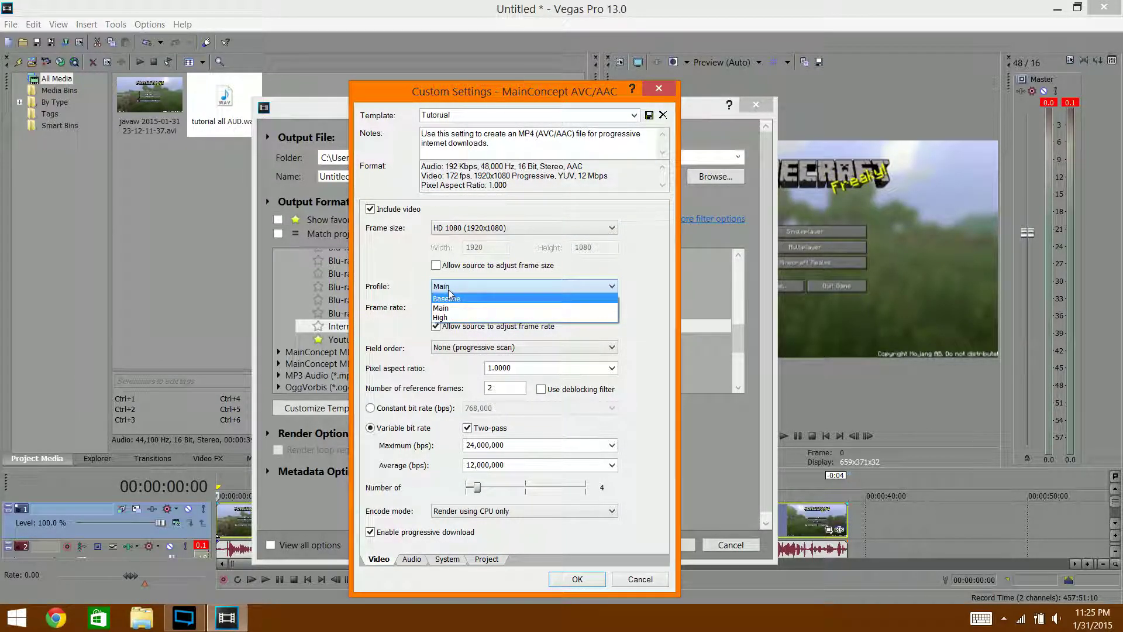
left_click(449, 308)
- Set the render template's frame rate to 59.940
double_click(500, 308)
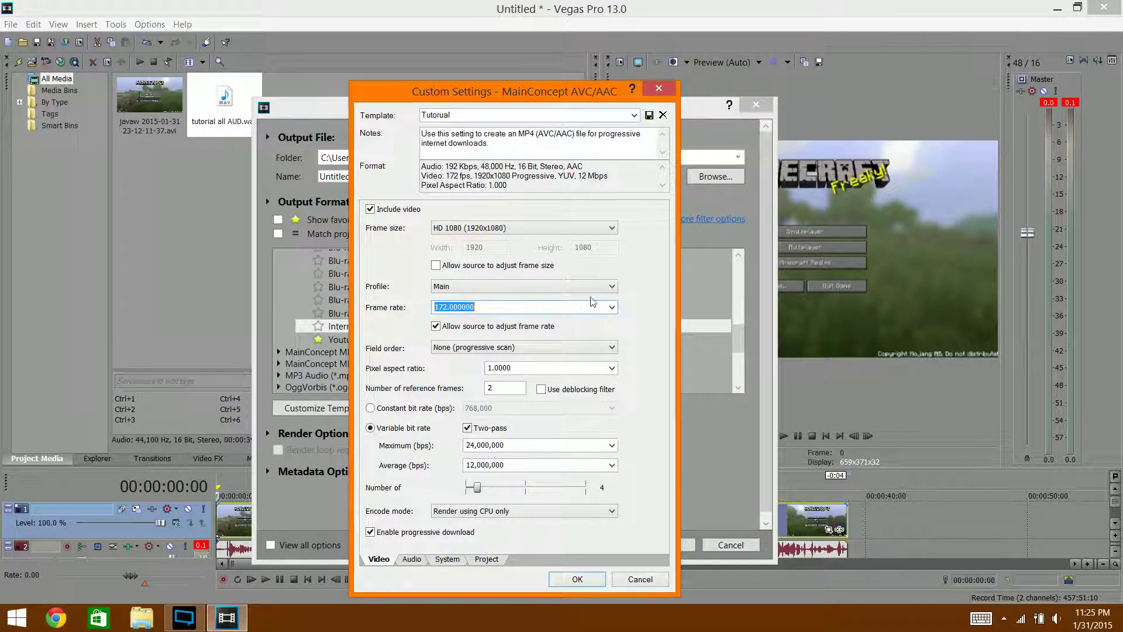
left_click(611, 308)
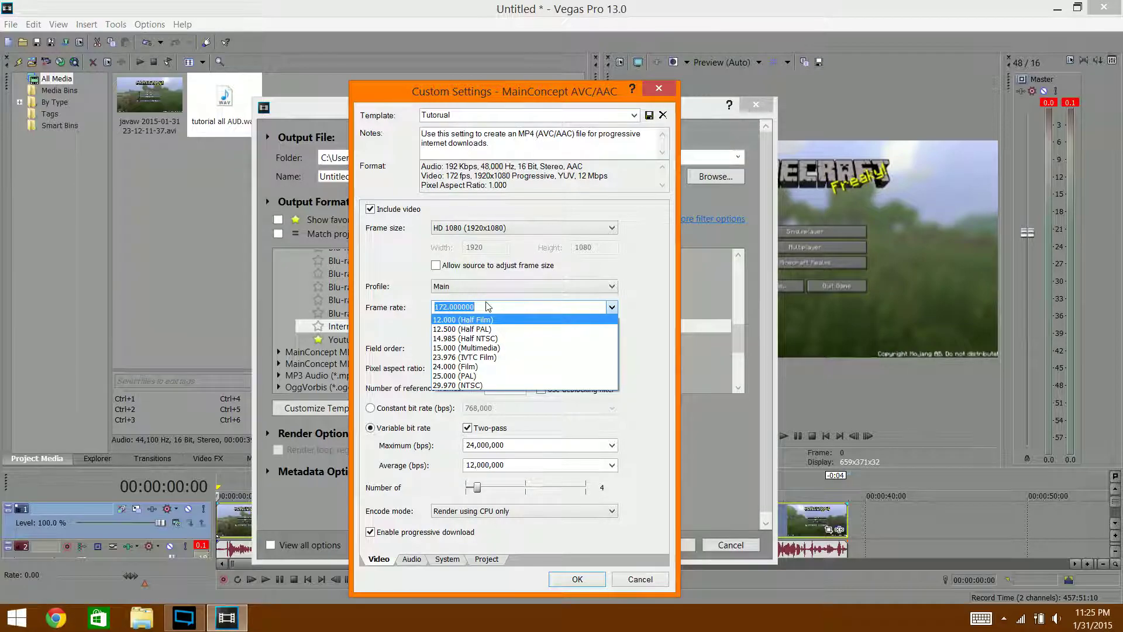
key("BackSpace")
type("5")
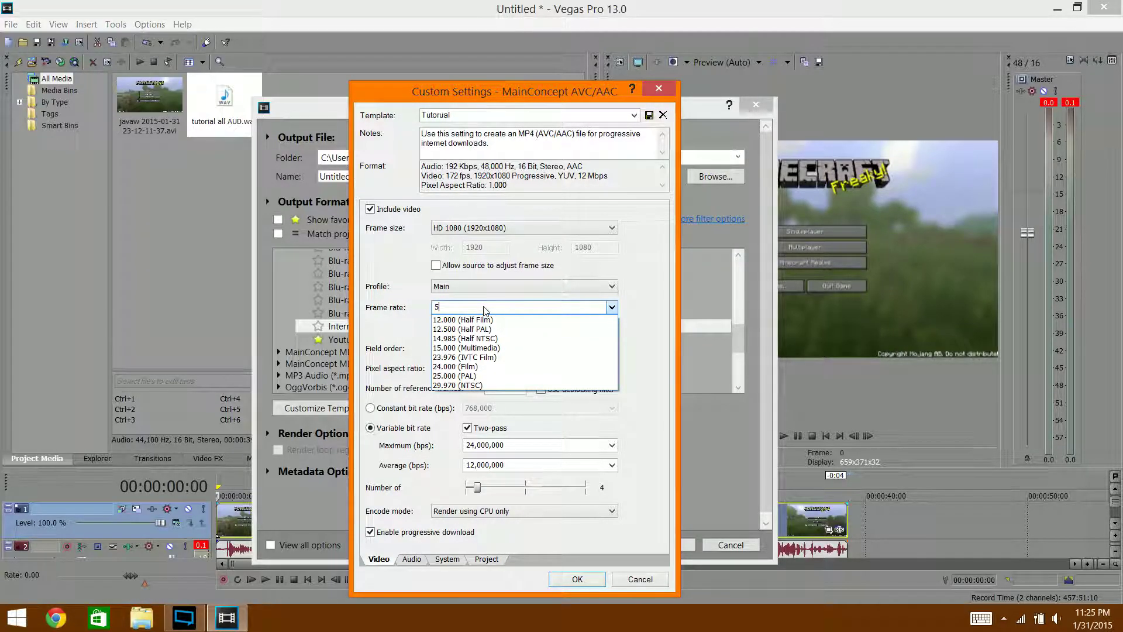
type("9.940")
key("Return")
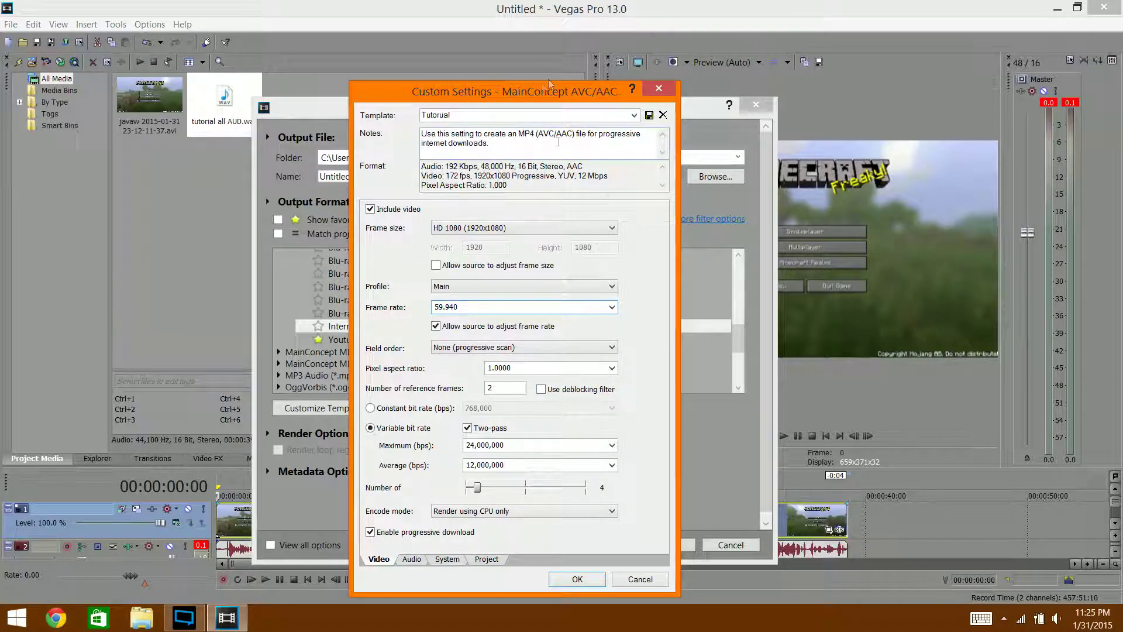
- Discard the open custom settings and examine the Youtube template's video settings for comparison
left_click_drag(540, 92, 817, 68)
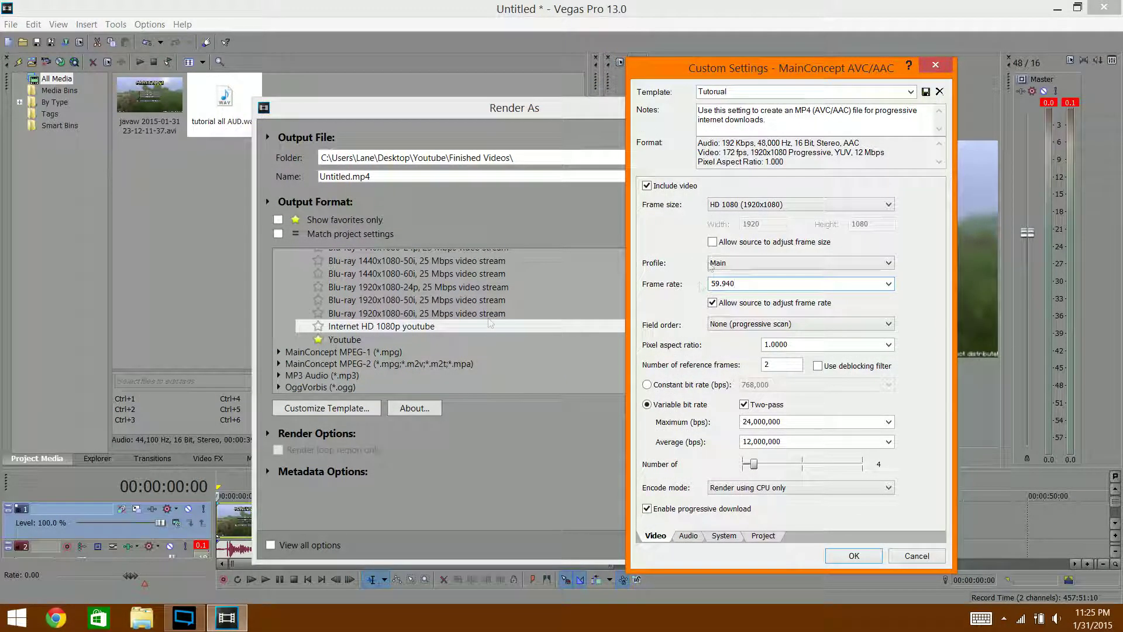
left_click(329, 341)
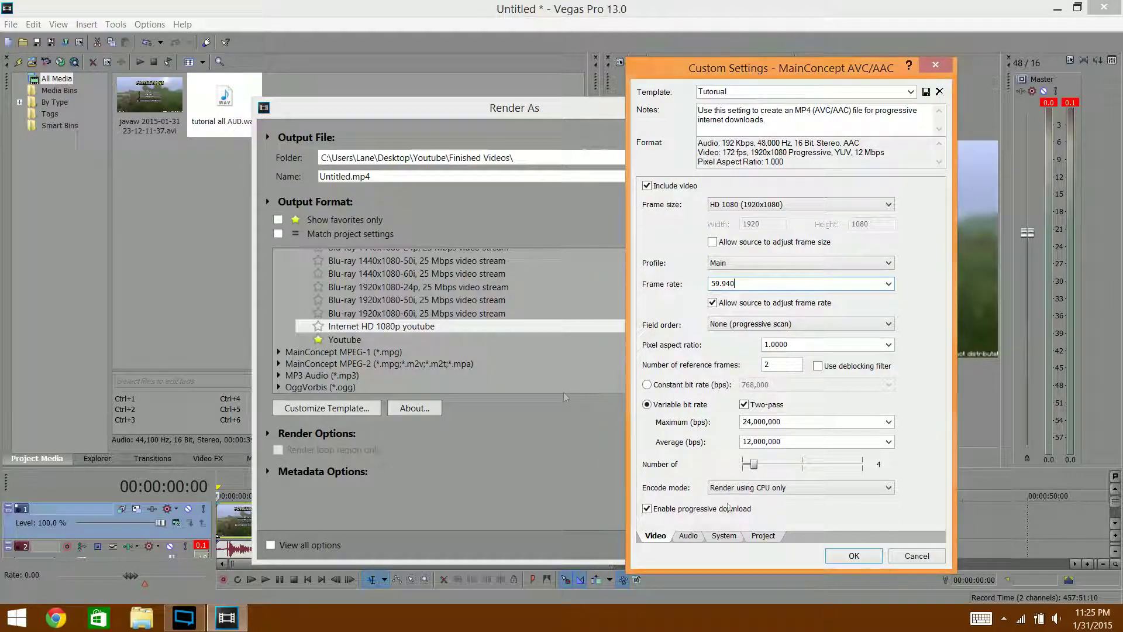
left_click(915, 558)
left_click(330, 341)
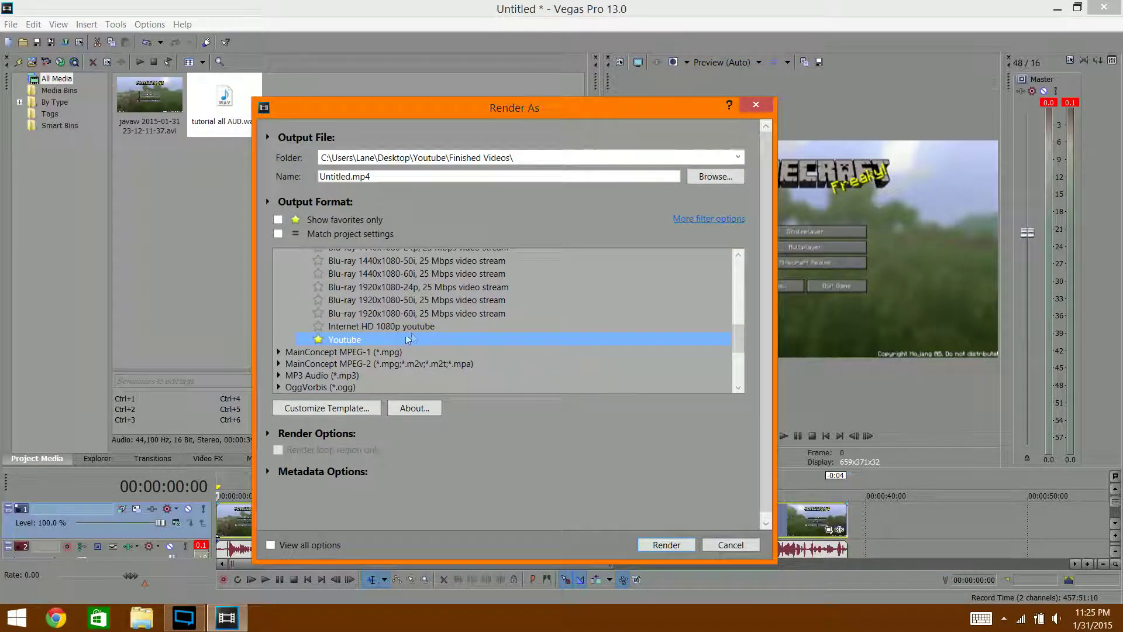
left_click(330, 409)
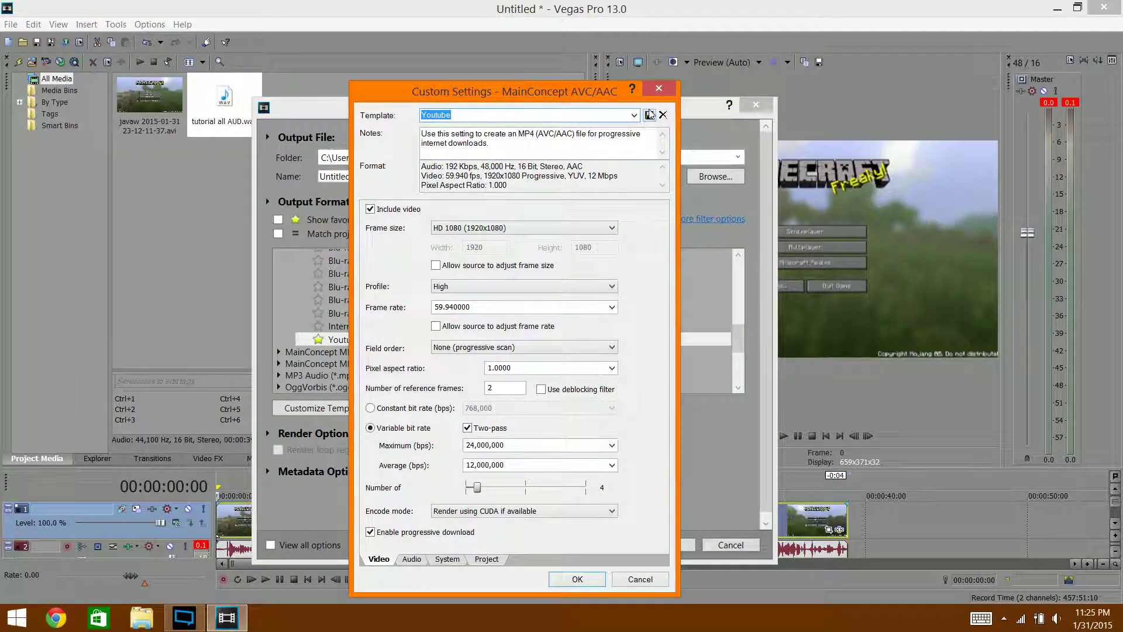
key("Escape")
- Open the custom settings of the Internet HD 1080p youtube template and name the new template tutorial
left_click(351, 328)
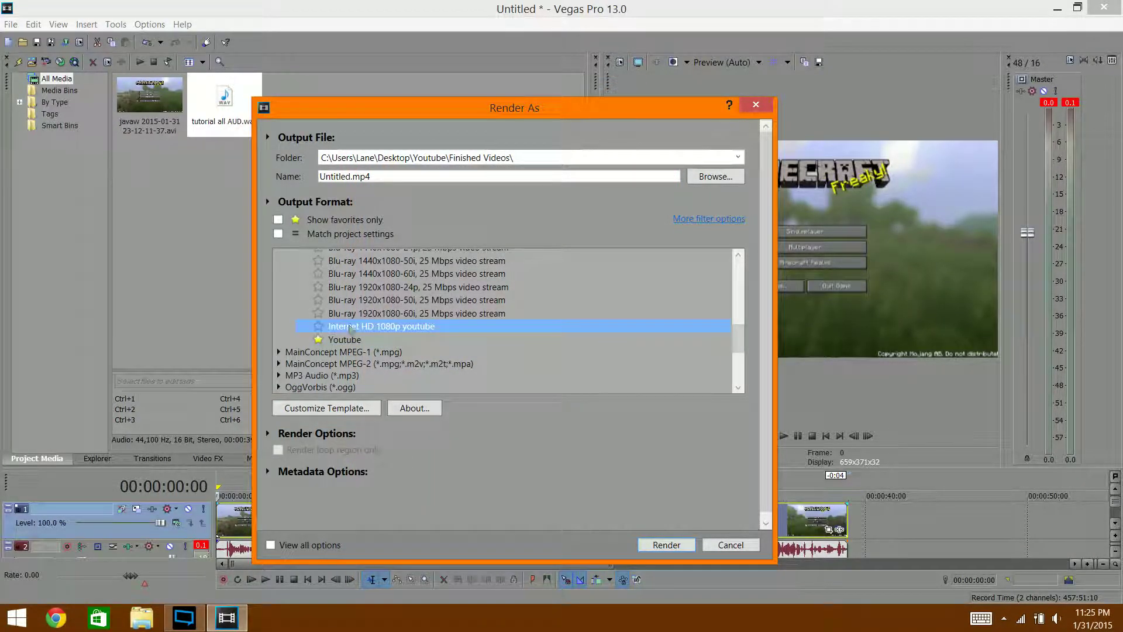
left_click(341, 408)
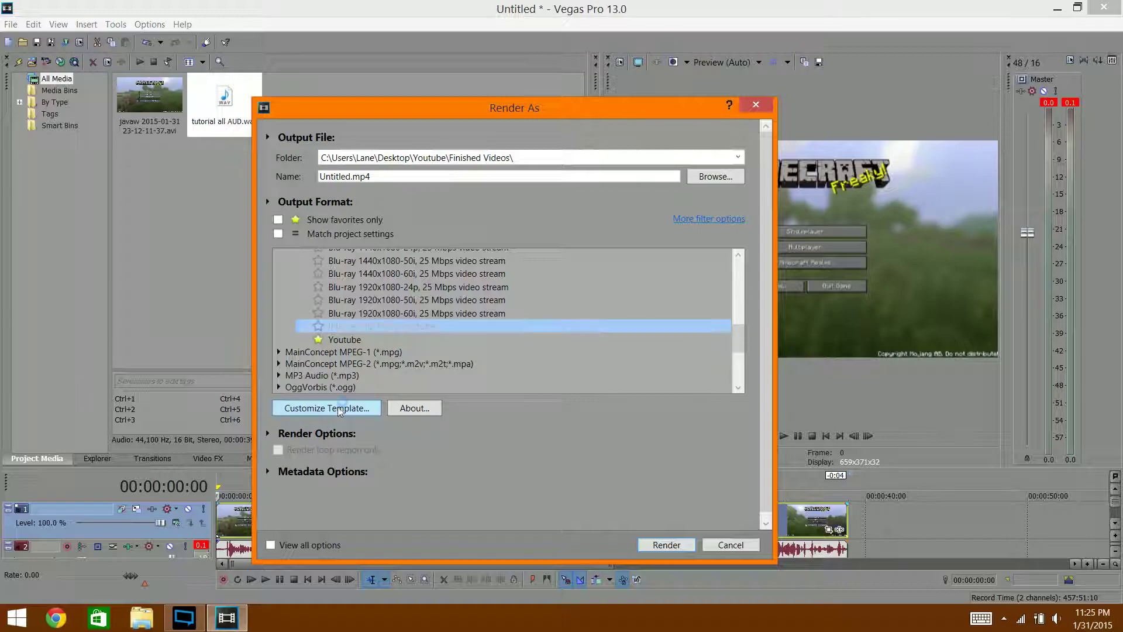
type("tutorial")
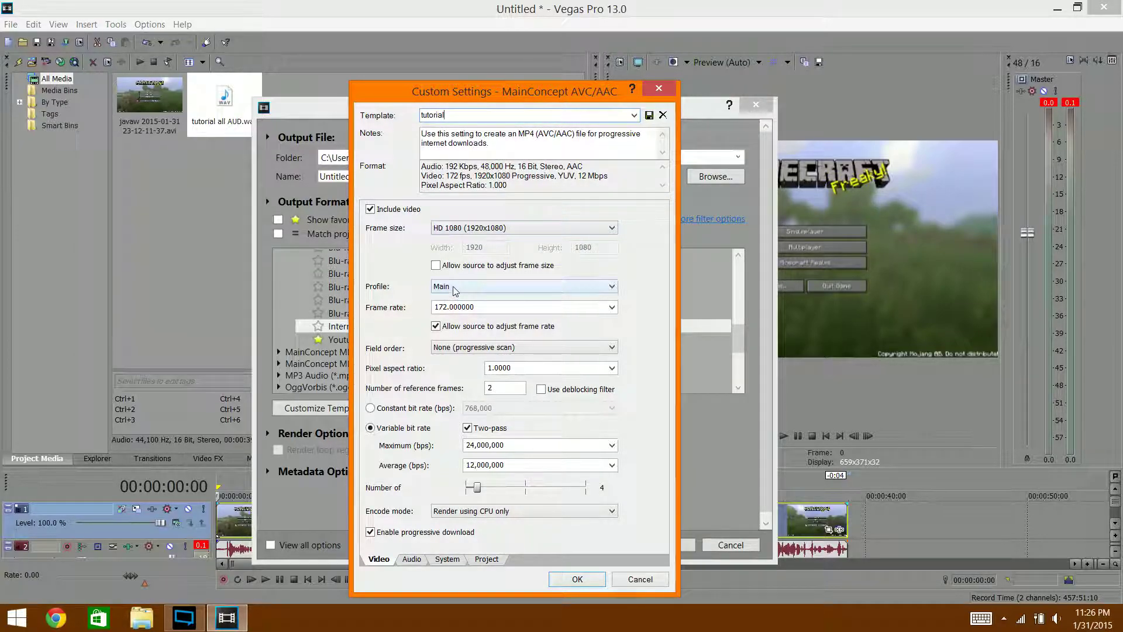
- Set the tutorial template's frame rate to 59.940
double_click(470, 310)
key("BackSpace")
type("59.")
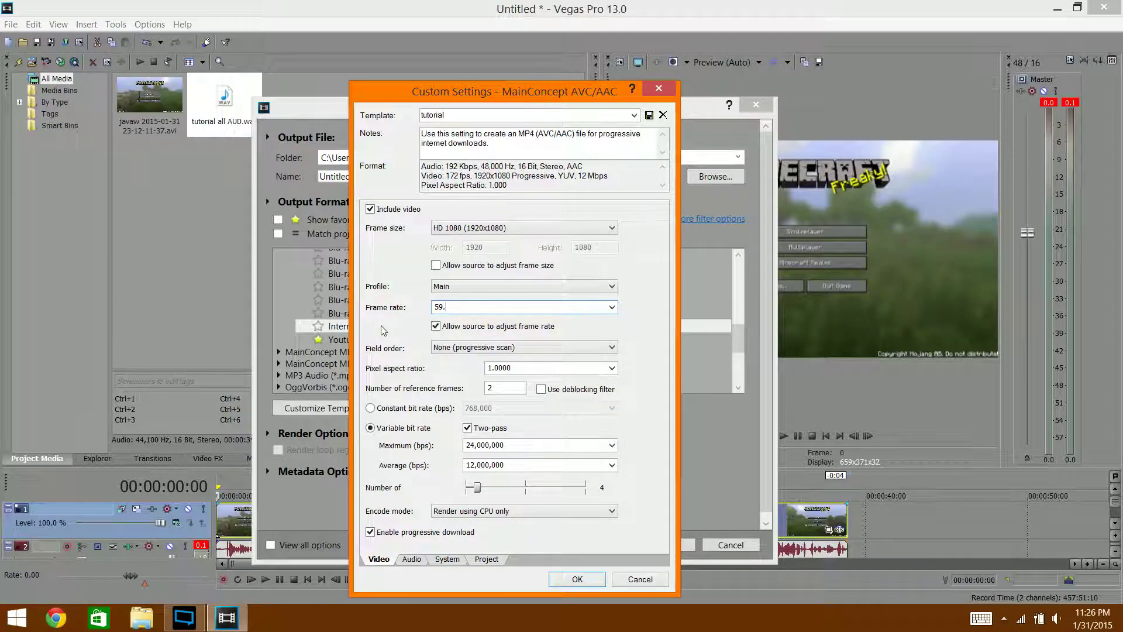
type("940")
left_click(528, 351)
left_click(529, 351)
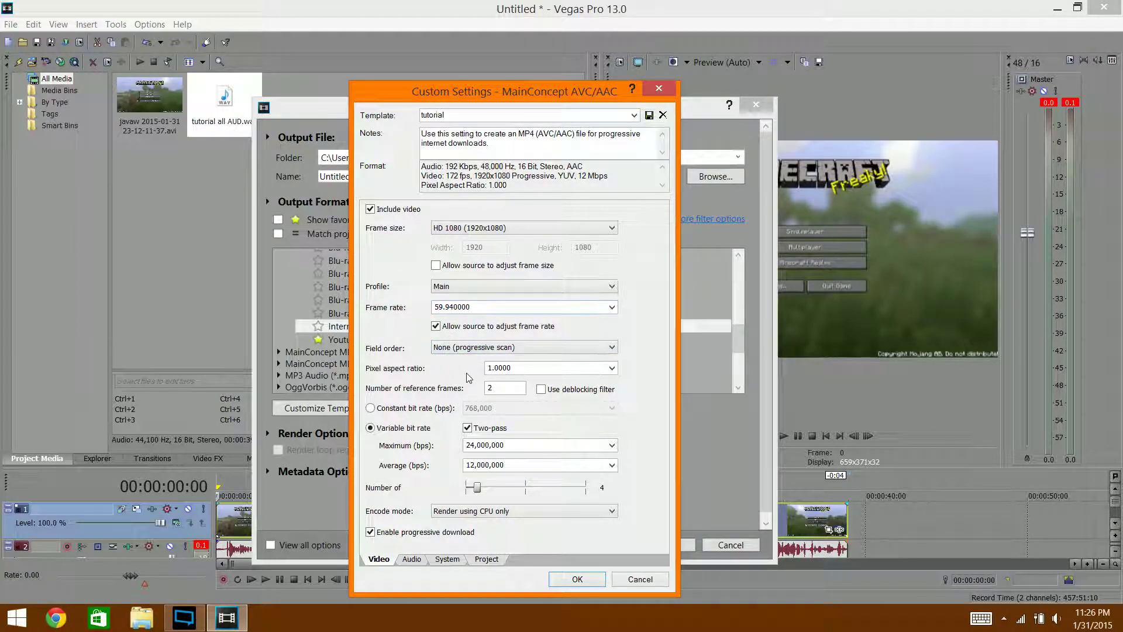
- Set the template's encode mode to Render using CUDA if available, keeping the progressive scan field order
left_click(486, 348)
left_click(494, 385)
left_click(500, 516)
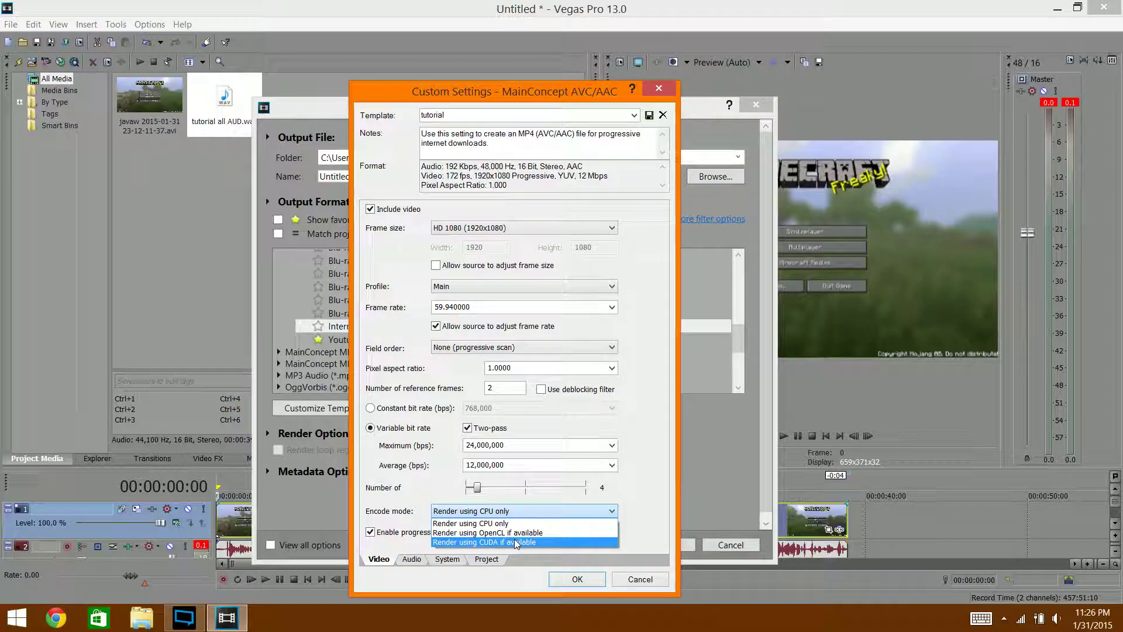
left_click(517, 543)
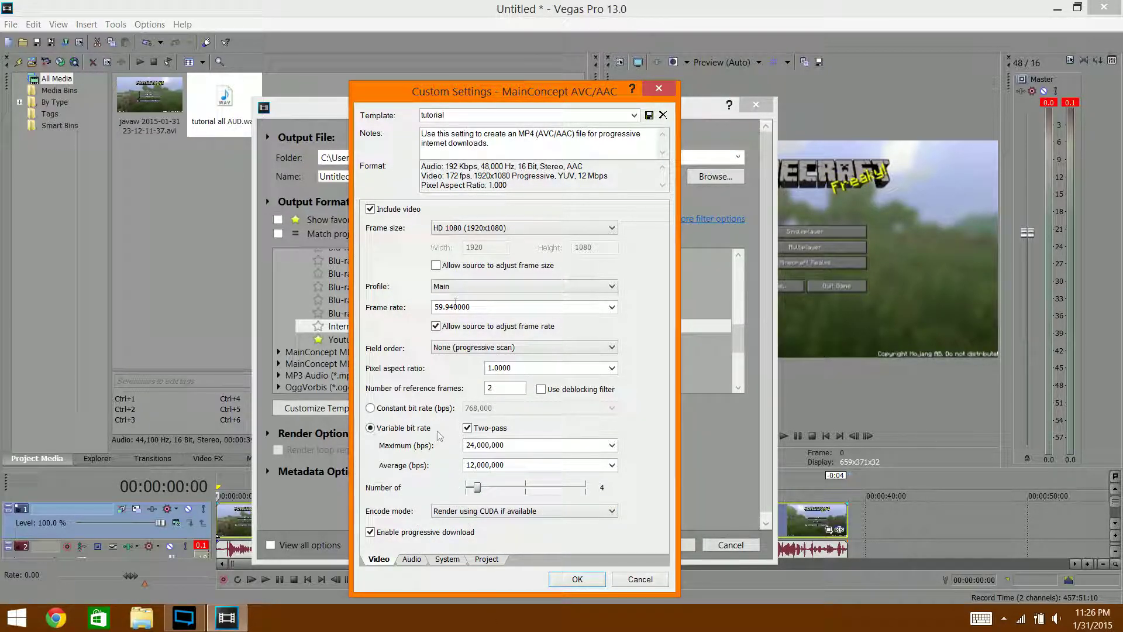
- Review the template's audio settings and run the GPU check in its system settings
left_click(413, 560)
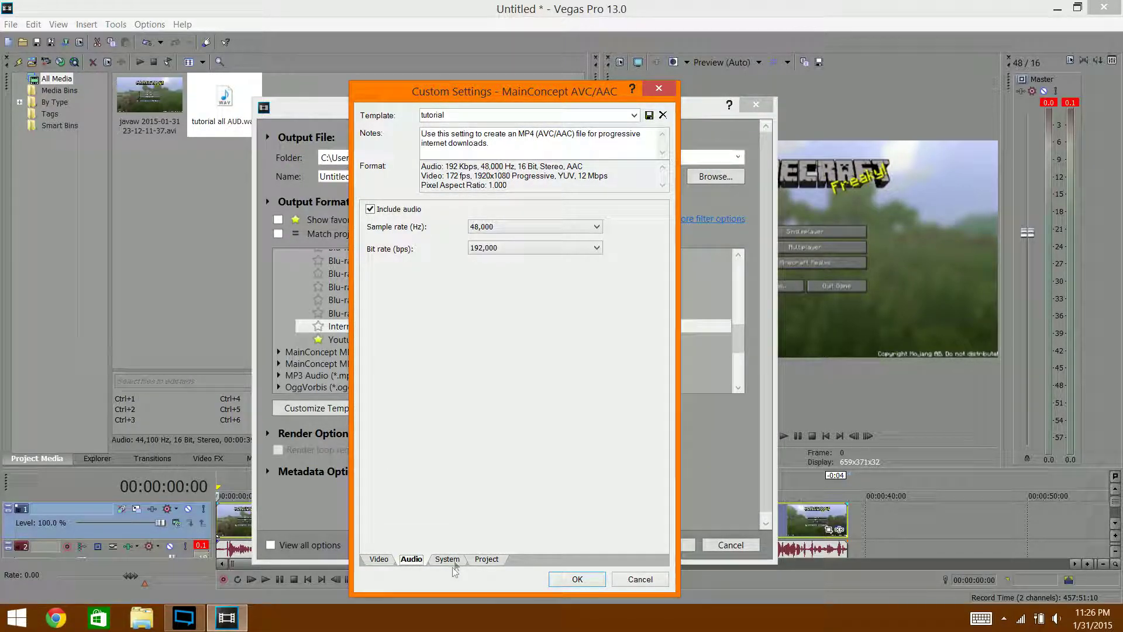
left_click(447, 560)
left_click(391, 252)
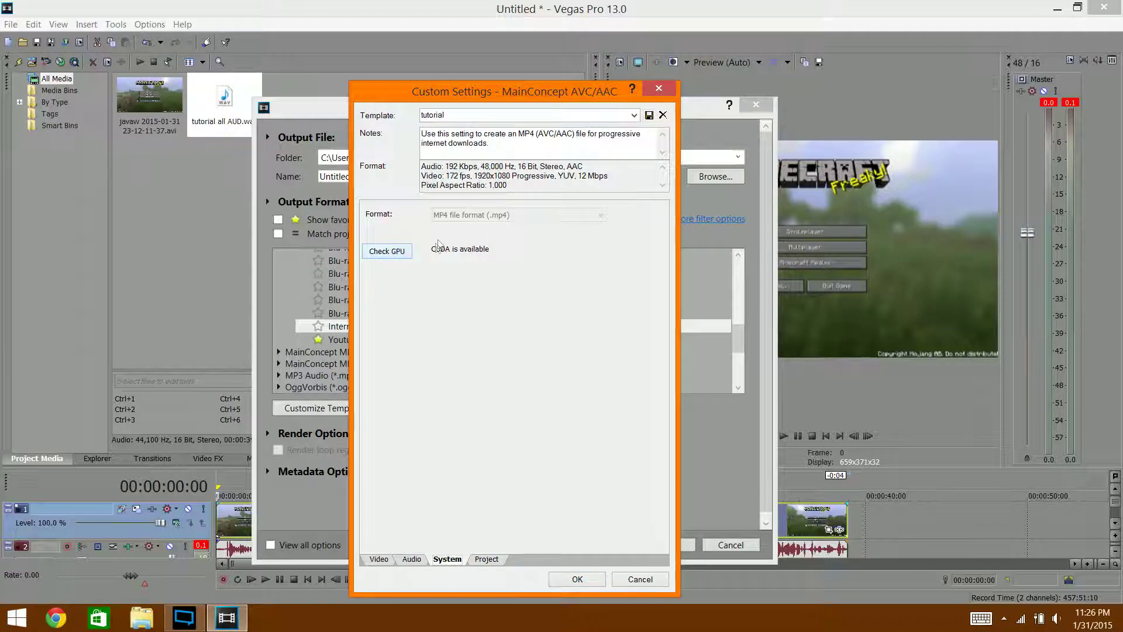
left_click(1004, 619)
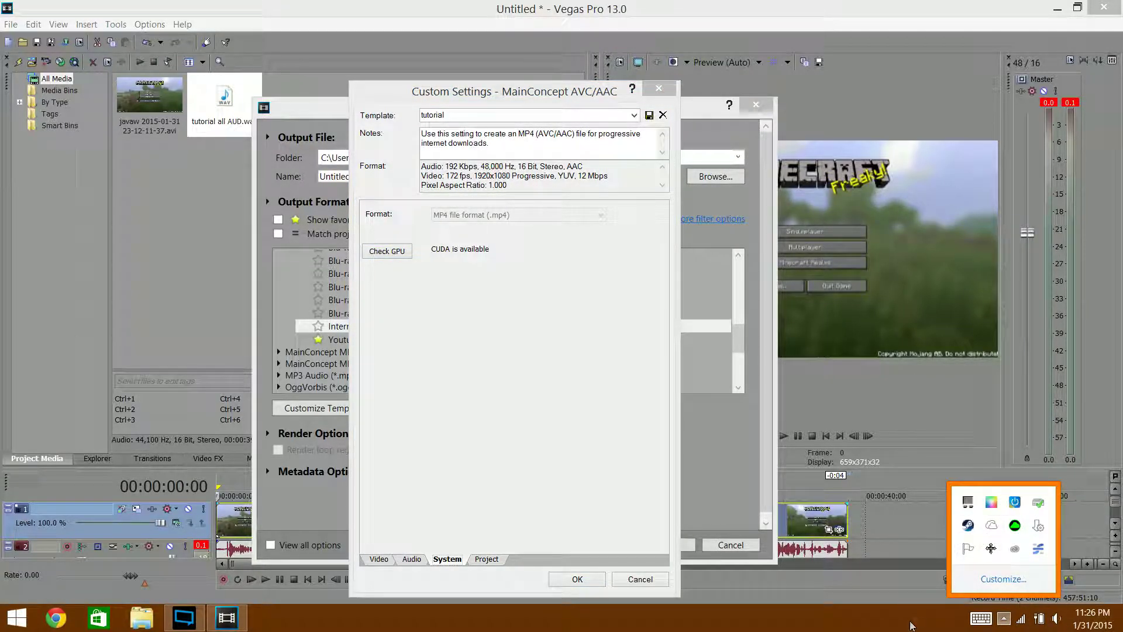
left_click(449, 251)
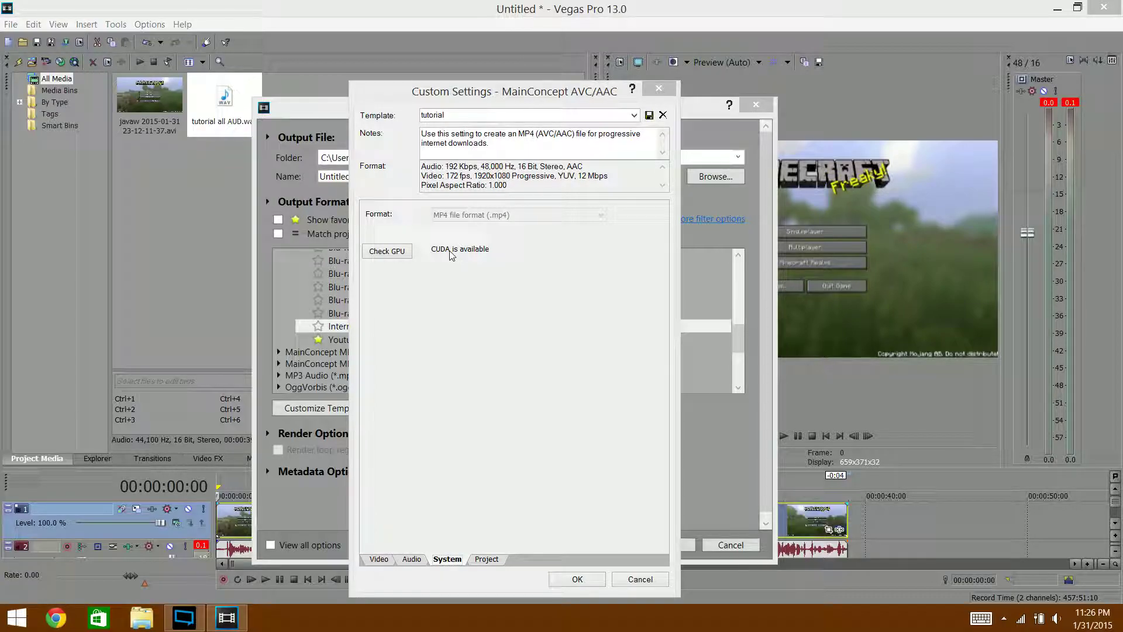
- Review the template's project settings, including the video rendering quality, and return to its video settings
left_click(487, 559)
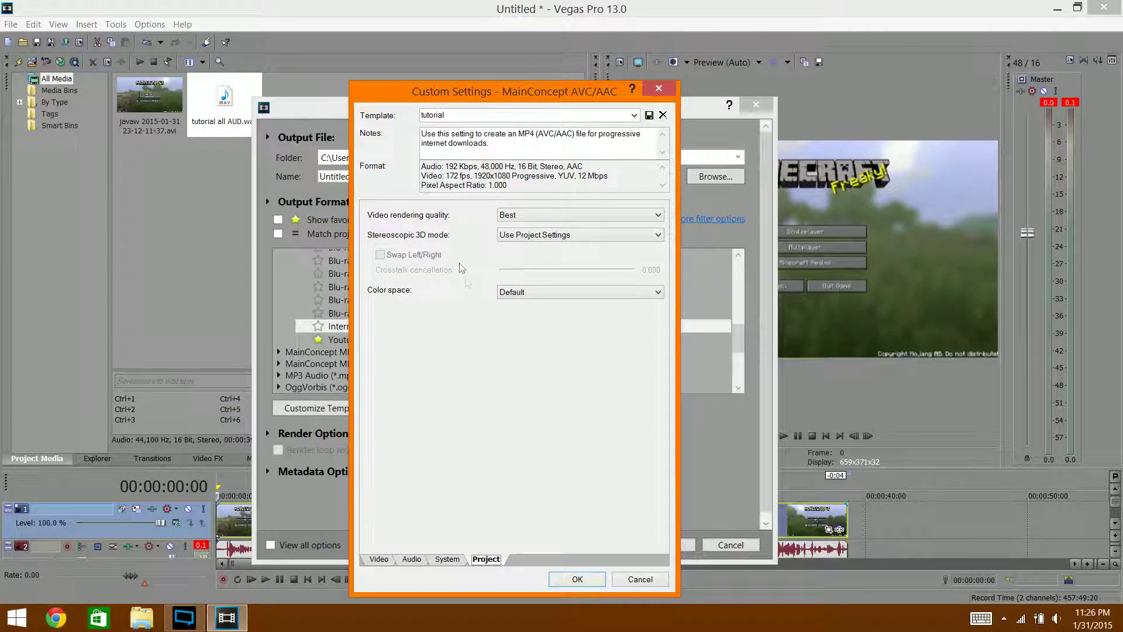
left_click(507, 215)
left_click(506, 215)
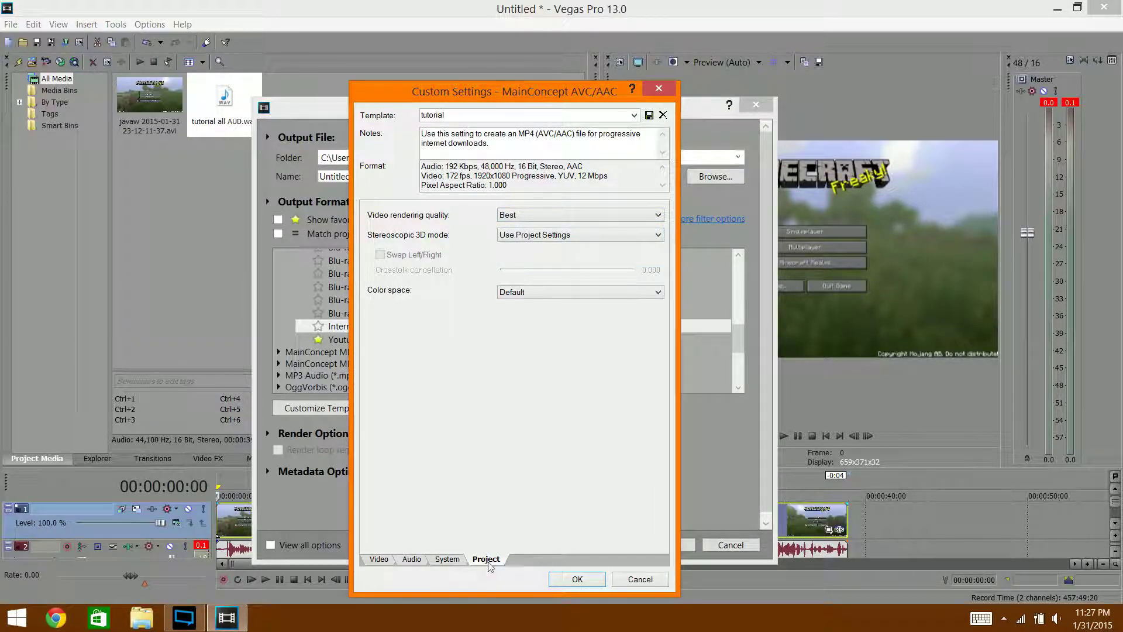
left_click(445, 560)
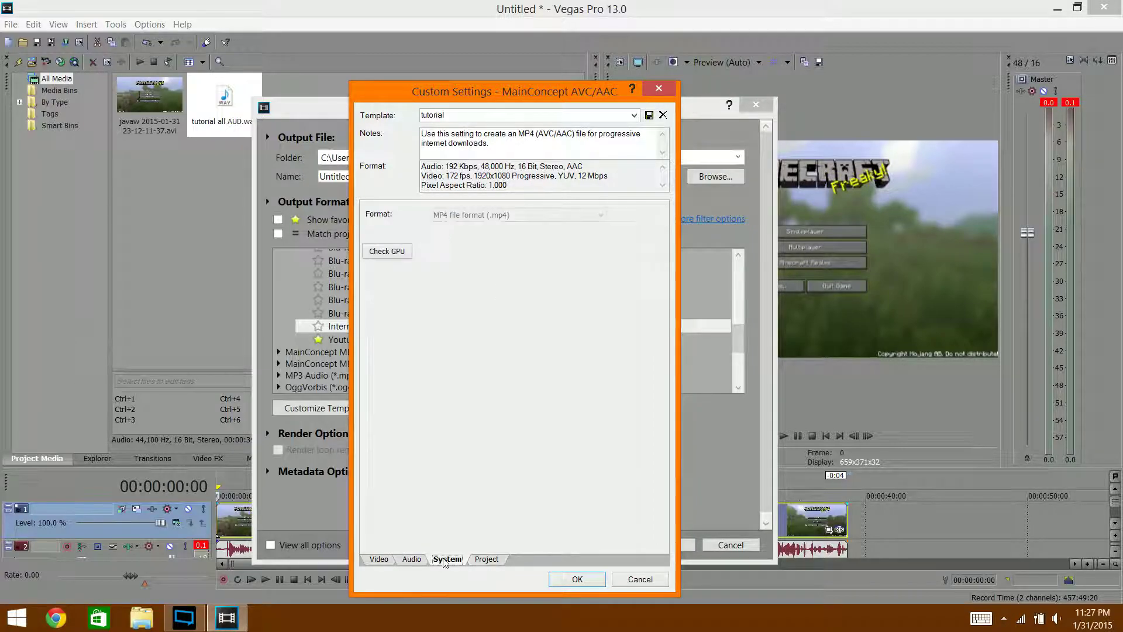
left_click(494, 559)
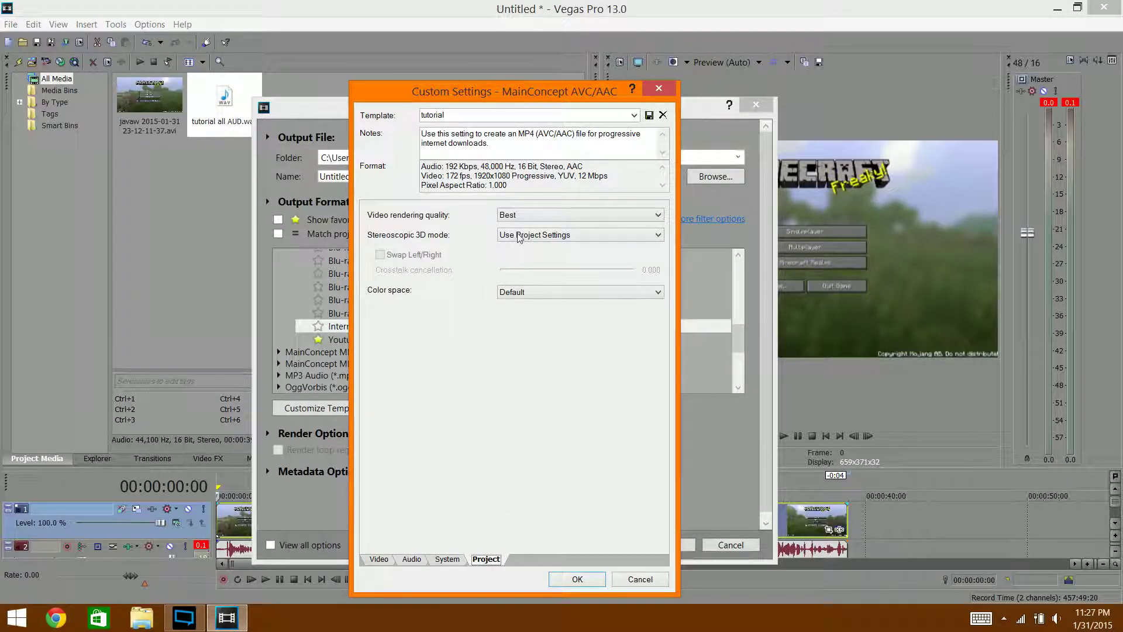
left_click(379, 559)
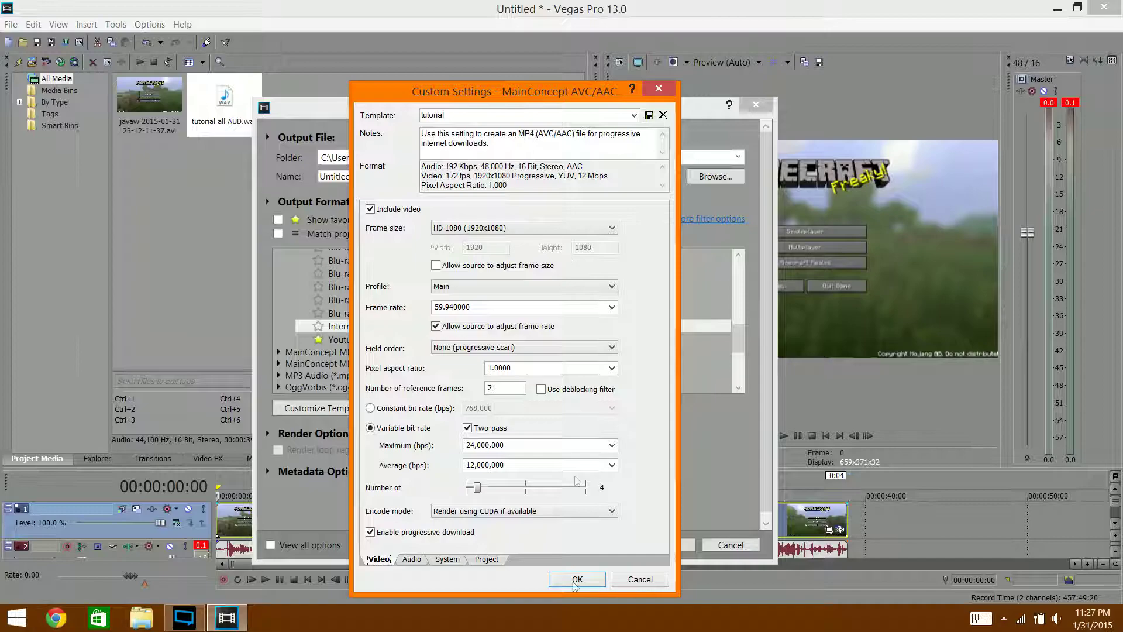
- Save the tutorial render template, accept the custom settings and select it in the format list
left_click(649, 116)
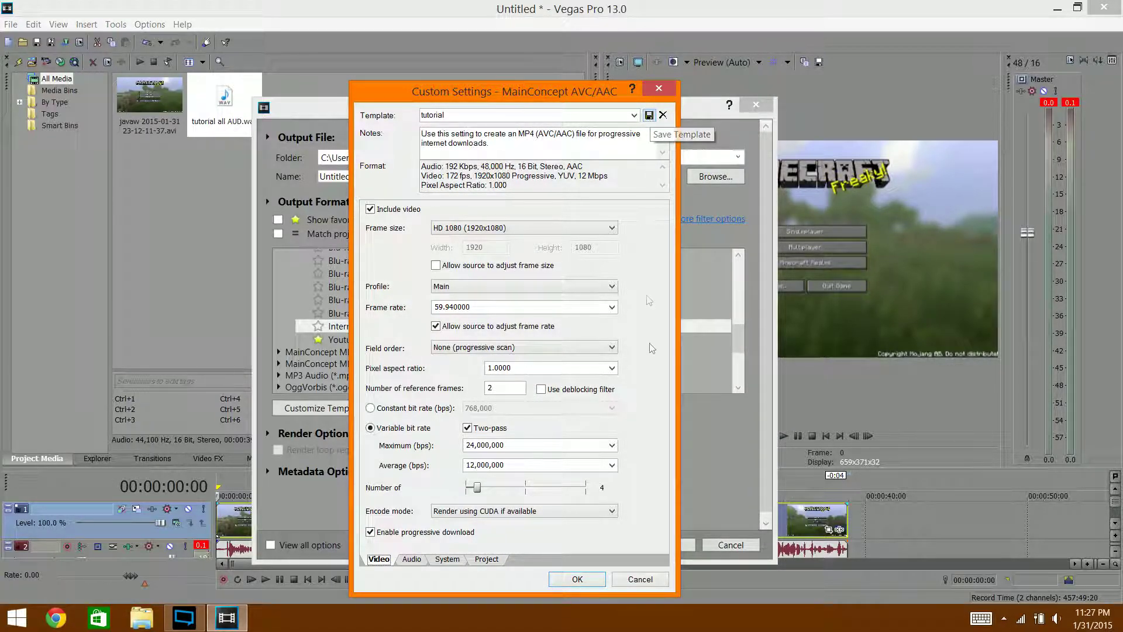
left_click(577, 579)
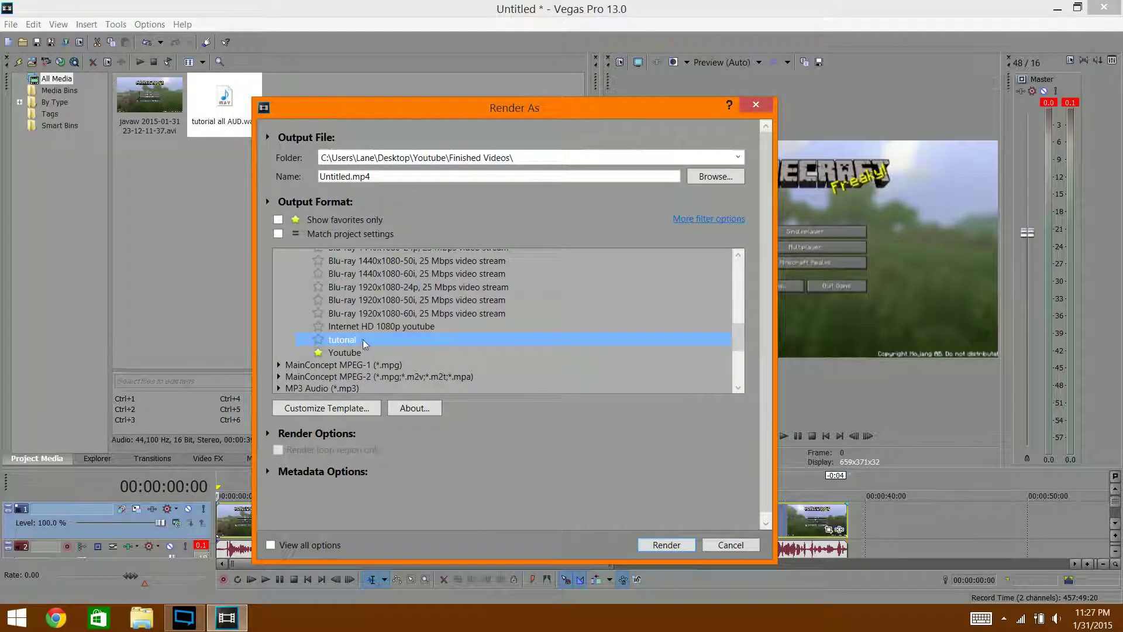
right_click(362, 341)
left_click(381, 341)
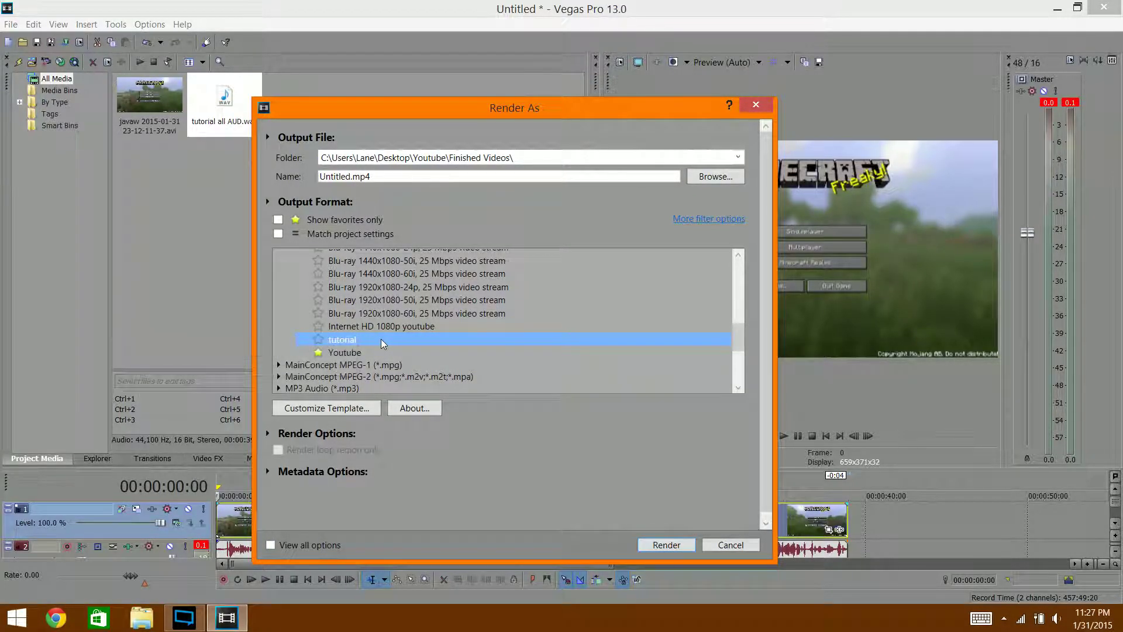
- Compare the custom settings of the Youtube template with those of the tutorial template, closing both without changes
left_click(363, 354)
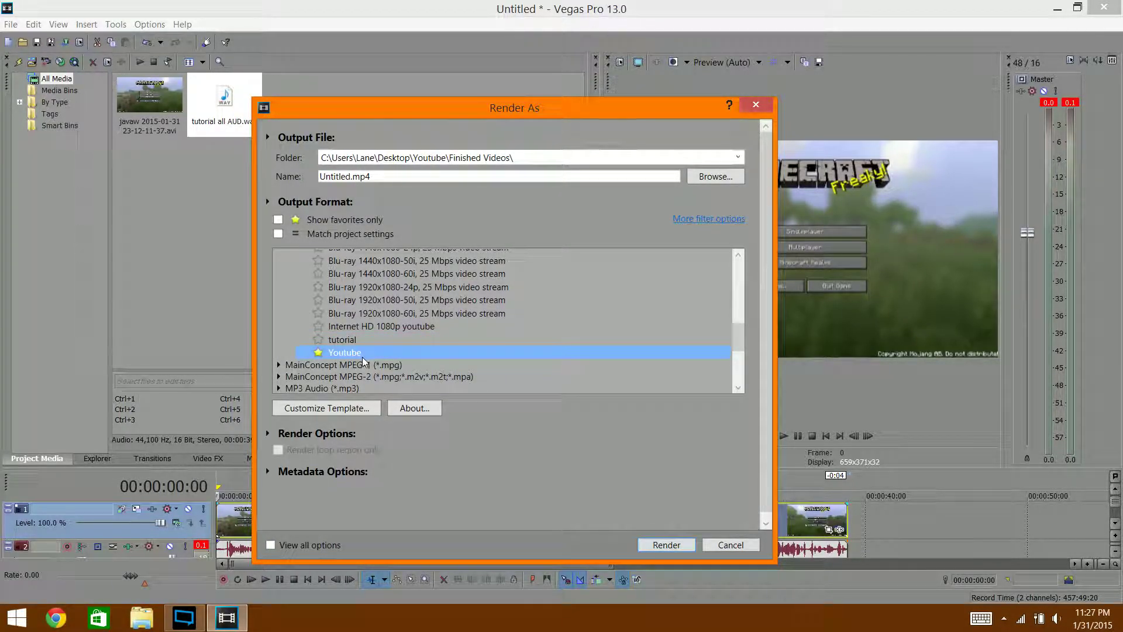
left_click(337, 409)
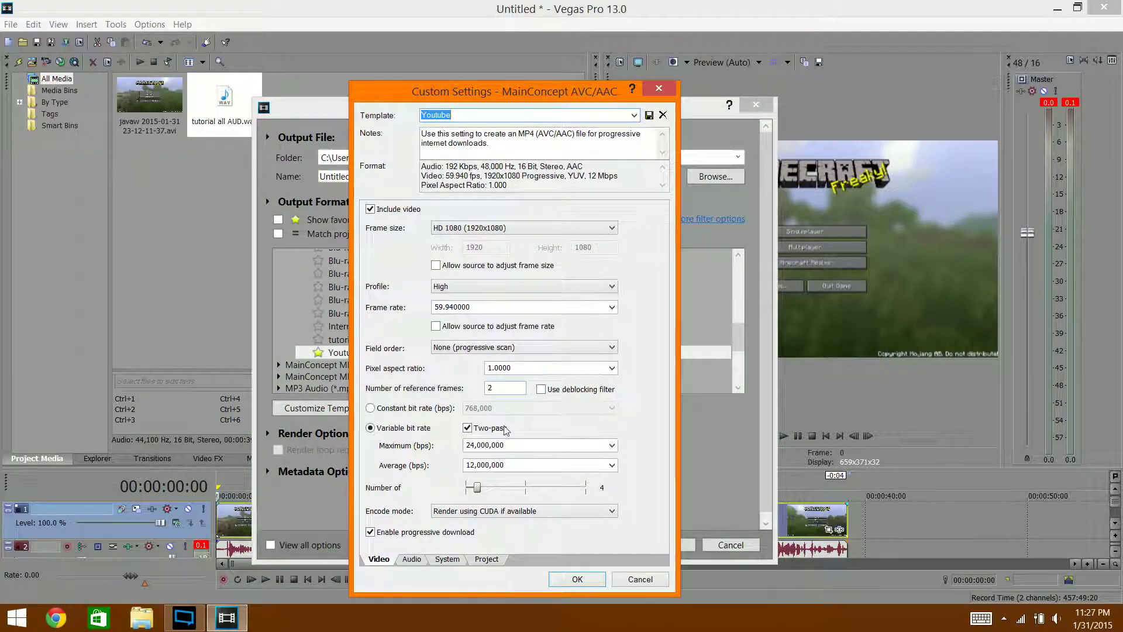
left_click(660, 88)
left_click(357, 340)
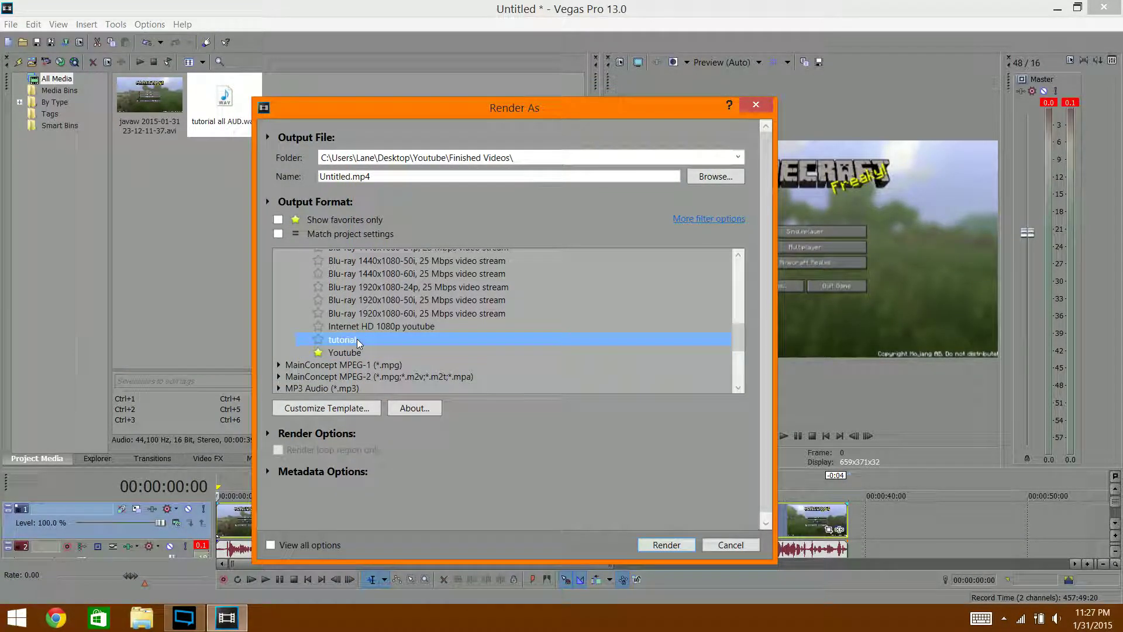
left_click(341, 408)
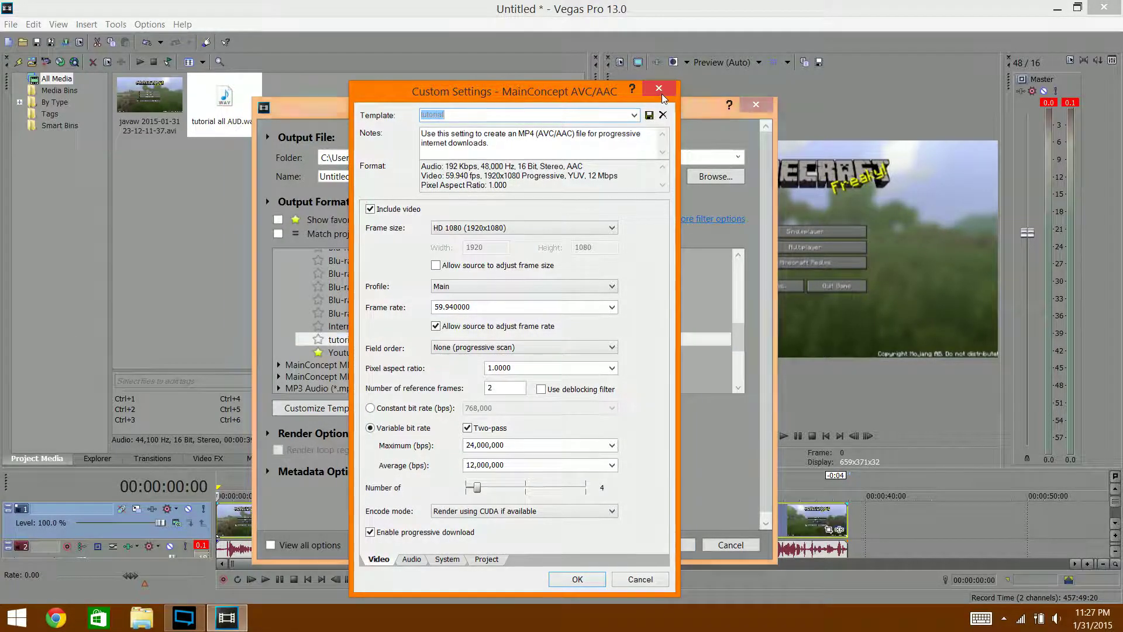
left_click(660, 89)
- Limit the render format list to favorites only and select the Youtube template
left_click(345, 353)
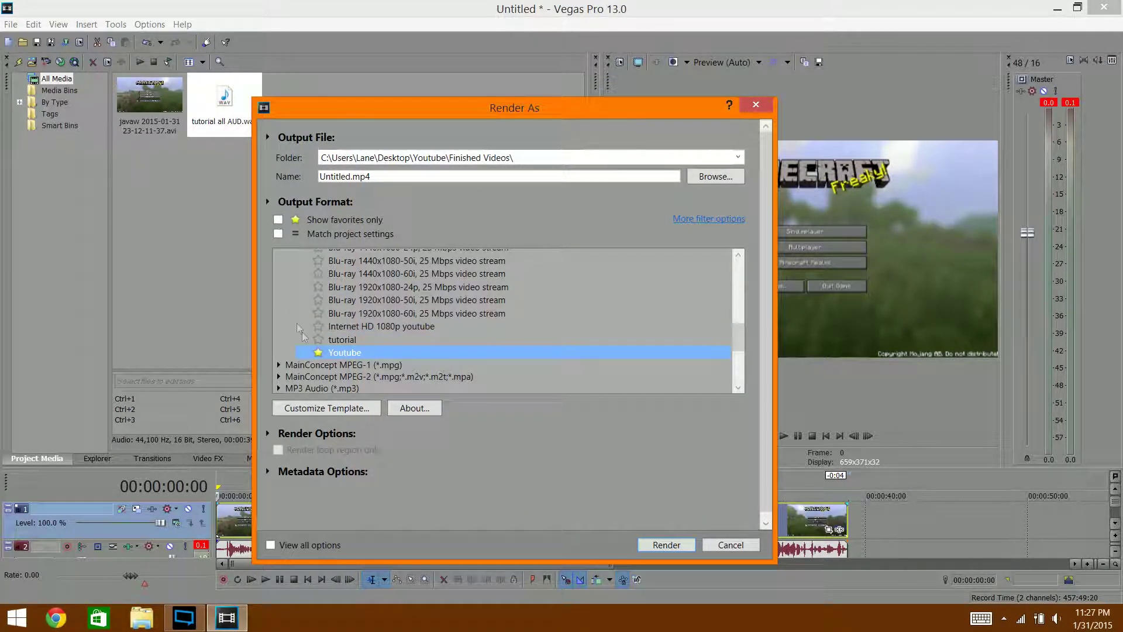
left_click(319, 352)
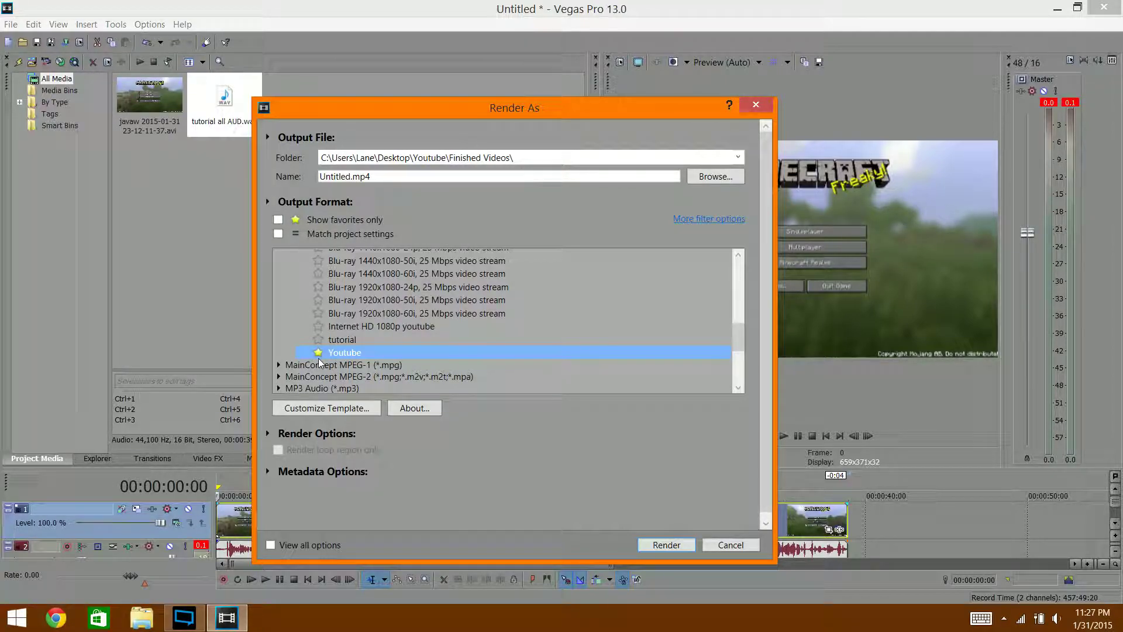
left_click(278, 219)
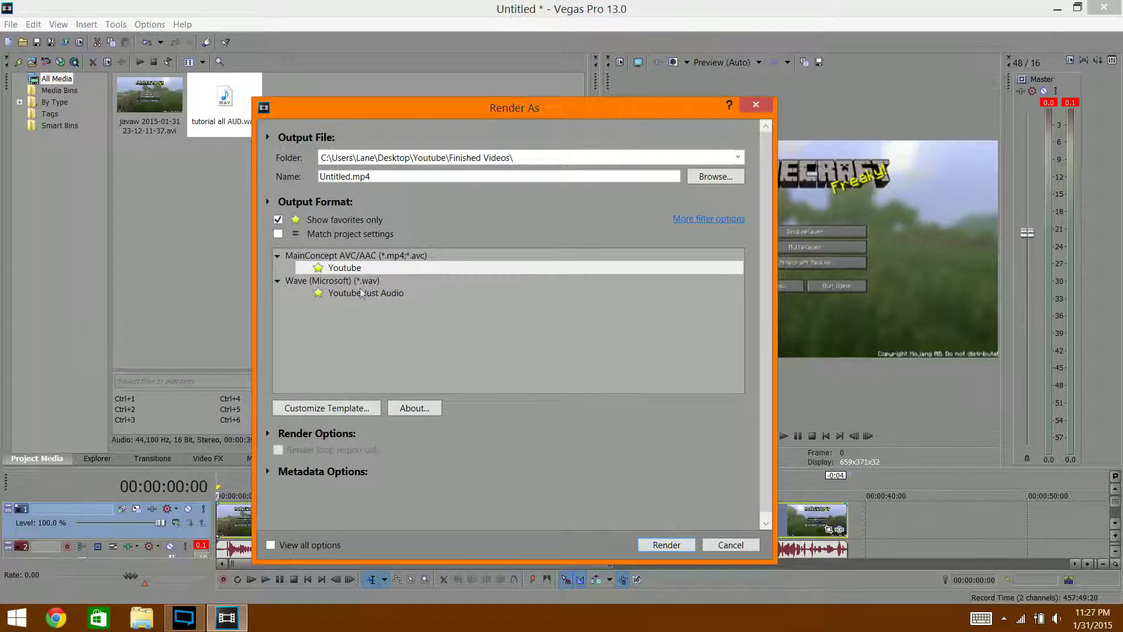
left_click(344, 292)
left_click(345, 270)
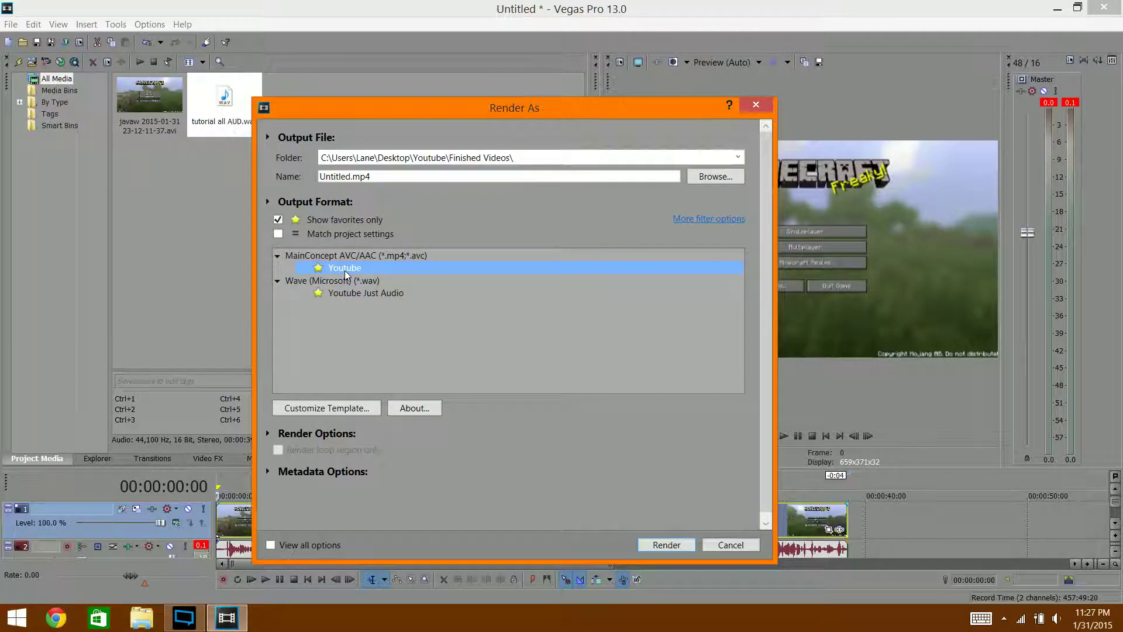
- Name the output file Tutorial, keep the Youtube MP4 template and render the project into the Finished Videos folder
left_click(337, 294)
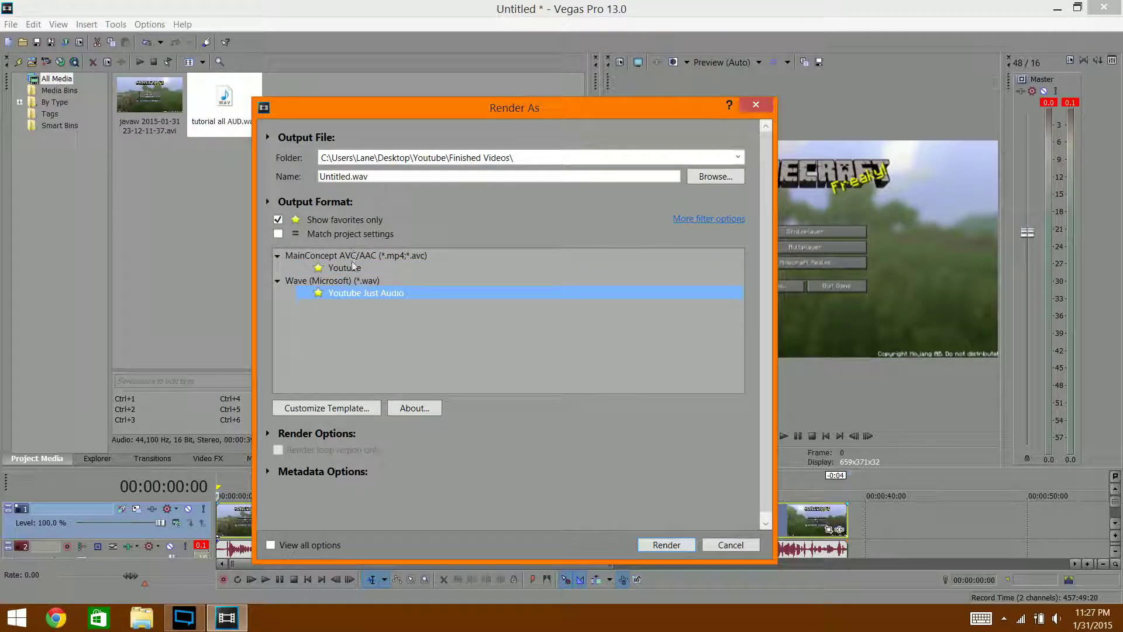
double_click(400, 176)
key("BackSpace")
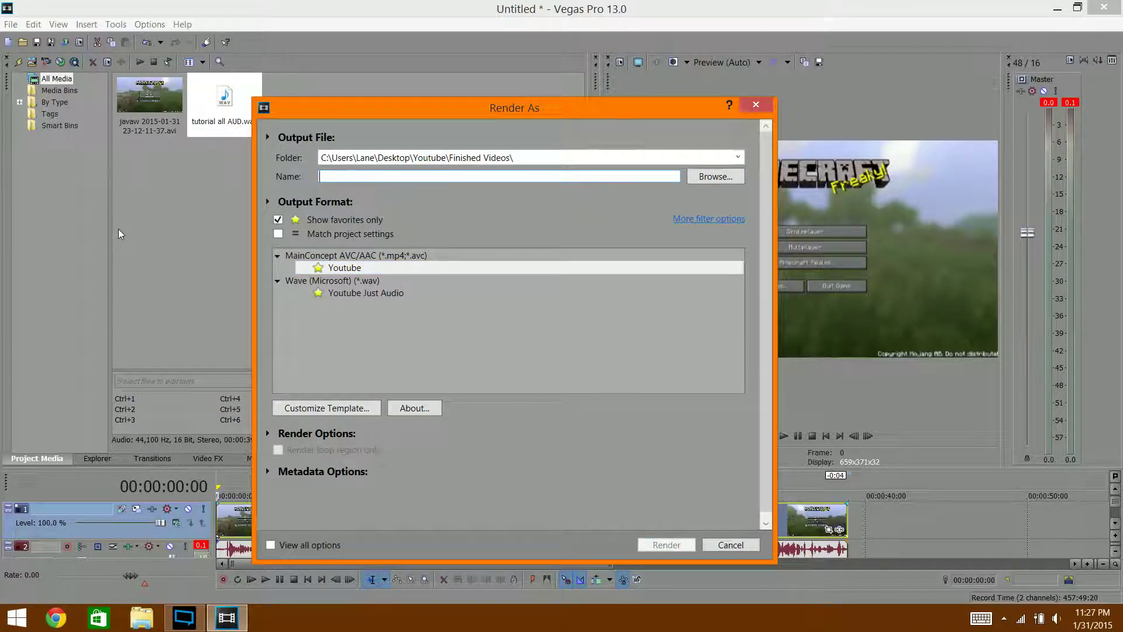
type("Tutorial")
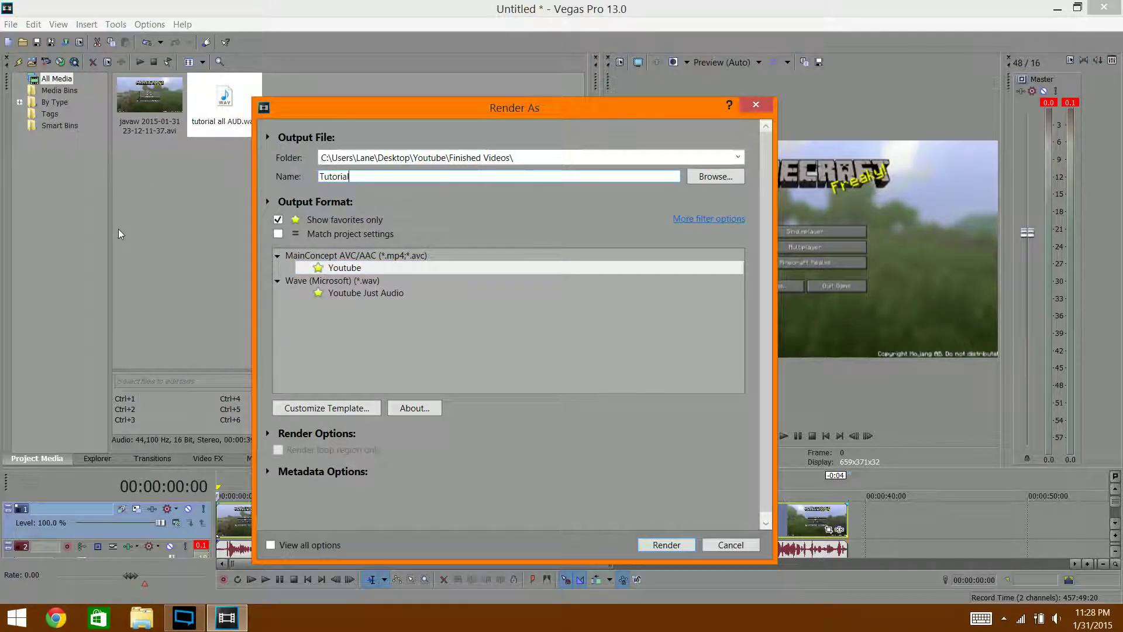
left_click(343, 296)
left_click(346, 272)
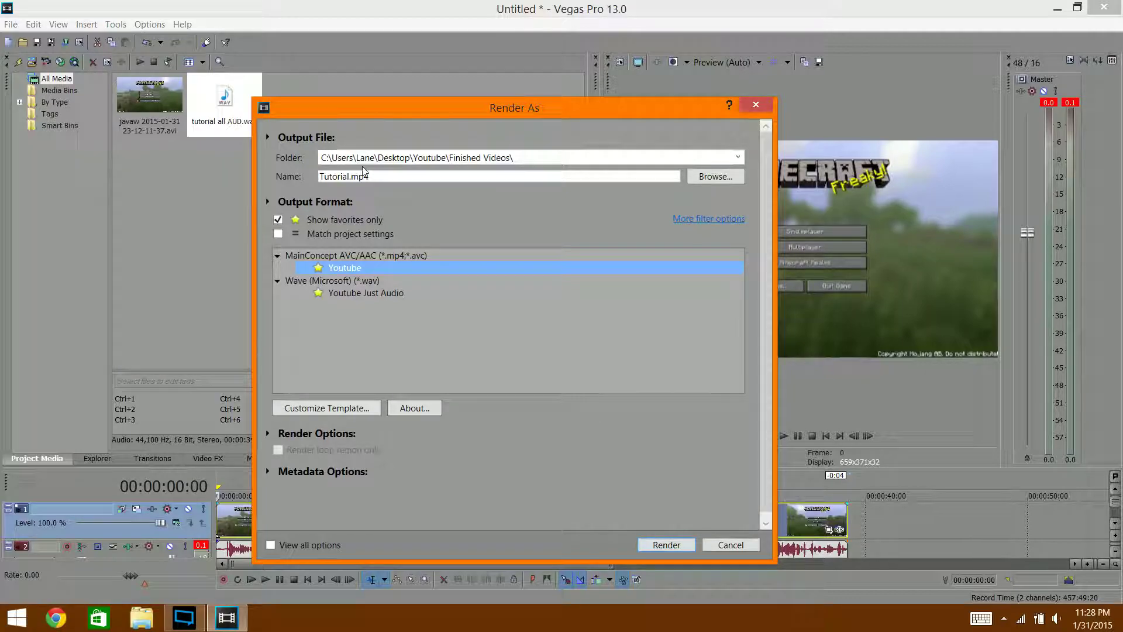
left_click(667, 545)
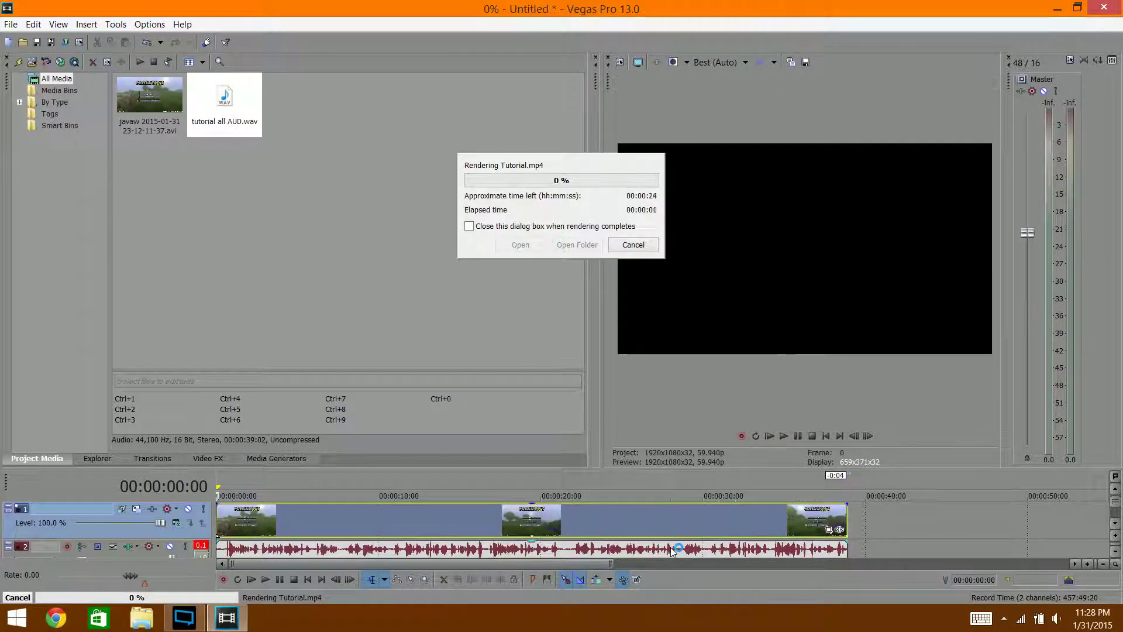
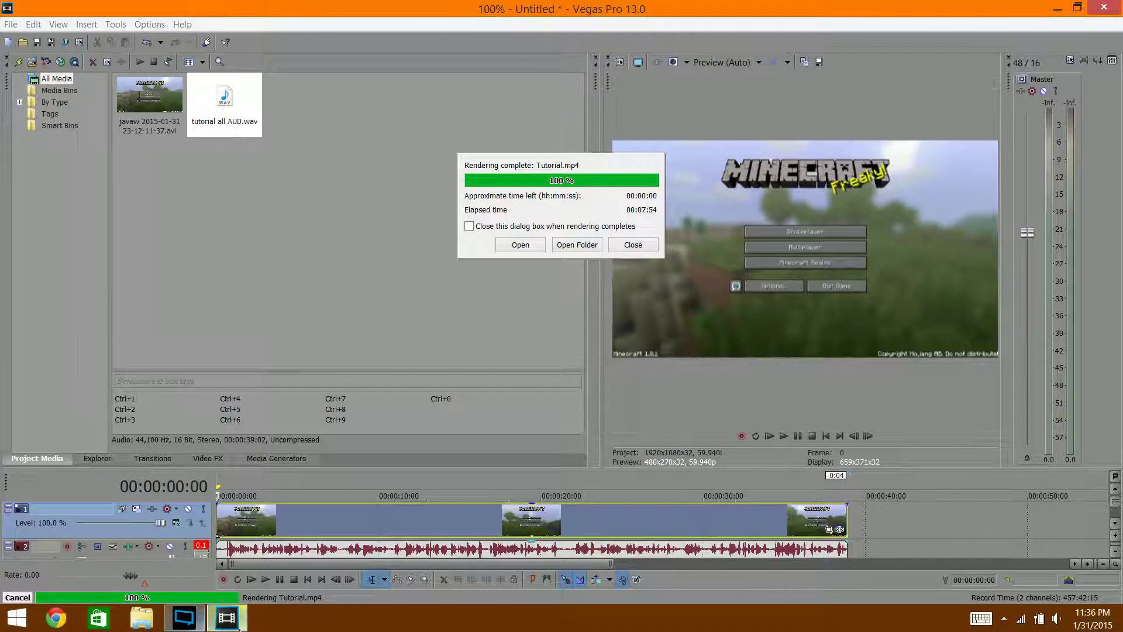
- Dismiss the render progress dialog and close Vegas Pro without saving the project
mouse_move(212, 600)
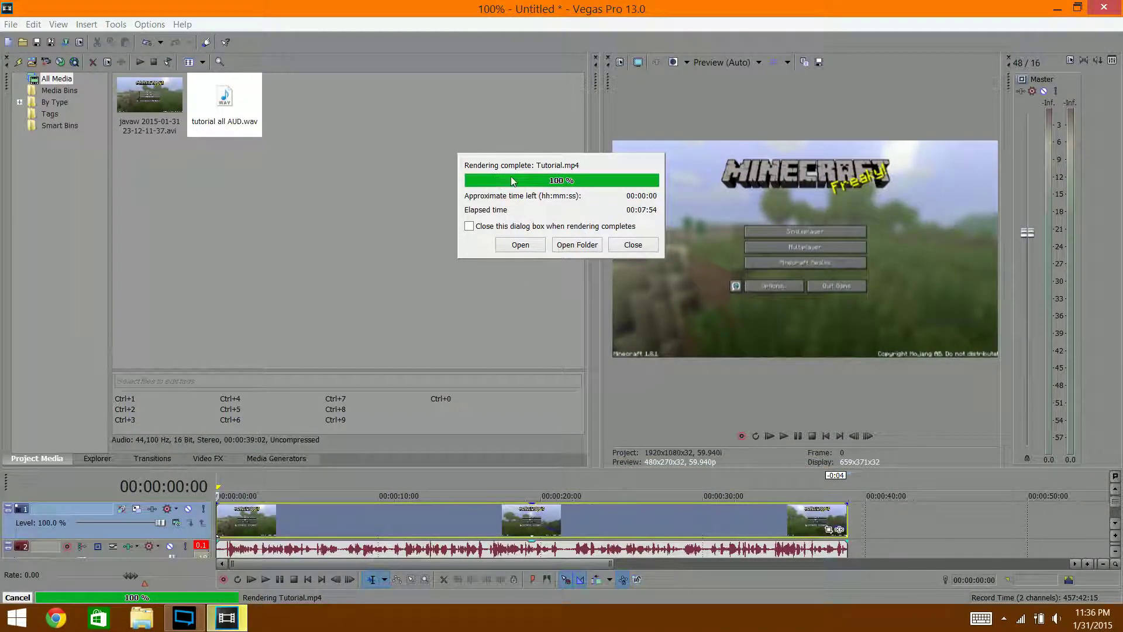
left_click(633, 245)
left_click(1114, 7)
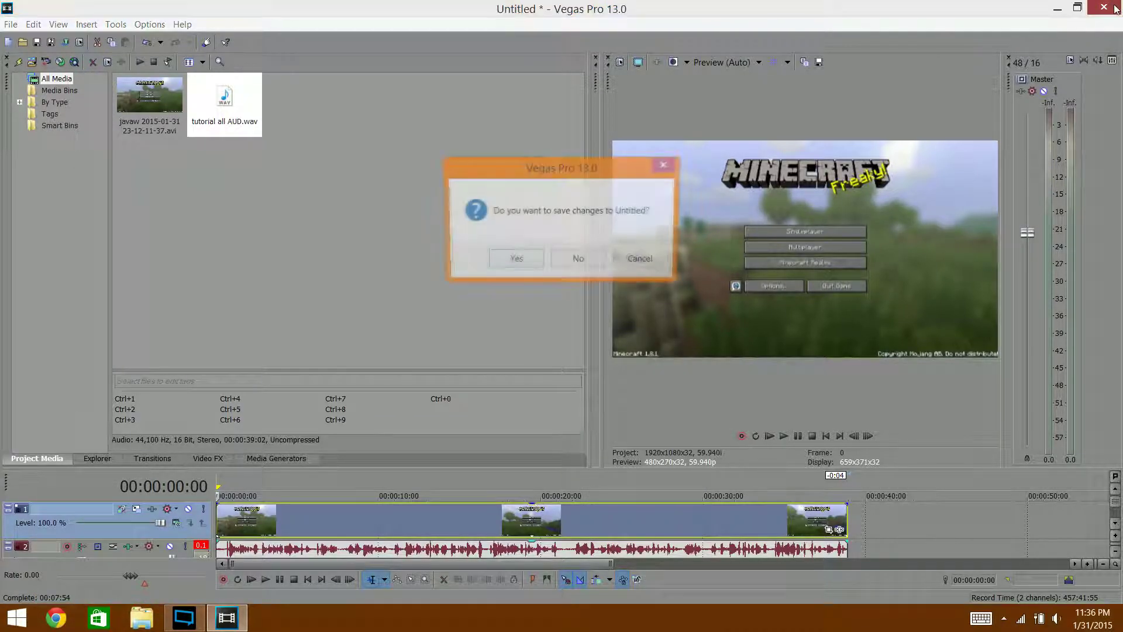
left_click(579, 261)
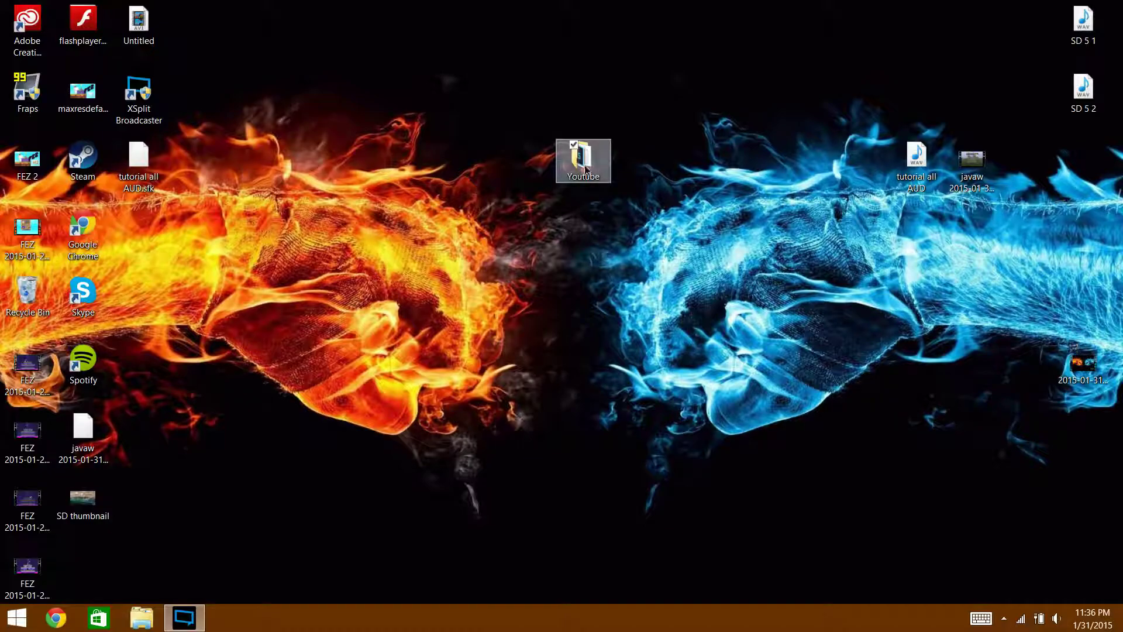
- Move the rendered Tutorial video from the Youtube folder's Finished Videos subfolder to the desktop and close the folder window
double_click(586, 169)
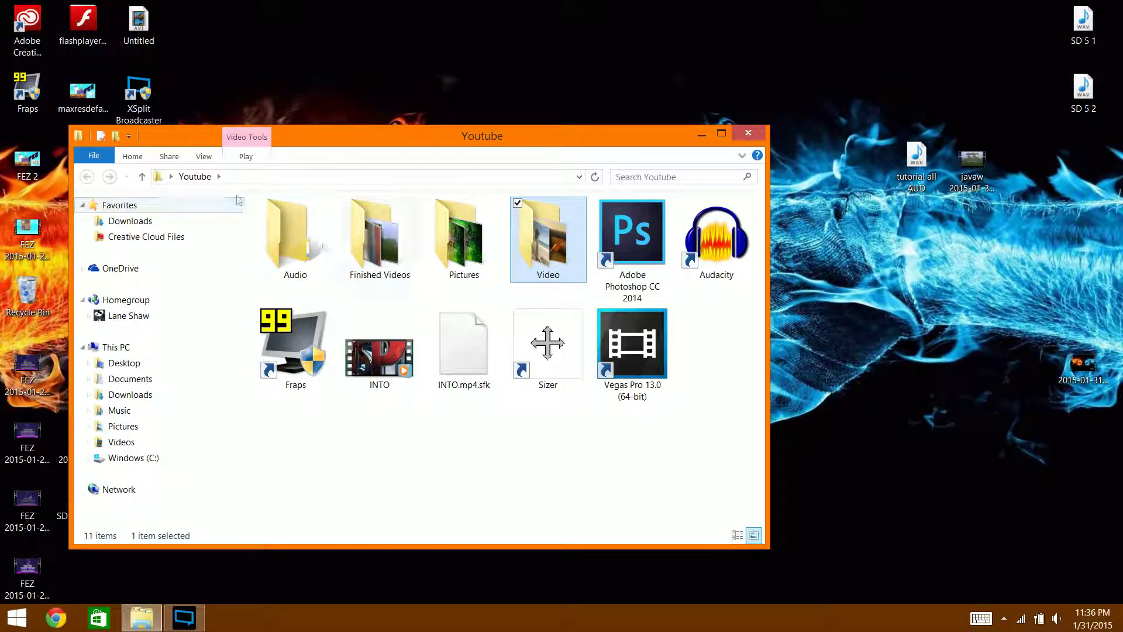
double_click(378, 240)
left_click_drag(367, 239, 528, 38)
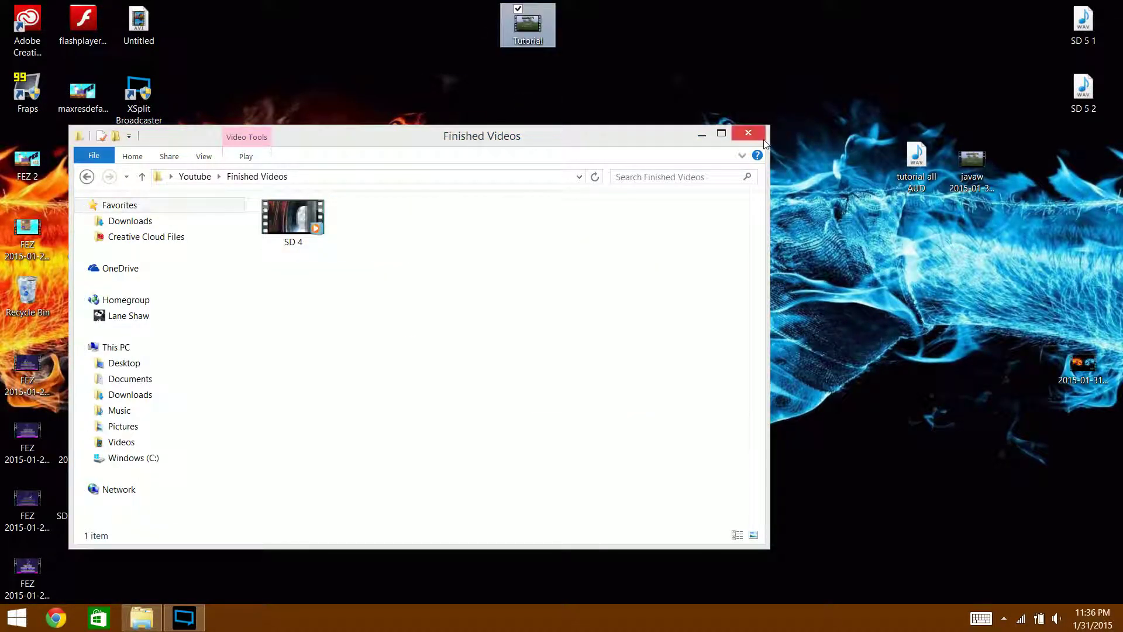
left_click(748, 133)
- Play the rendered Tutorial video from the desktop to check it, and close the player
double_click(544, 32)
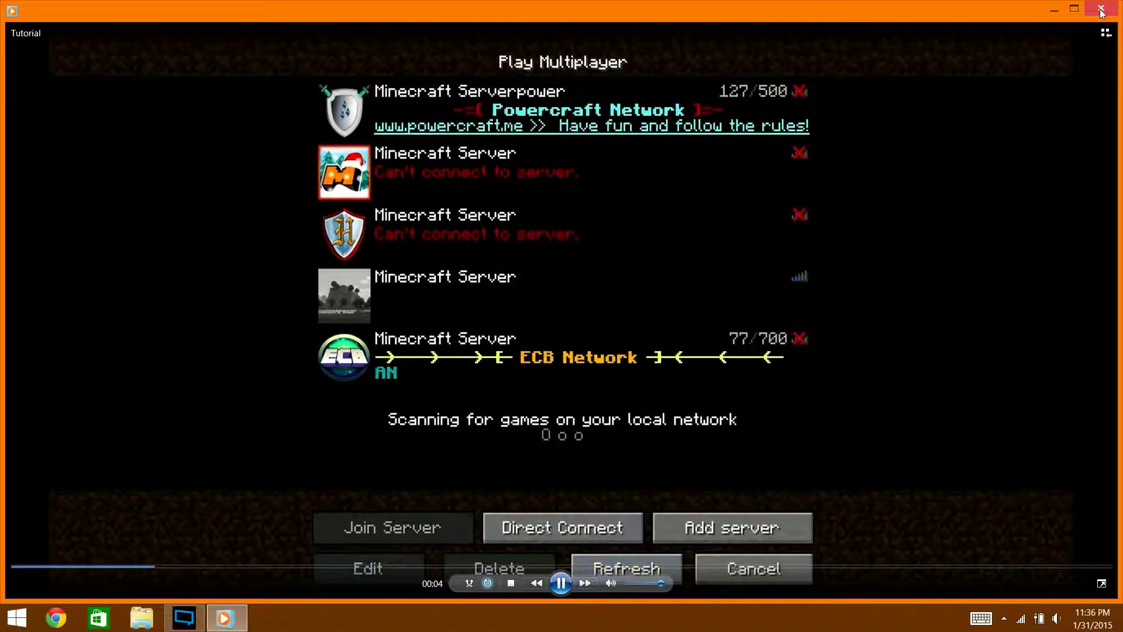
mouse_move(1102, 12)
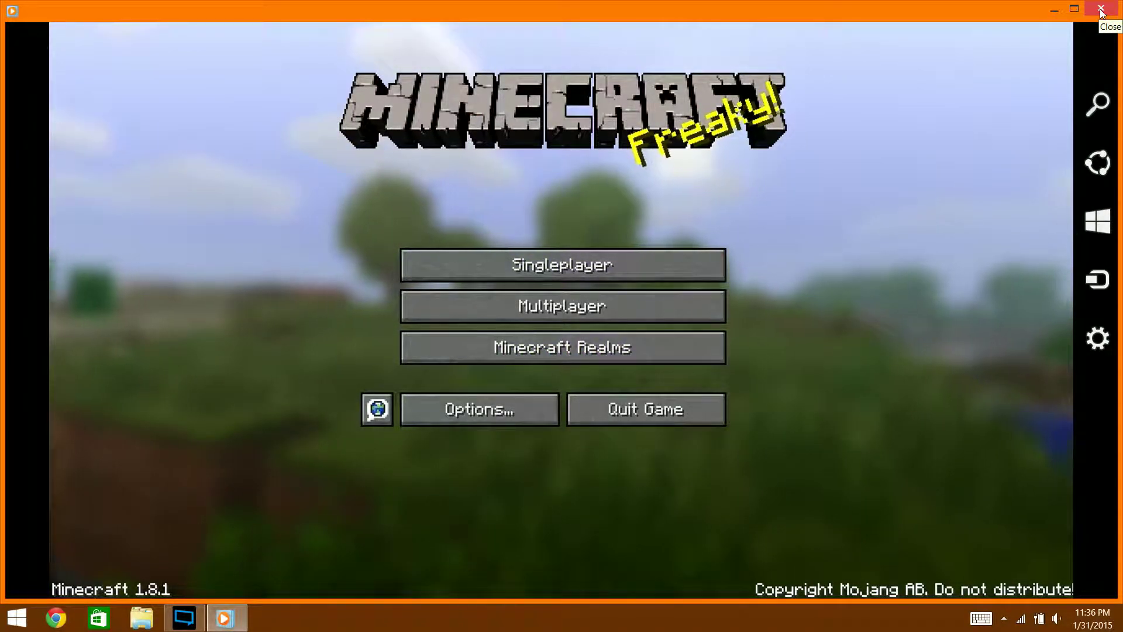
left_click(1101, 11)
- Rearrange the desktop so the Tutorial video sits near the middle and the Youtube folder above the tutorial all AUD file
left_click_drag(528, 25, 529, 360)
left_click_drag(583, 163, 916, 93)
left_click_drag(528, 362, 583, 229)
double_click(583, 228)
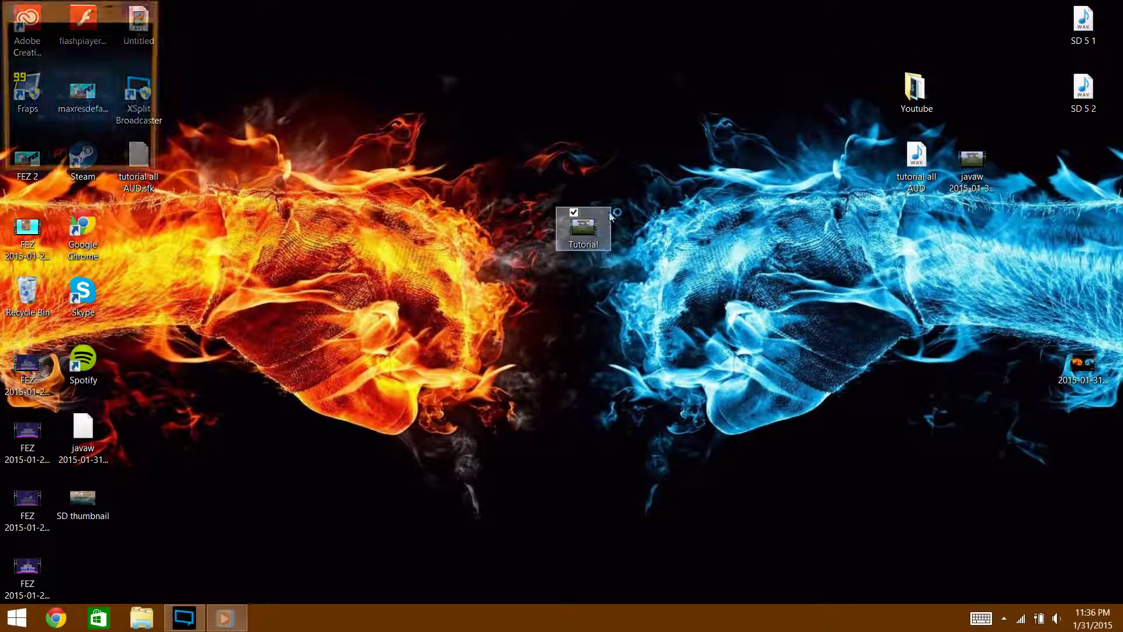
key("alt+F4")
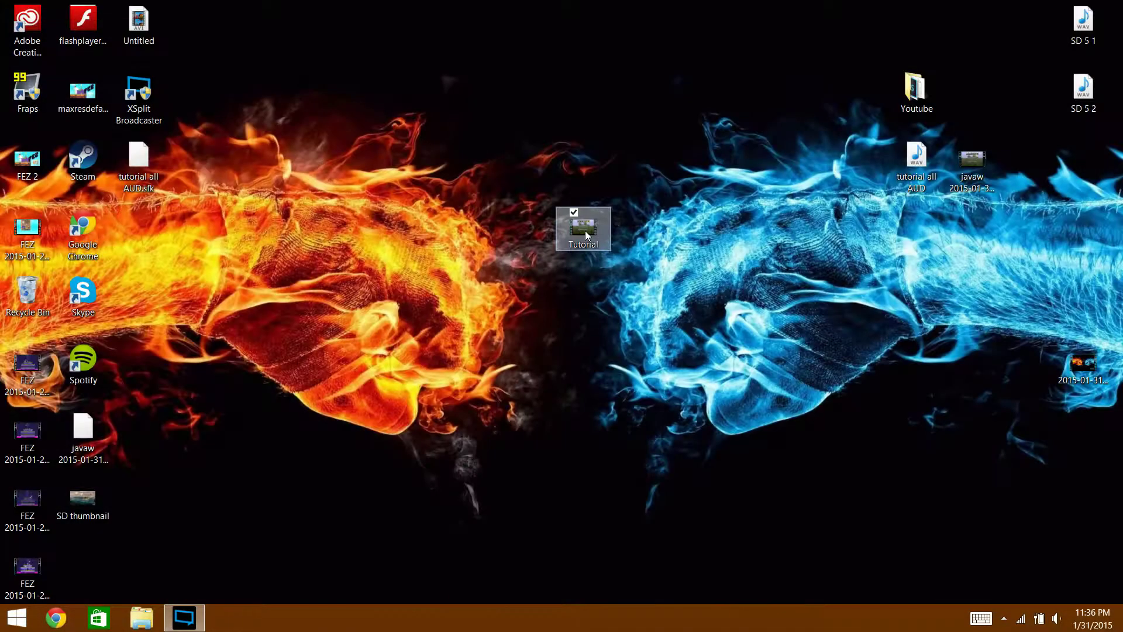
- Delete the tutorial all AUD audio file and the javaw source recording beside it from the desktop
left_click_drag(819, 185, 994, 149)
right_click(974, 166)
left_click(820, 363)
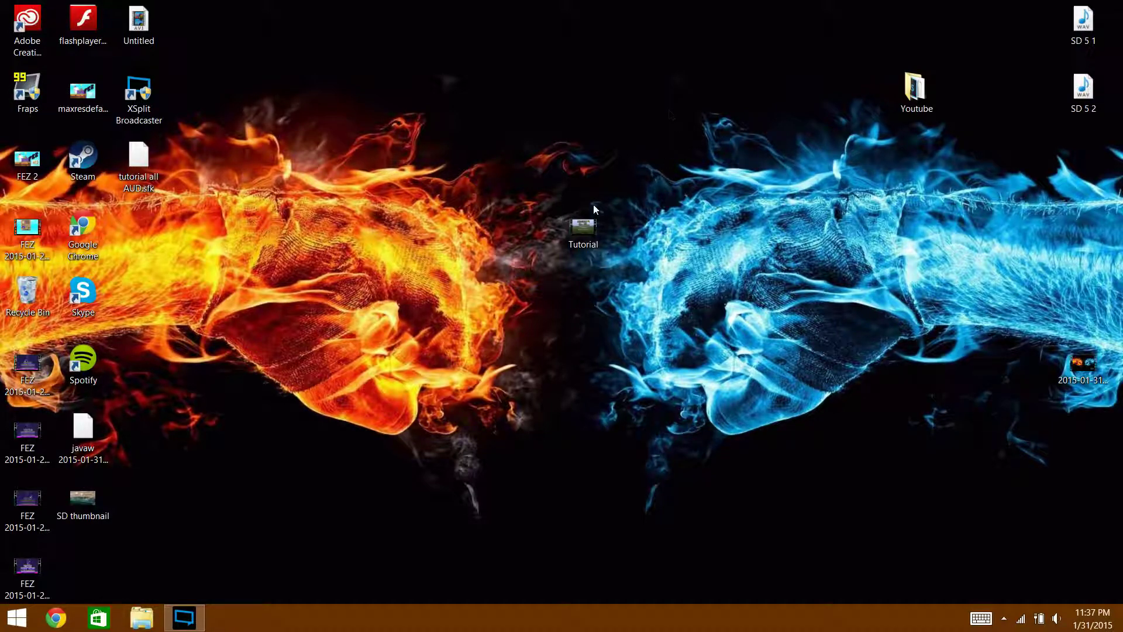
left_click_drag(588, 231, 612, 170)
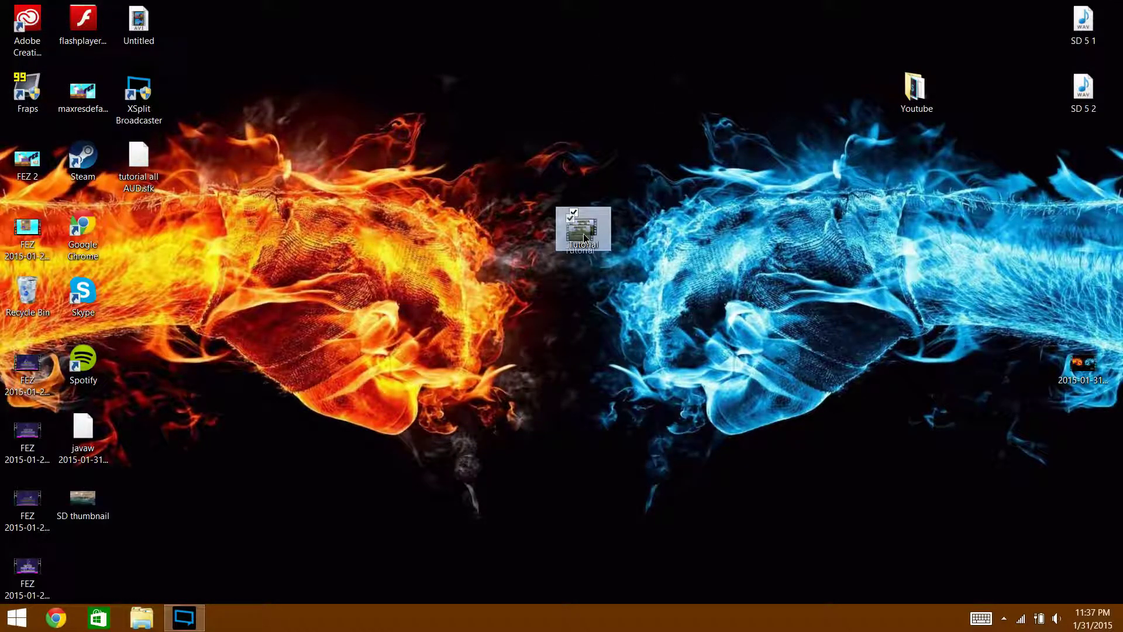
left_click(612, 150)
left_click(16, 617)
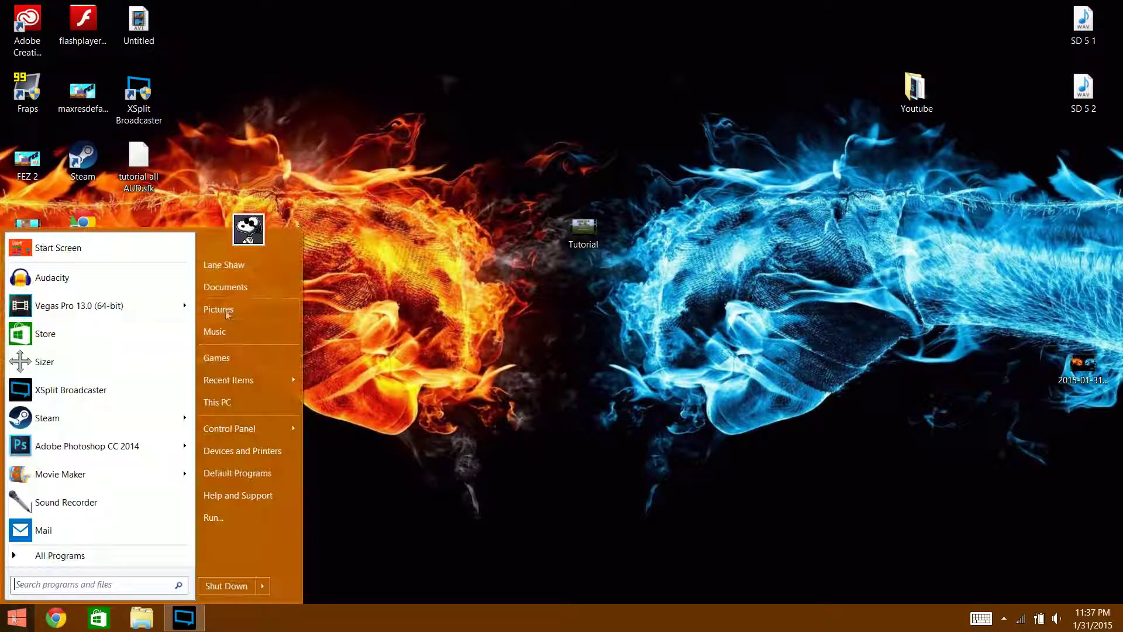
left_click(16, 617)
left_click(16, 618)
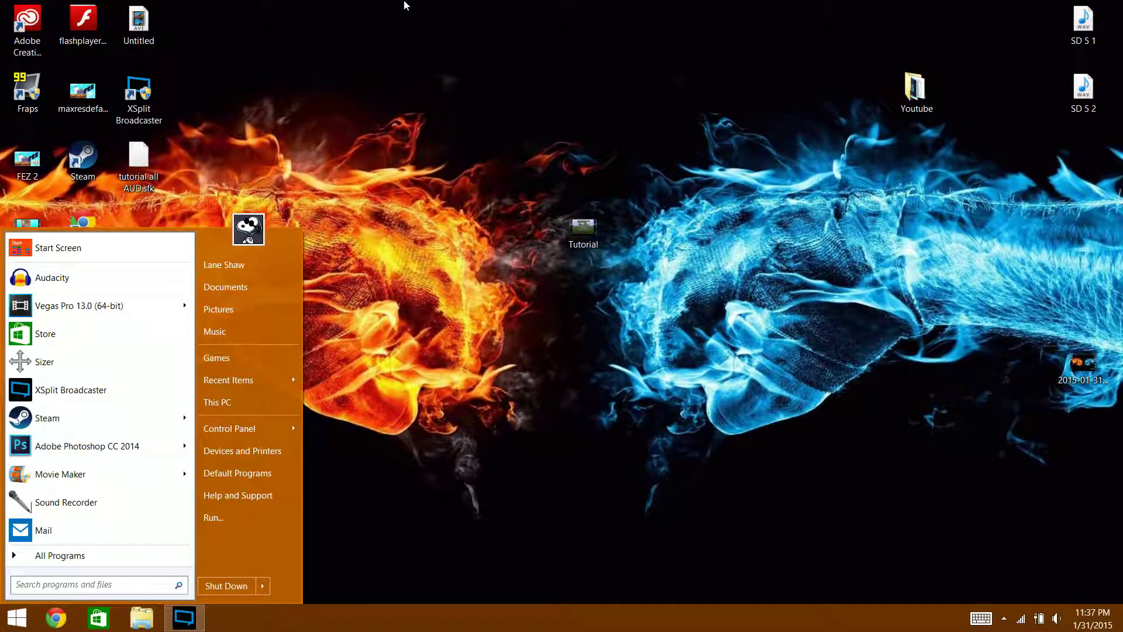
left_click(357, 337)
key("super")
left_click(451, 359)
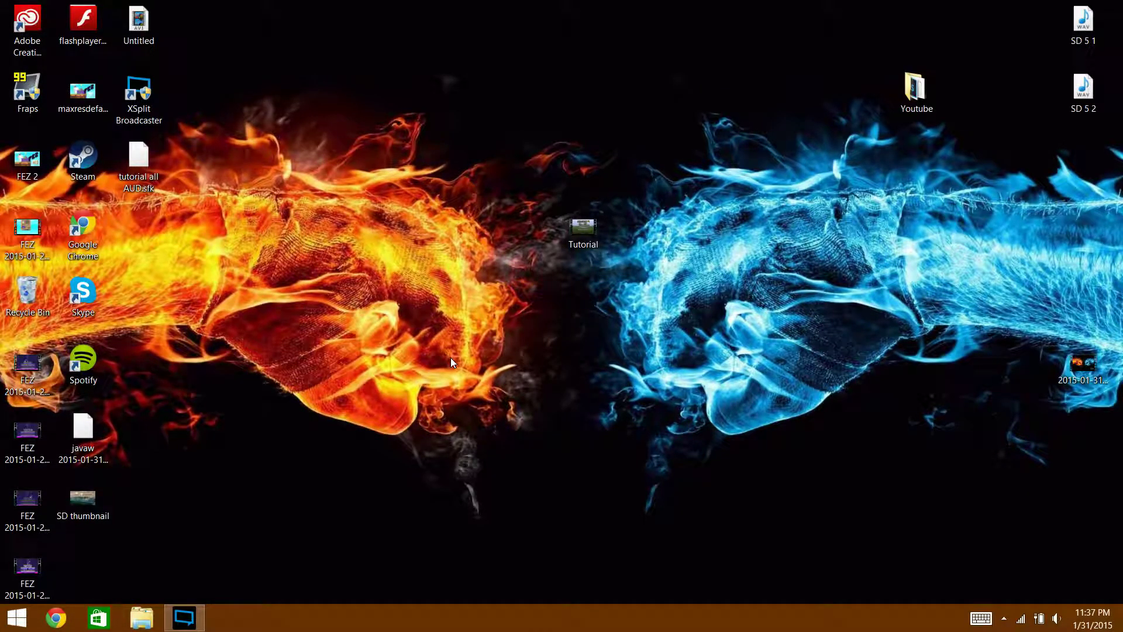
- Launch Adobe Photoshop CC 2014 from the Youtube folder and close the folder window
left_click_drag(583, 228, 639, 164)
left_click(917, 93)
double_click(916, 92)
left_click(632, 234)
left_click(748, 133)
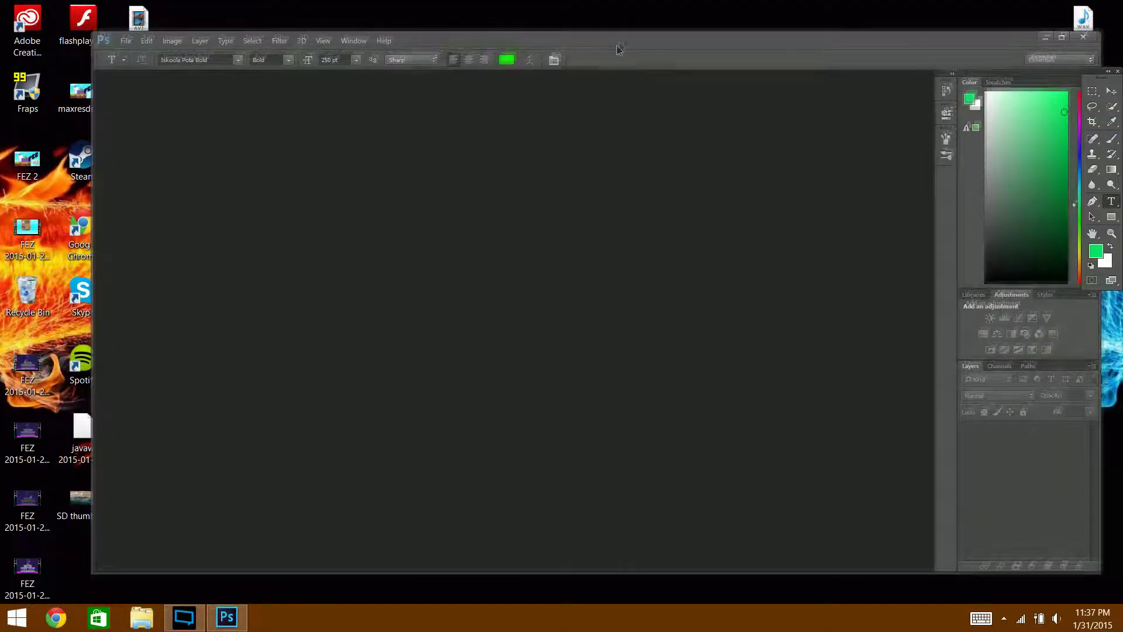
- Switch to Chrome, search Google Images for minecraft and dismiss Photoshop's Welcome window
left_click(56, 618)
type("minecraft")
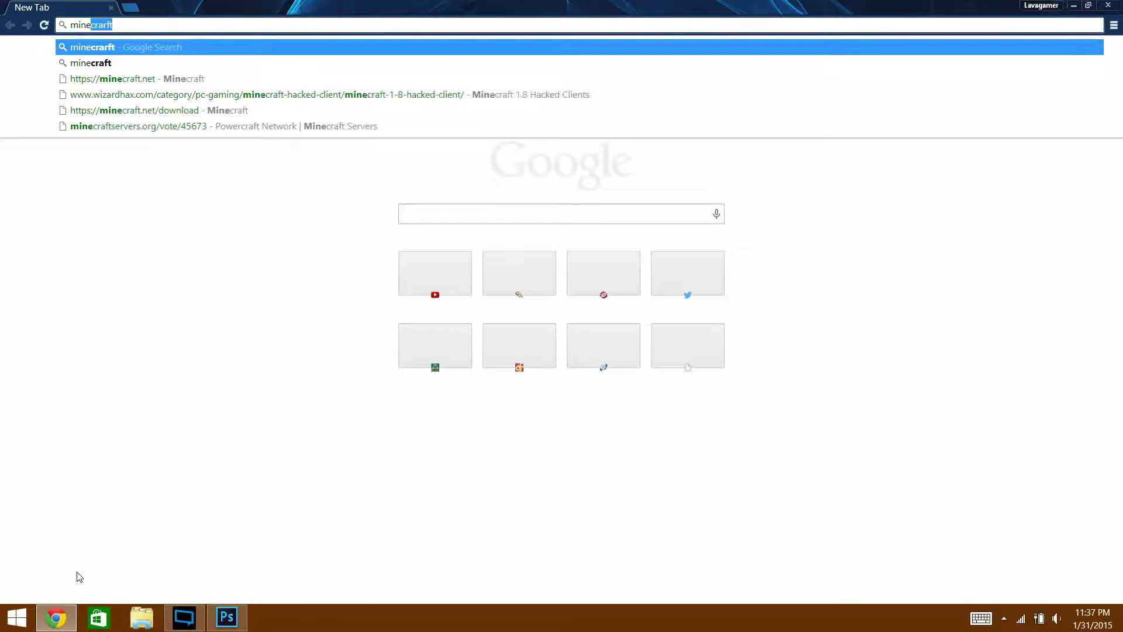
key("Return")
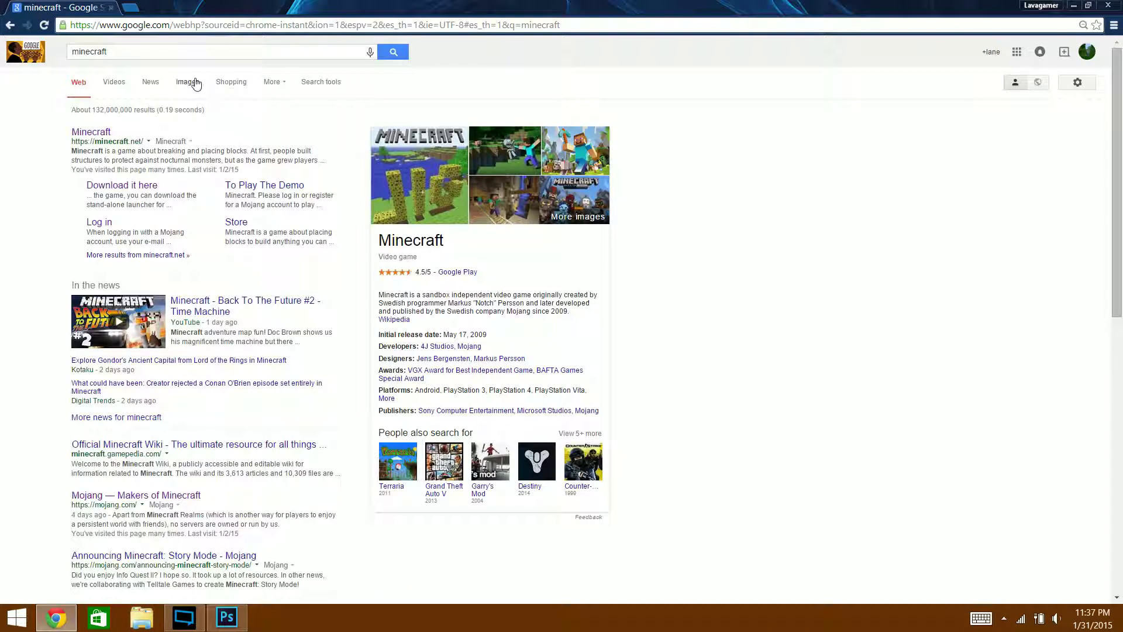
left_click(188, 80)
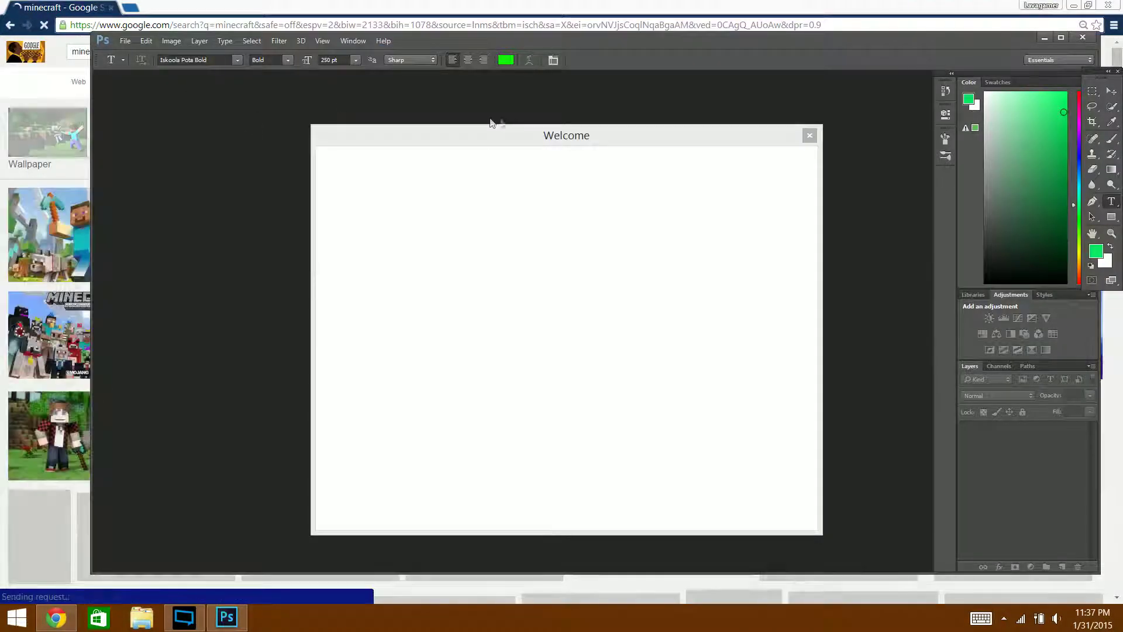
left_click(809, 135)
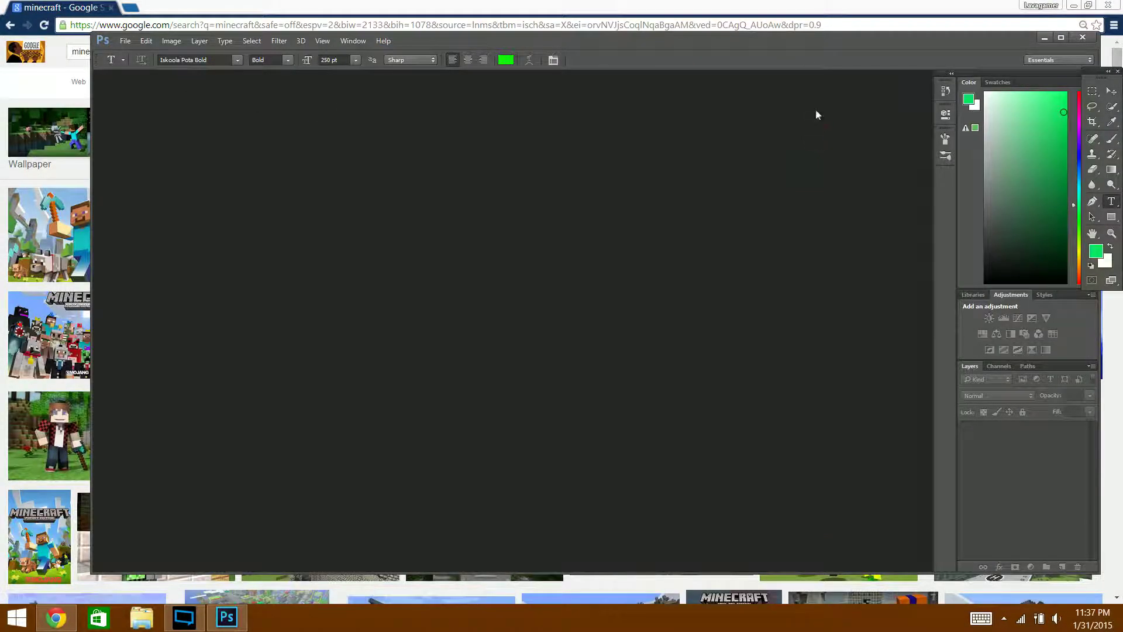
left_click(821, 15)
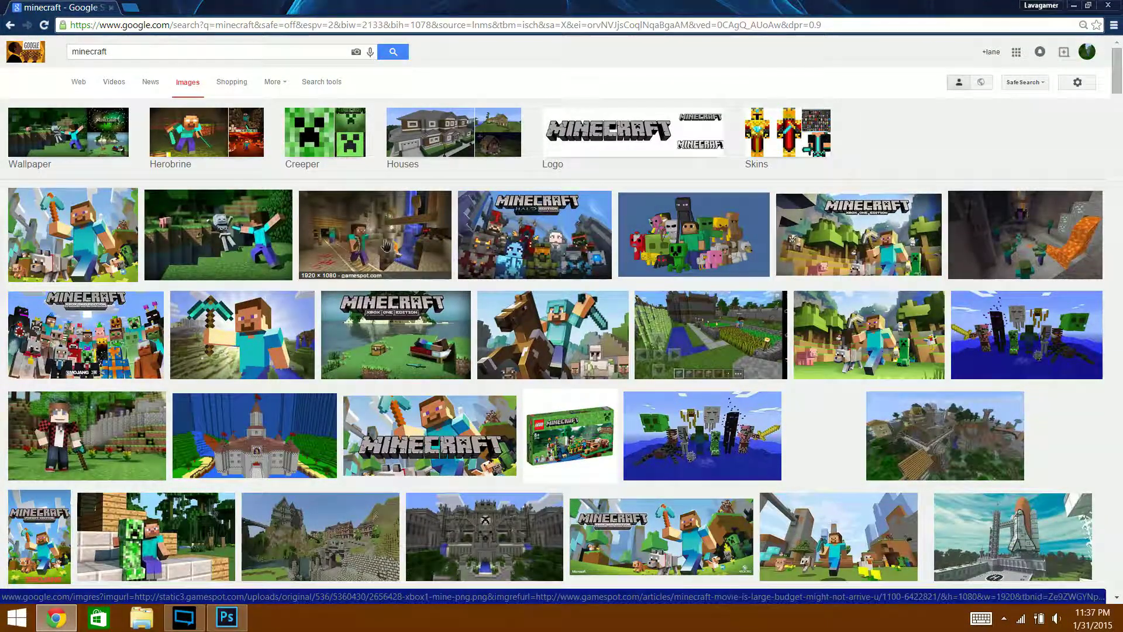
- Save the gamespot.com Minecraft mineshaft image to the Desktop as a PNG named minecarft, and close the browser
left_click(301, 250)
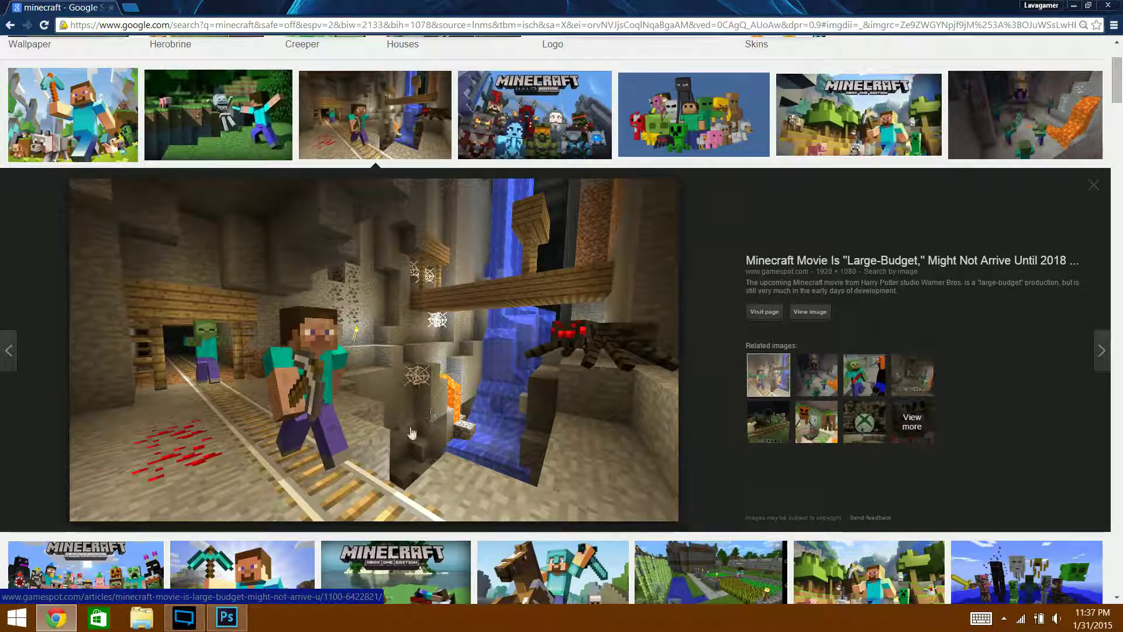
right_click(394, 375)
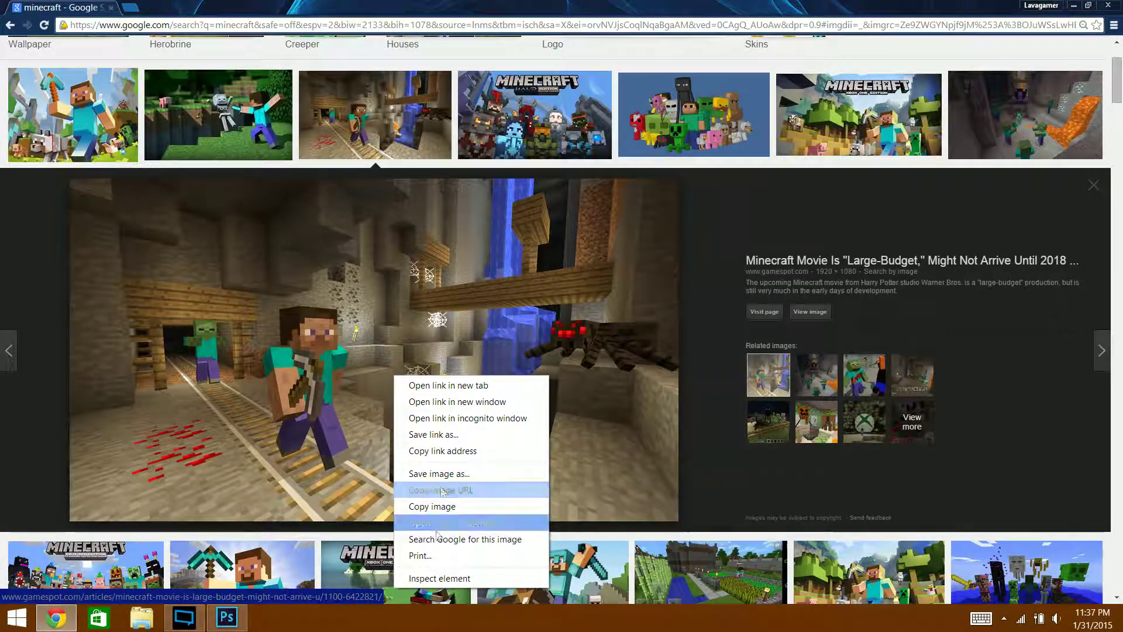
left_click(451, 473)
type("mi")
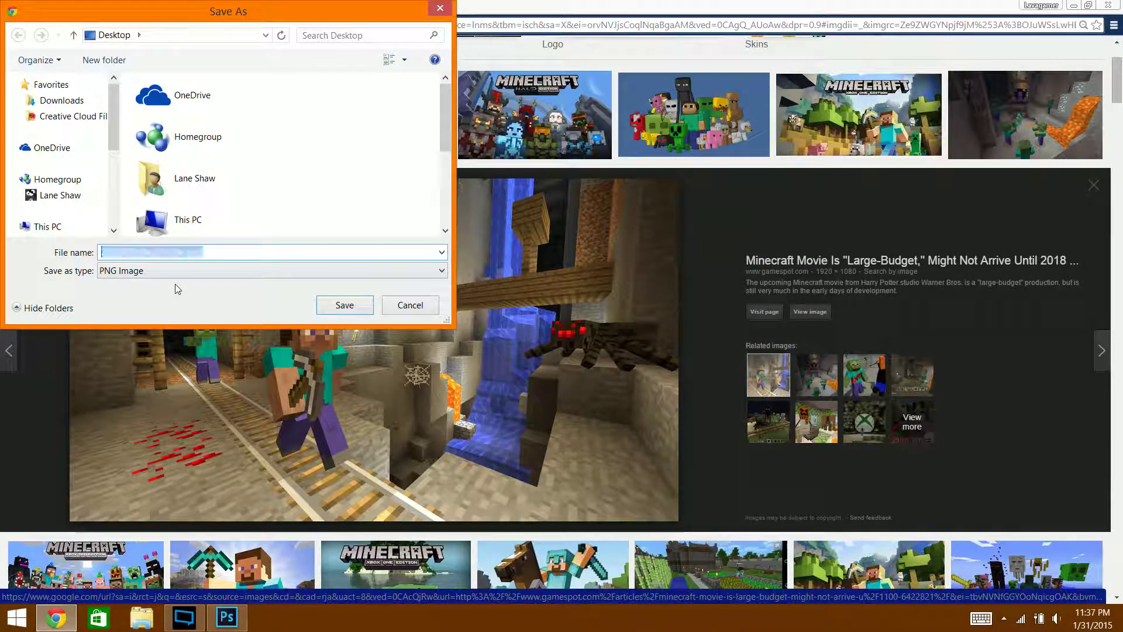
type("necarft")
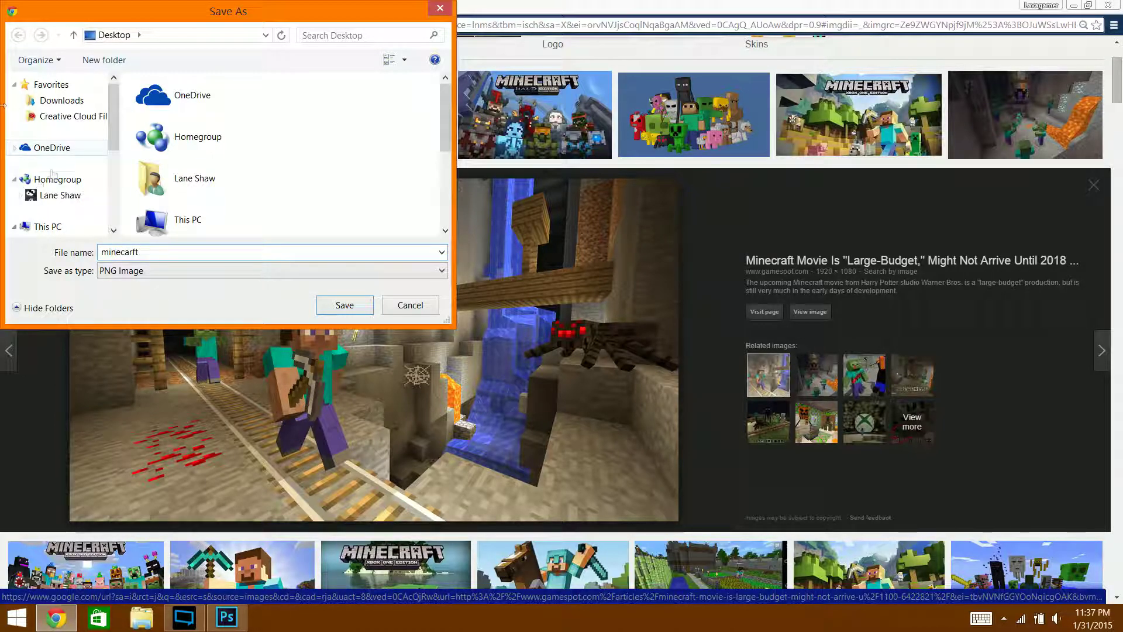
left_click(73, 116)
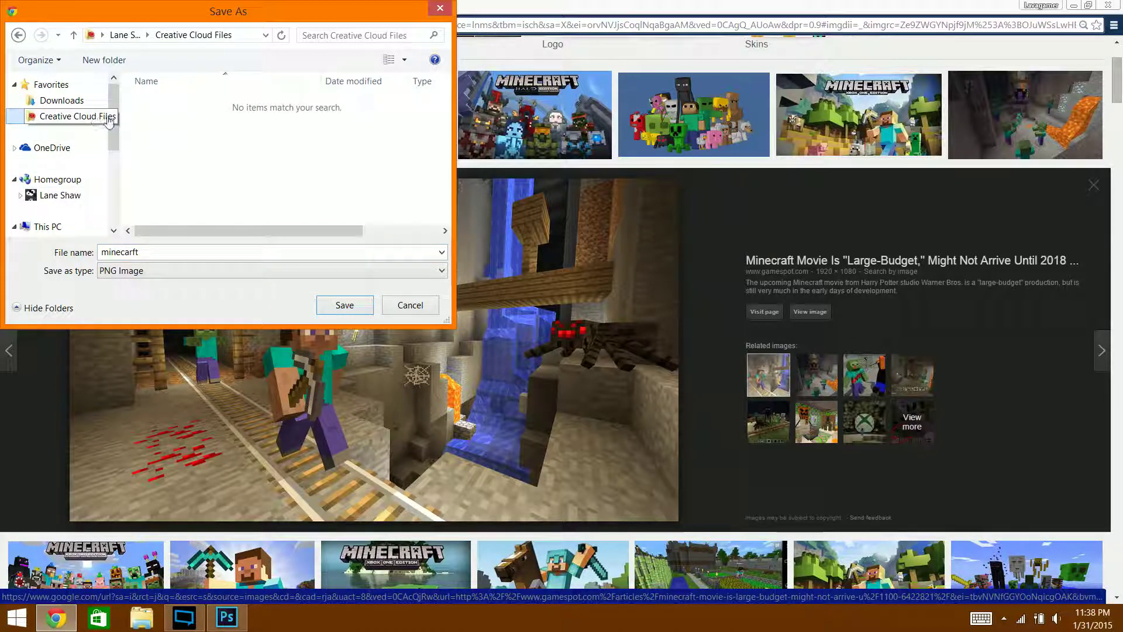
scroll(109, 162, "down", 2)
left_click(55, 158)
left_click(344, 305)
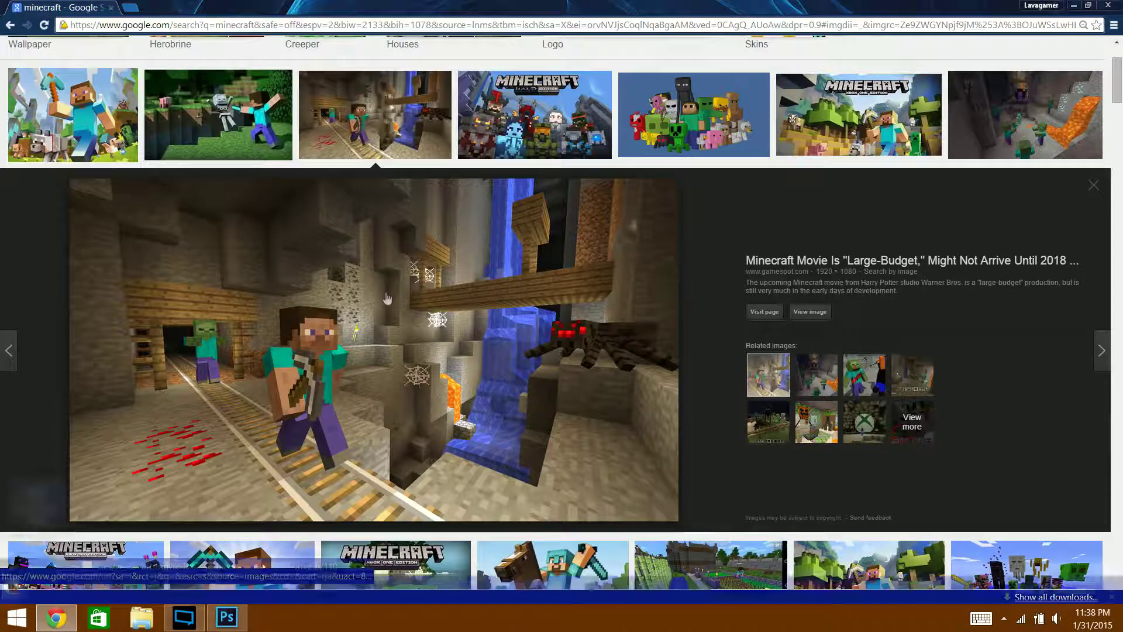
left_click(1120, 5)
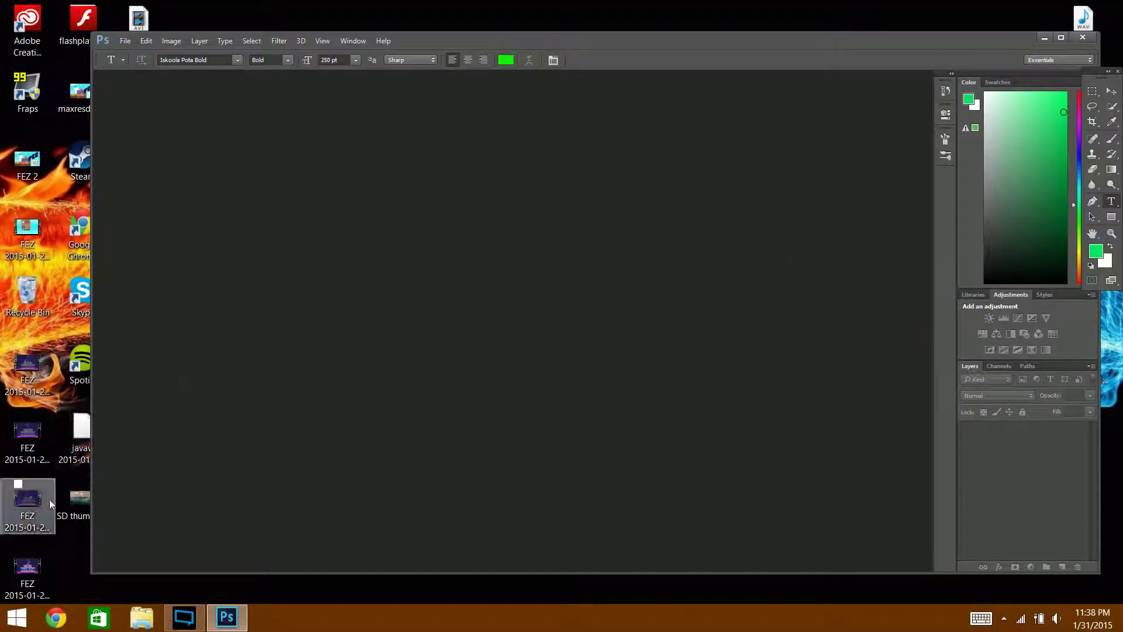
- Shift the Photoshop window aside to uncover the desktop icons and open the minecarft image in Photoshop
left_click_drag(478, 47, 561, 42)
double_click(155, 244)
key("Escape")
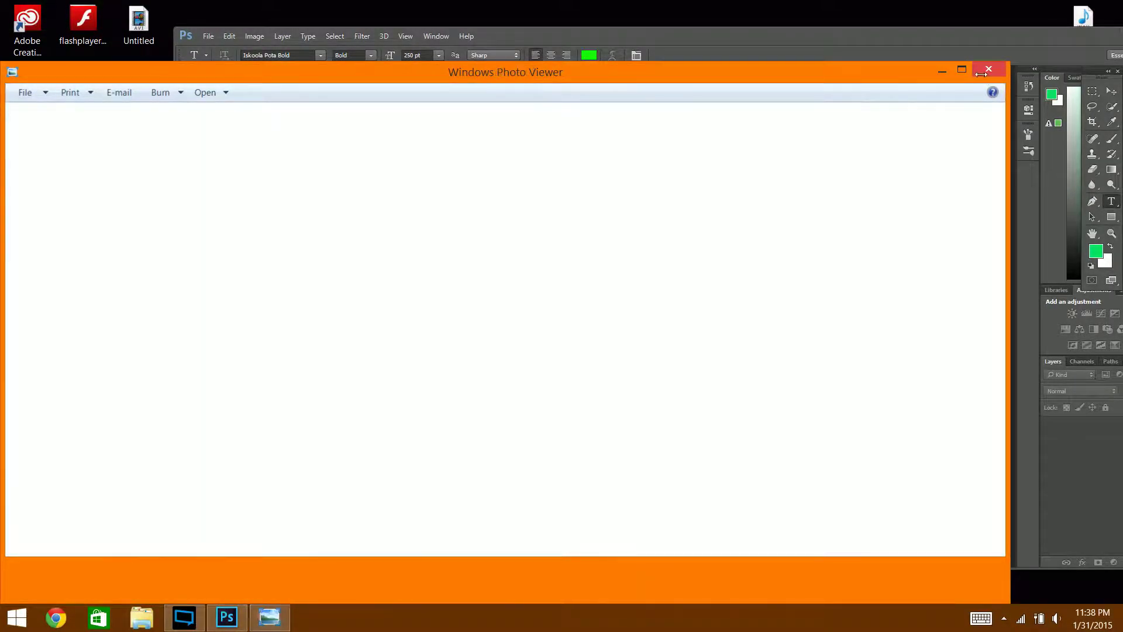
left_click_drag(143, 230, 592, 323)
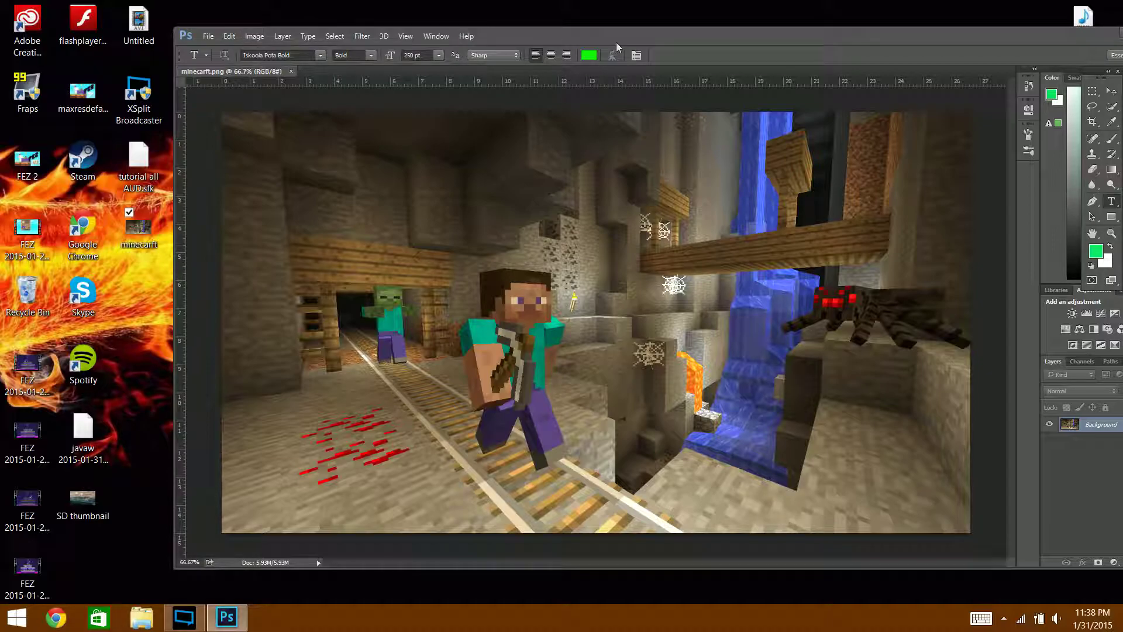
- Bring the Photoshop window fully on screen and open the Image Size settings for the minecarft image
left_click_drag(631, 42, 513, 32)
left_click(139, 27)
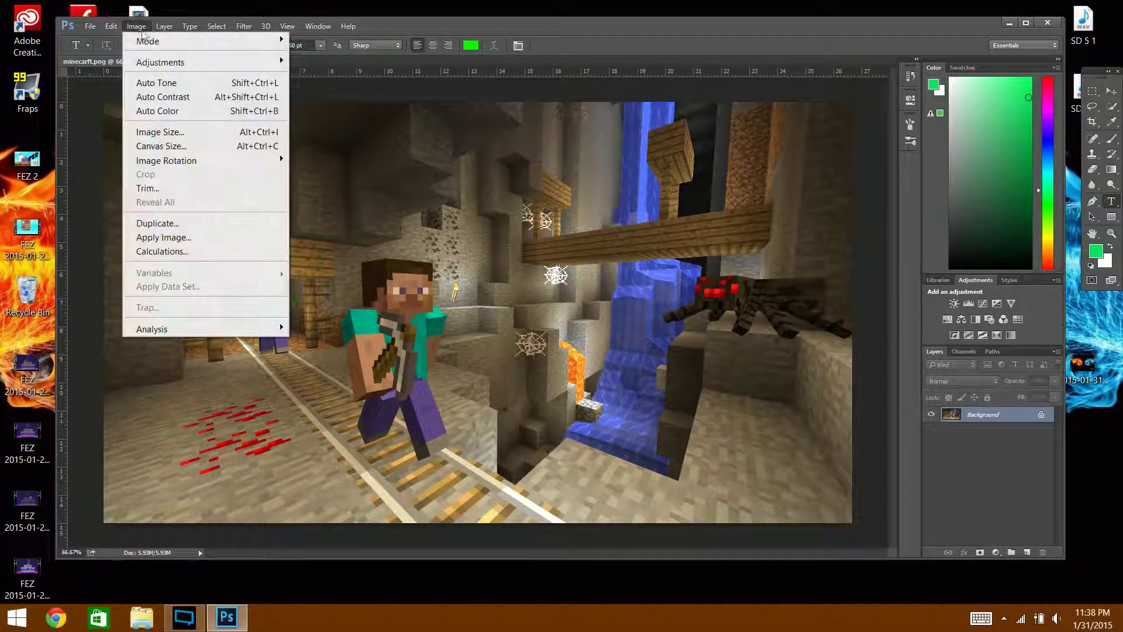
left_click(159, 133)
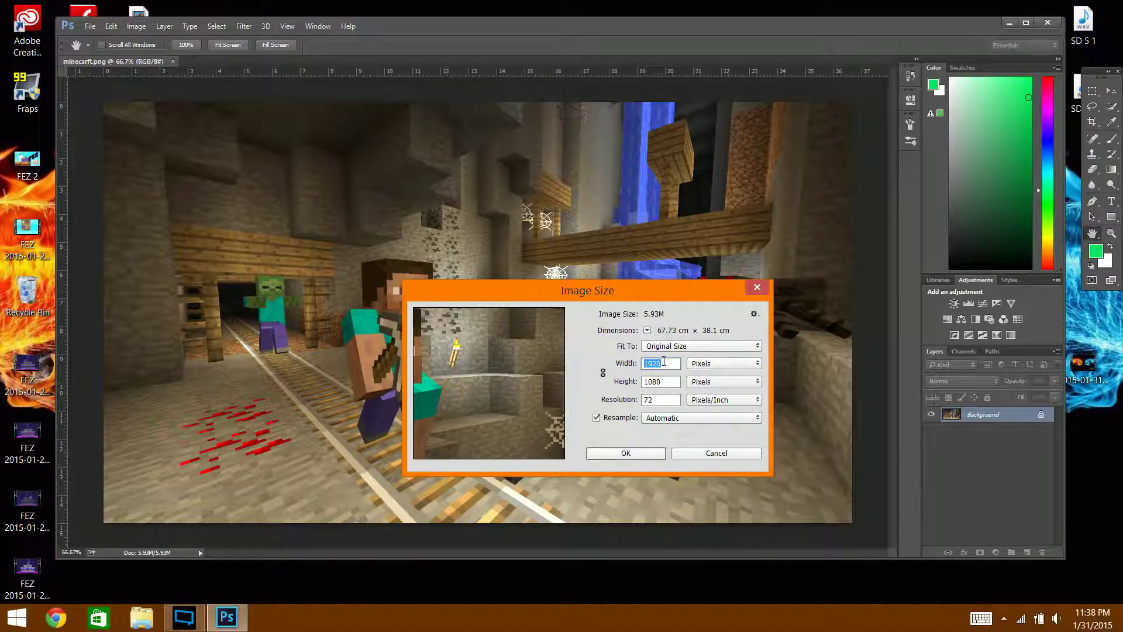
type("1280")
double_click(663, 381)
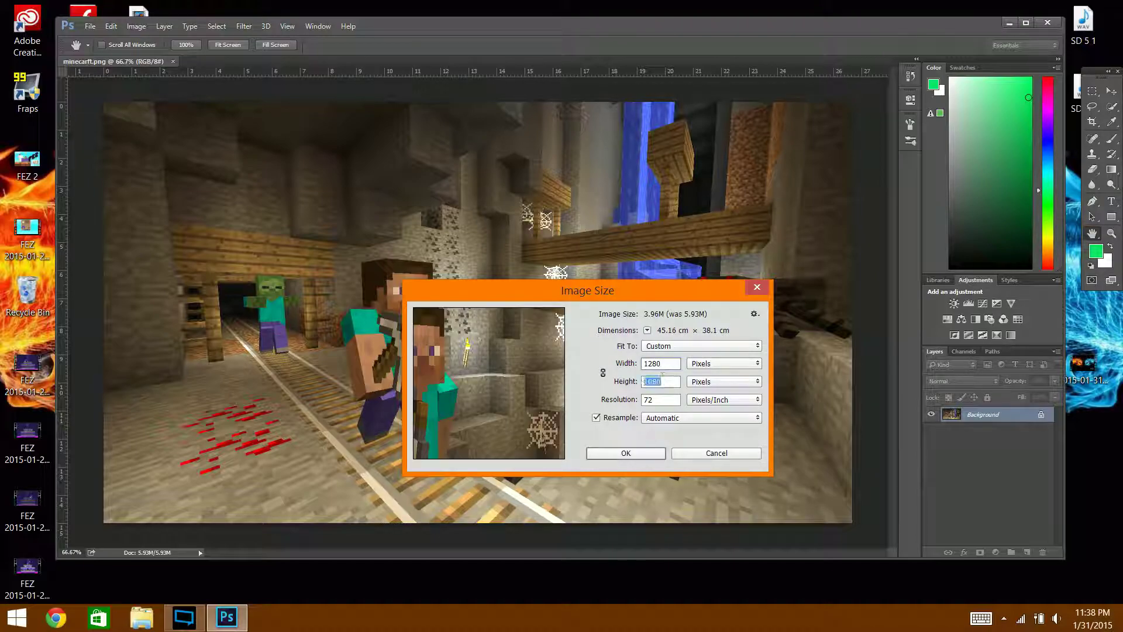
type("720")
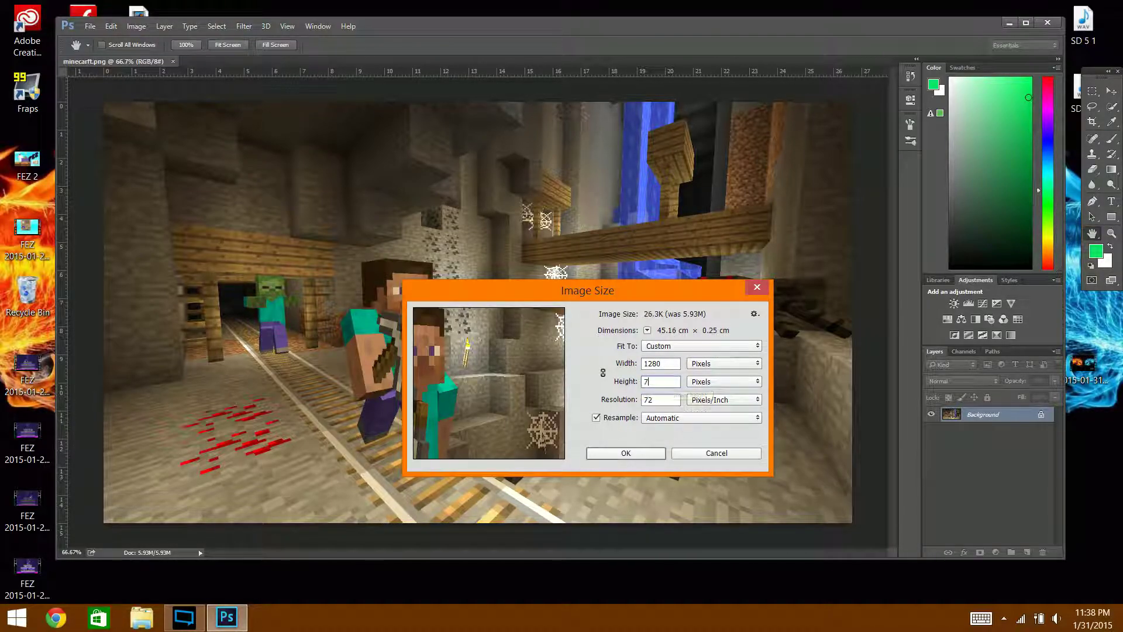
left_click(603, 373)
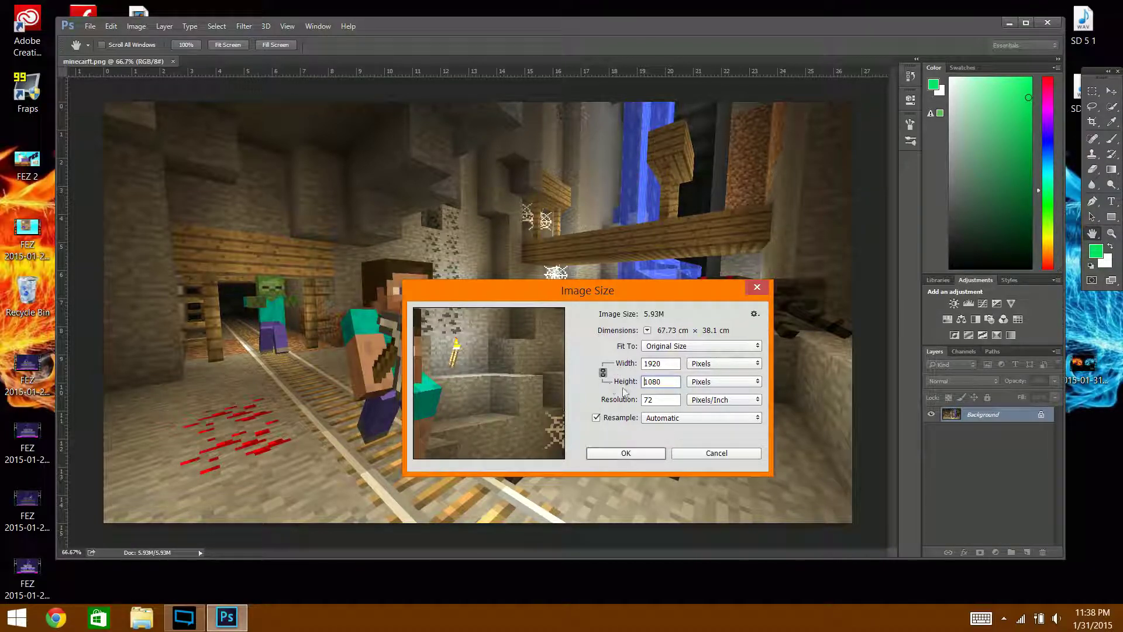
- Resize the minecarft image to 1280 pixels wide and 720 pixels high, without changing its resolution
double_click(670, 362)
type("1280")
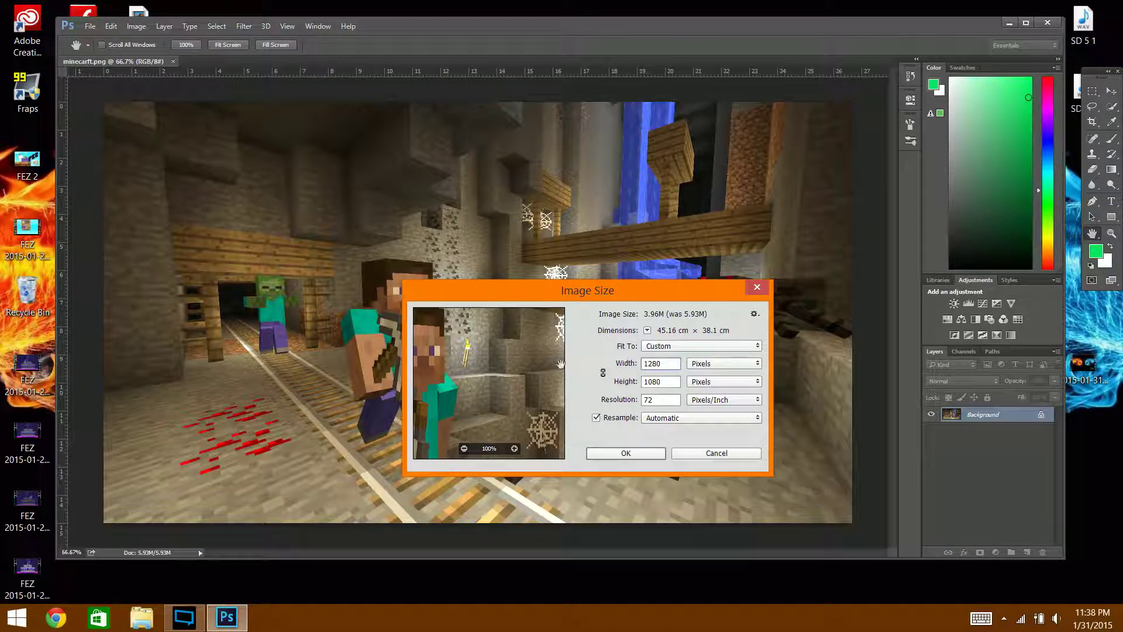
key("Tab")
type("720")
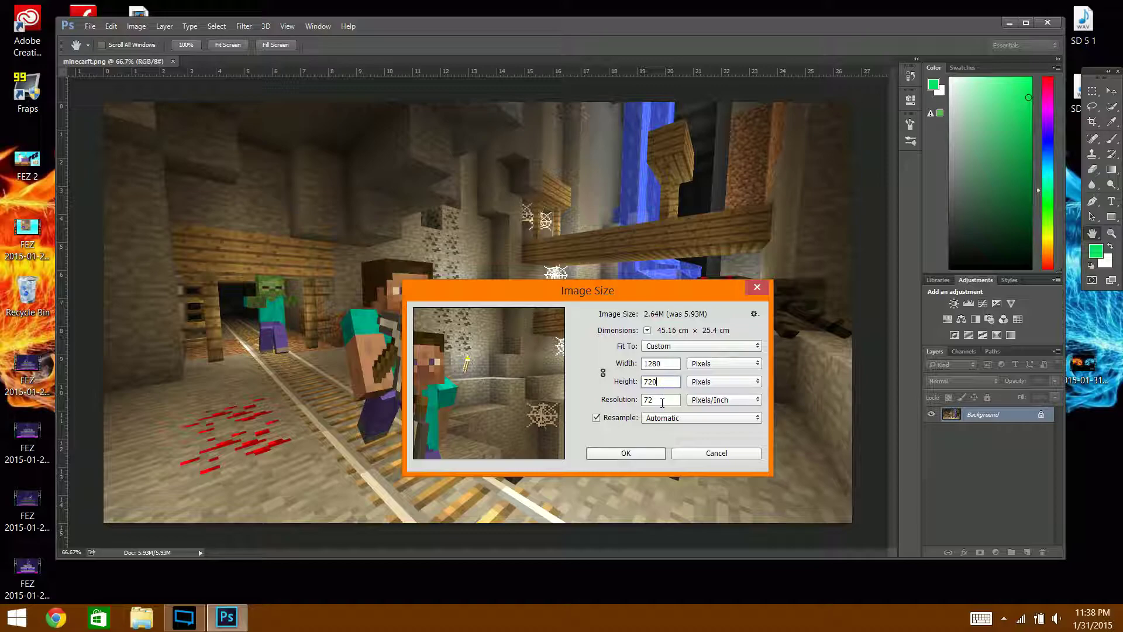
double_click(660, 405)
left_click(644, 454)
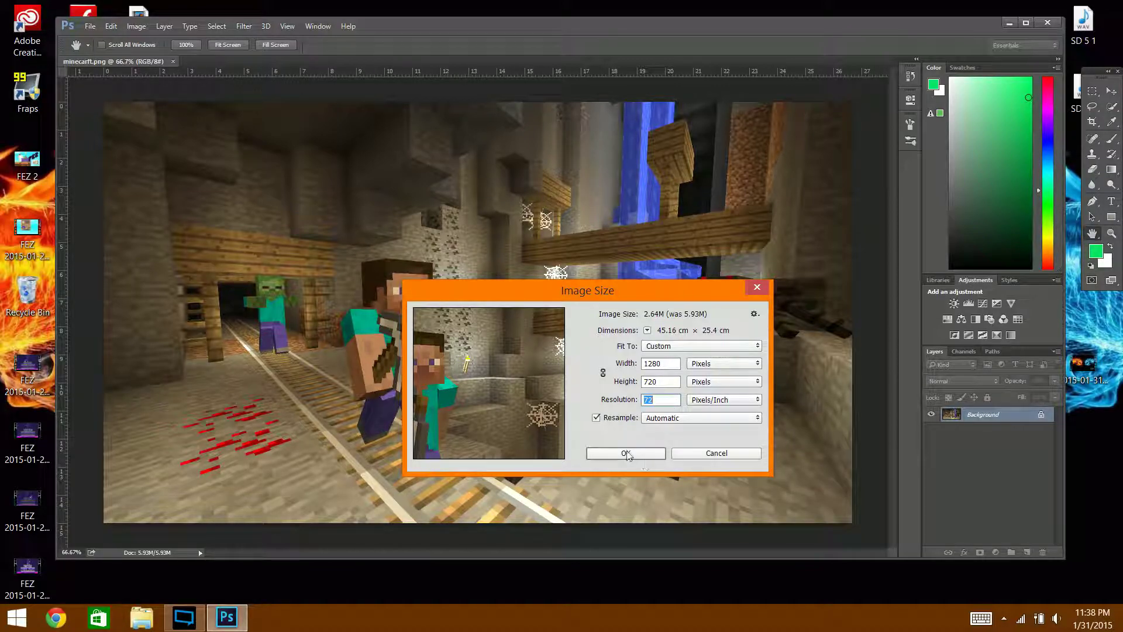
- Move the floating tools beside the canvas, set the type size to 200 pt and begin a text layer near the waterfall
key("t")
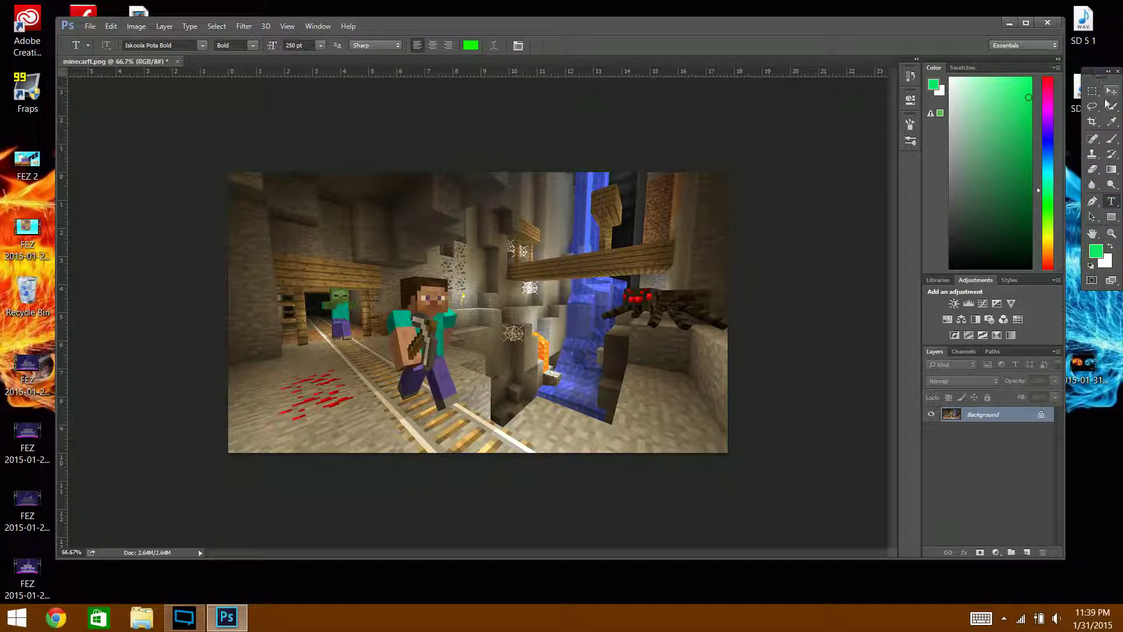
left_click_drag(1094, 75, 857, 120)
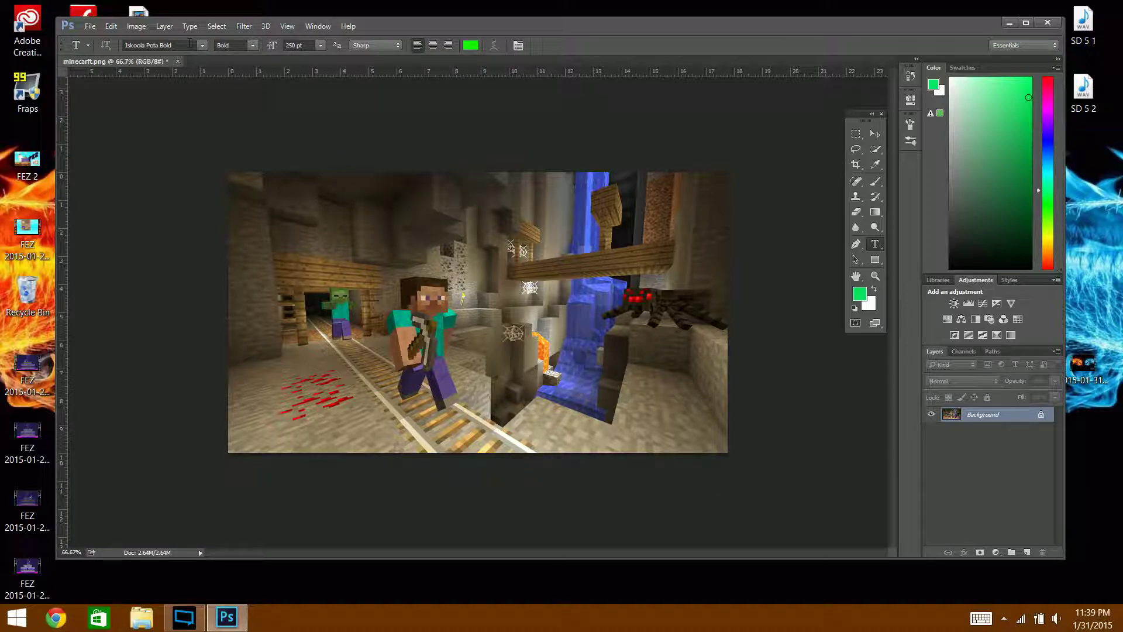
left_click(202, 45)
left_click(202, 45)
left_click(202, 45)
left_click(202, 45)
left_click(296, 46)
left_click(565, 258)
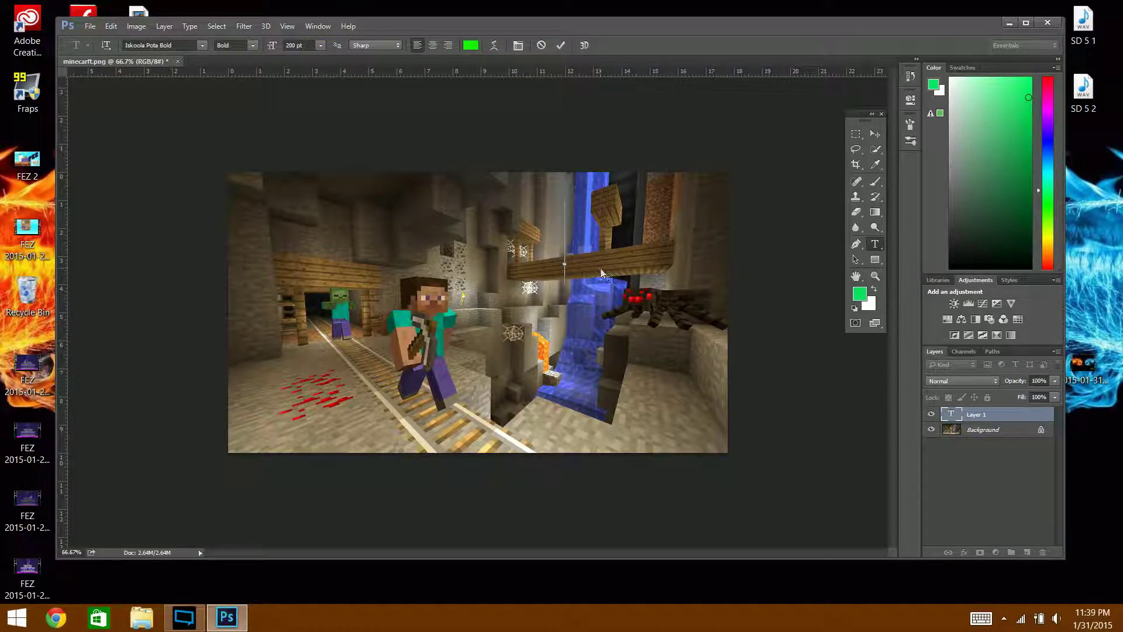
- Set the text colour to orange-red f23b09 and enter the word Tutorial
left_click(470, 46)
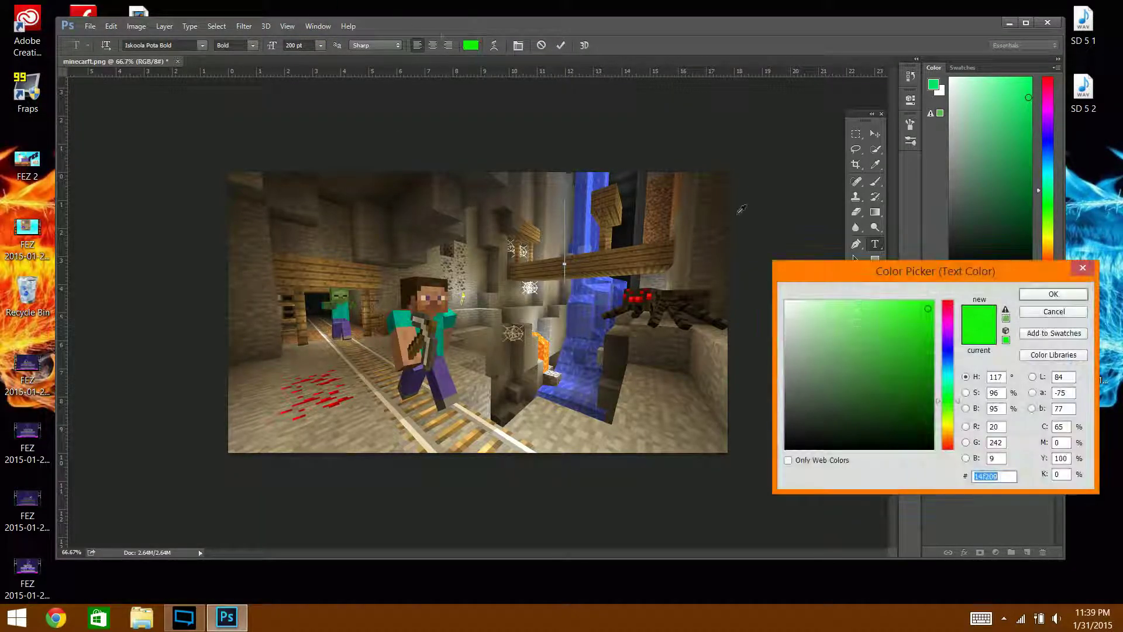
left_click(949, 444)
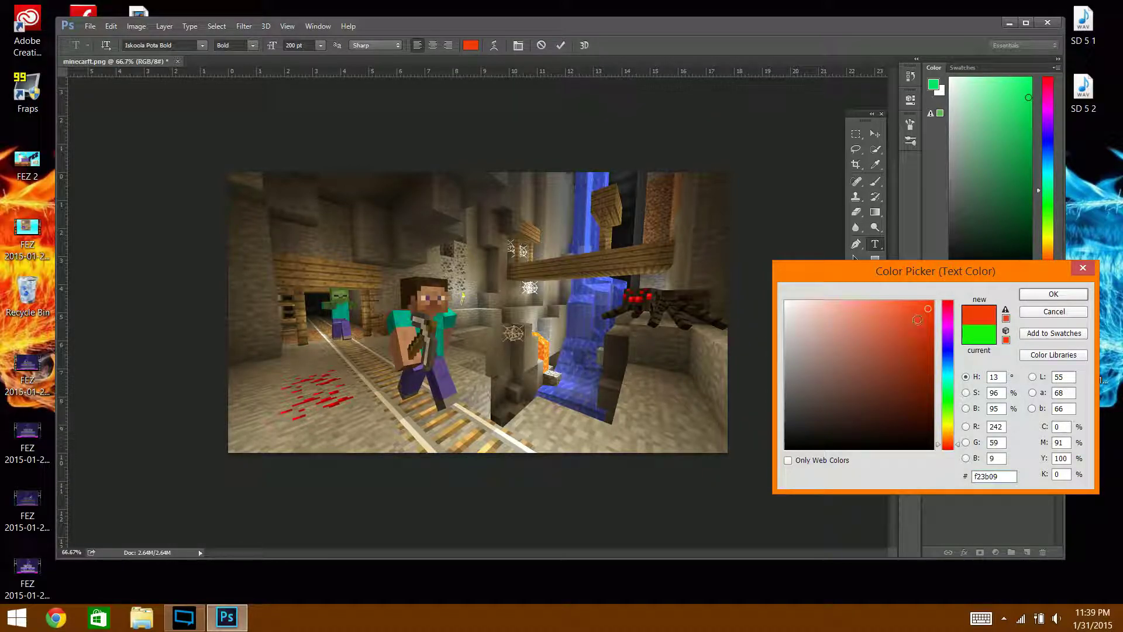
left_click(1032, 296)
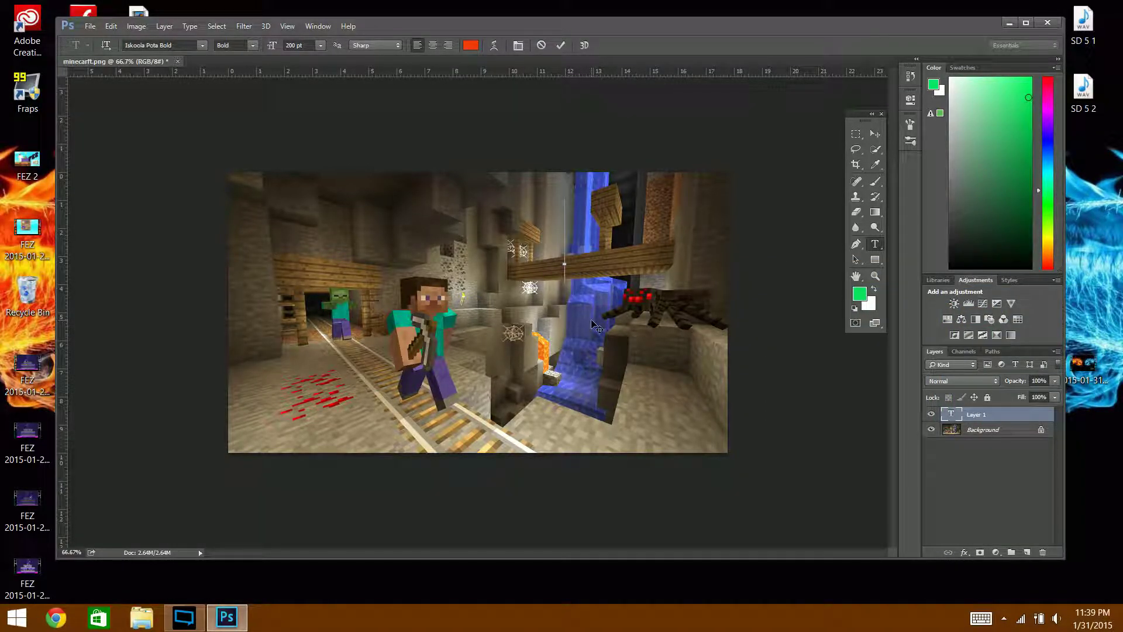
type("Mi")
key("BackSpace")
key("BackSpace")
type("Tuto")
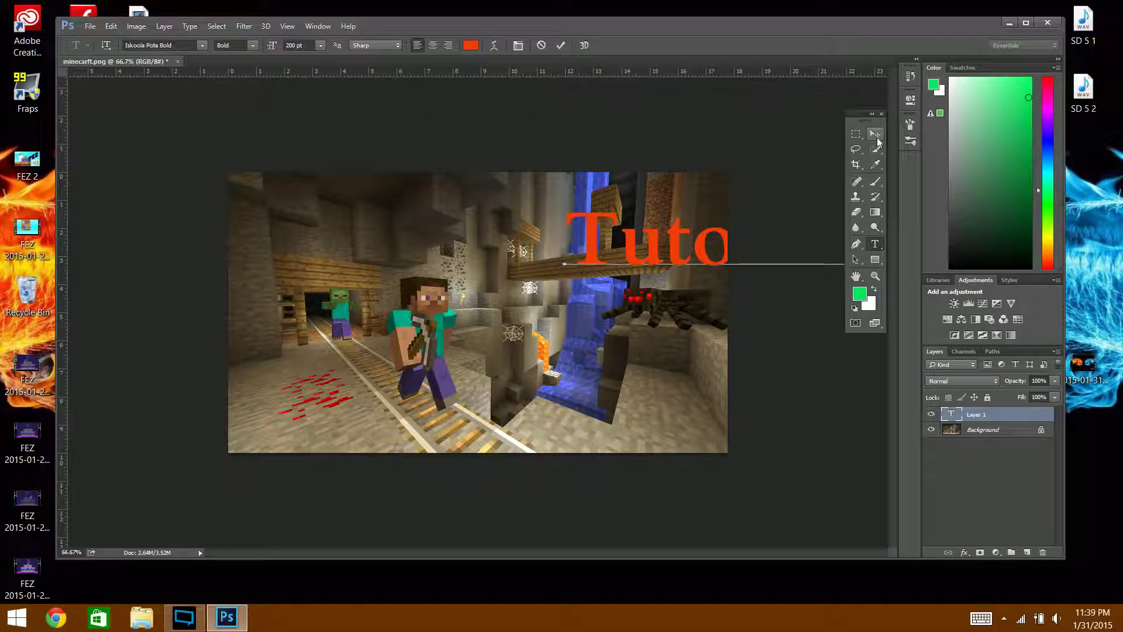
- Use the Move tool to place the Tutorial text across the upper middle of the image
mouse_move(853, 116)
left_mouse_down()
mouse_move(814, 77)
mouse_move(838, 132)
left_mouse_up()
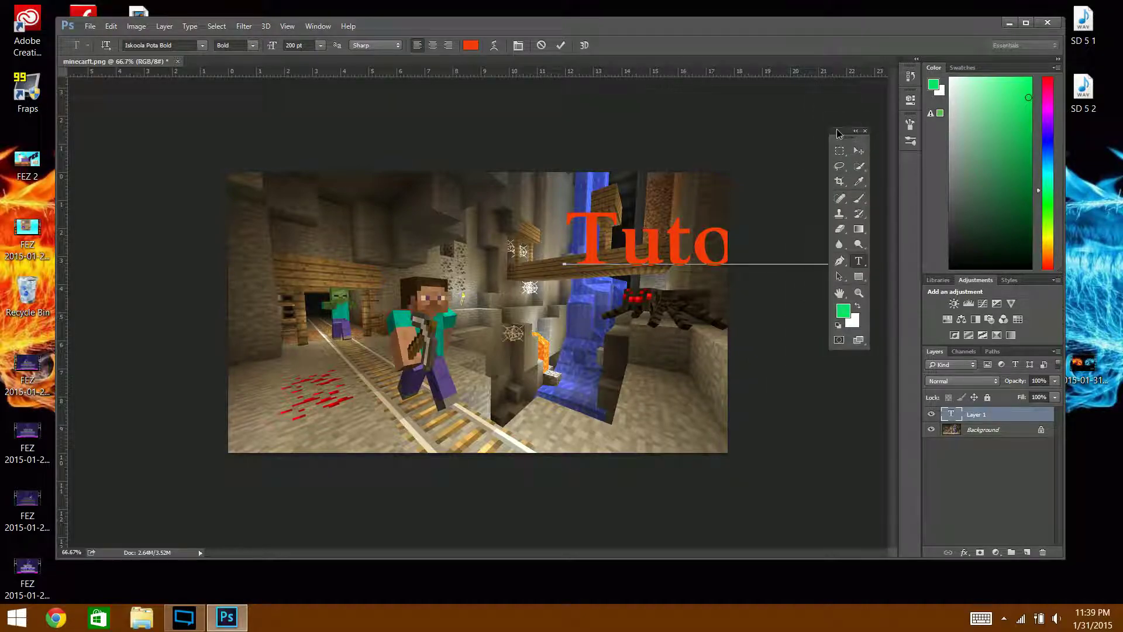
left_click(859, 153)
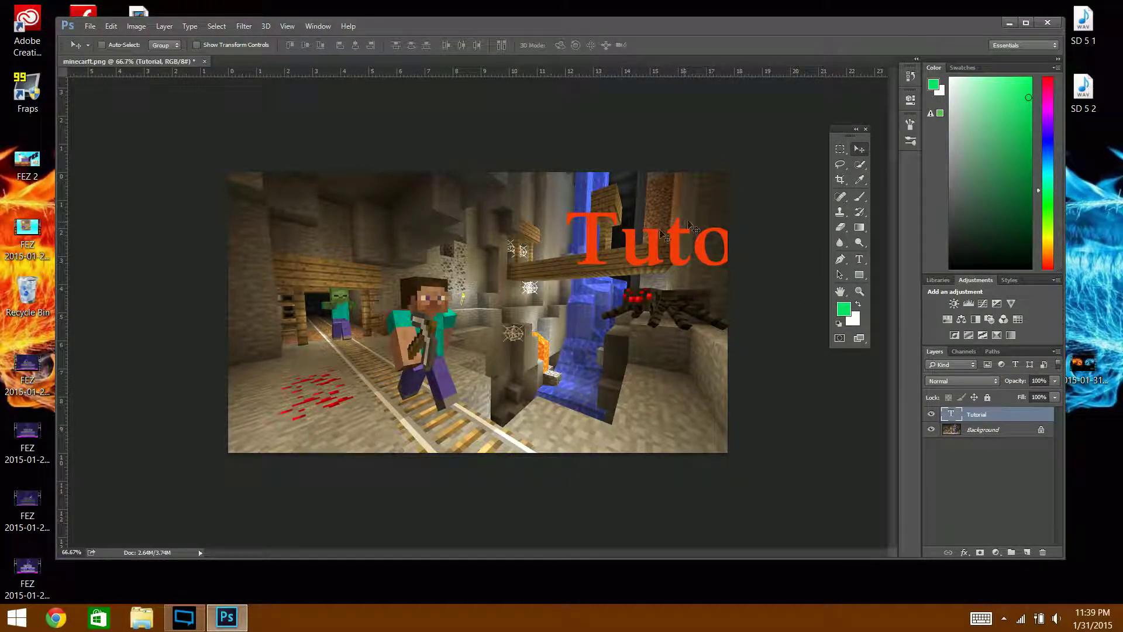
left_click_drag(670, 246, 426, 232)
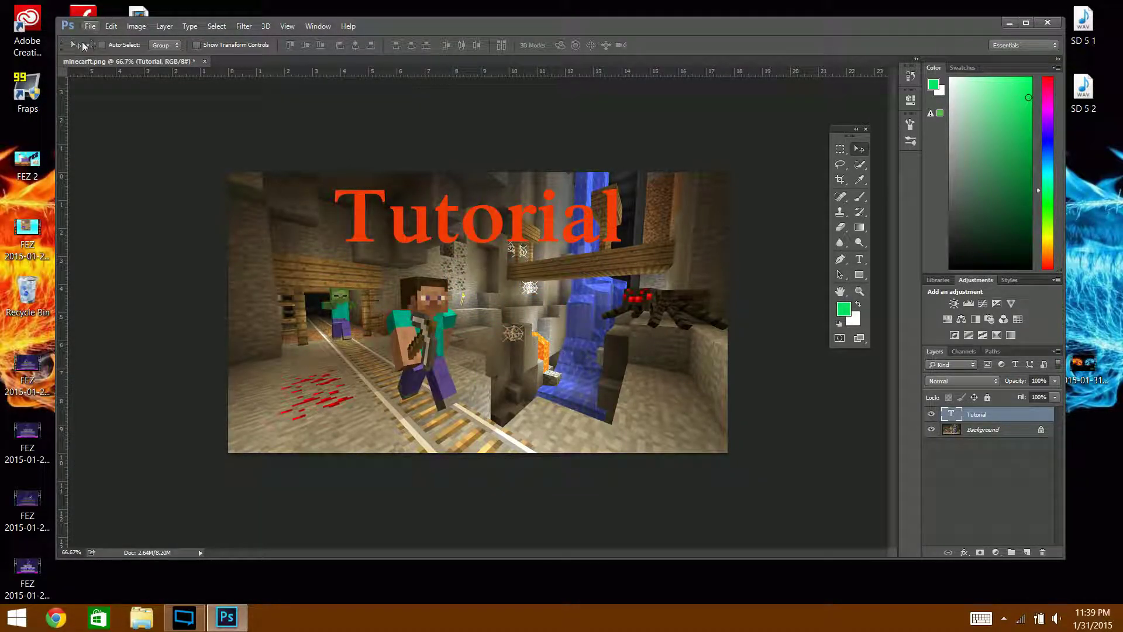
- Save the image to the Desktop as a JPEG named thumb at maximum quality 12, and close Photoshop without saving the layered document
left_click(90, 26)
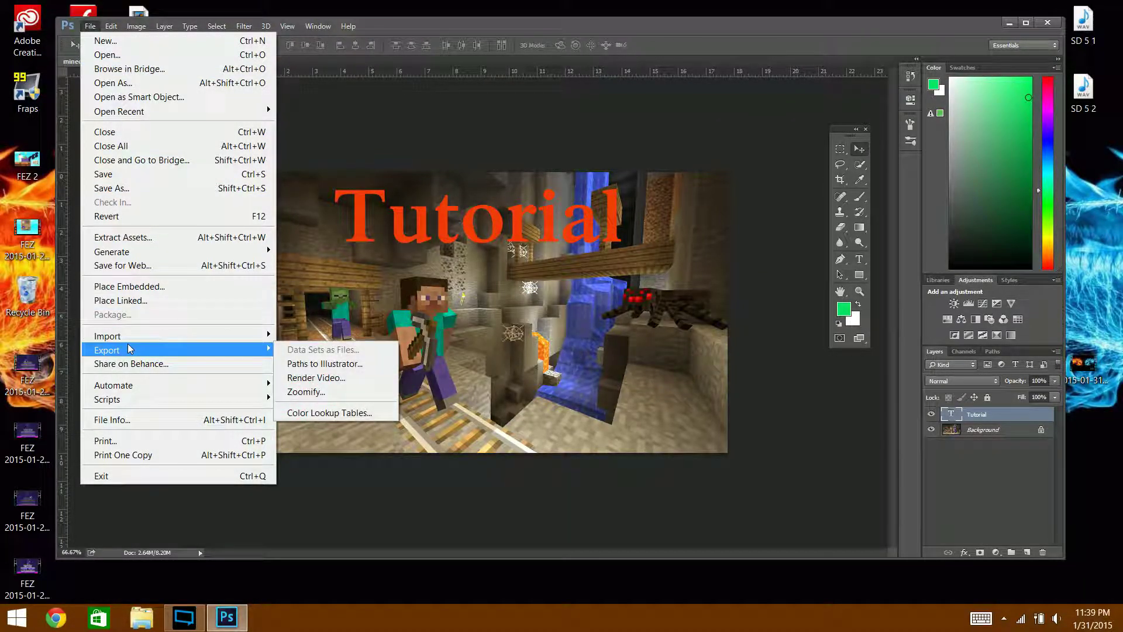
left_click(132, 188)
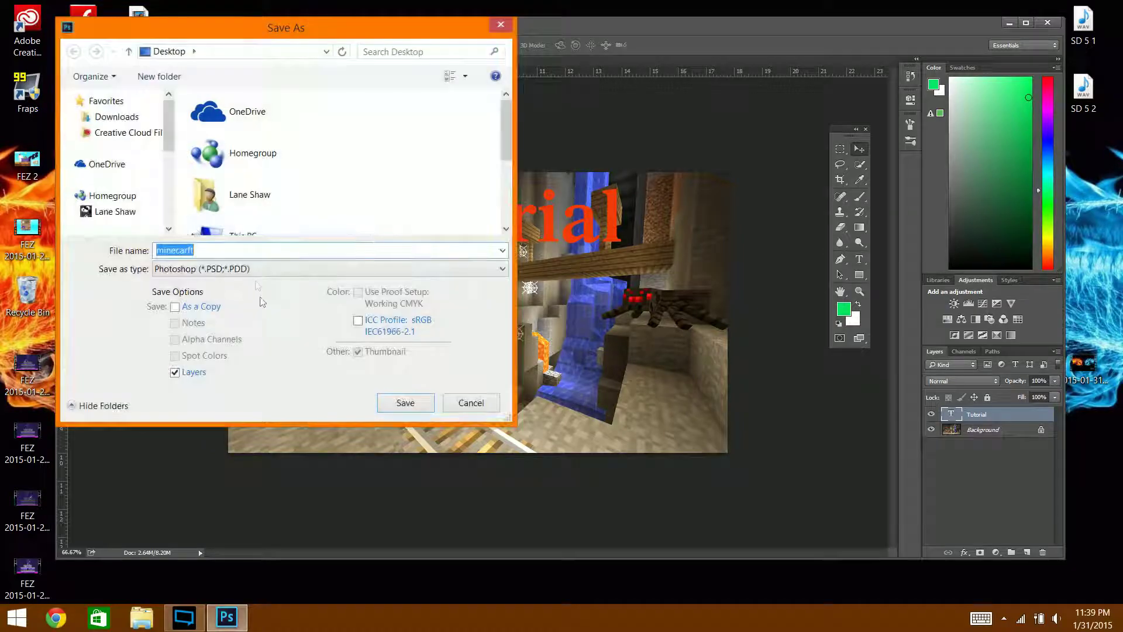
type("thumb")
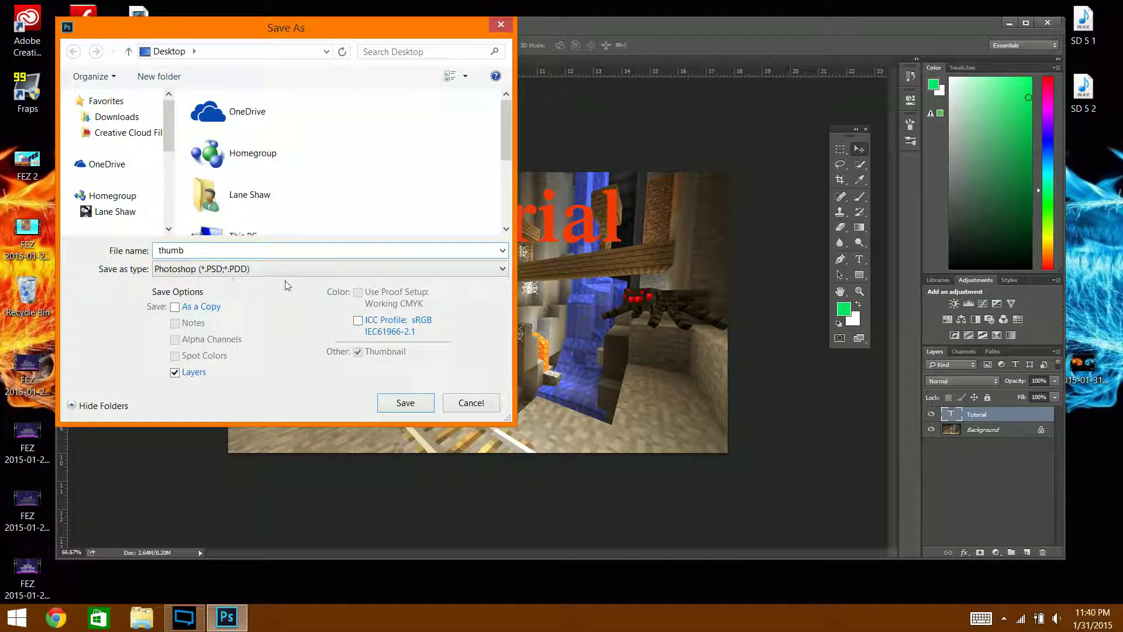
left_click(271, 270)
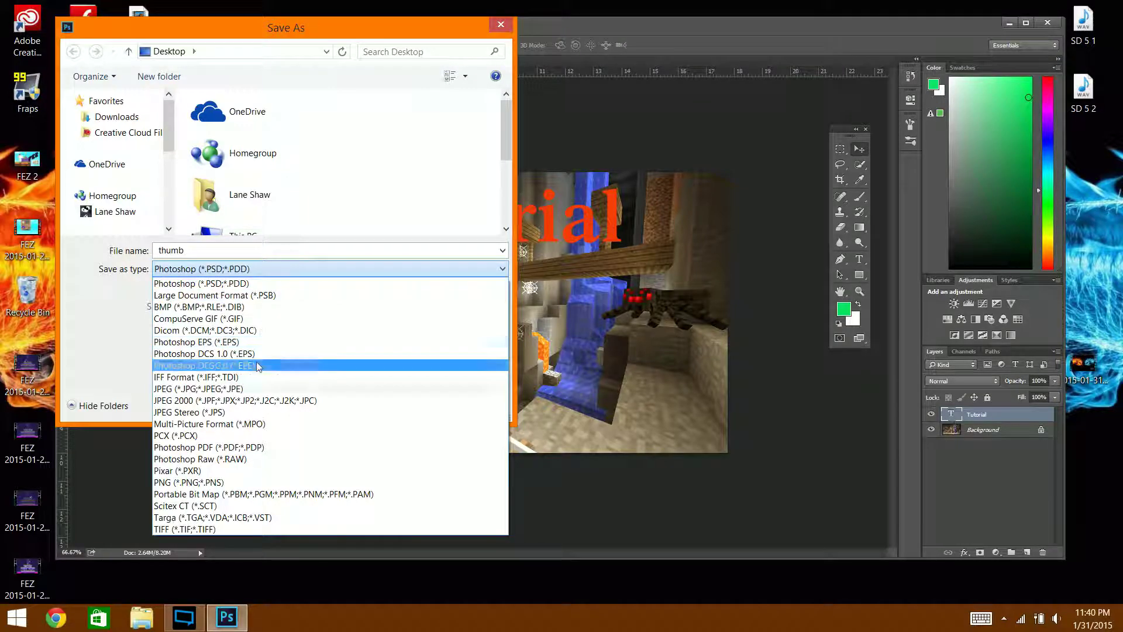
left_click(219, 390)
left_click(406, 400)
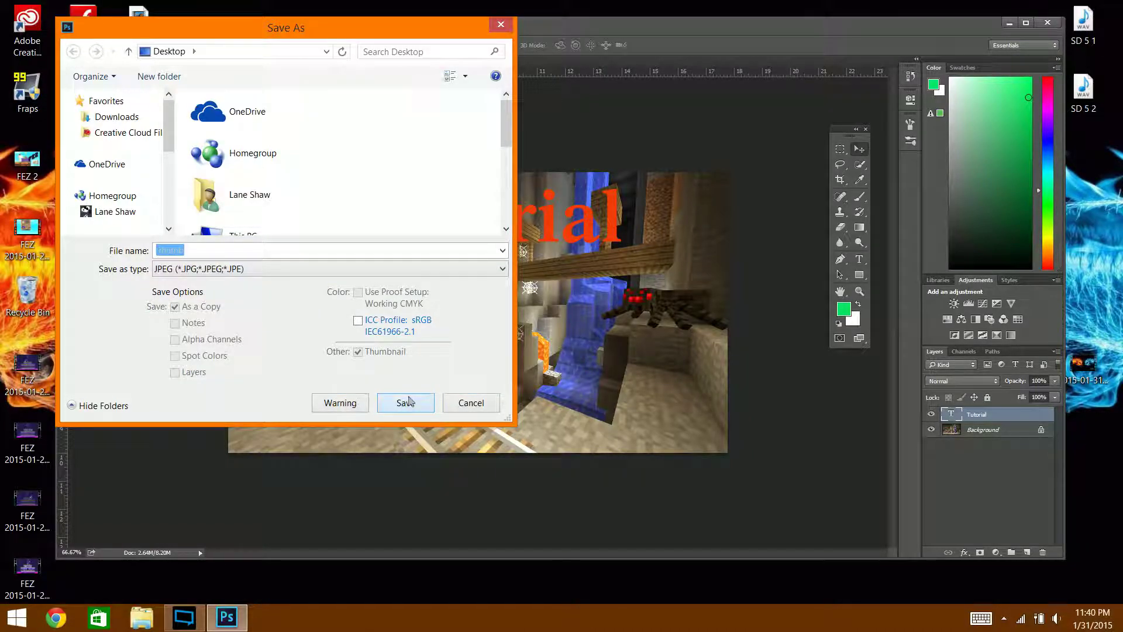
left_click(1011, 311)
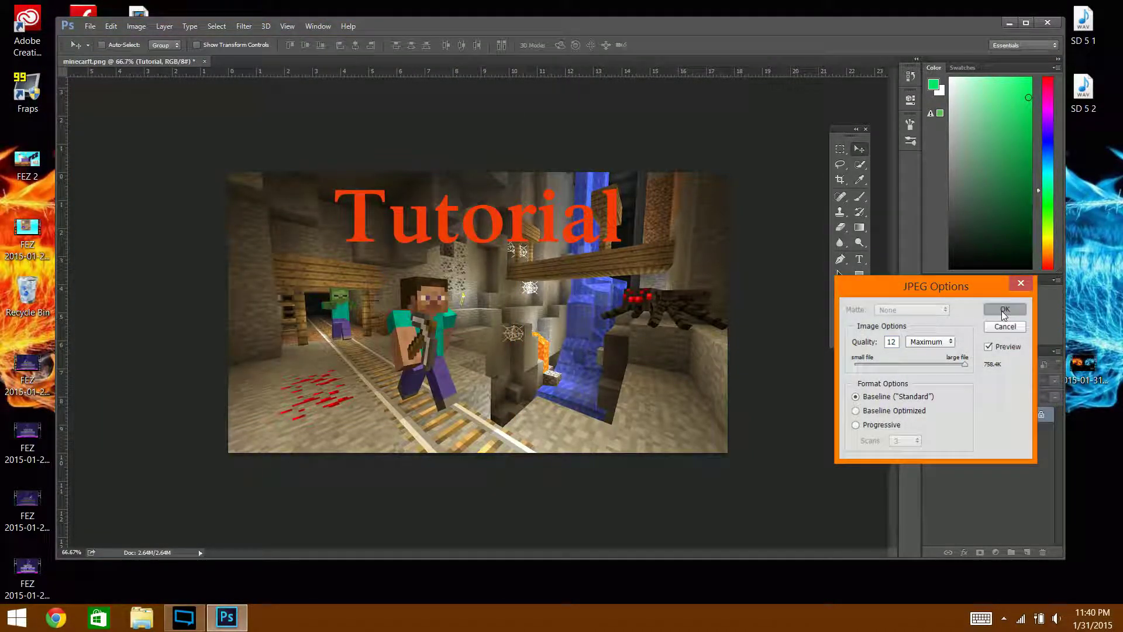
left_click(1047, 22)
left_click(582, 233)
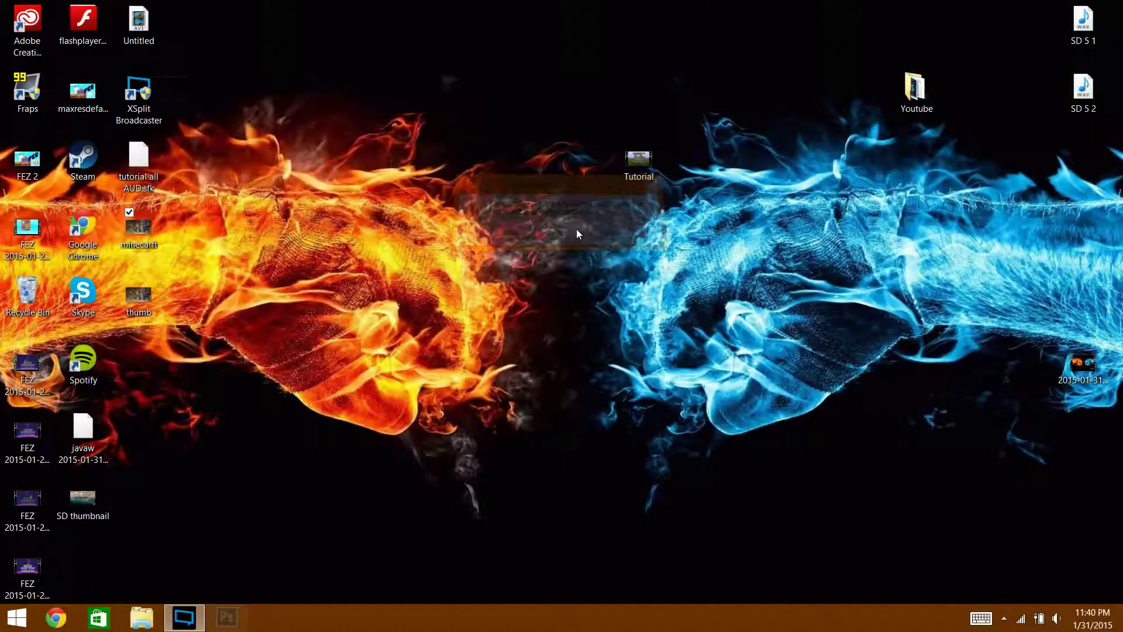
- Delete the minecarft image from the desktop and move the thumb file just above the Tutorial video
right_click(146, 234)
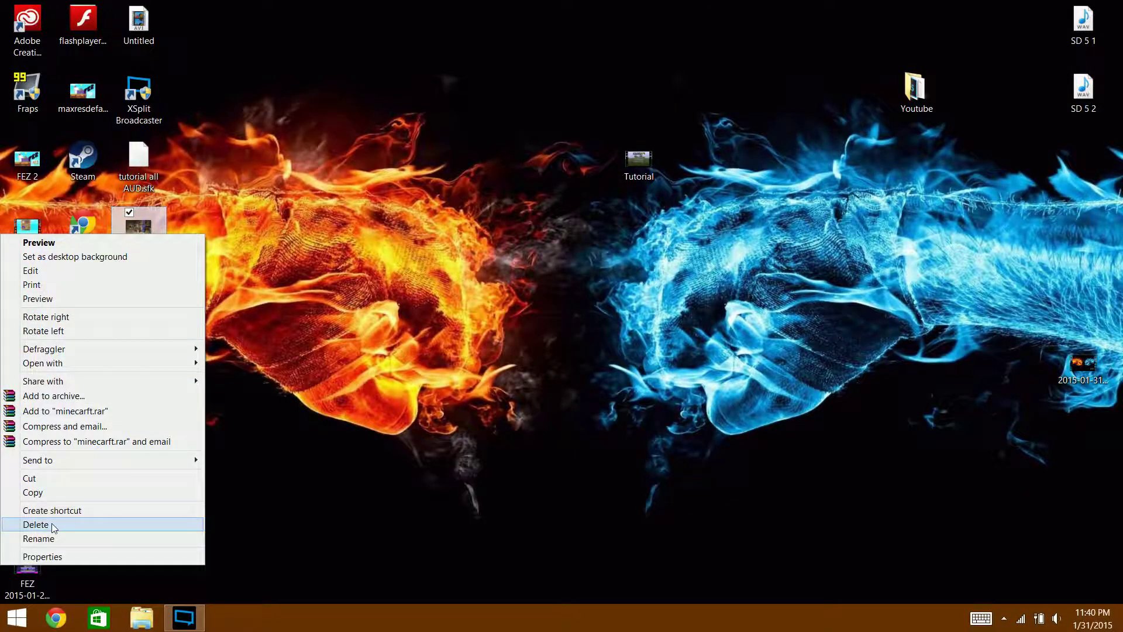
left_click(35, 524)
left_click_drag(138, 296, 644, 99)
- Preview the Tutorial video and the thumb image, closing each viewer
double_click(640, 157)
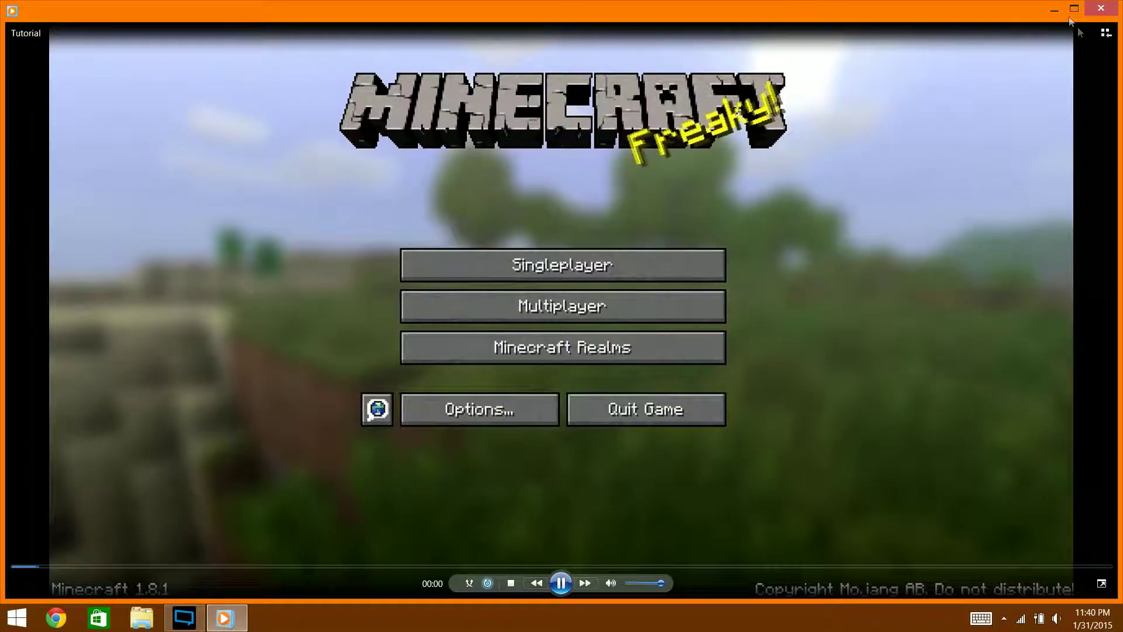
left_click(1101, 8)
double_click(623, 99)
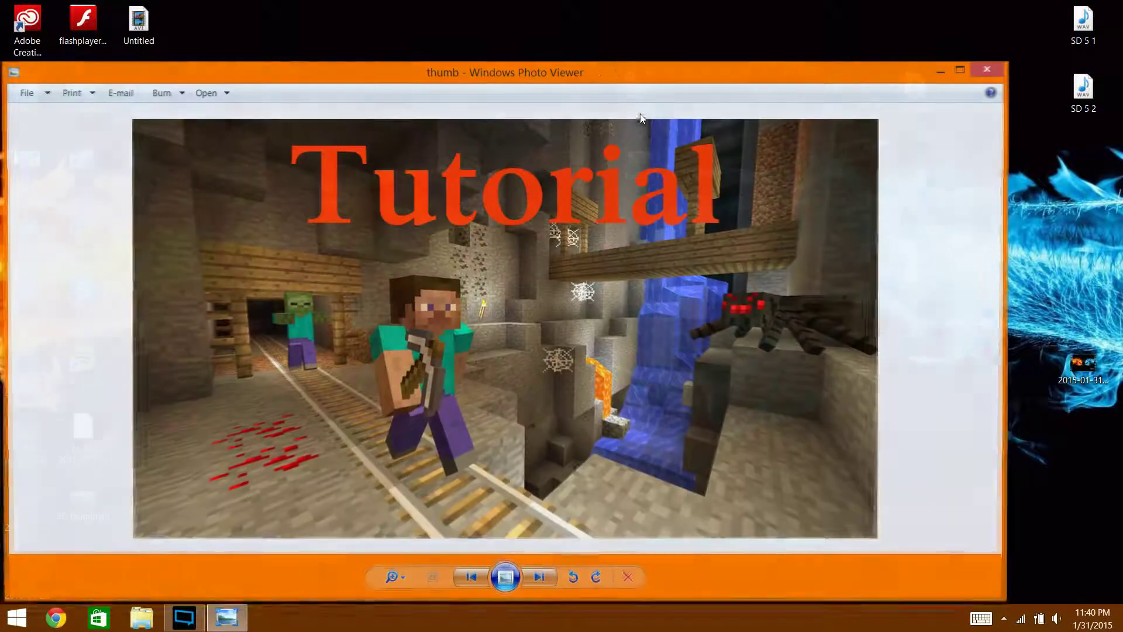
left_click(999, 73)
- Place the thumb file below the Tutorial video on the desktop and select both files
left_click_drag(648, 101, 656, 209)
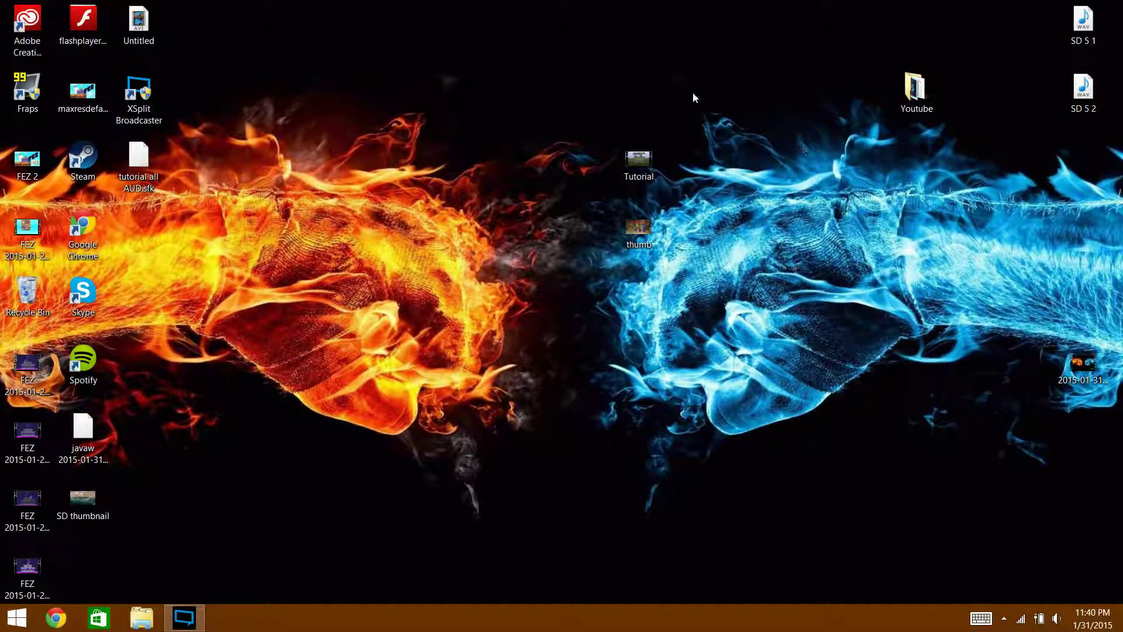
left_click_drag(525, 86, 786, 346)
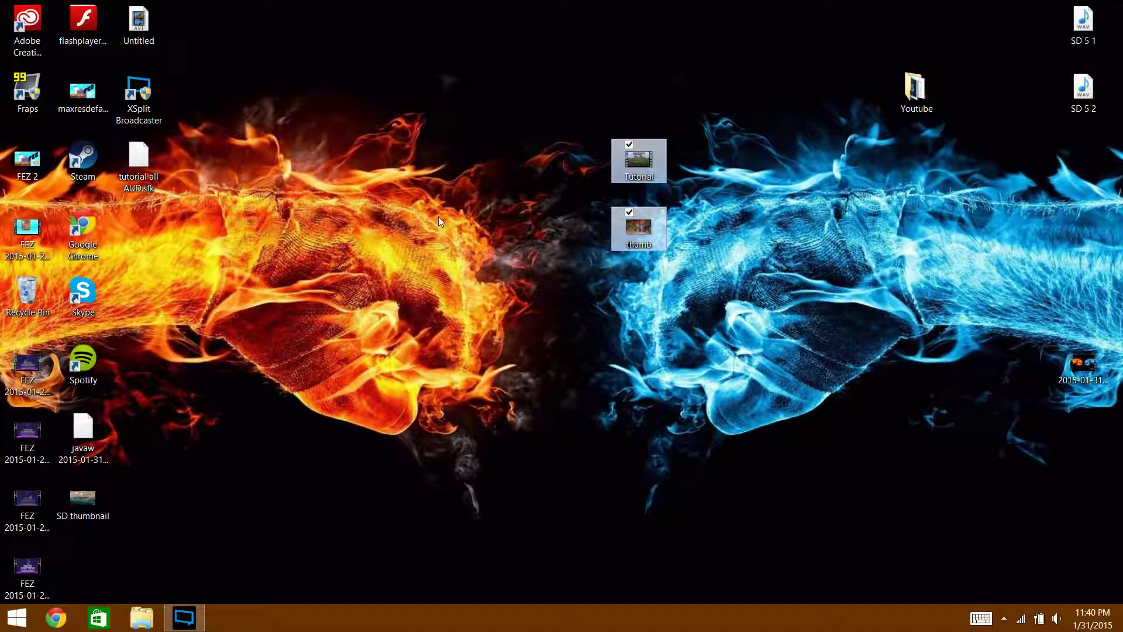
- Switch to XSplit Broadcaster and try the viewport scale at 90% and 100%
left_click(183, 619)
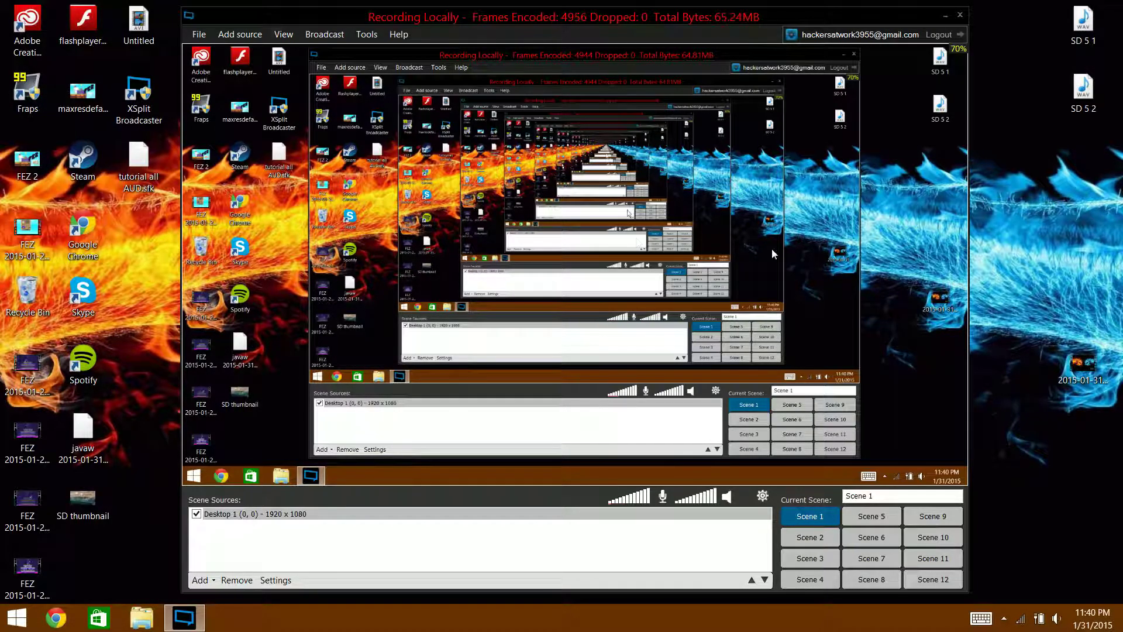
left_click(293, 114)
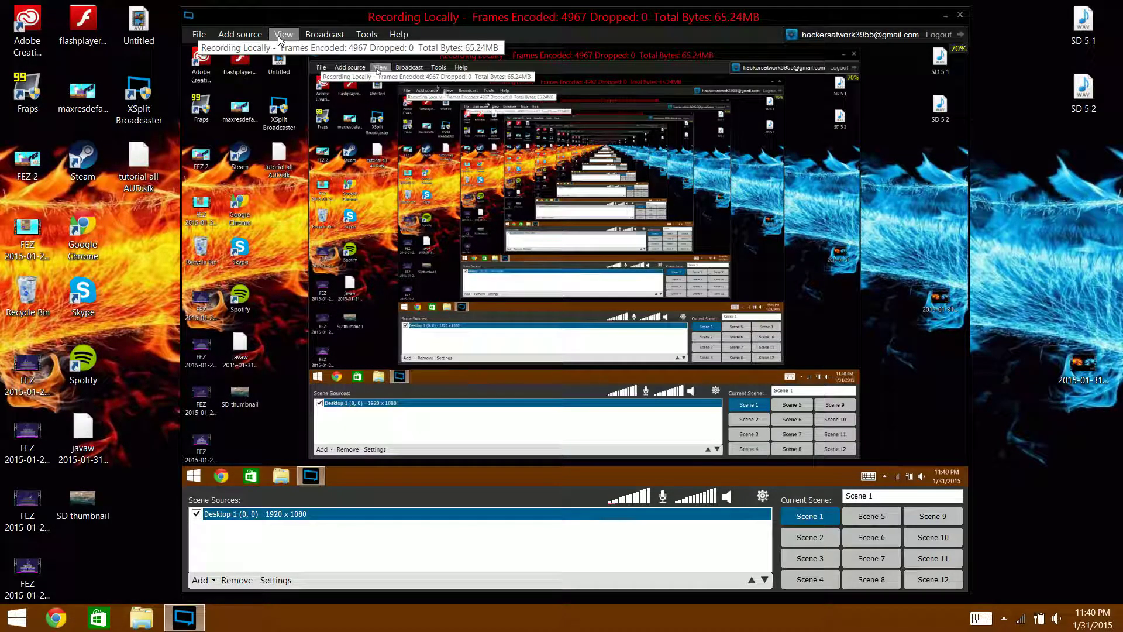
left_click(278, 36)
mouse_move(317, 111)
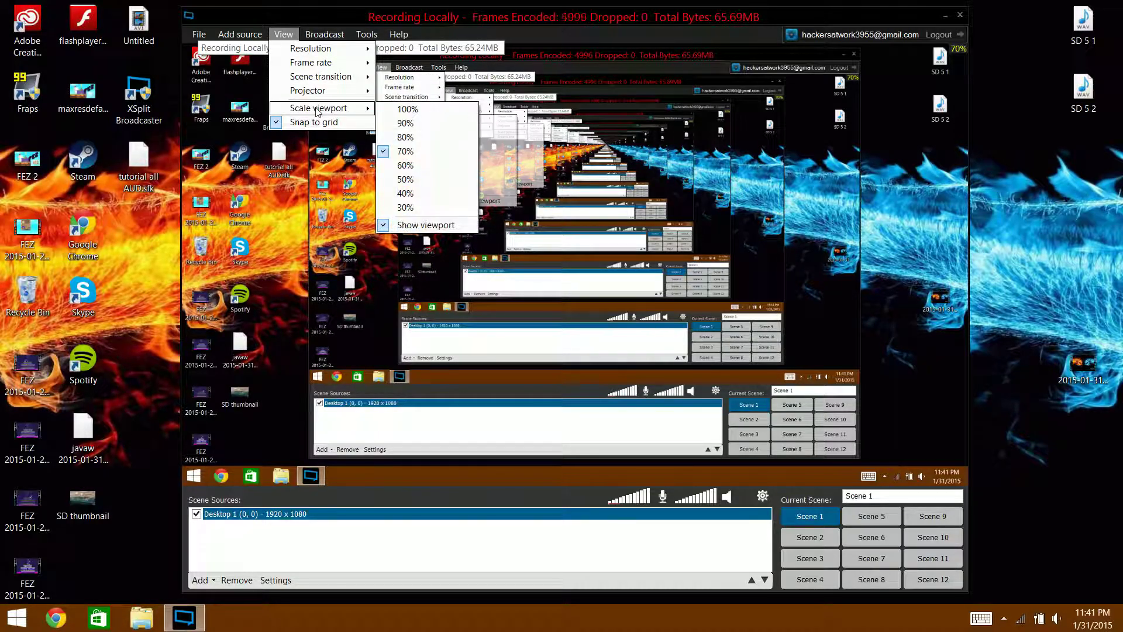
left_click(406, 123)
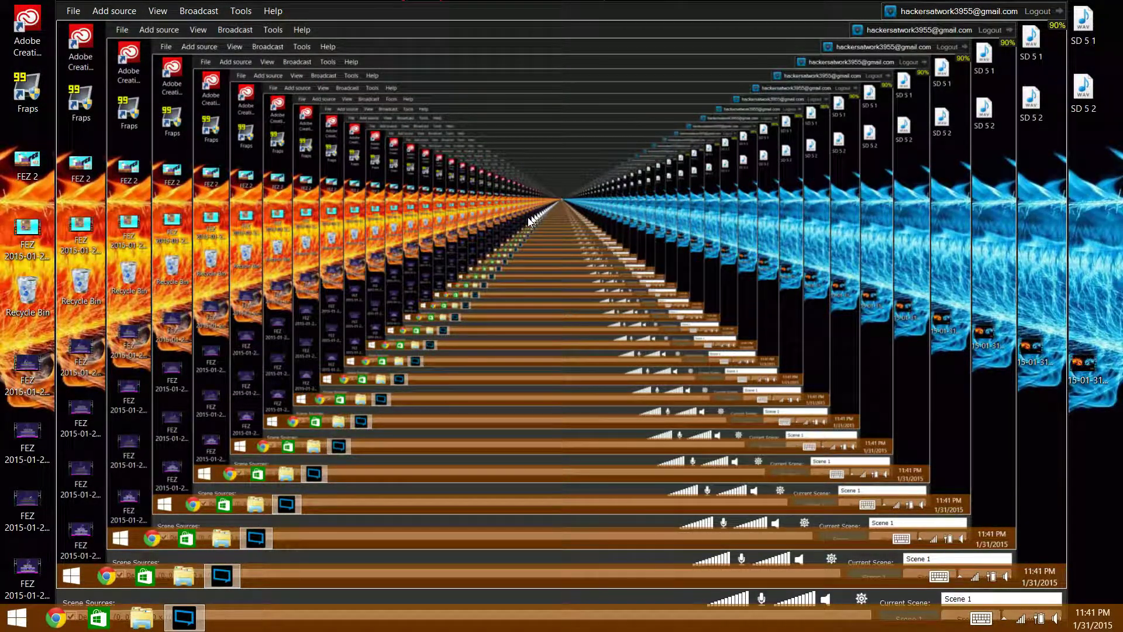
left_click(156, 11)
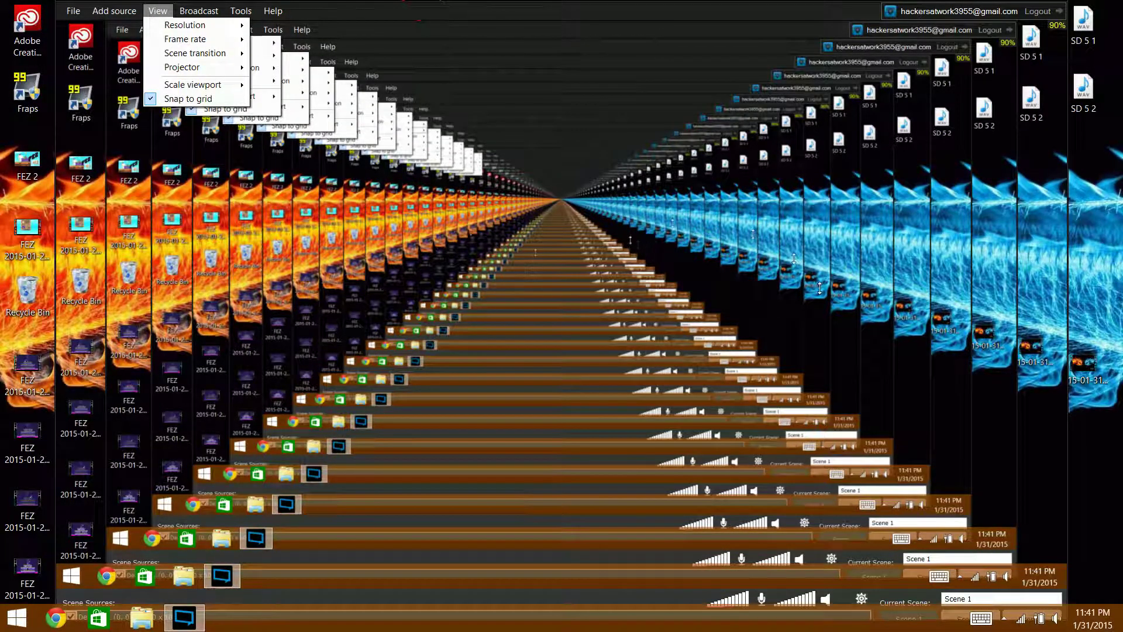
mouse_move(208, 87)
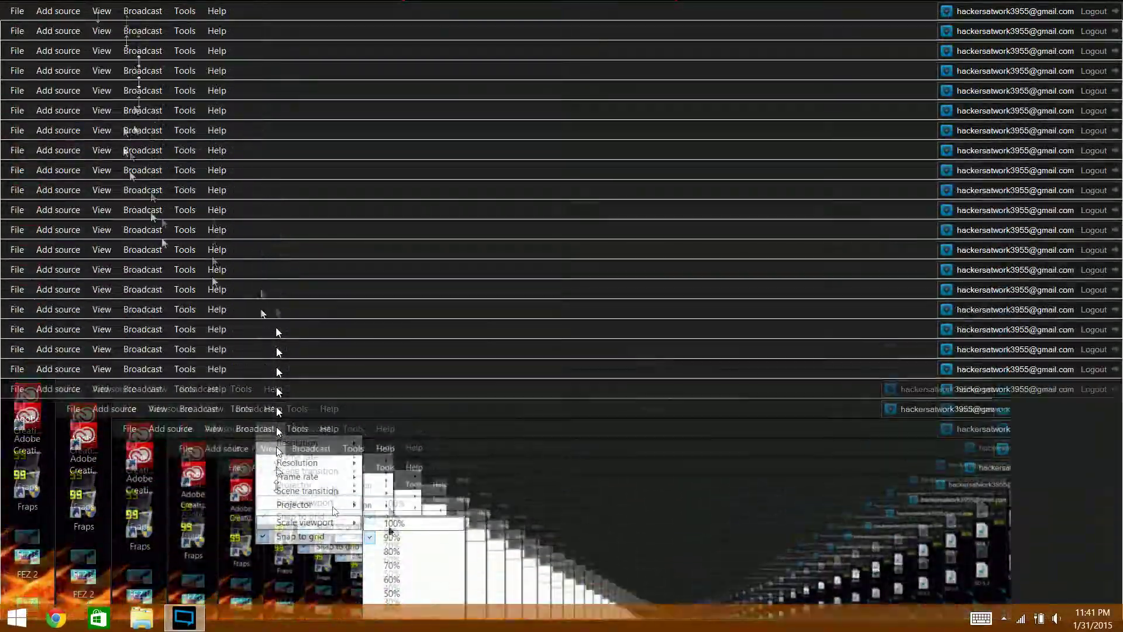
- Set the XSplit viewport scale to 30%
left_click(102, 11)
mouse_move(175, 85)
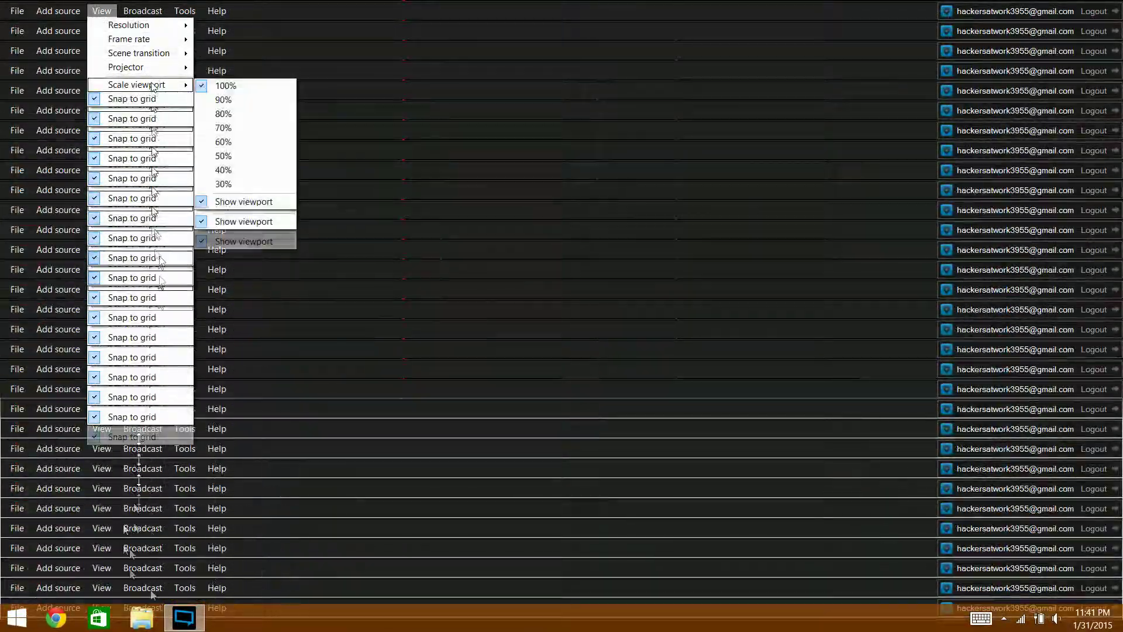
left_click(233, 184)
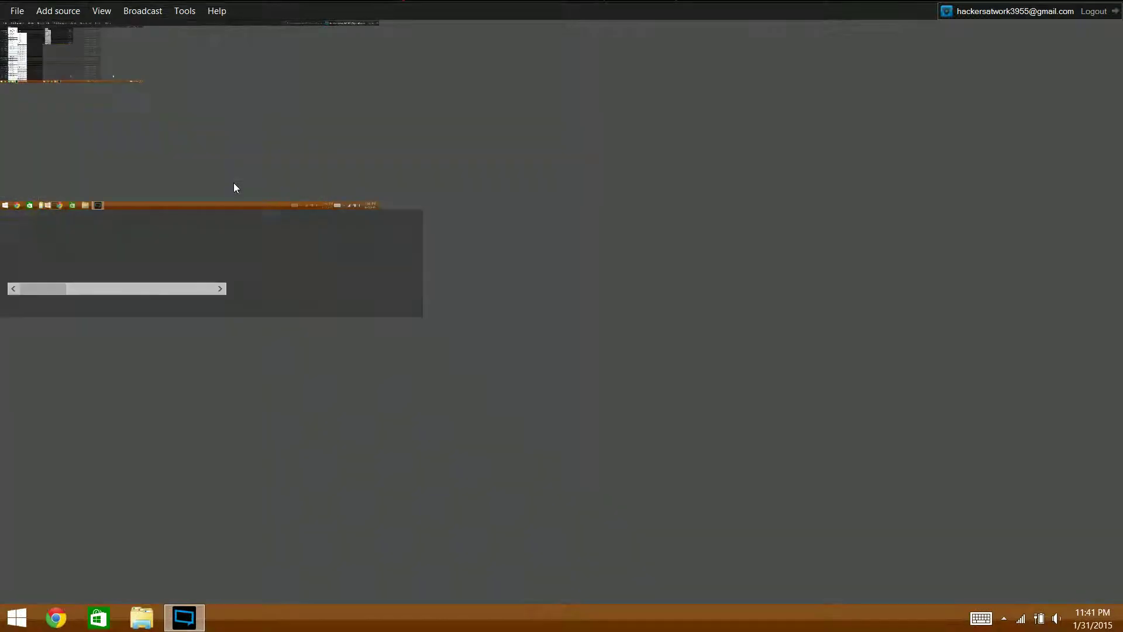
left_click(576, 389)
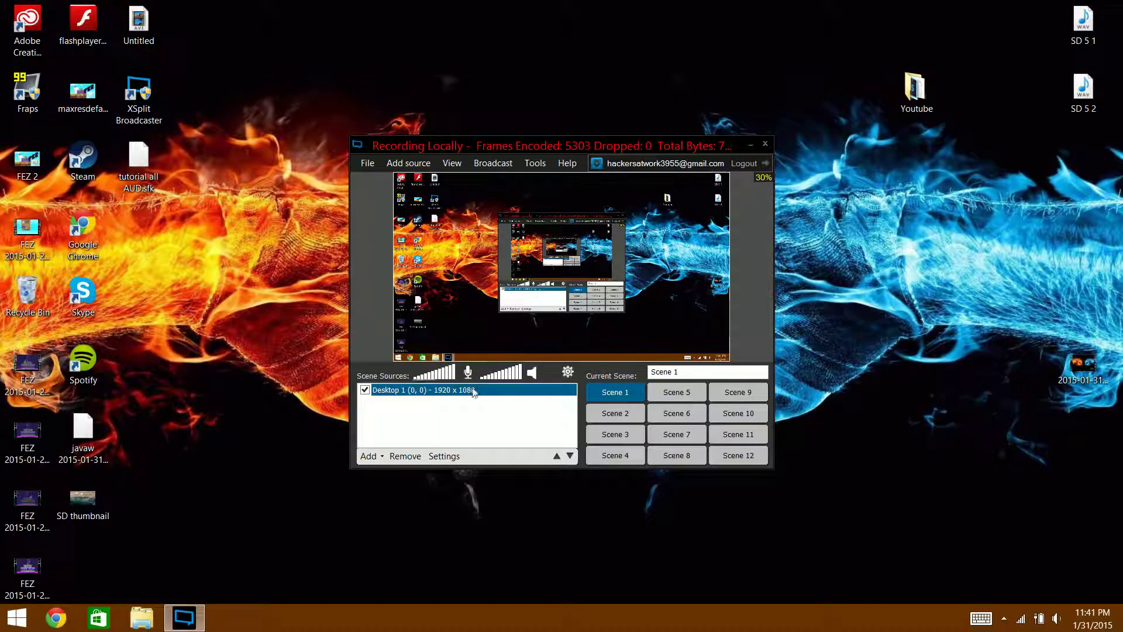
left_click(452, 164)
mouse_move(480, 178)
left_click(902, 233)
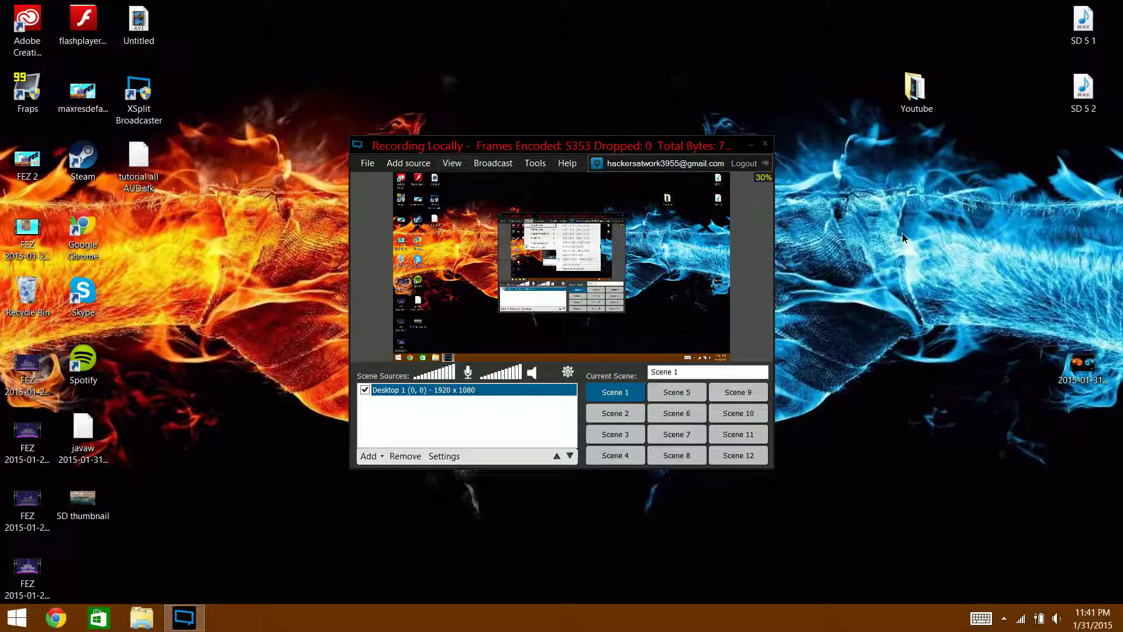